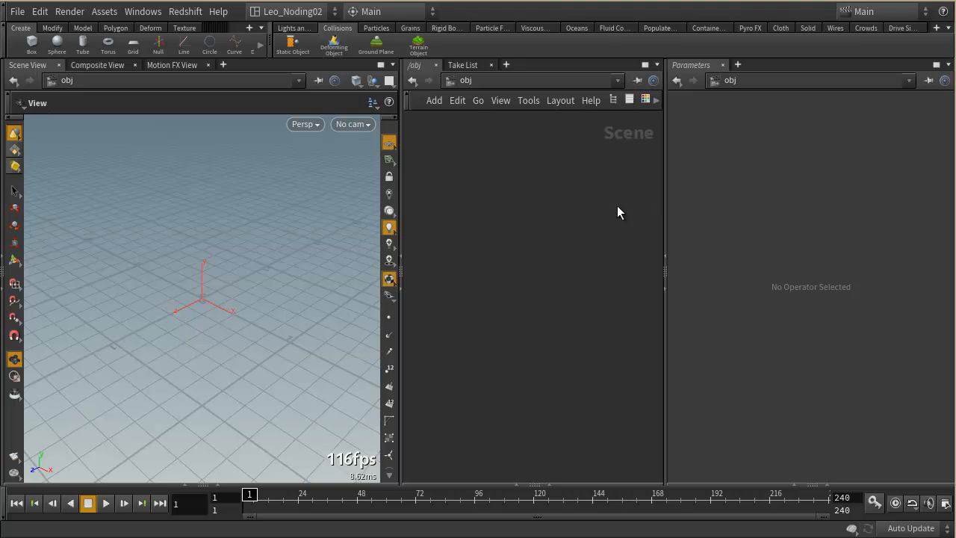
Widen the network editor pane slightly towards the parameters pane.
{"action": "left_click", "coordinate": [450, 83]}
{"action": "left_click", "coordinate": [542, 214]}
{"action": "left_click_drag", "start_coordinate": [666, 227], "coordinate": [673, 226]}
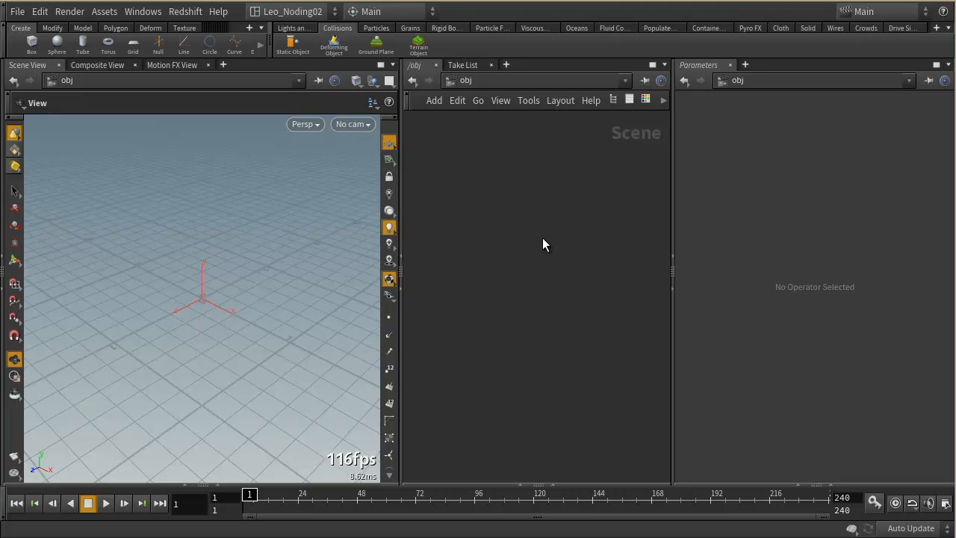
Create a box at the scene origin and place its node near the middle of the object network.
{"action": "left_click", "coordinate": [447, 29]}
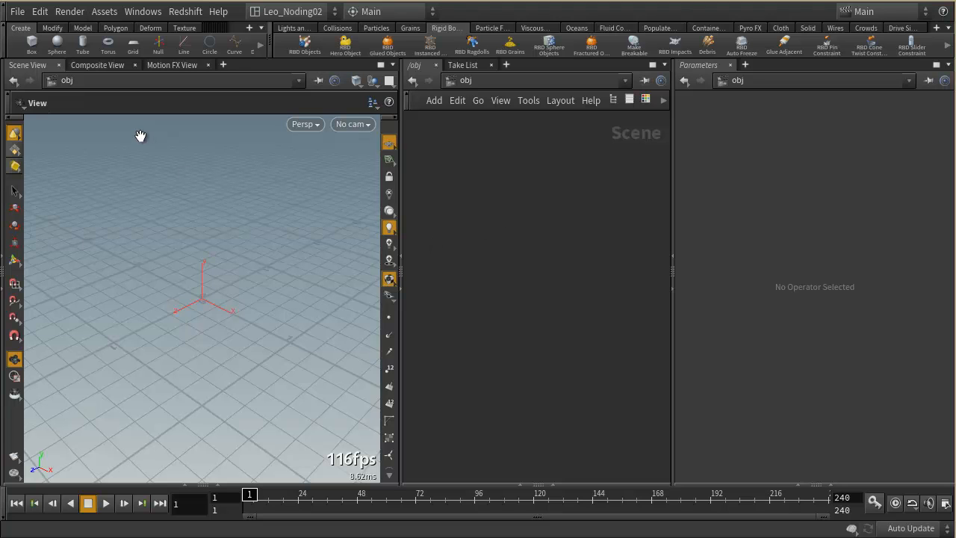
{"action": "left_click", "coordinate": [32, 45]}
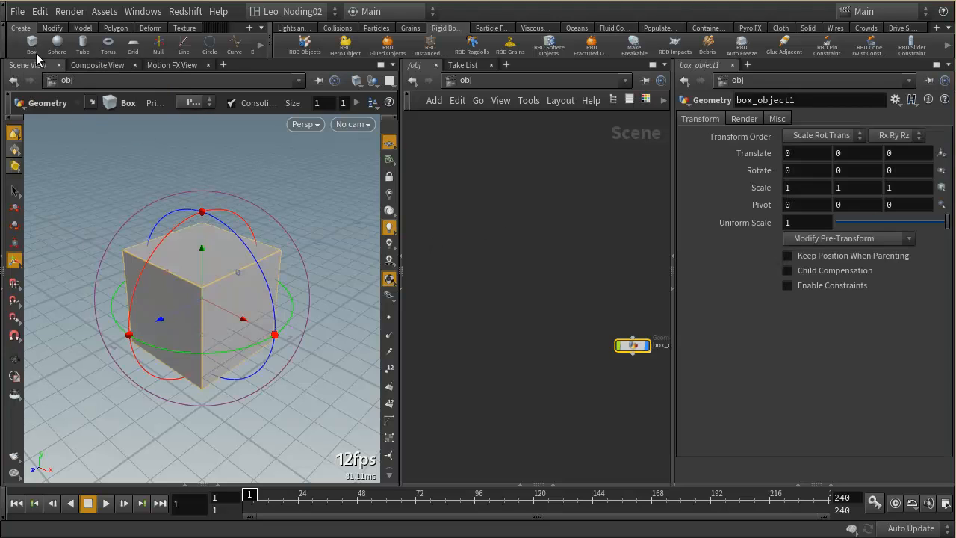
{"action": "left_click_drag", "start_coordinate": [632, 345], "coordinate": [532, 266]}
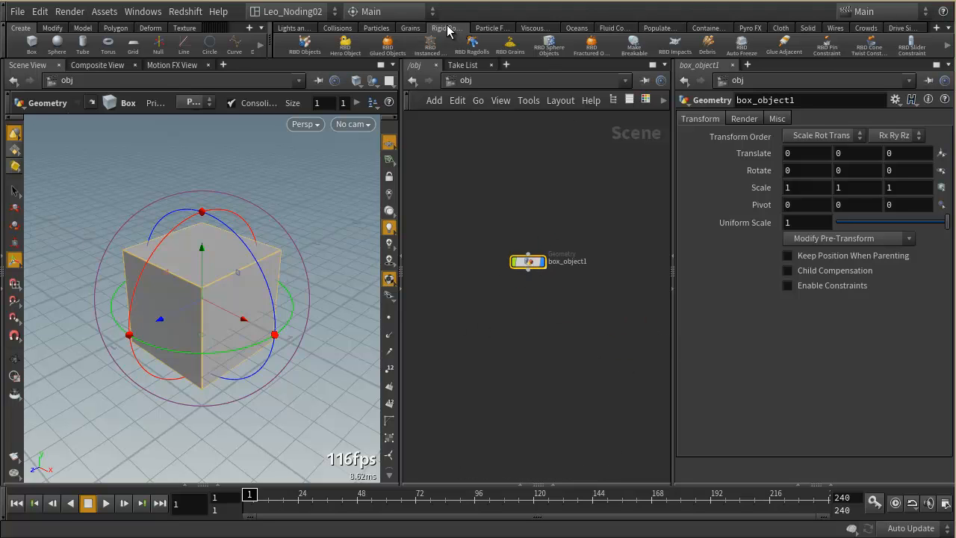
Widen the dynamics tool shelf and convert the box into a rigid body with the RBD Objects tool.
{"action": "left_click_drag", "start_coordinate": [269, 33], "coordinate": [149, 33]}
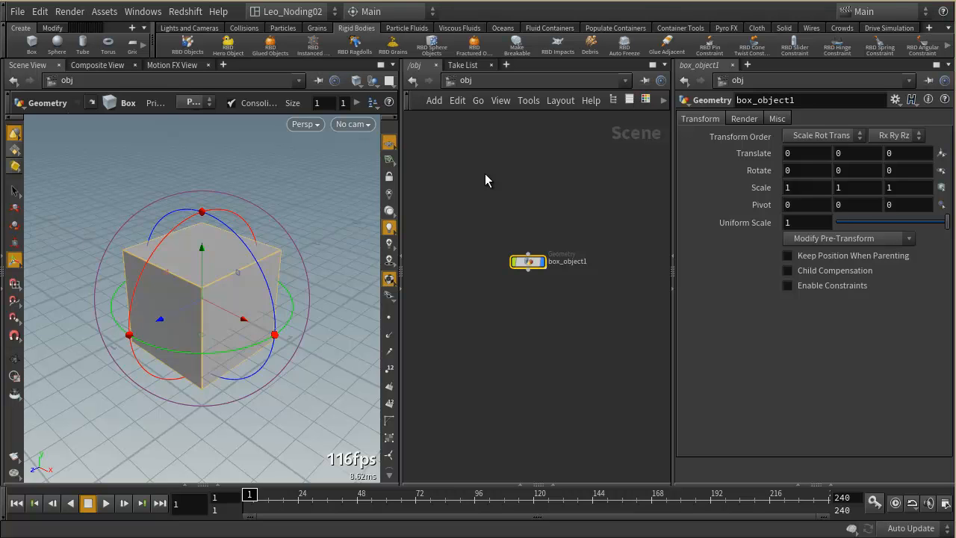
{"action": "left_click", "coordinate": [187, 43]}
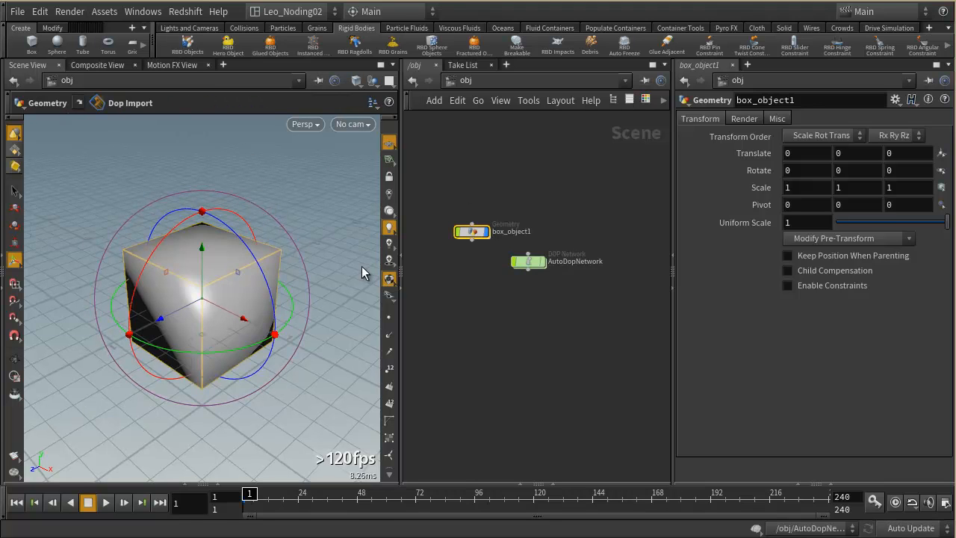
Examine the rest, packed-primitive setup and DOP import nodes inside box_object1, then return to the object level.
{"action": "double_click", "coordinate": [474, 233]}
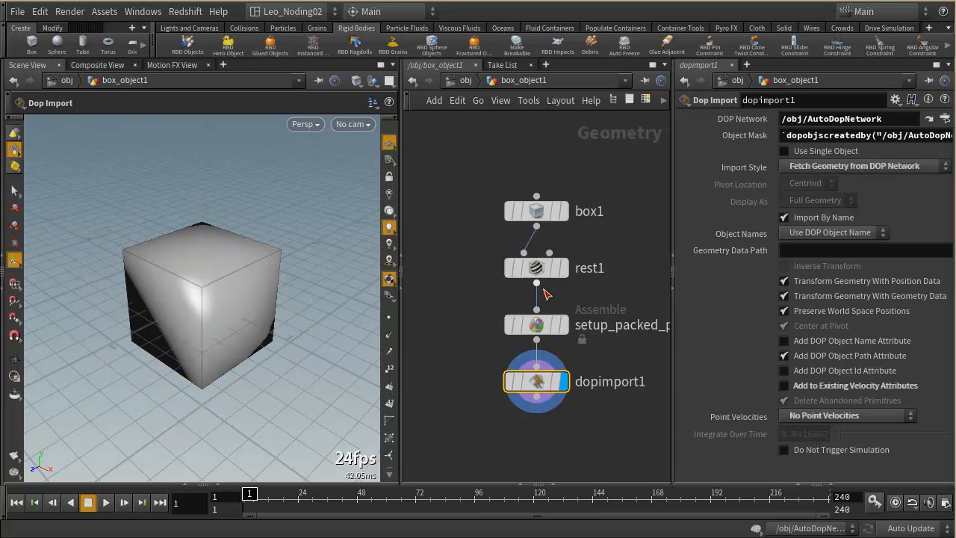
{"action": "left_click_drag", "start_coordinate": [461, 251], "coordinate": [596, 404]}
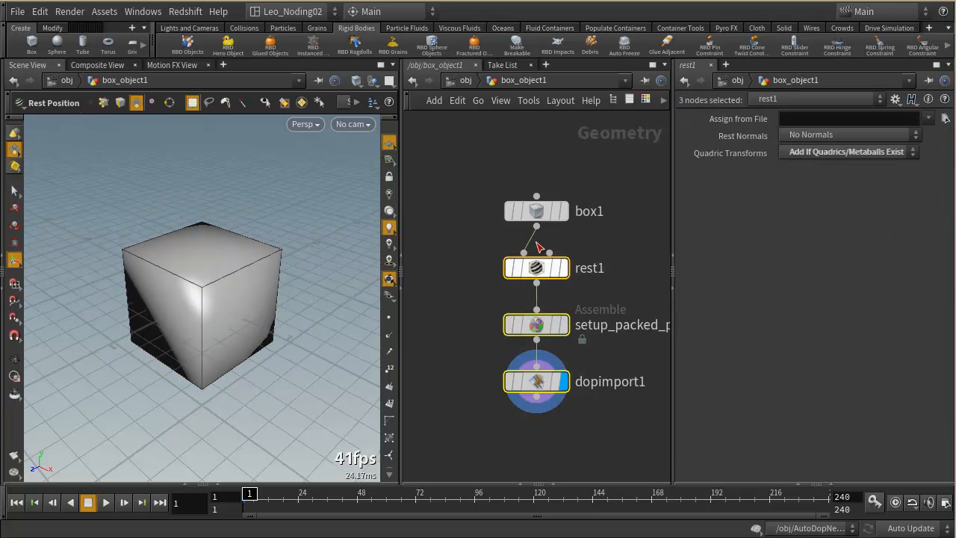
{"action": "left_click", "coordinate": [471, 83]}
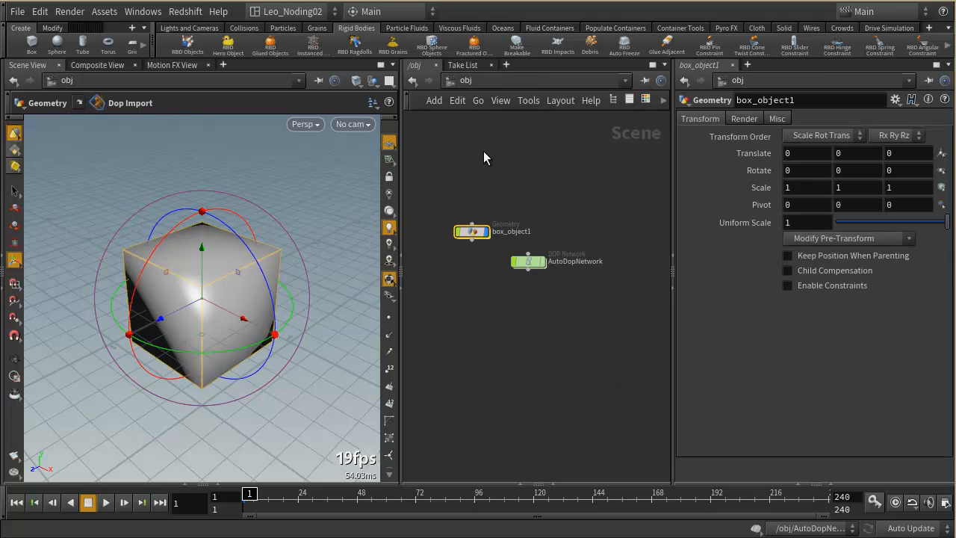
Inside AutoDopNetwork, delete the merge1 and merge2 nodes and move gravity1 closer to rigidbodysolver1.
{"action": "left_click", "coordinate": [527, 260]}
{"action": "double_click", "coordinate": [527, 261]}
{"action": "left_click_drag", "start_coordinate": [469, 155], "coordinate": [632, 434]}
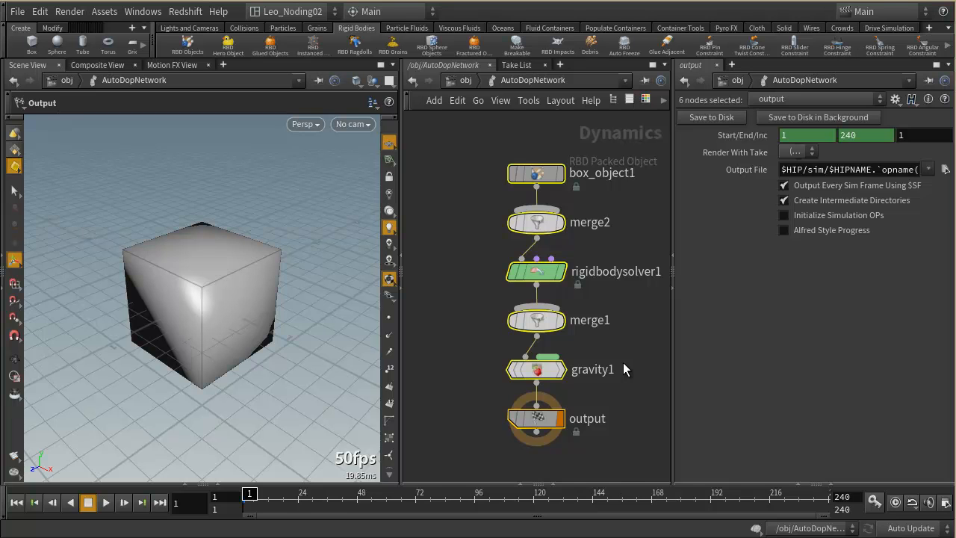
{"action": "left_click_drag", "start_coordinate": [484, 311], "coordinate": [587, 333]}
{"action": "key", "text": "Delete"}
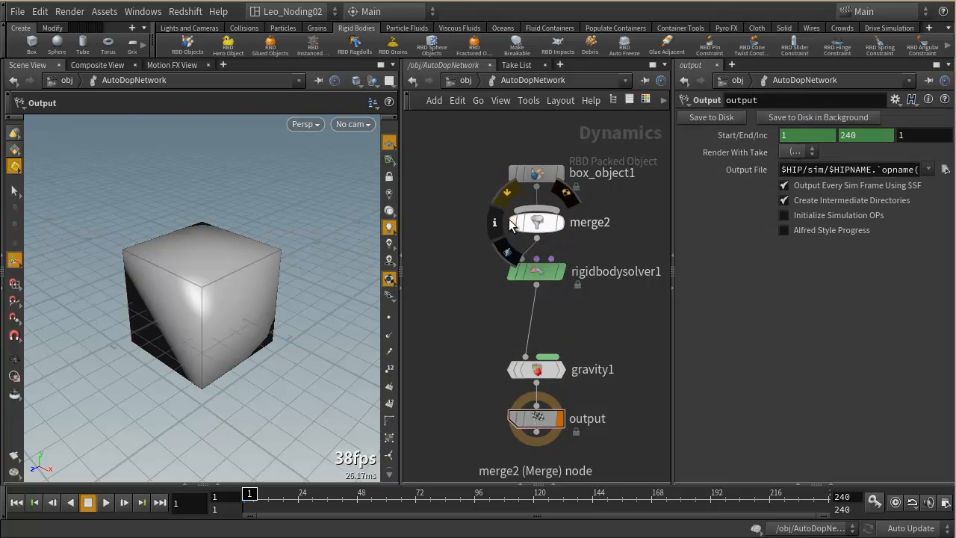
{"action": "left_click", "coordinate": [549, 228]}
{"action": "key", "text": "Delete"}
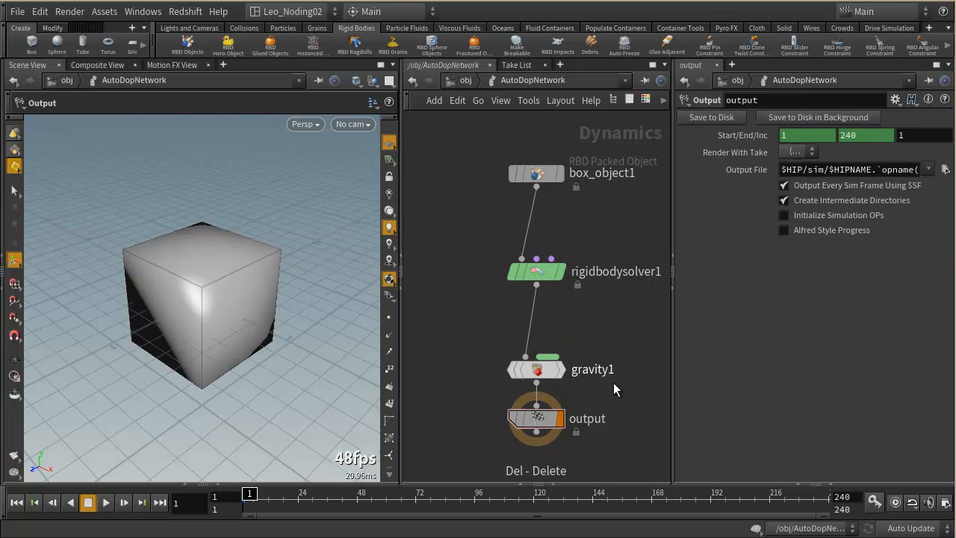
{"action": "left_click_drag", "start_coordinate": [544, 371], "coordinate": [544, 348]}
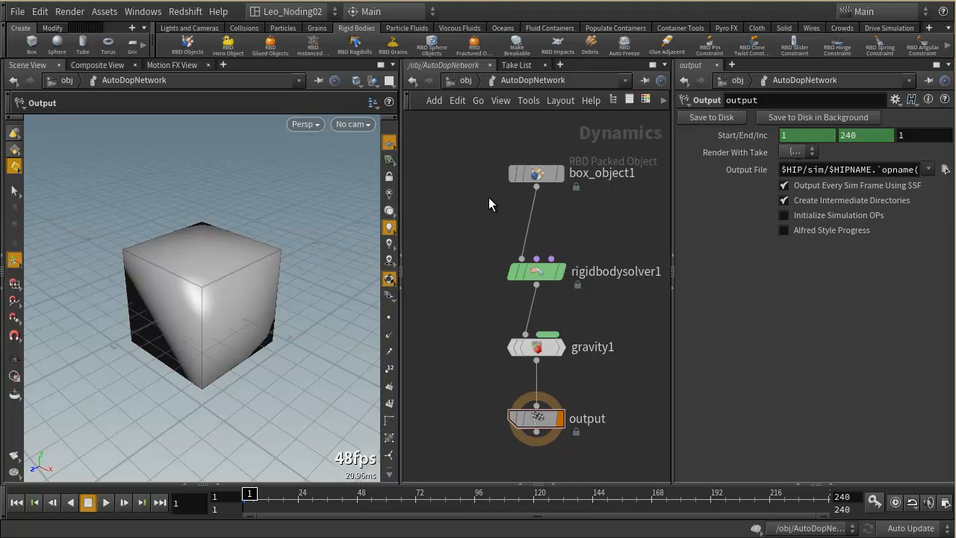
Examine the full SOP Path expression of the box_object1 RBD Packed Object node.
{"action": "left_click", "coordinate": [534, 179]}
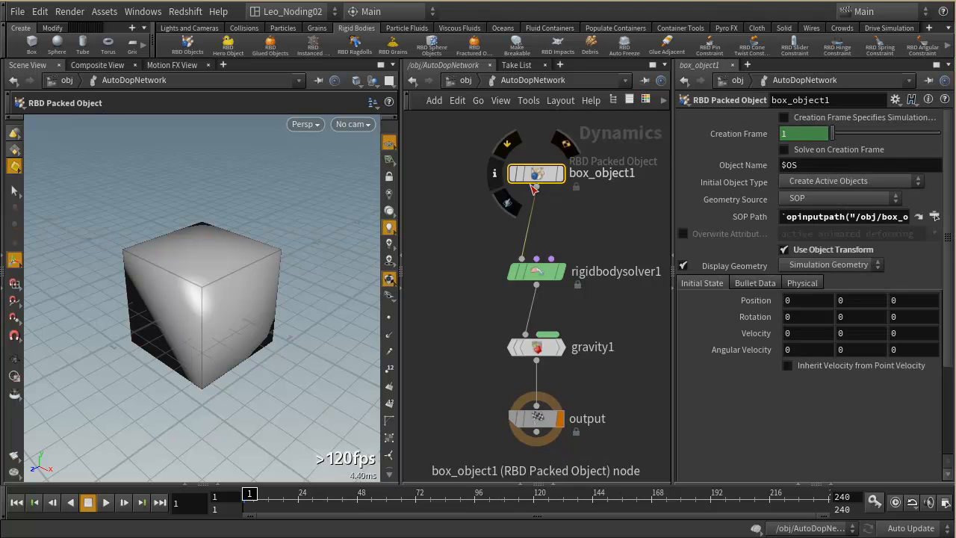
{"action": "left_click", "coordinate": [785, 217]}
{"action": "left_click_drag", "start_coordinate": [785, 217], "coordinate": [953, 239]}
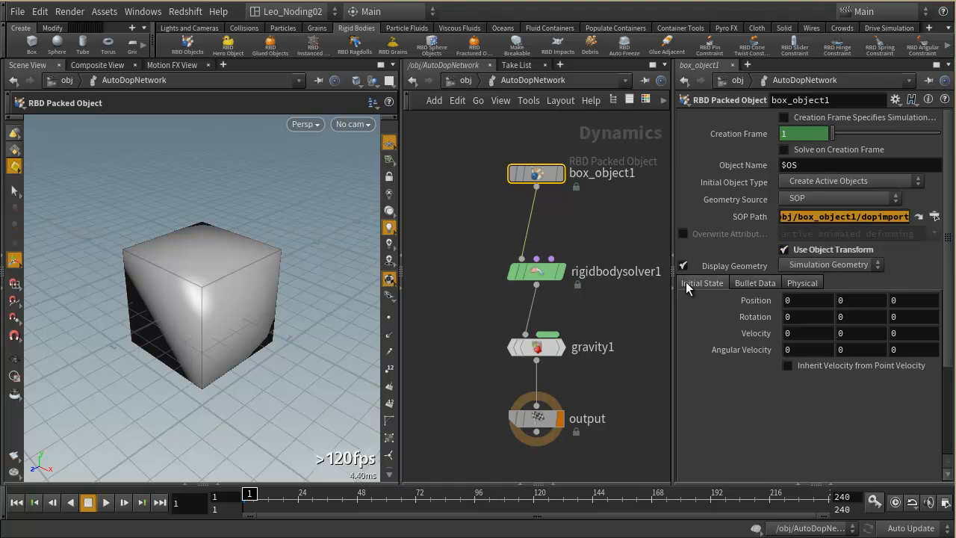
{"action": "left_click", "coordinate": [483, 169]}
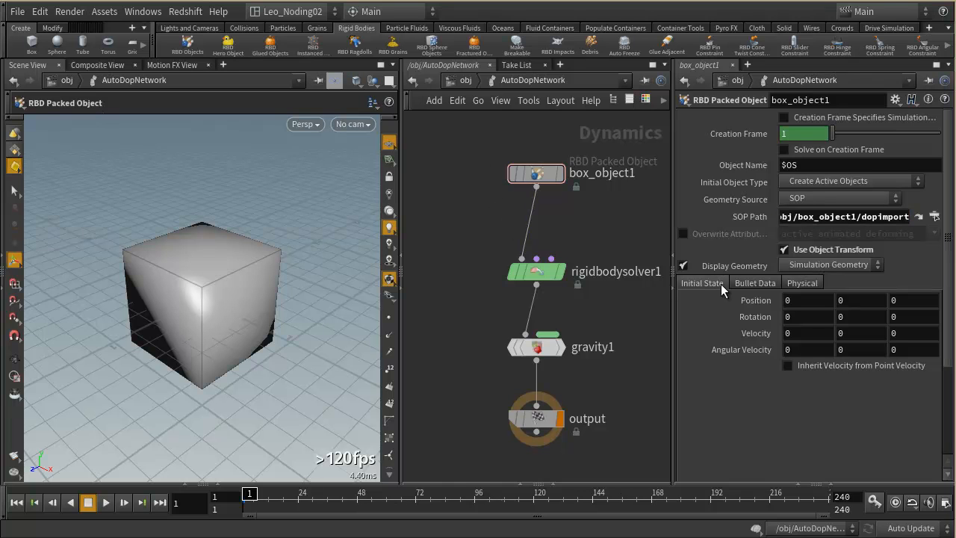
Toggle Use Object Transform off and back on for the packed object, and move its node closer to rigidbodysolver1.
{"action": "left_click", "coordinate": [786, 252]}
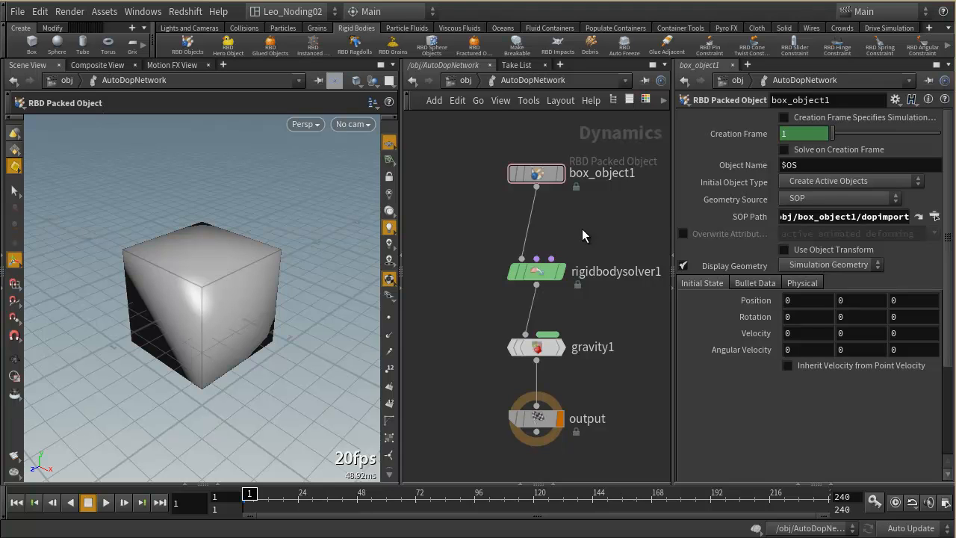
{"action": "left_click", "coordinate": [782, 250]}
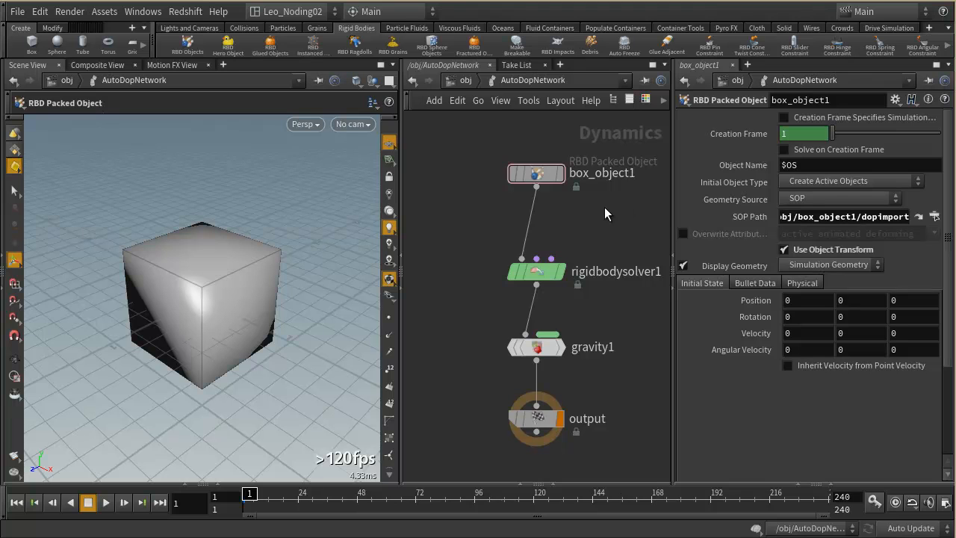
{"action": "left_click_drag", "start_coordinate": [540, 176], "coordinate": [541, 199]}
{"action": "mouse_move", "coordinate": [540, 199]}
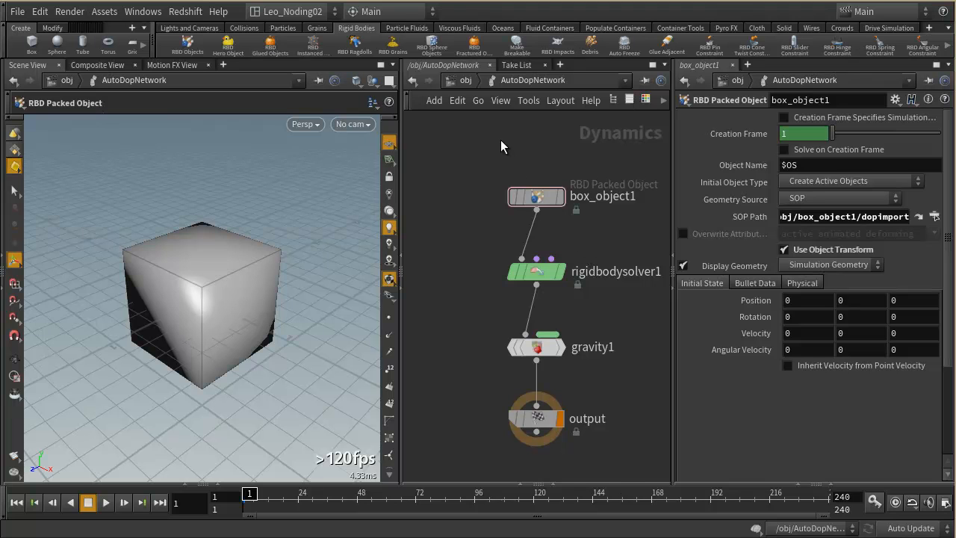
Return to the object level and align box_object1 directly above AutoDopNetwork.
{"action": "left_click", "coordinate": [464, 80]}
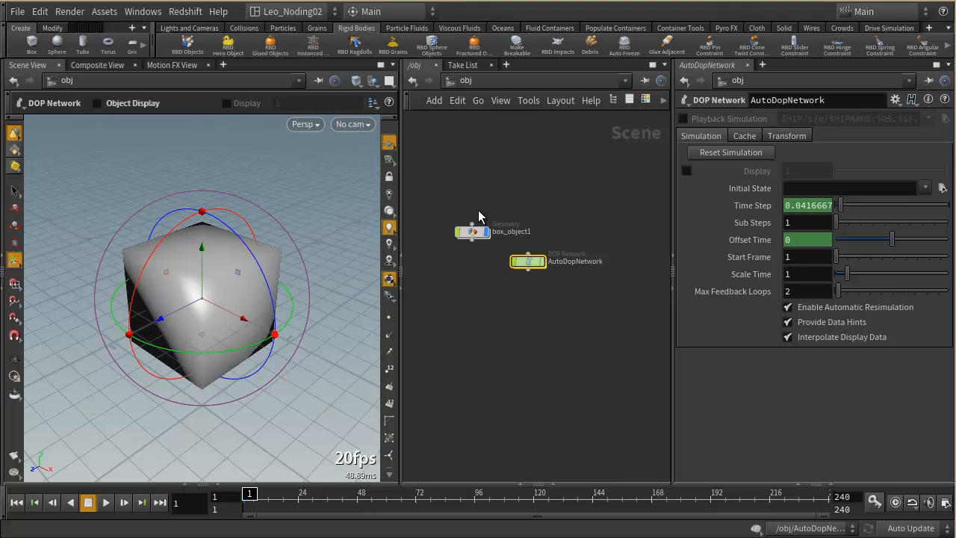
{"action": "scroll", "coordinate": [484, 264], "scroll_direction": "up", "scroll_amount": 2}
{"action": "left_click_drag", "start_coordinate": [550, 261], "coordinate": [494, 264]}
{"action": "left_click_drag", "start_coordinate": [467, 218], "coordinate": [505, 196]}
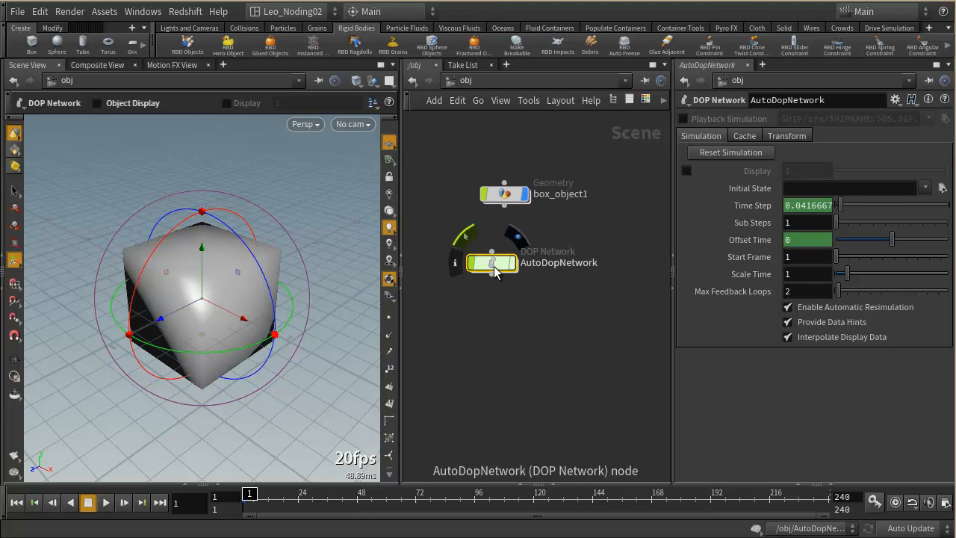
{"action": "left_click_drag", "start_coordinate": [493, 266], "coordinate": [505, 268]}
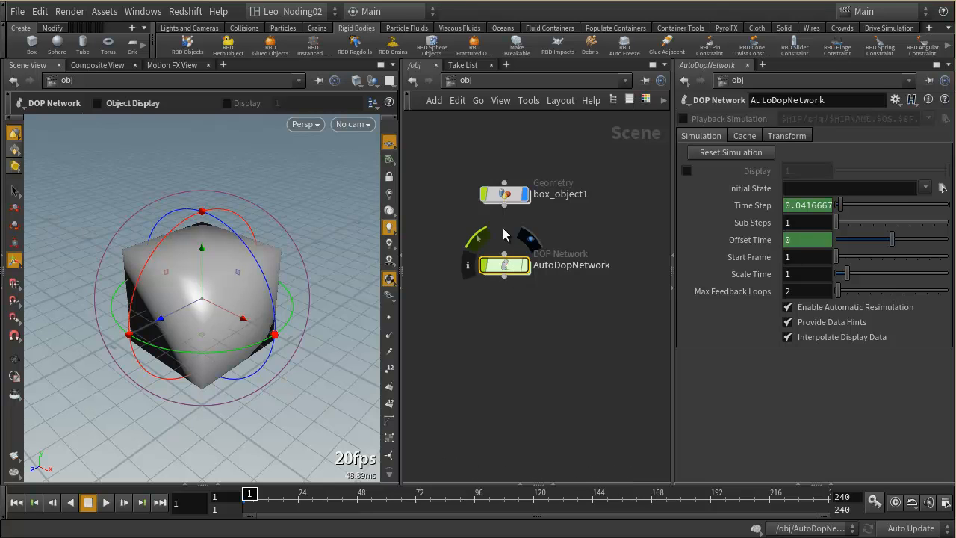
Examine the parameters of the box1, rest1, setup_packed_prims and dopimport1 nodes inside box_object1.
{"action": "left_click", "coordinate": [503, 196]}
{"action": "double_click", "coordinate": [504, 196]}
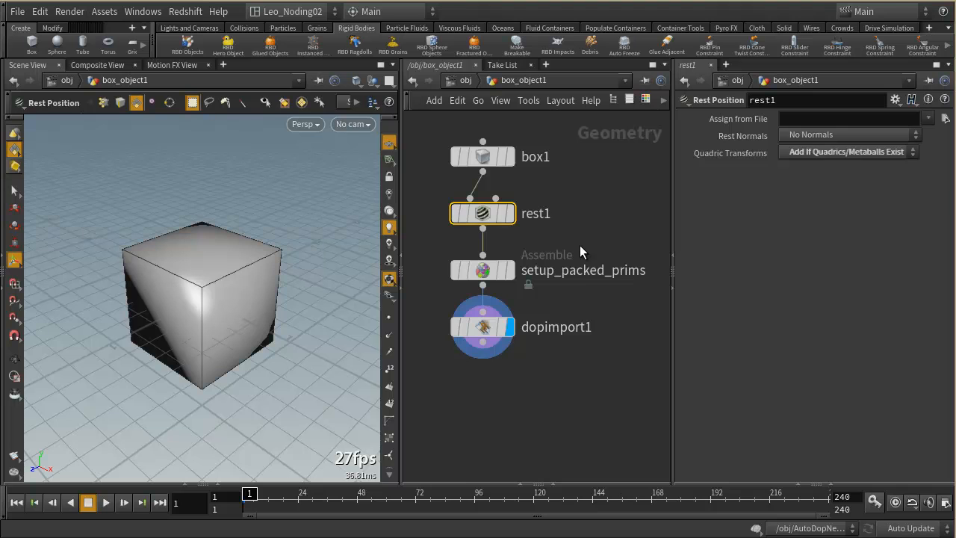
{"action": "mouse_move", "coordinate": [486, 212]}
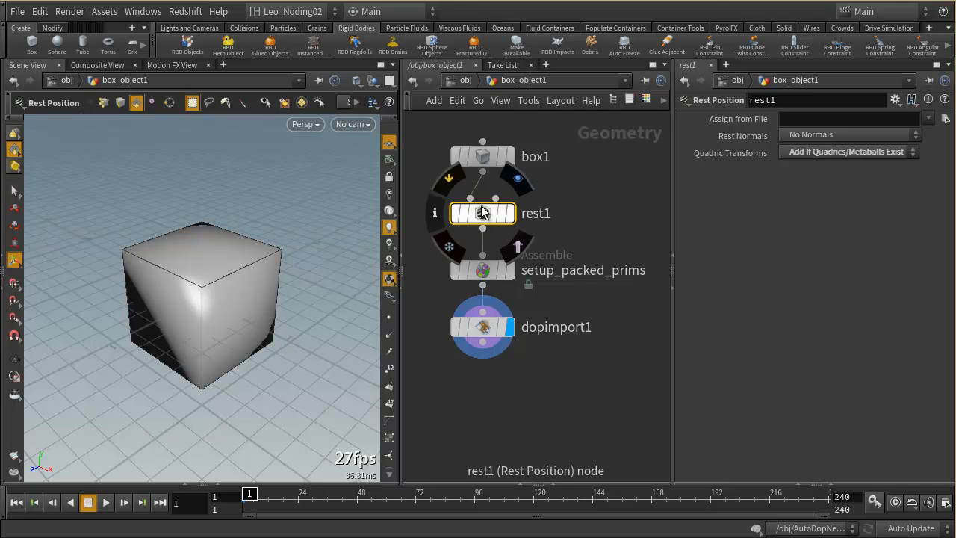
{"action": "left_click", "coordinate": [488, 271]}
{"action": "left_click", "coordinate": [486, 328]}
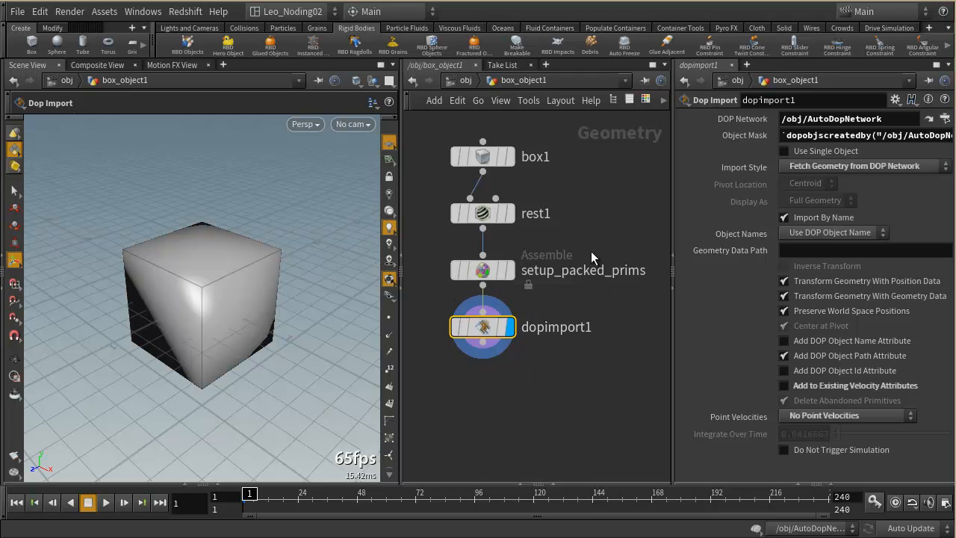
{"action": "left_click", "coordinate": [483, 156]}
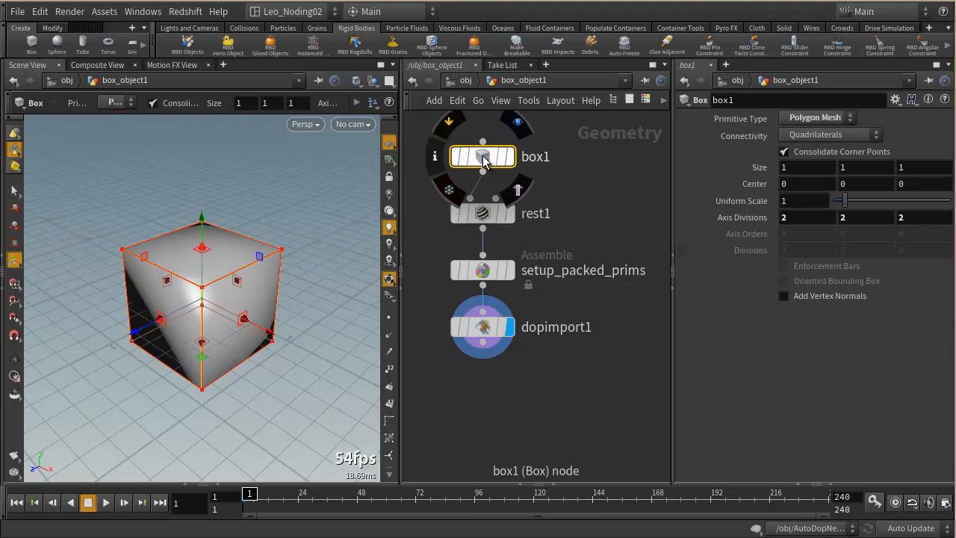
{"action": "left_click", "coordinate": [482, 214]}
{"action": "left_click", "coordinate": [483, 273]}
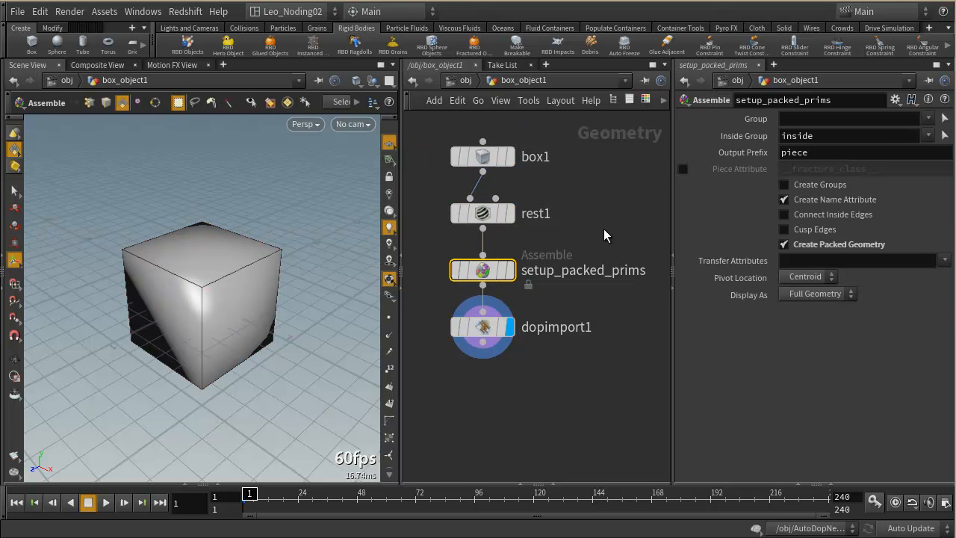
{"action": "left_click_drag", "start_coordinate": [591, 195], "coordinate": [448, 283]}
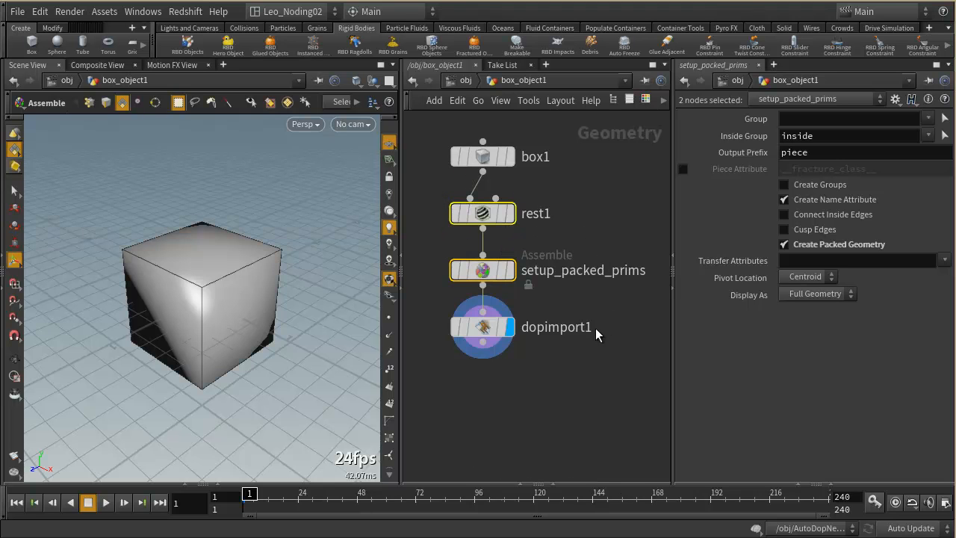
{"action": "left_click", "coordinate": [483, 154]}
{"action": "left_click", "coordinate": [493, 323]}
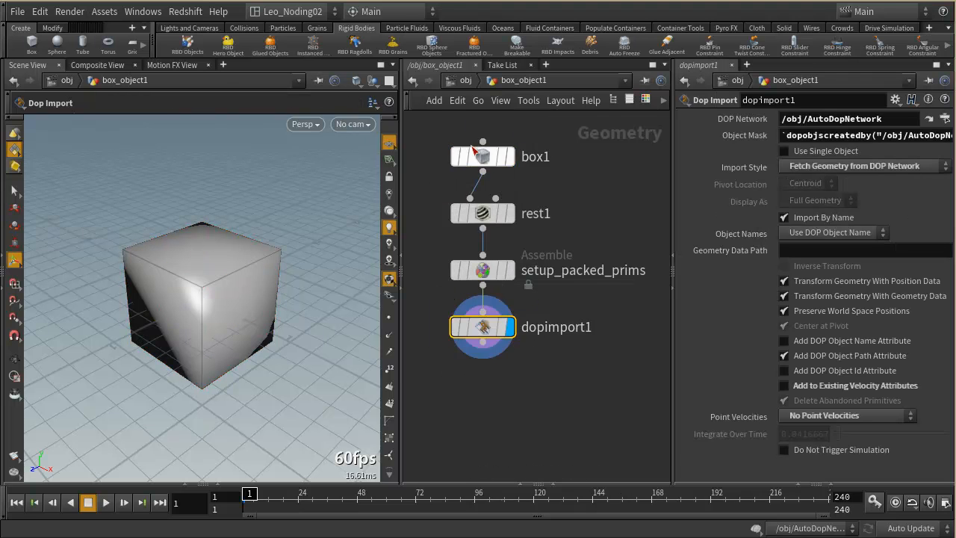
Examine the packed object's SOP Path inside AutoDopNetwork, then go back up to the object level.
{"action": "left_click", "coordinate": [461, 79]}
{"action": "mouse_move", "coordinate": [508, 265]}
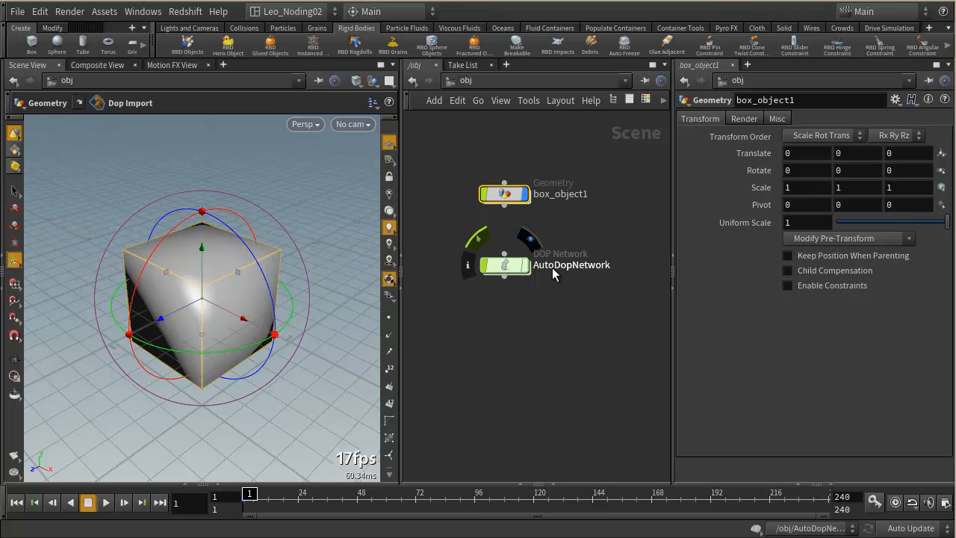
{"action": "left_click", "coordinate": [519, 267]}
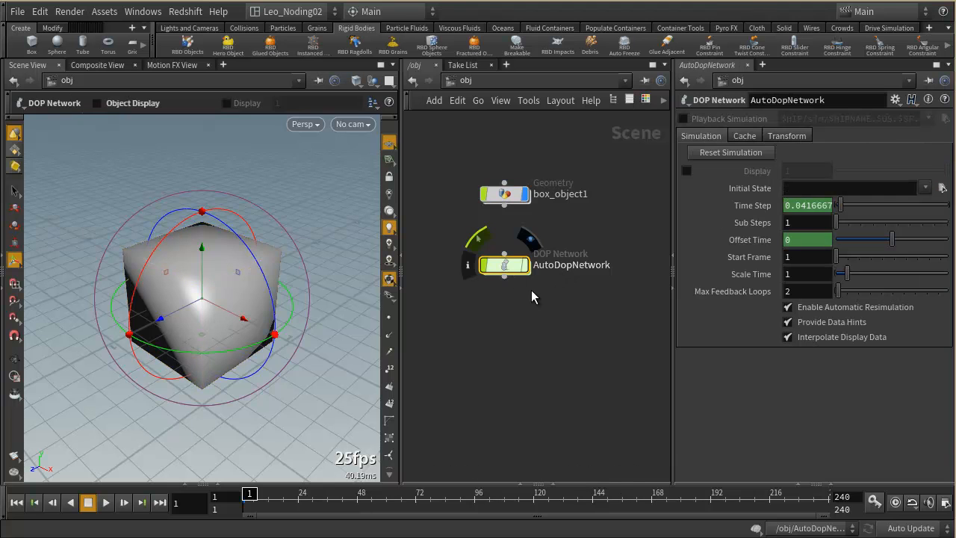
{"action": "scroll", "coordinate": [565, 253], "scroll_direction": "up", "scroll_amount": 3}
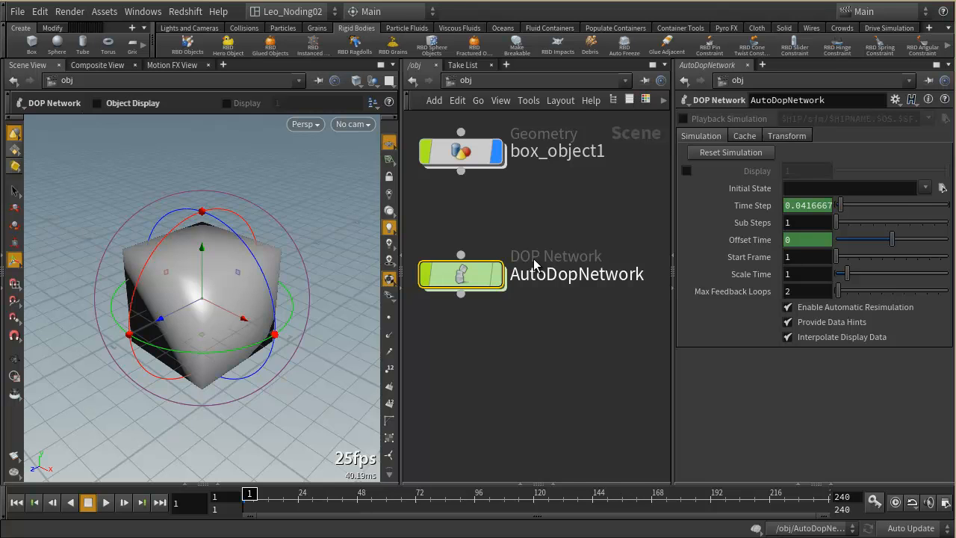
{"action": "double_click", "coordinate": [482, 278]}
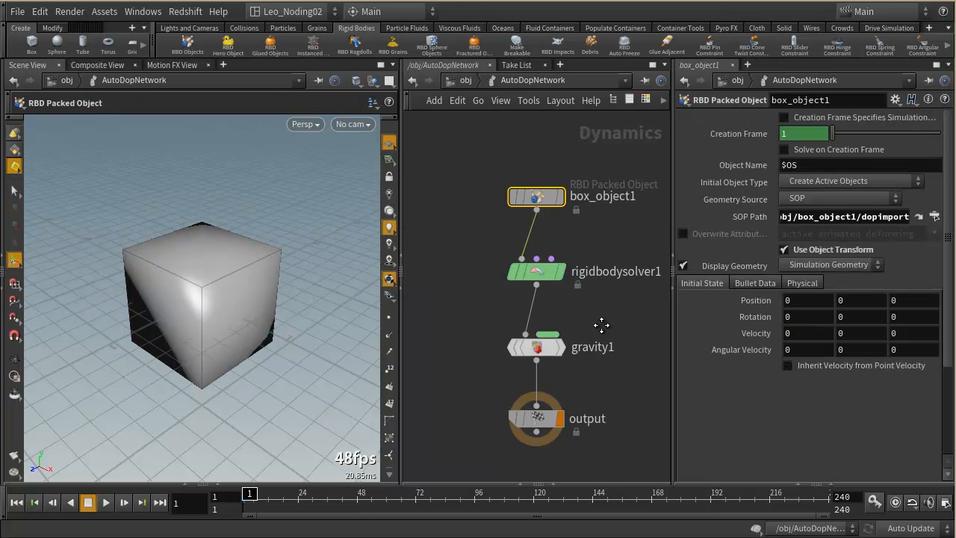
{"action": "mouse_move", "coordinate": [508, 167]}
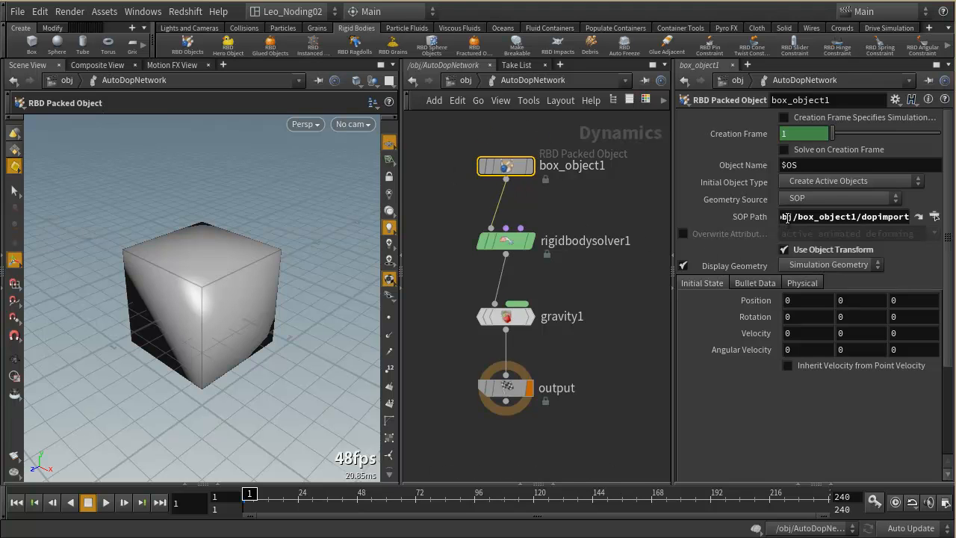
{"action": "left_click_drag", "start_coordinate": [863, 216], "coordinate": [922, 217]}
{"action": "left_click", "coordinate": [848, 217]}
{"action": "left_click_drag", "start_coordinate": [826, 217], "coordinate": [735, 219]}
{"action": "left_click", "coordinate": [459, 80]}
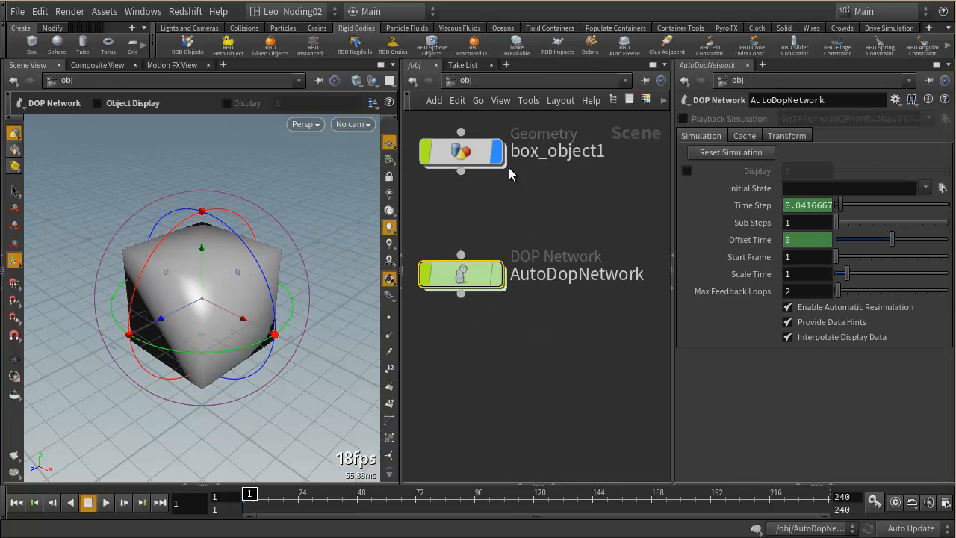
Rename the box_object1 geometry object at the object level to box.
{"action": "double_click", "coordinate": [546, 152]}
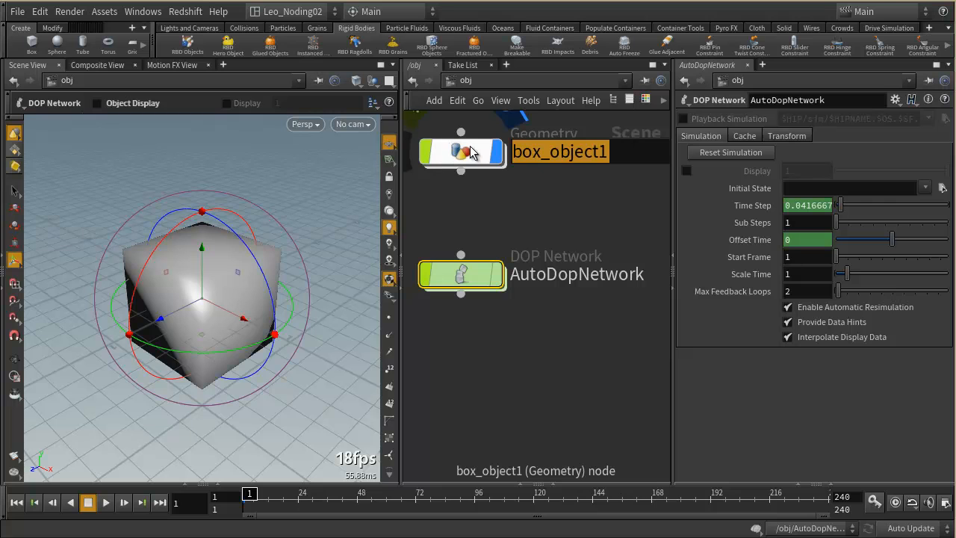
{"action": "type", "text": "bon"}
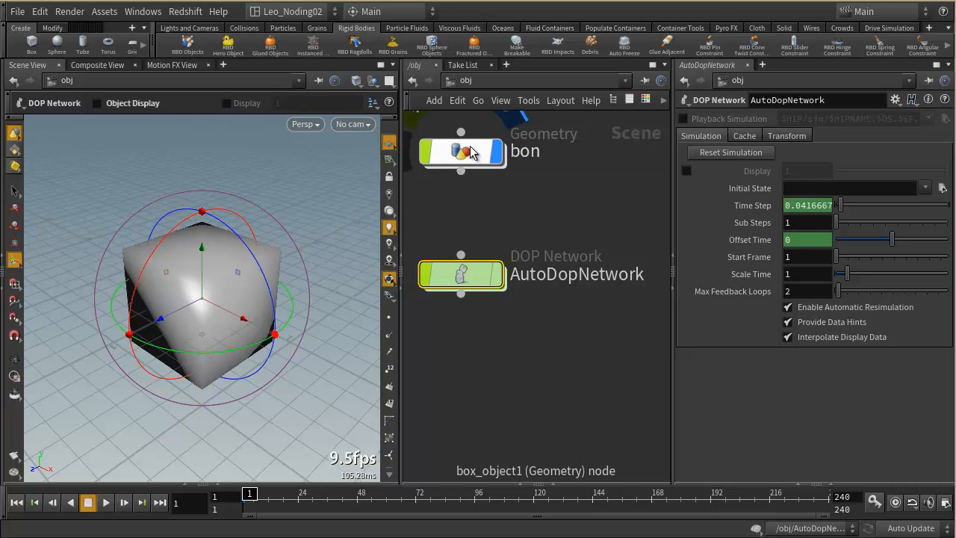
{"action": "double_click", "coordinate": [552, 150]}
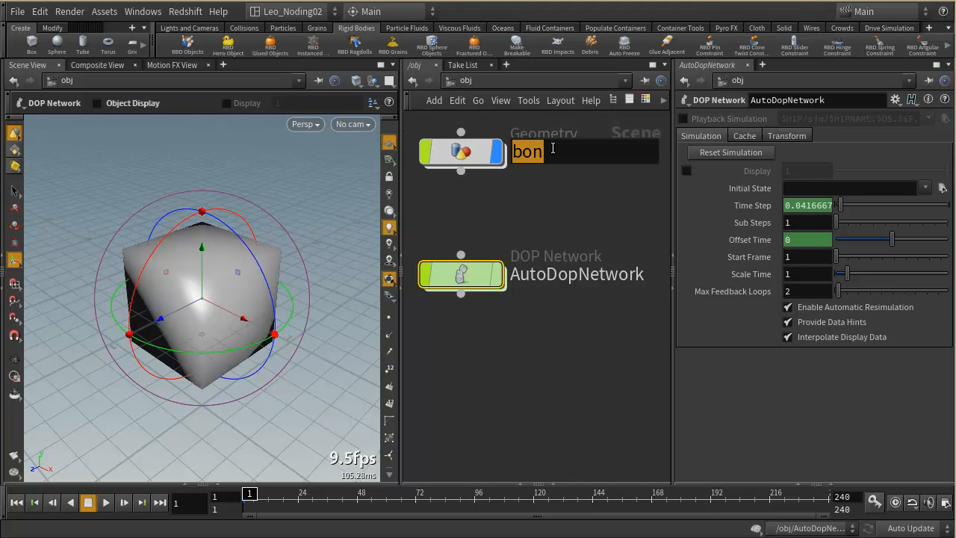
{"action": "key", "text": "Right"}
{"action": "key", "text": "BackSpace"}
{"action": "type", "text": "x"}
{"action": "key", "text": "Return"}
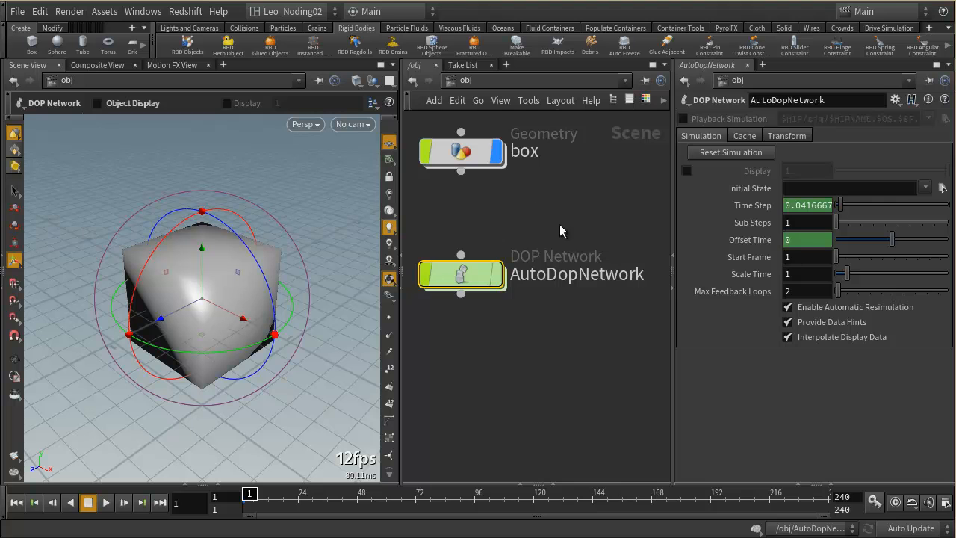
Check how the packed object's SOP Path inside AutoDopNetwork references the renamed box, then return to the object level.
{"action": "double_click", "coordinate": [474, 273]}
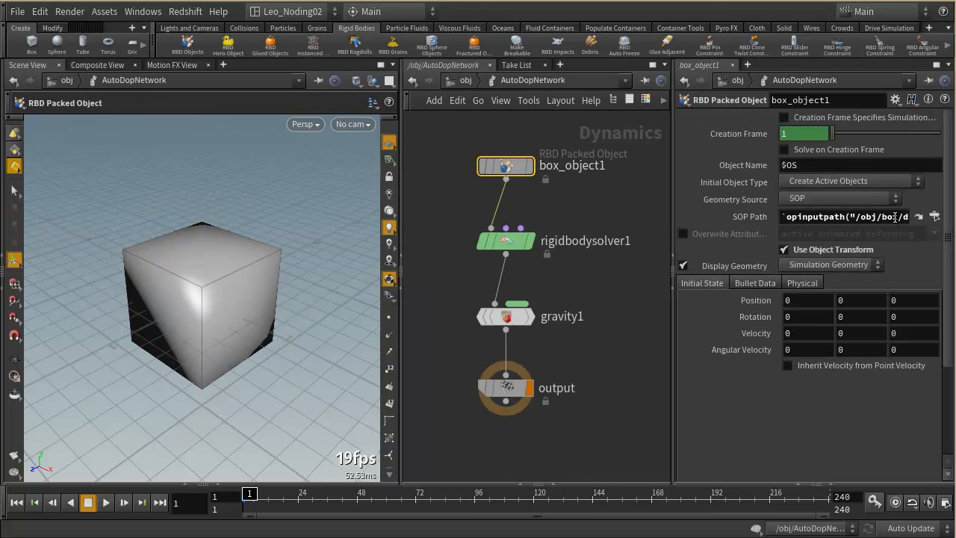
{"action": "left_click_drag", "start_coordinate": [897, 215], "coordinate": [882, 216]}
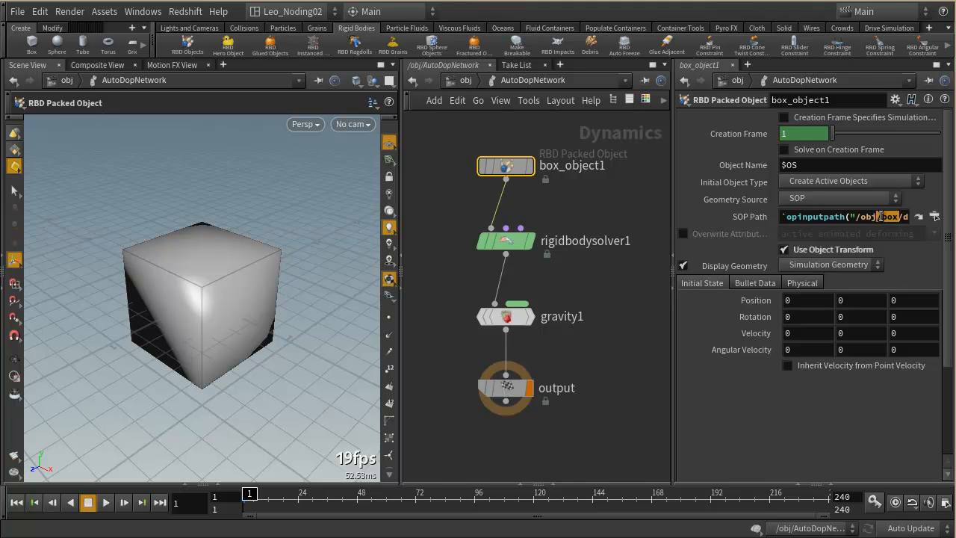
{"action": "left_click", "coordinate": [882, 217]}
{"action": "mouse_move", "coordinate": [518, 166]}
{"action": "left_click", "coordinate": [462, 82]}
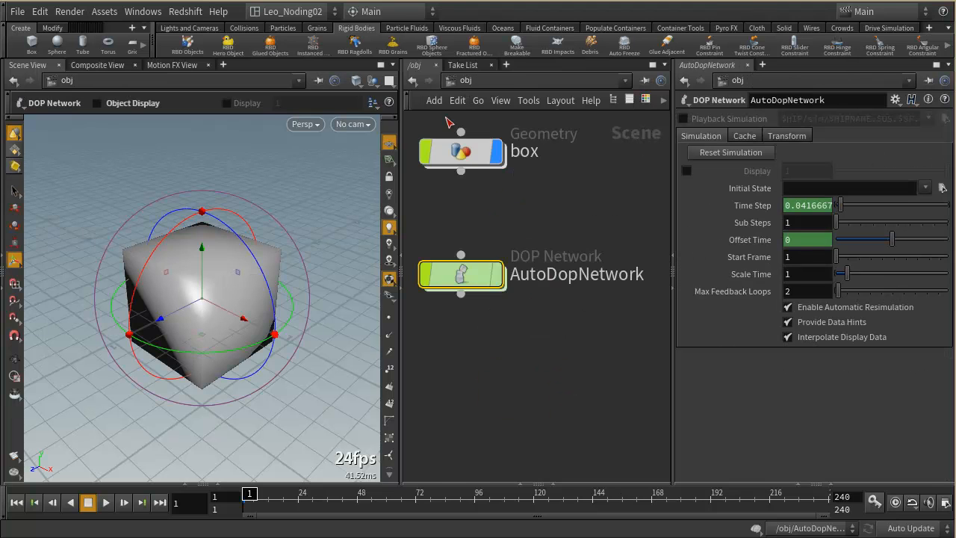
Look at the dopimport1 node and its parameters inside the box object, then go back up to the object level.
{"action": "mouse_move", "coordinate": [505, 201]}
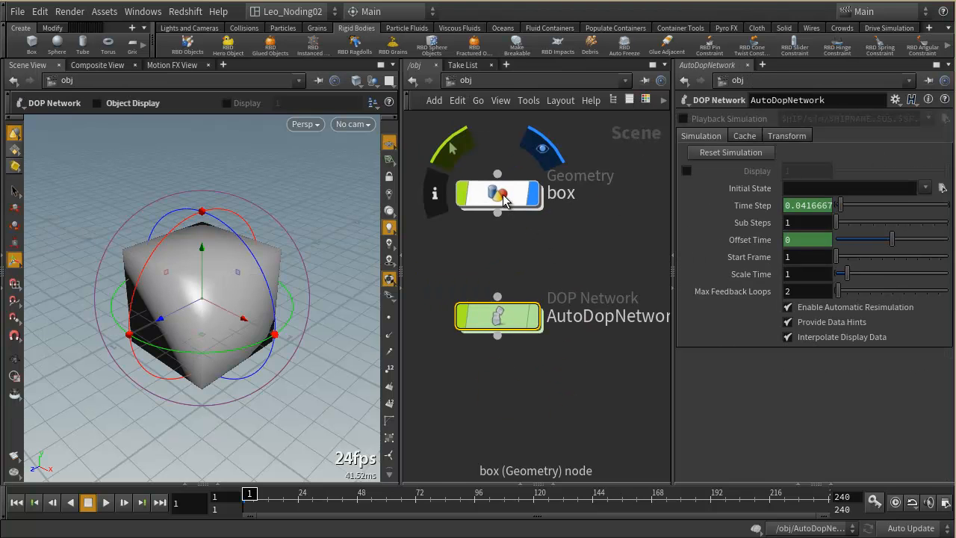
{"action": "double_click", "coordinate": [505, 200]}
{"action": "mouse_move", "coordinate": [559, 333]}
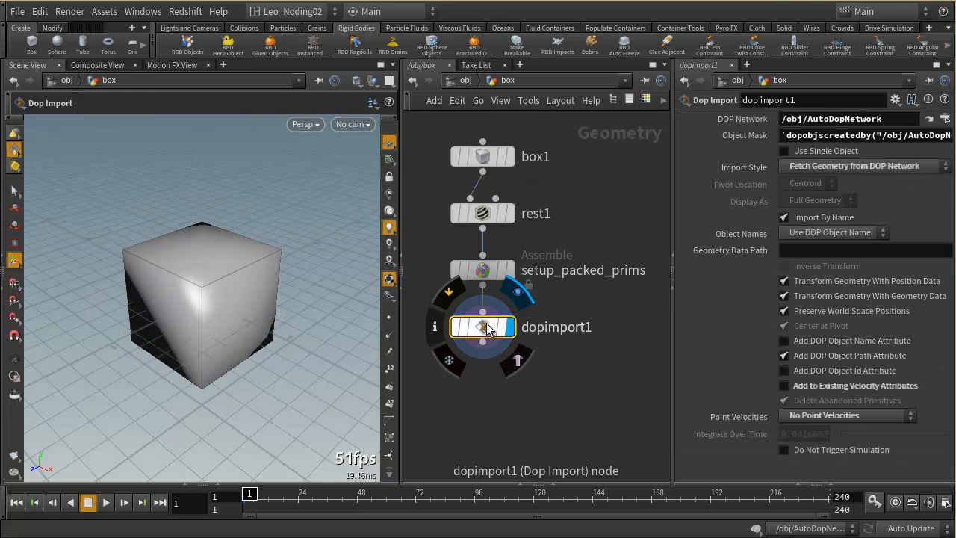
{"action": "left_click", "coordinate": [464, 80]}
{"action": "mouse_move", "coordinate": [510, 314]}
{"action": "scroll", "coordinate": [508, 317], "scroll_direction": "down", "scroll_amount": 2}
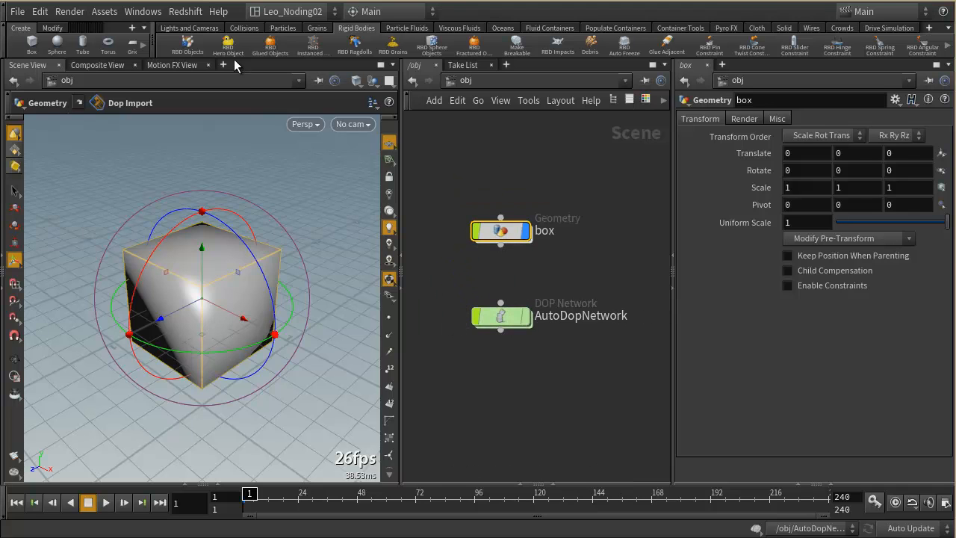
Inspect the RBD Objects shelf tool's definition, including its script, help, context and hotkeys, then close the tool editor.
{"action": "right_click", "coordinate": [188, 43]}
{"action": "left_click", "coordinate": [216, 65]}
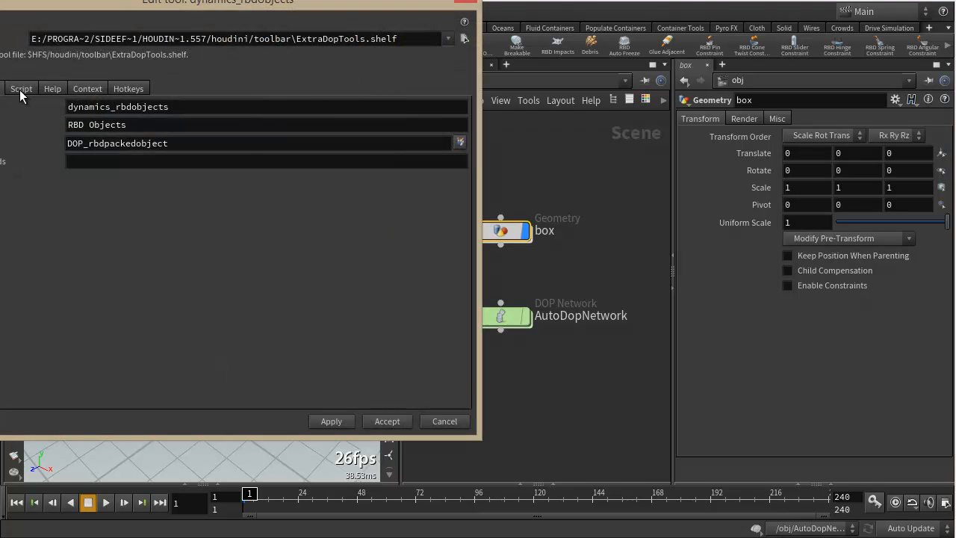
{"action": "left_click", "coordinate": [21, 88]}
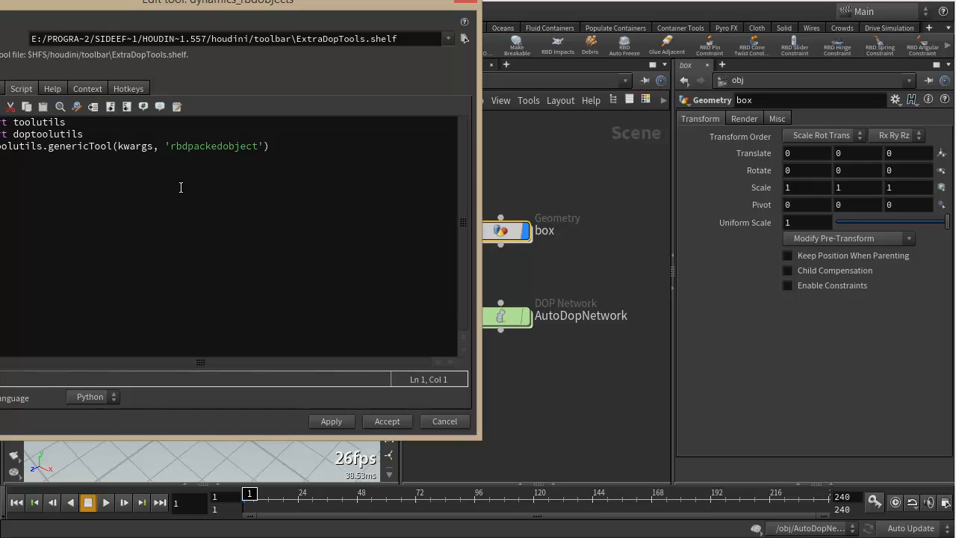
{"action": "left_click", "coordinate": [1, 89]}
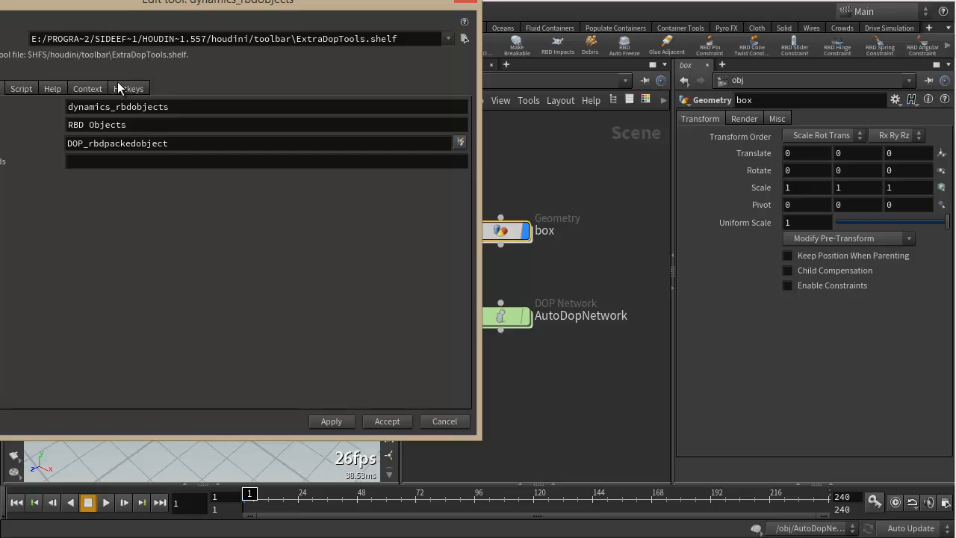
{"action": "left_click", "coordinate": [89, 89]}
{"action": "left_click", "coordinate": [54, 89]}
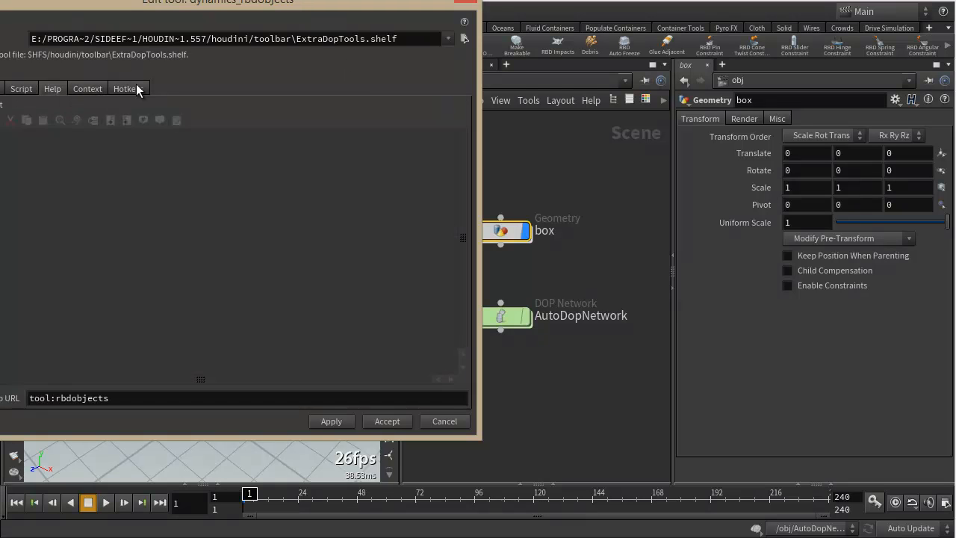
{"action": "left_click", "coordinate": [113, 89]}
{"action": "left_click", "coordinate": [22, 89]}
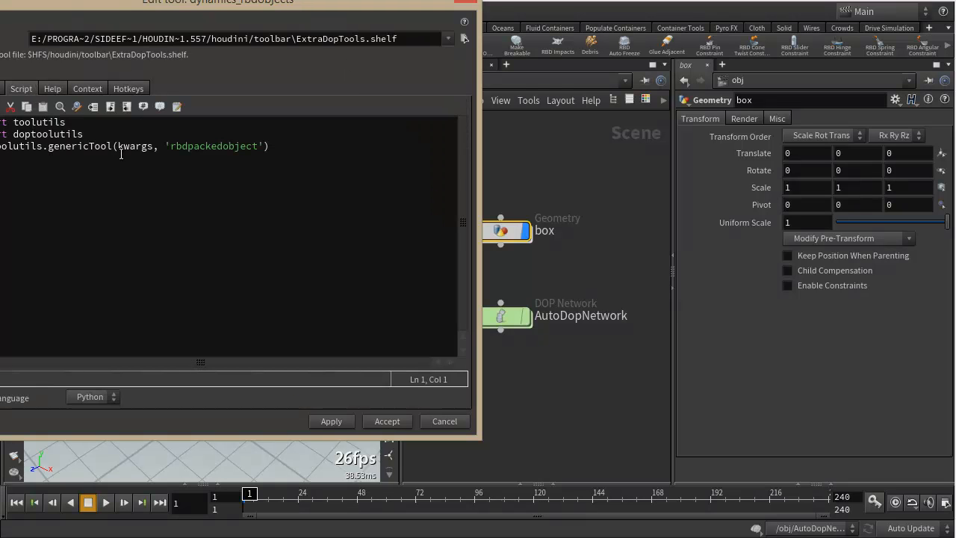
{"action": "left_click", "coordinate": [466, 3]}
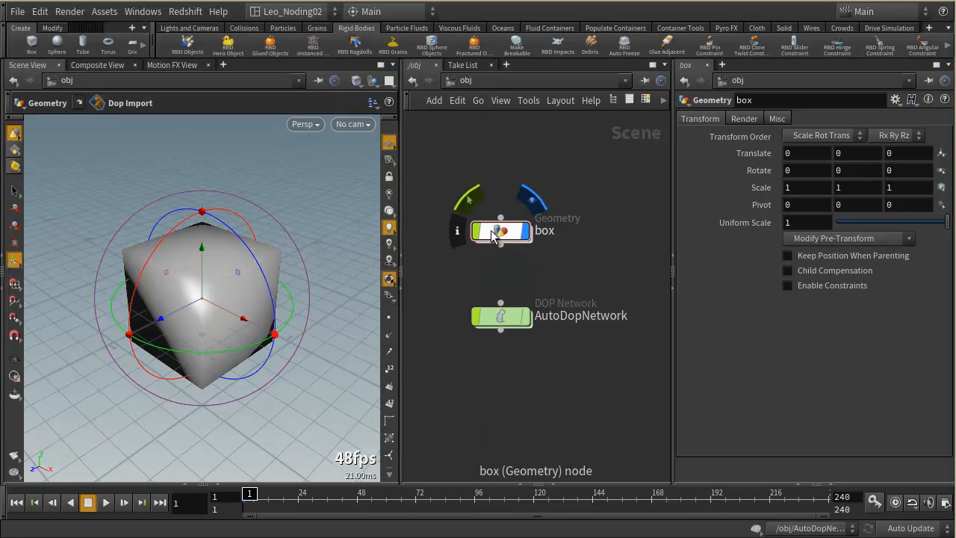
Examine the full opinputpath expression in the packed object's SOP Path inside AutoDopNetwork.
{"action": "double_click", "coordinate": [506, 317]}
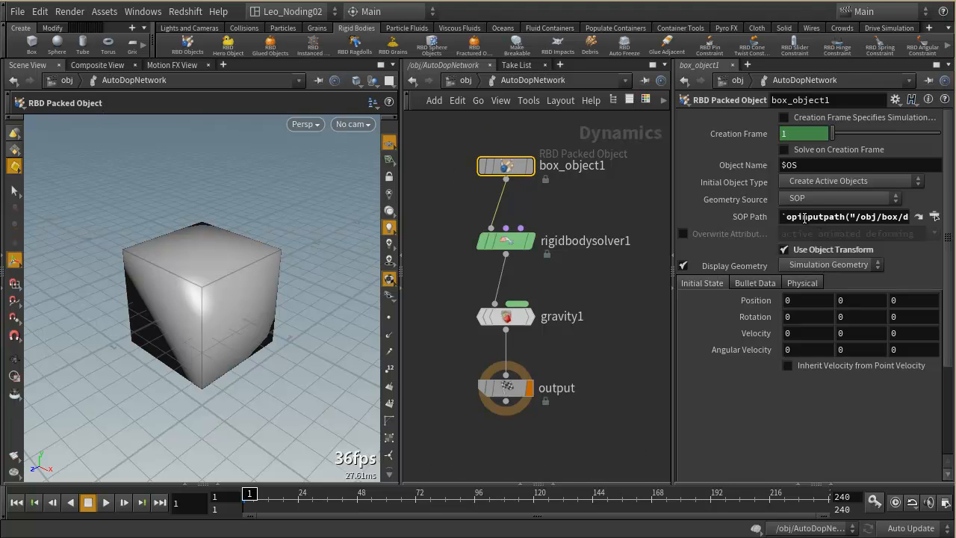
{"action": "left_click_drag", "start_coordinate": [786, 218], "coordinate": [902, 223]}
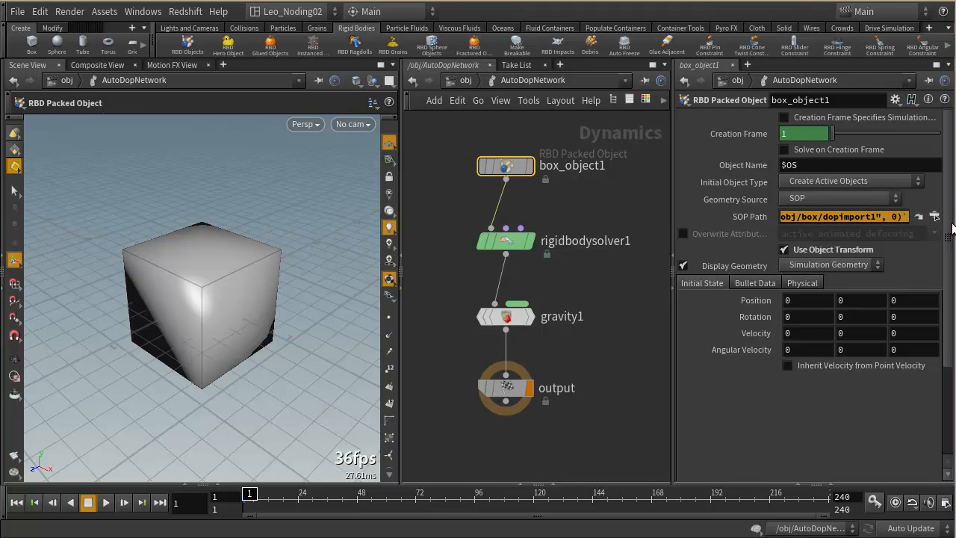
{"action": "left_click", "coordinate": [893, 218]}
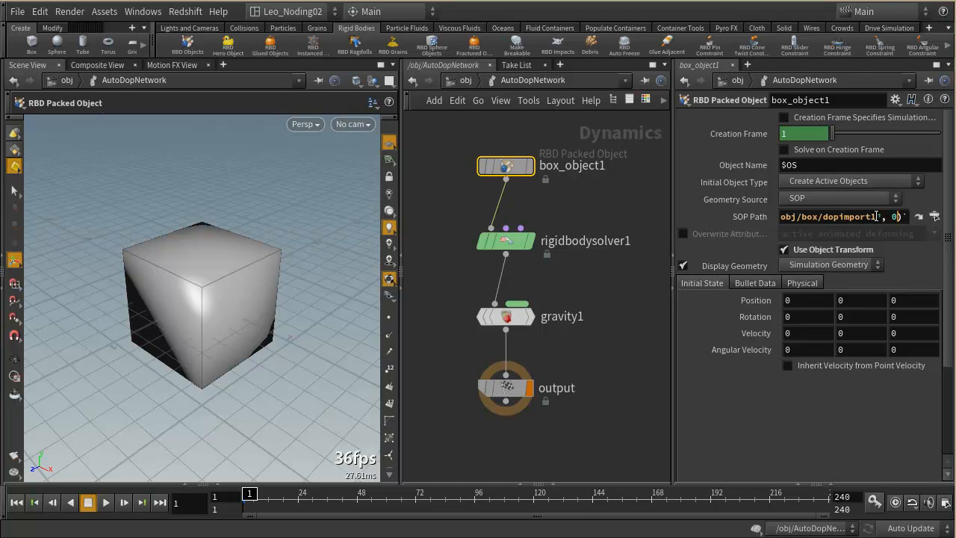
{"action": "double_click", "coordinate": [875, 217]}
{"action": "left_click", "coordinate": [866, 218]}
{"action": "left_click_drag", "start_coordinate": [897, 217], "coordinate": [720, 204]}
{"action": "left_click", "coordinate": [828, 217]}
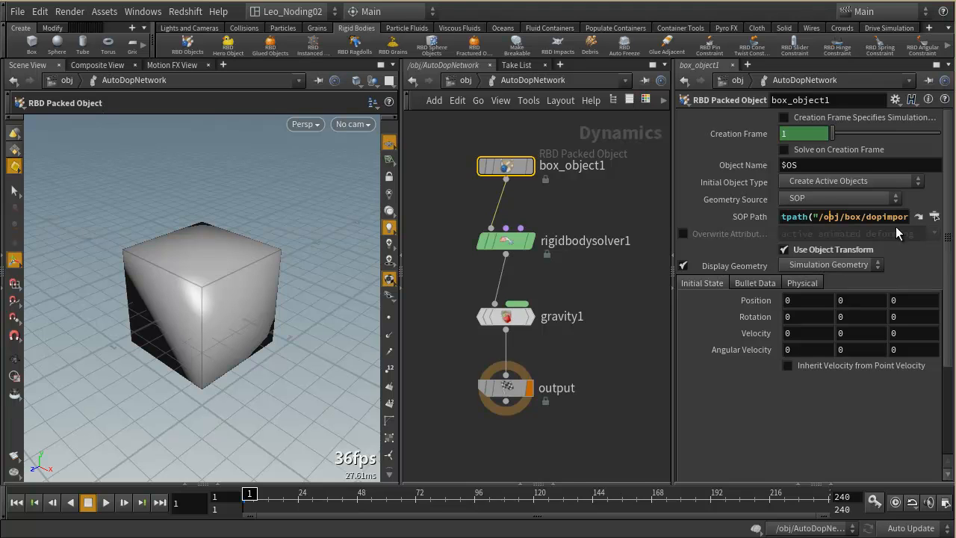
{"action": "left_click_drag", "start_coordinate": [886, 217], "coordinate": [682, 217]}
{"action": "left_click", "coordinate": [817, 217]}
Try pointing the packed object's SOP Path directly at /obj/box/dopimport1.
{"action": "left_click", "coordinate": [933, 217]}
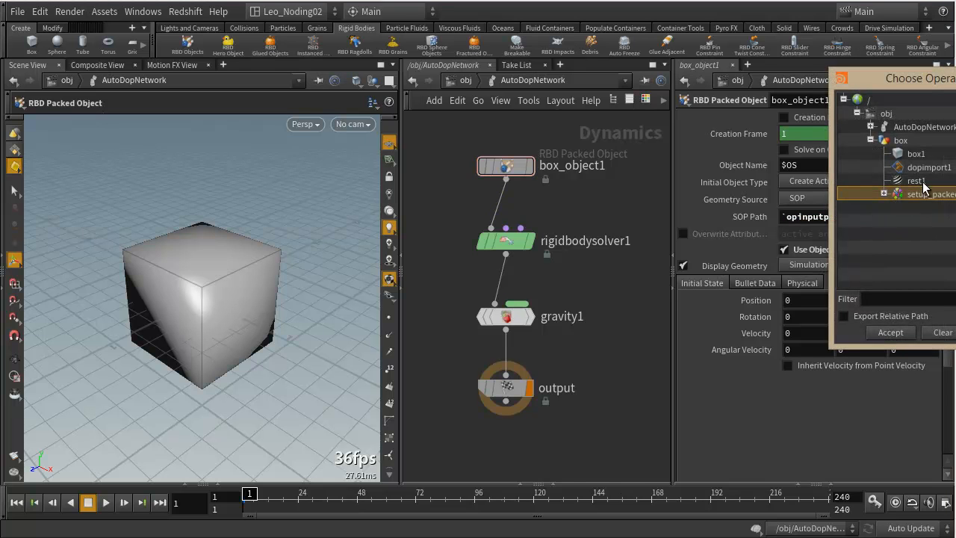
{"action": "left_click", "coordinate": [926, 168]}
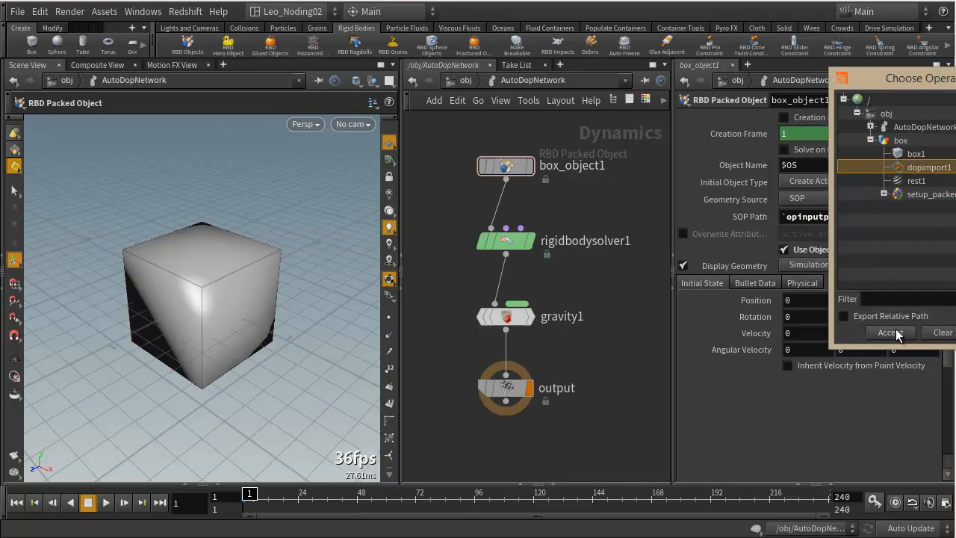
{"action": "left_click", "coordinate": [891, 332]}
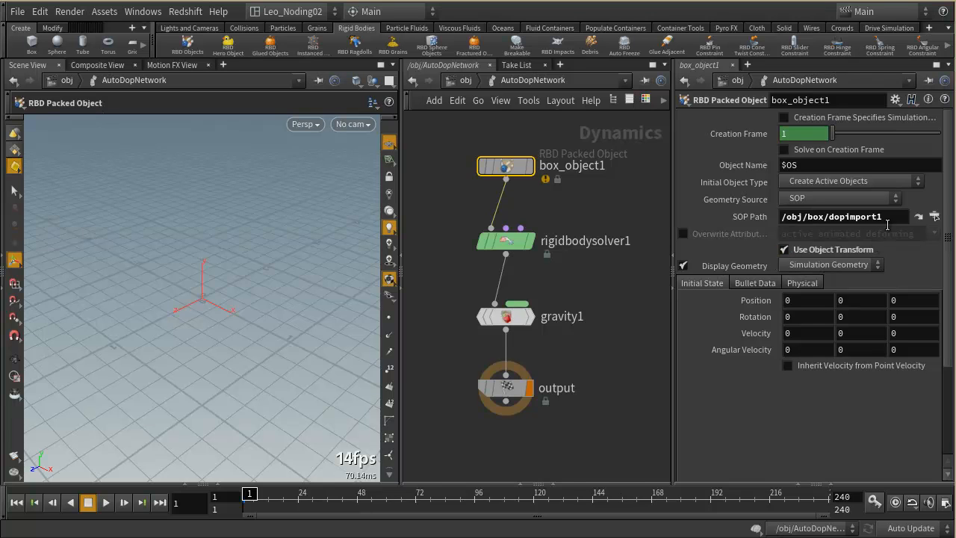
Inside the box object, move dopimport1 lower and add a Null node after setup_packed_prims.
{"action": "left_click", "coordinate": [934, 216]}
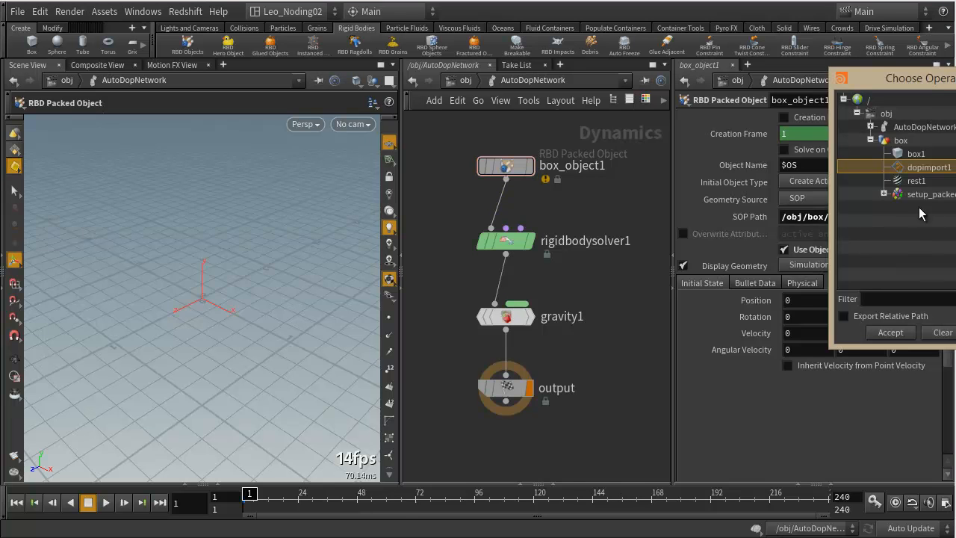
{"action": "left_click", "coordinate": [464, 80]}
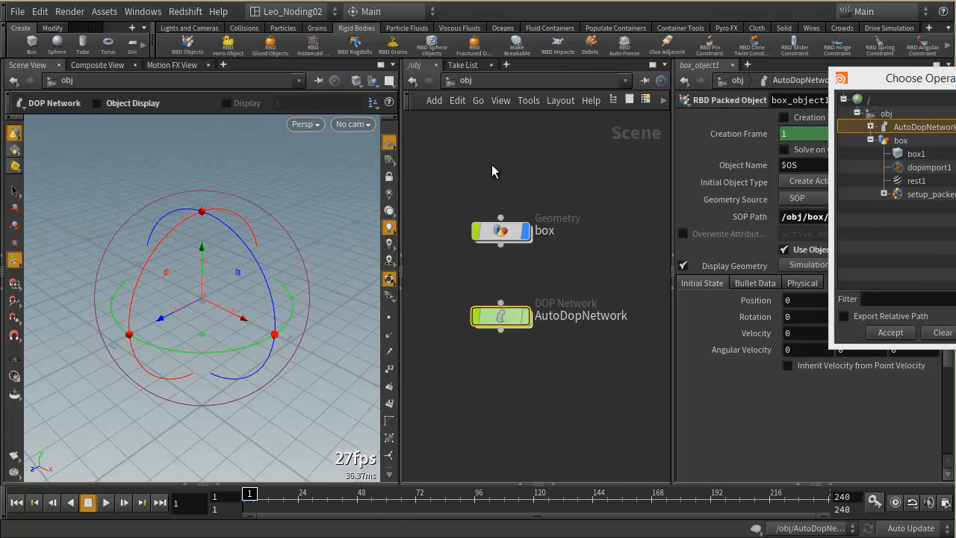
{"action": "double_click", "coordinate": [497, 226]}
{"action": "left_click_drag", "start_coordinate": [485, 334], "coordinate": [484, 376]}
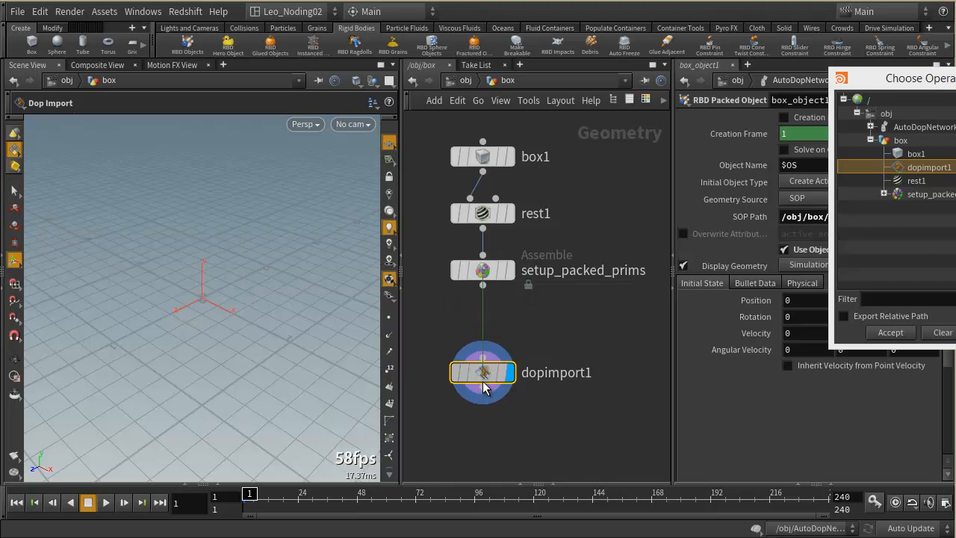
{"action": "key", "text": "Tab"}
{"action": "type", "text": "null"}
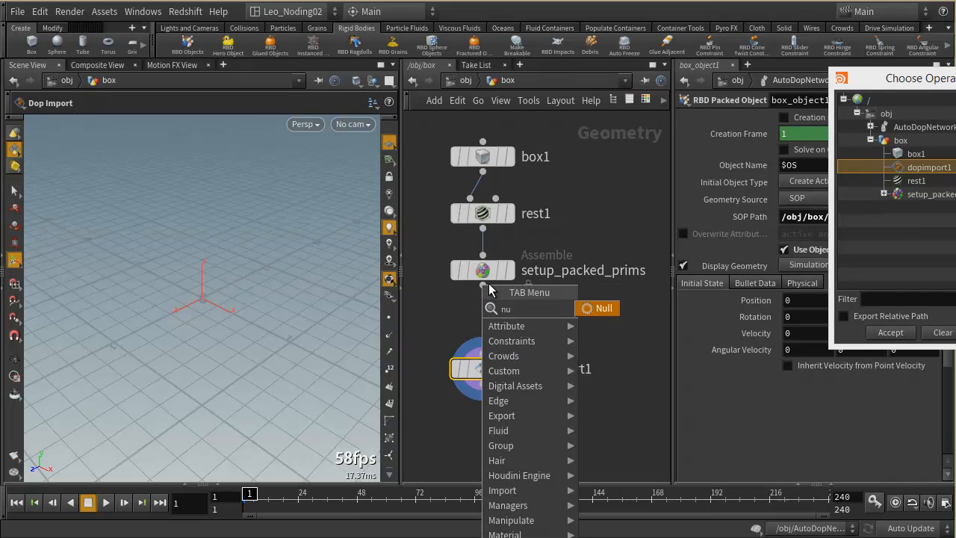
{"action": "key", "text": "Return"}
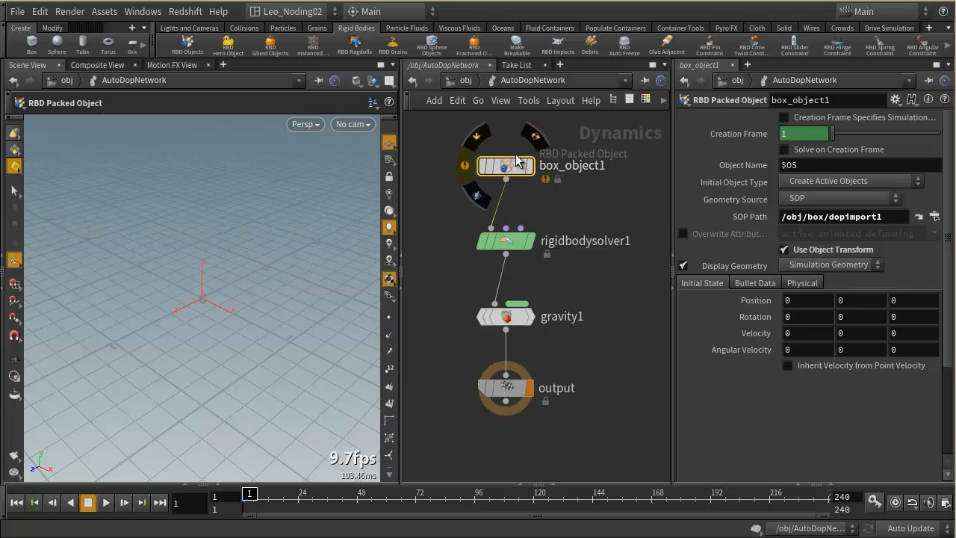
Set the packed object's SOP Path in AutoDopNetwork to /obj/box/null1.
{"action": "left_click", "coordinate": [933, 217]}
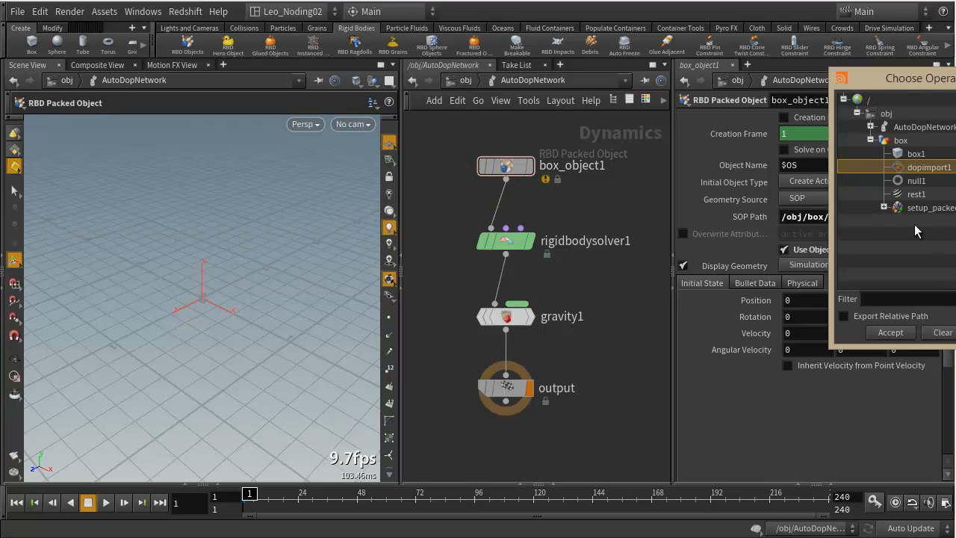
{"action": "left_click", "coordinate": [914, 180]}
{"action": "left_click", "coordinate": [889, 332]}
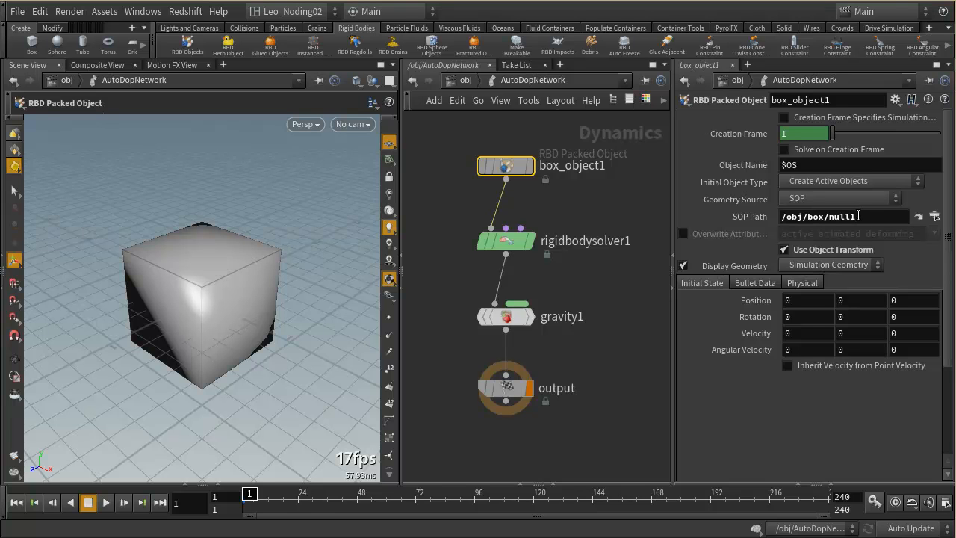
Examine the inputs and parameters of rigidbodysolver1 and its place in the AutoDopNetwork node chain.
{"action": "mouse_move", "coordinate": [510, 170]}
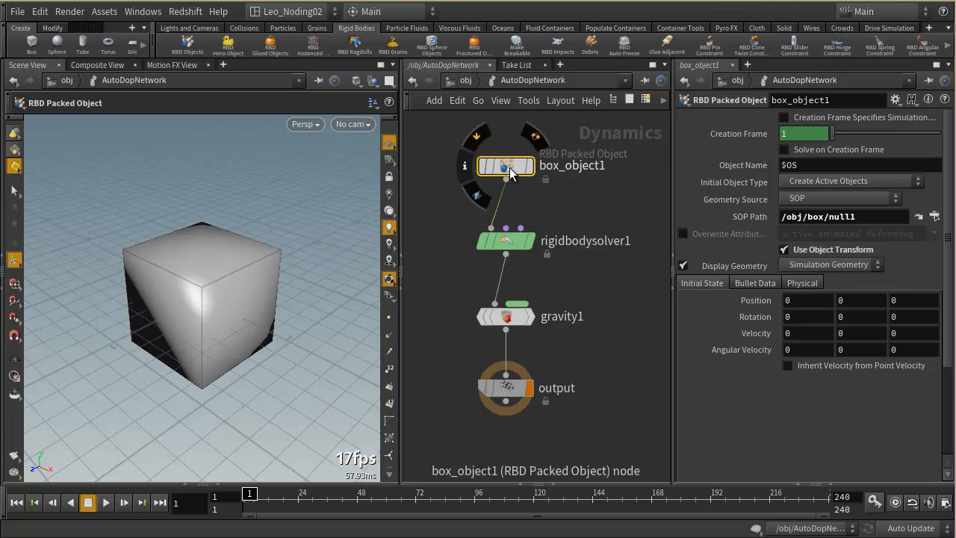
{"action": "left_click", "coordinate": [507, 248]}
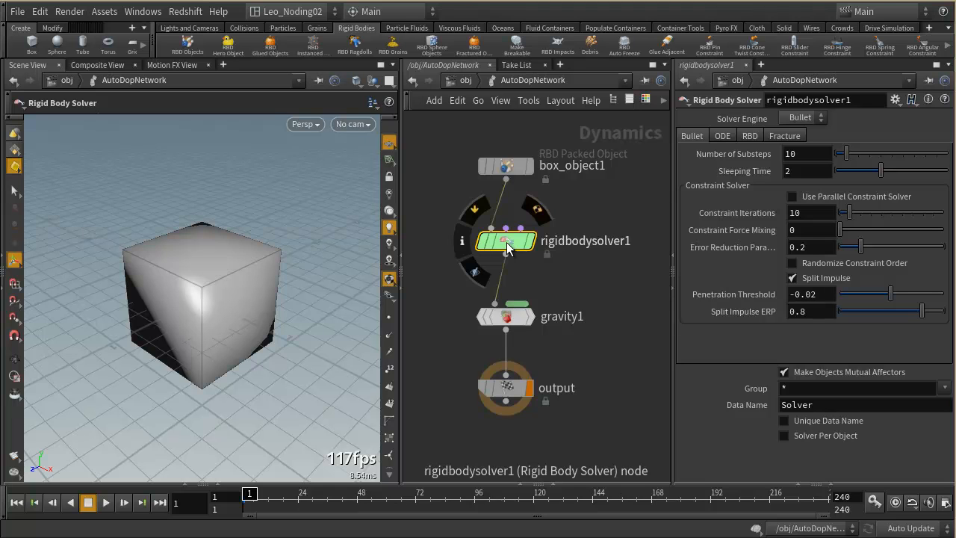
{"action": "scroll", "coordinate": [505, 248], "scroll_direction": "up", "scroll_amount": 5}
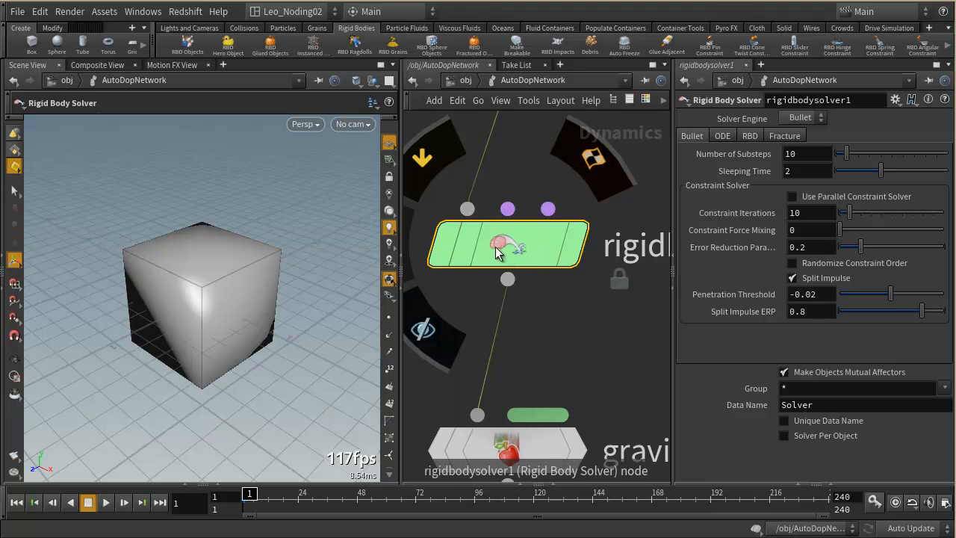
{"action": "key", "text": "h"}
{"action": "scroll", "coordinate": [597, 283], "scroll_direction": "up", "scroll_amount": 3}
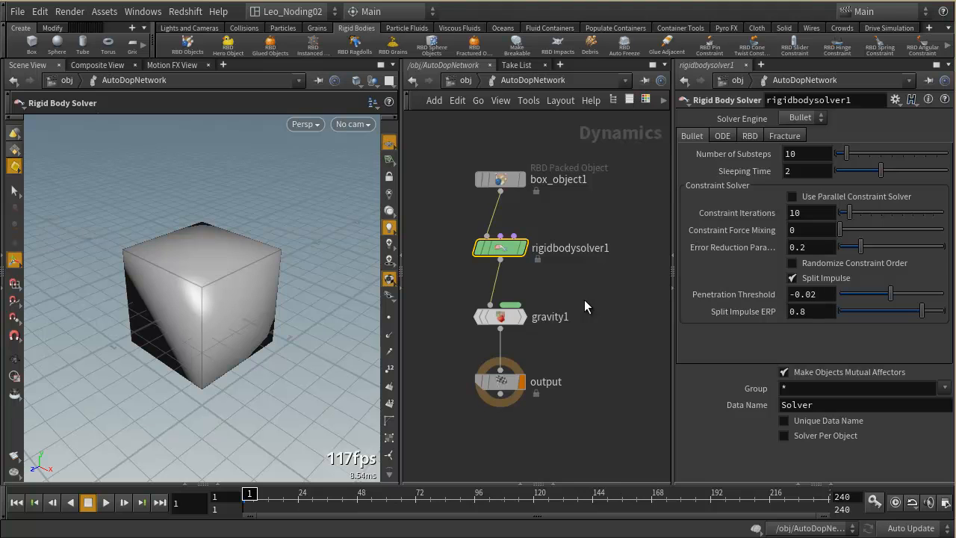
{"action": "middle_click_drag", "start_coordinate": [584, 299], "coordinate": [518, 227]}
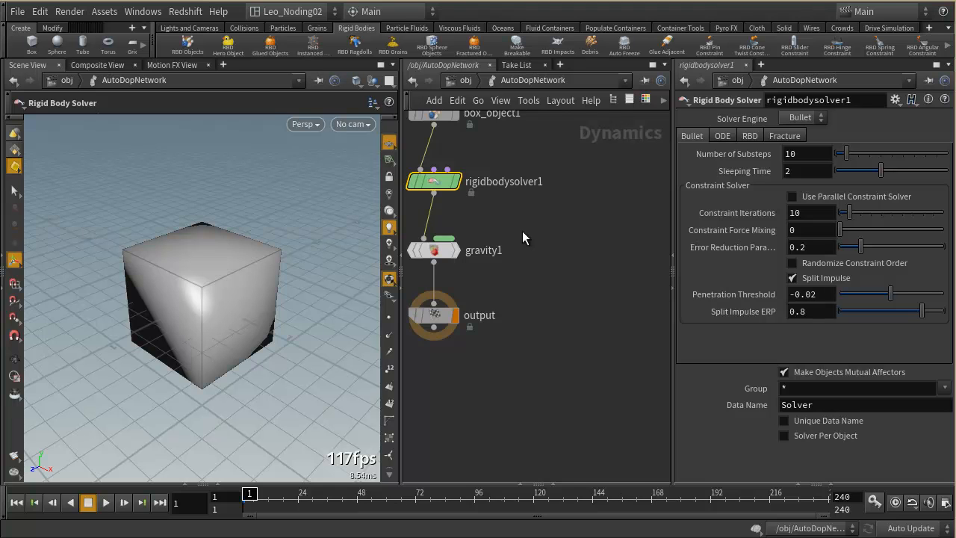
Examine the box_object1, rigidbodysolver1, gravity1 and output nodes and their parameters along the AutoDopNetwork chain.
{"action": "middle_click_drag", "start_coordinate": [549, 224], "coordinate": [598, 277]}
{"action": "mouse_move", "coordinate": [485, 235]}
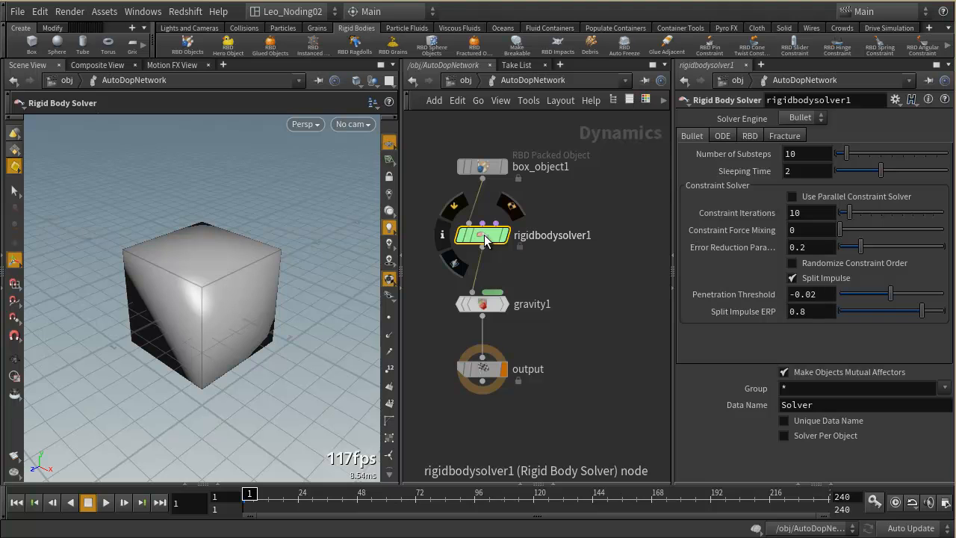
{"action": "left_click", "coordinate": [490, 170]}
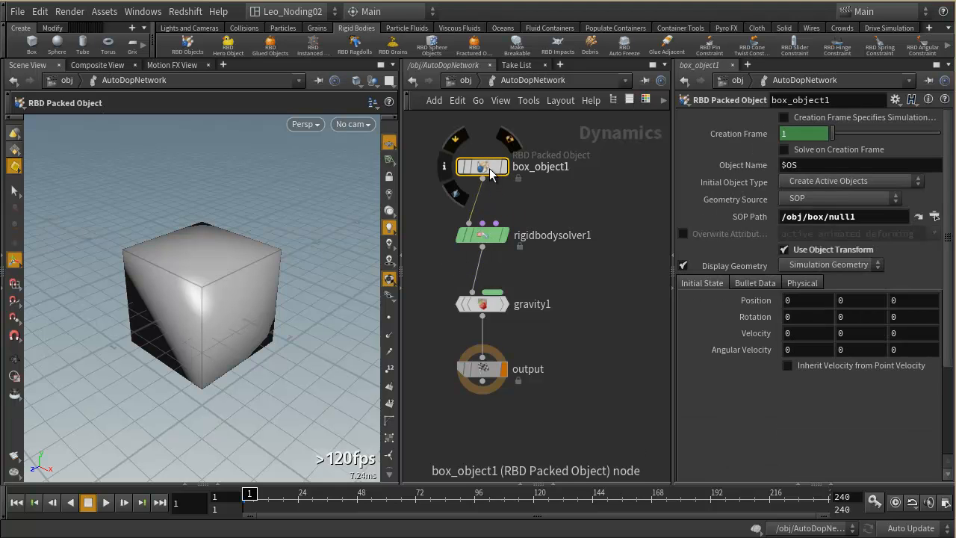
{"action": "mouse_move", "coordinate": [489, 236]}
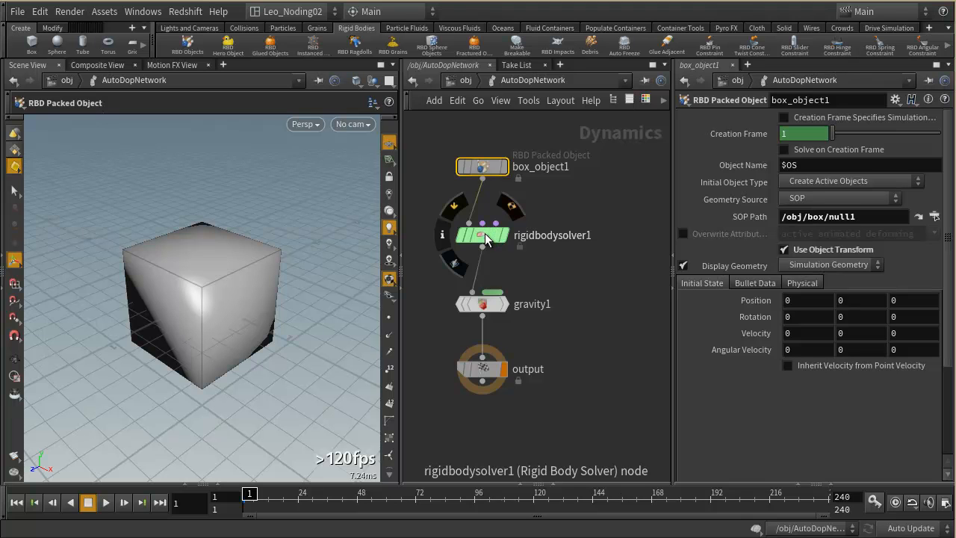
{"action": "left_click", "coordinate": [480, 236]}
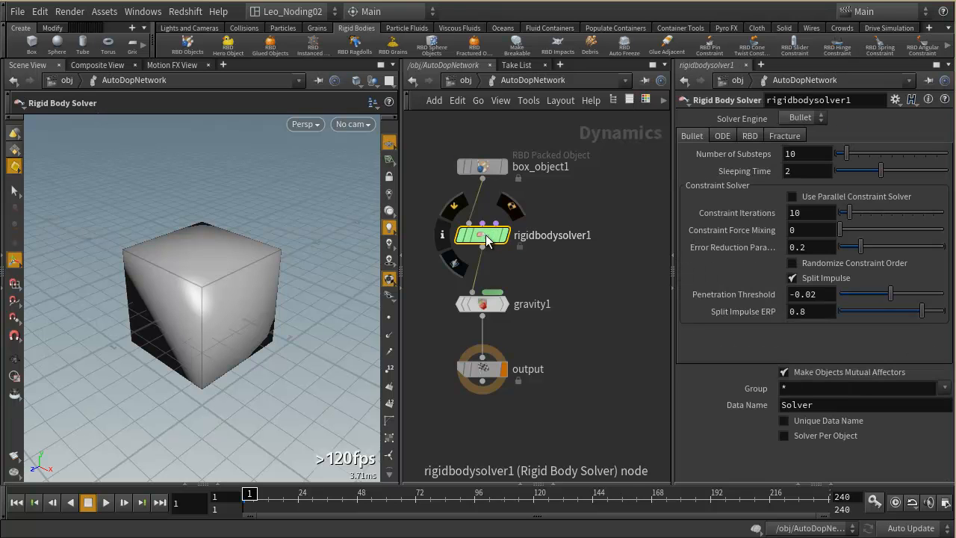
{"action": "left_click", "coordinate": [489, 302]}
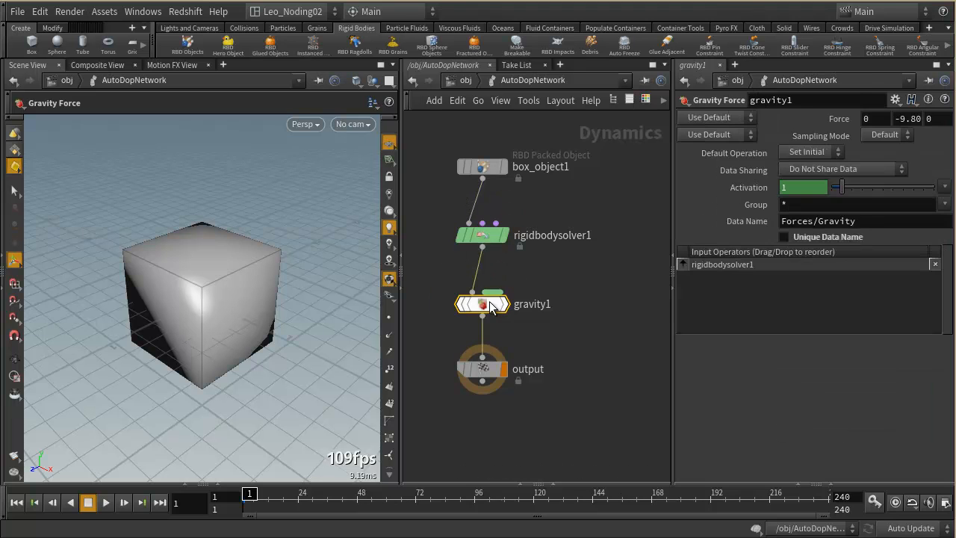
{"action": "left_click", "coordinate": [489, 371]}
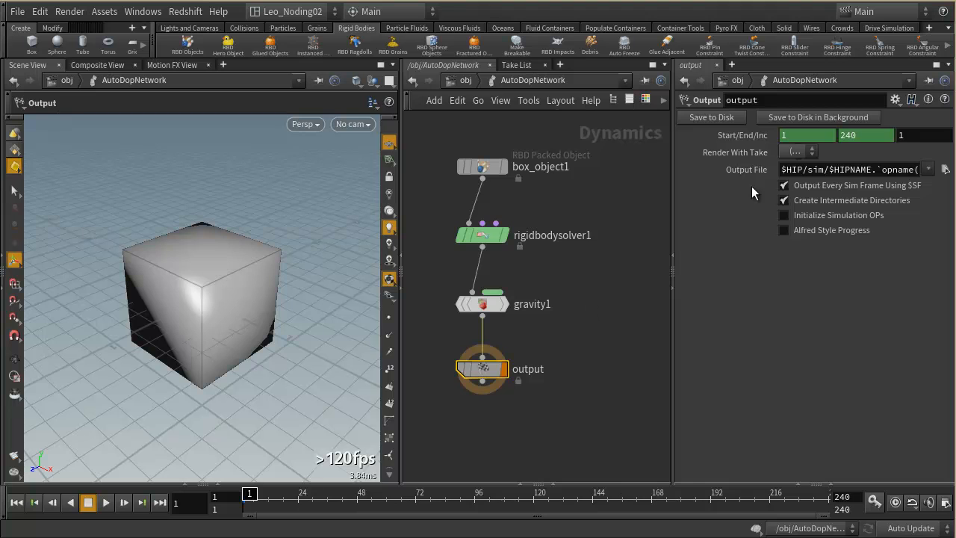
{"action": "mouse_move", "coordinate": [510, 305]}
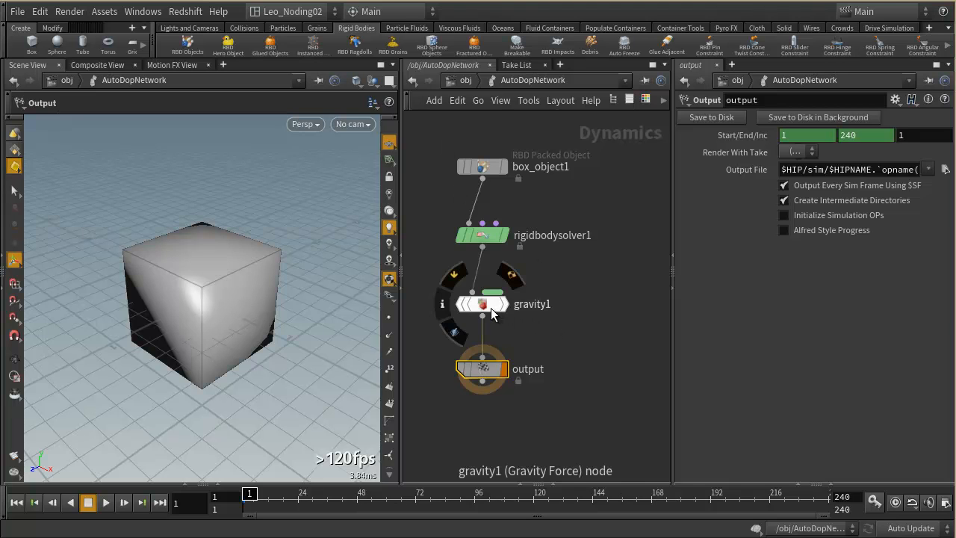
{"action": "scroll", "coordinate": [574, 359], "scroll_direction": "down", "scroll_amount": 5}
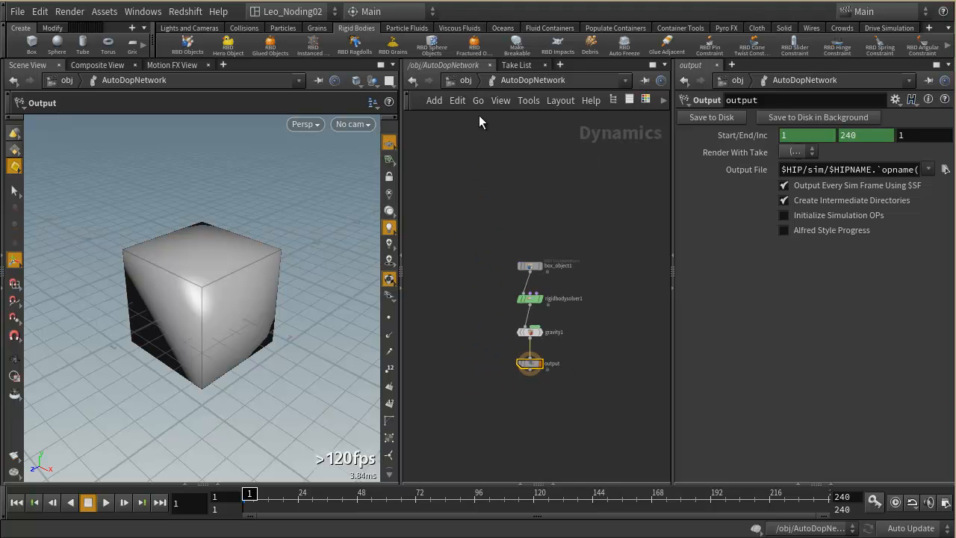
Add a Ground Plane collision object to the scene and lower it to about -0.84 in Y, beneath the box.
{"action": "left_click", "coordinate": [464, 80]}
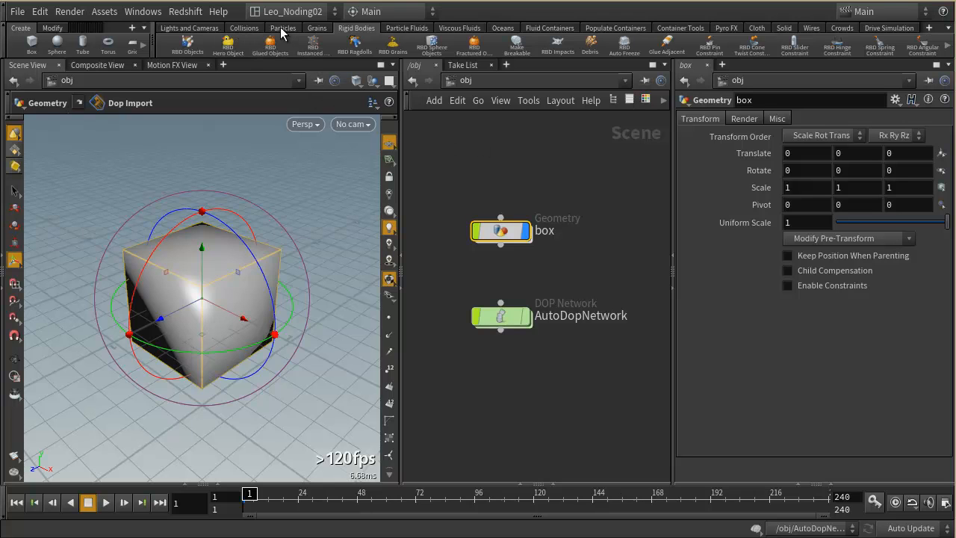
{"action": "left_click", "coordinate": [249, 29]}
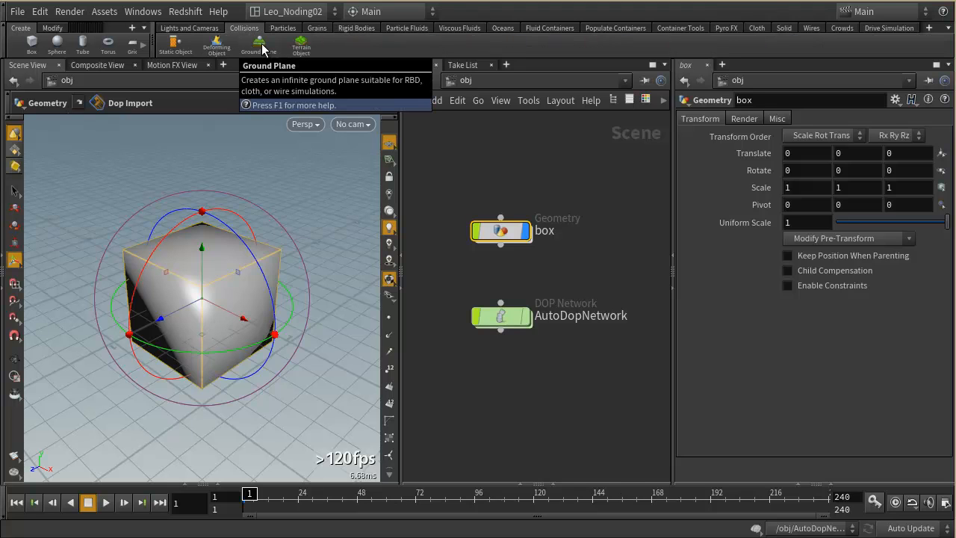
{"action": "left_click", "coordinate": [261, 46]}
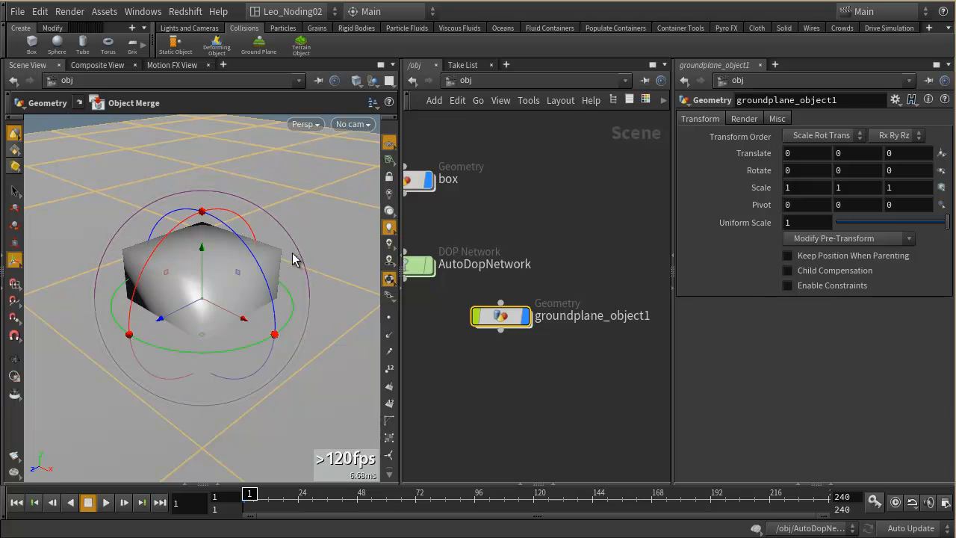
{"action": "right_click_drag", "start_coordinate": [290, 253], "coordinate": [243, 252], "text": "alt"}
{"action": "left_click_drag", "start_coordinate": [244, 253], "coordinate": [215, 285], "text": "alt"}
{"action": "left_click_drag", "start_coordinate": [202, 248], "coordinate": [207, 311]}
{"action": "right_click_drag", "start_coordinate": [261, 282], "coordinate": [217, 282], "text": "alt"}
{"action": "left_click_drag", "start_coordinate": [217, 283], "coordinate": [201, 309], "text": "alt"}
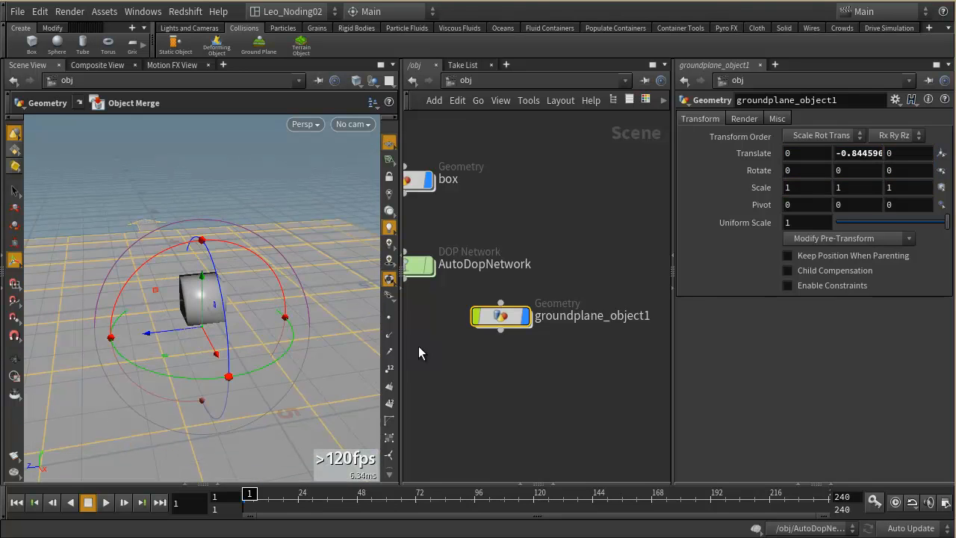
Open the network inside AutoDopNetwork and lay out its nodes automatically so the ground plane and box branches are separated.
{"action": "middle_click_drag", "start_coordinate": [460, 358], "coordinate": [542, 380]}
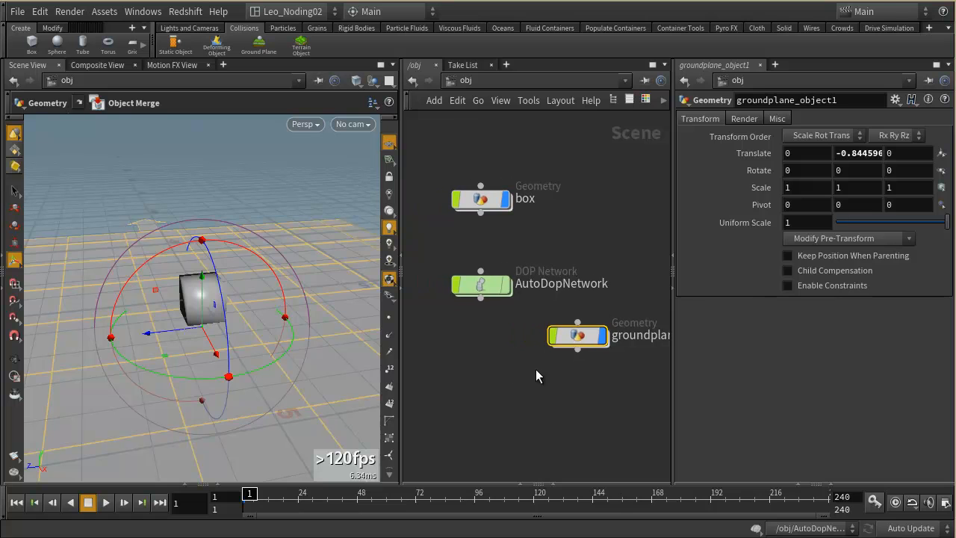
{"action": "double_click", "coordinate": [482, 291]}
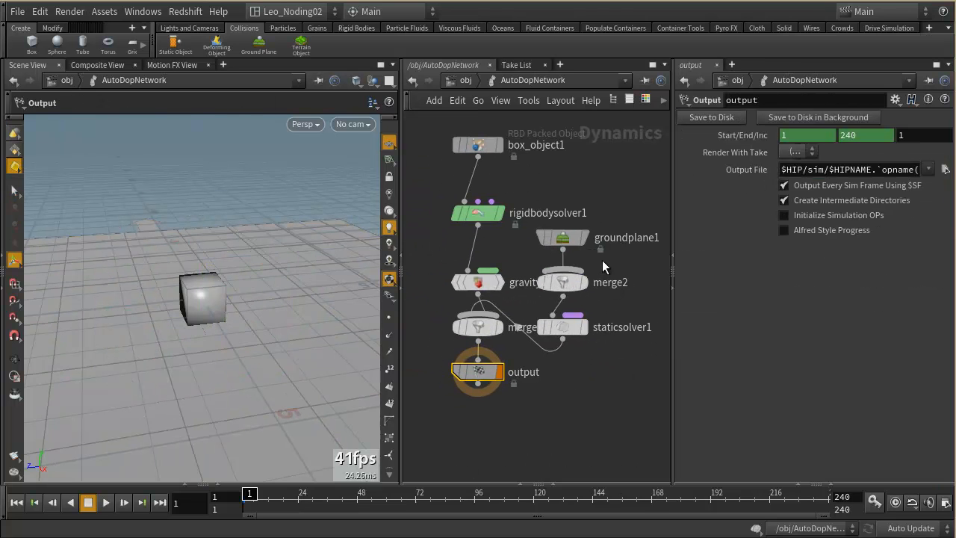
{"action": "scroll", "coordinate": [620, 271], "scroll_direction": "down", "scroll_amount": 3}
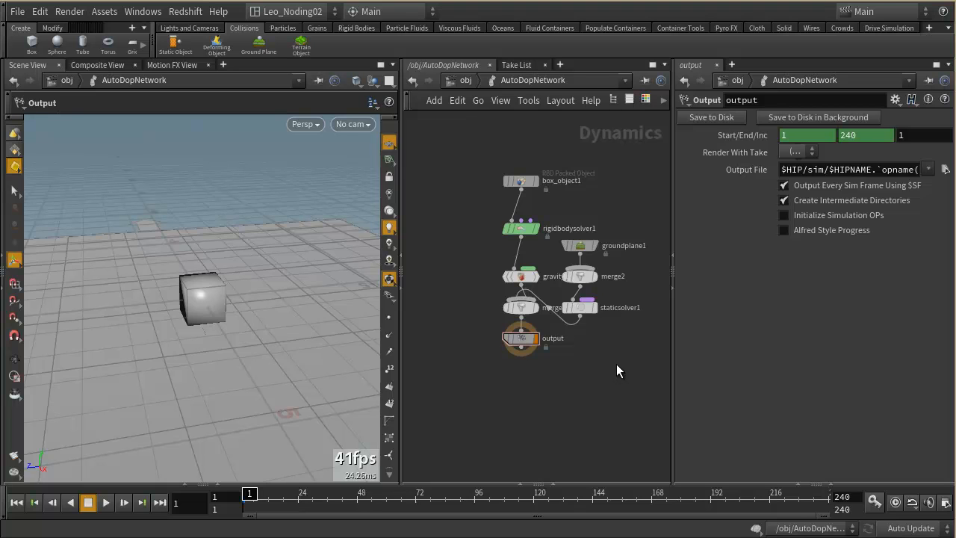
{"action": "key", "text": "l"}
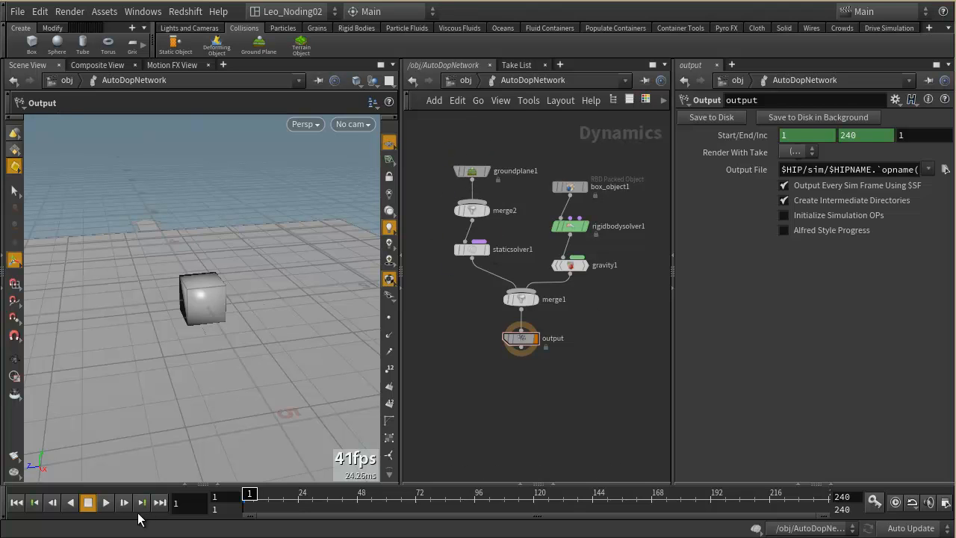
Play the simulation and scrub through the timeline to review how the box falls onto the ground plane.
{"action": "left_click", "coordinate": [105, 502]}
{"action": "left_click", "coordinate": [105, 502]}
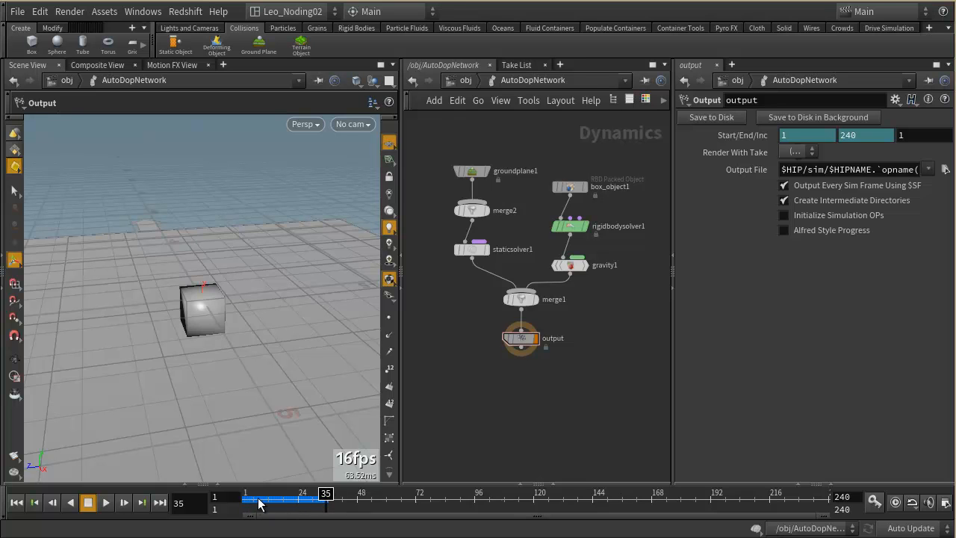
{"action": "mouse_move", "coordinate": [322, 495]}
{"action": "left_mouse_down"}
{"action": "mouse_move", "coordinate": [228, 497]}
{"action": "mouse_move", "coordinate": [655, 499]}
{"action": "left_mouse_up"}
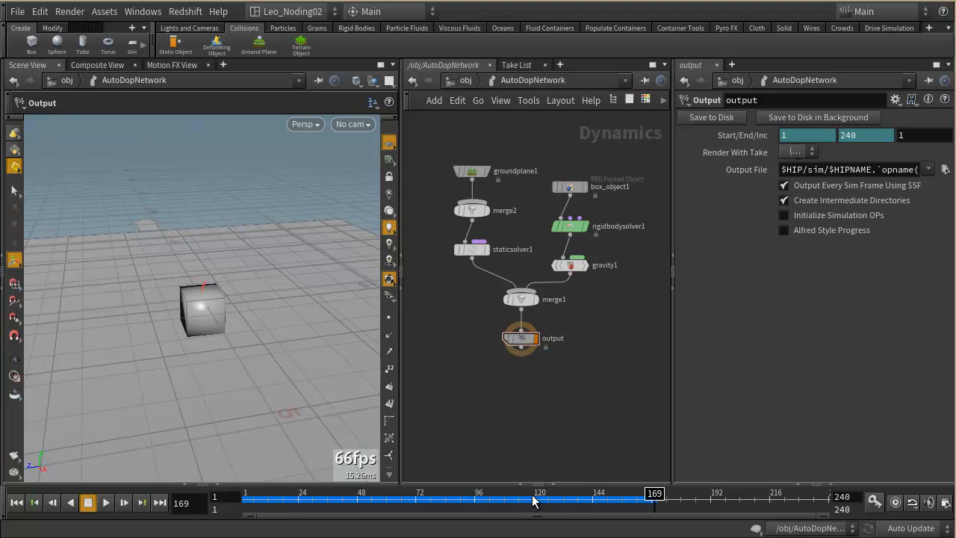
{"action": "left_click", "coordinate": [328, 497]}
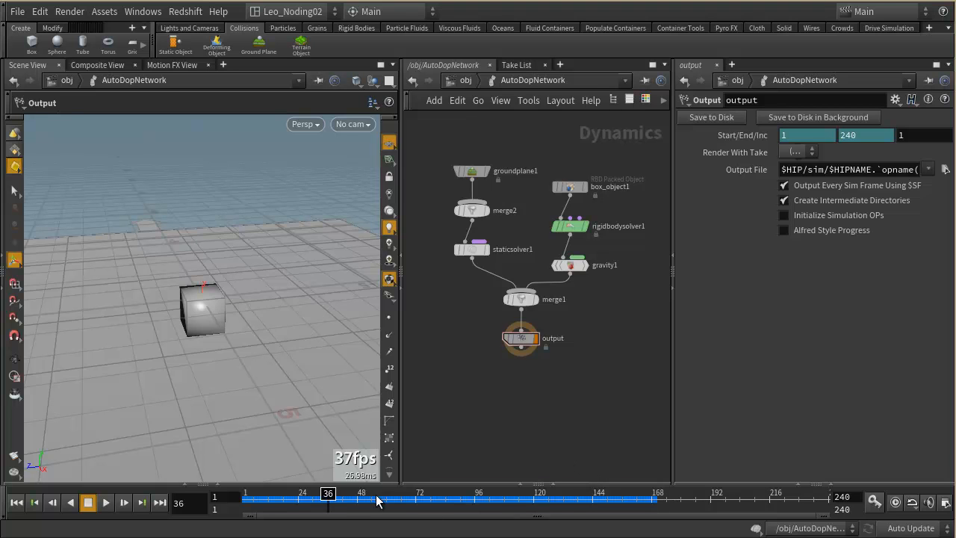
{"action": "left_click", "coordinate": [802, 499]}
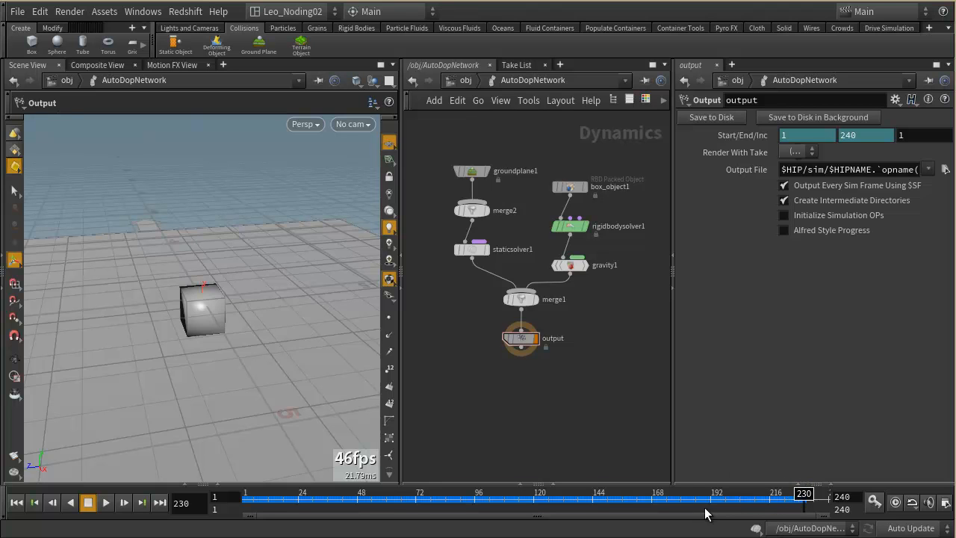
{"action": "left_click_drag", "start_coordinate": [814, 501], "coordinate": [345, 502]}
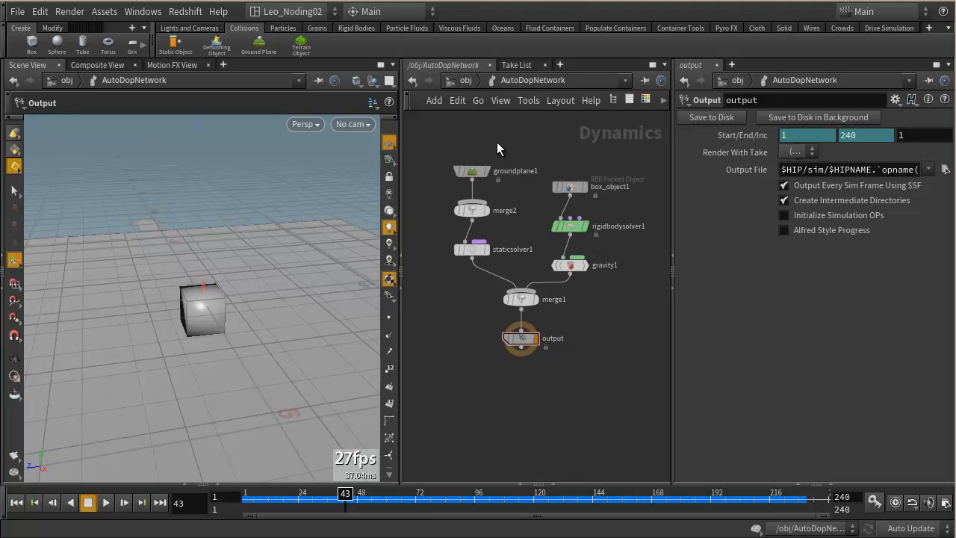
Return to the object level and delete the box, AutoDopNetwork and ground plane objects.
{"action": "left_click", "coordinate": [467, 85]}
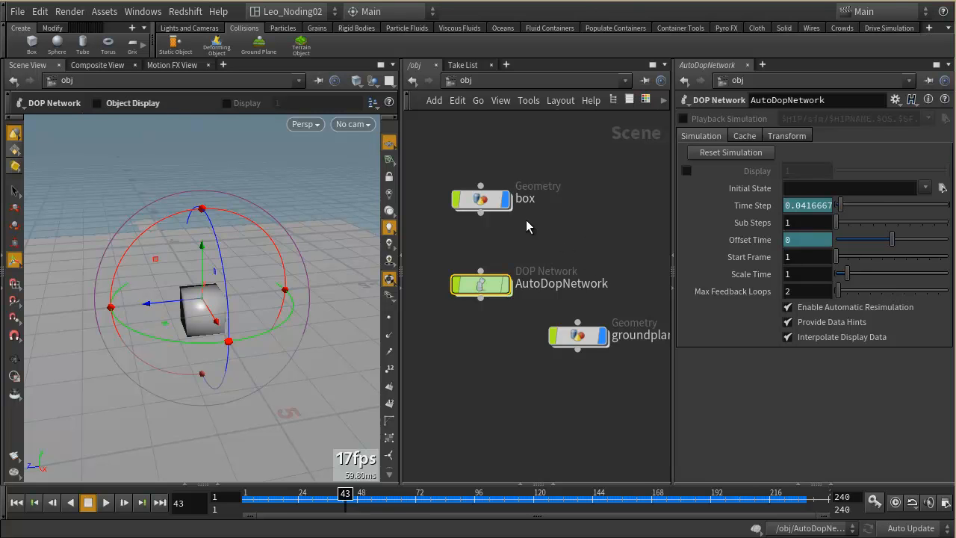
{"action": "mouse_move", "coordinate": [450, 185]}
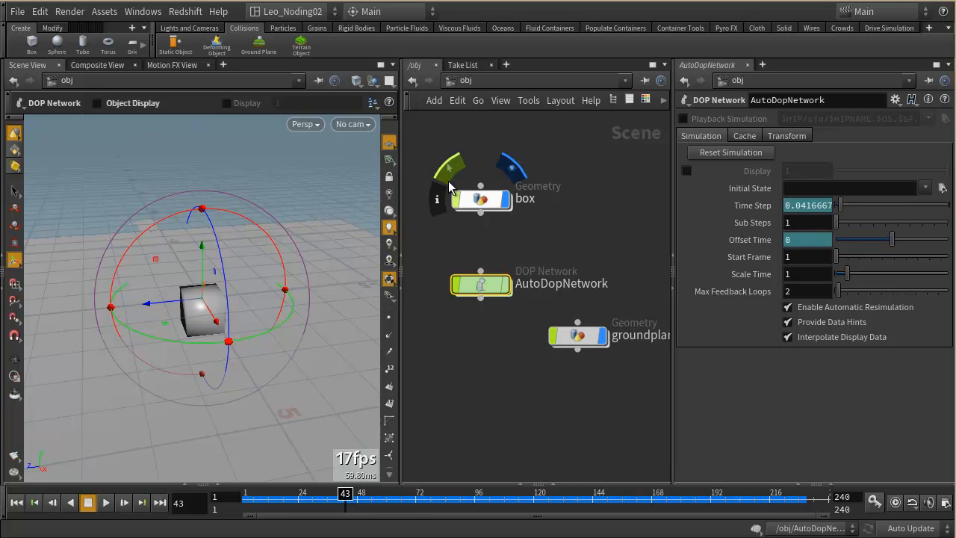
{"action": "left_click_drag", "start_coordinate": [429, 159], "coordinate": [630, 362]}
{"action": "key", "text": "Delete"}
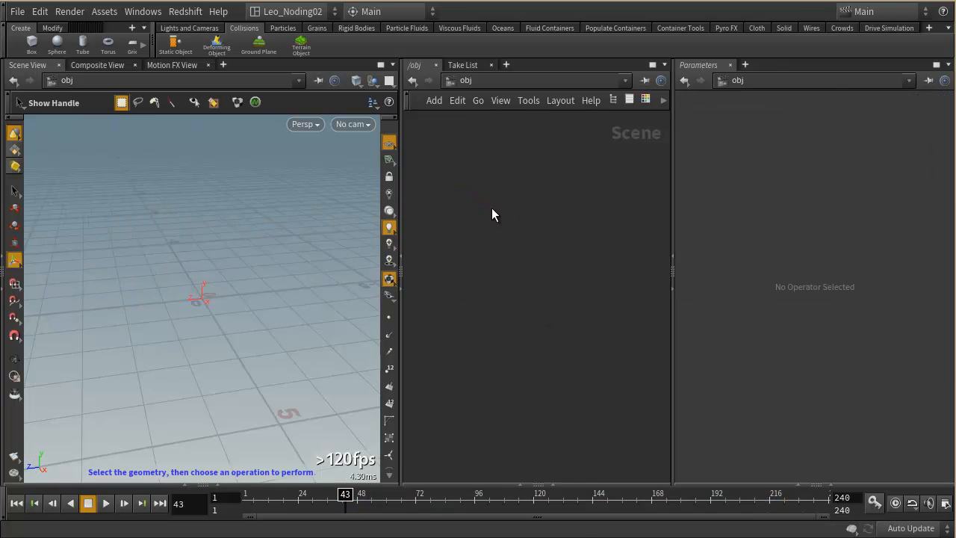
{"action": "key", "text": "Tab"}
{"action": "type", "text": "li"}
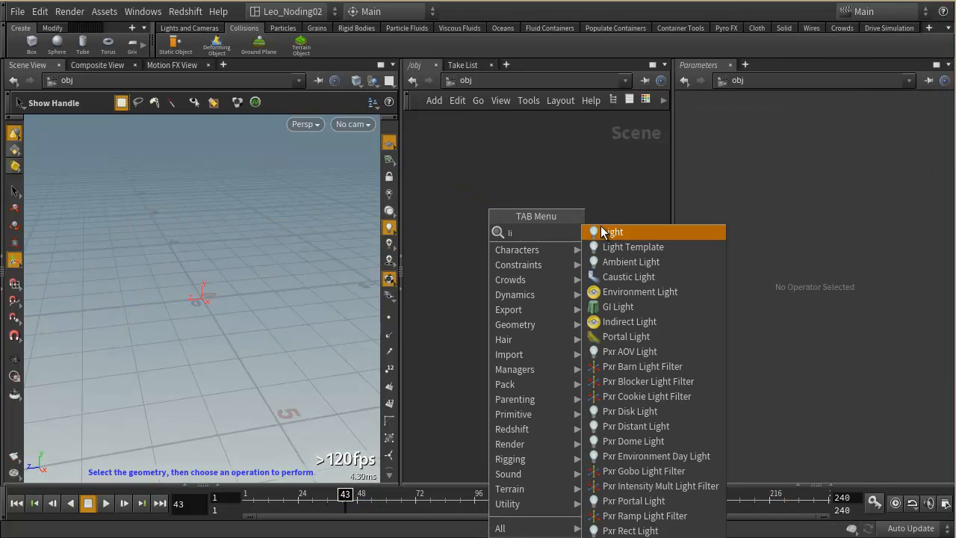
{"action": "left_click", "coordinate": [547, 187]}
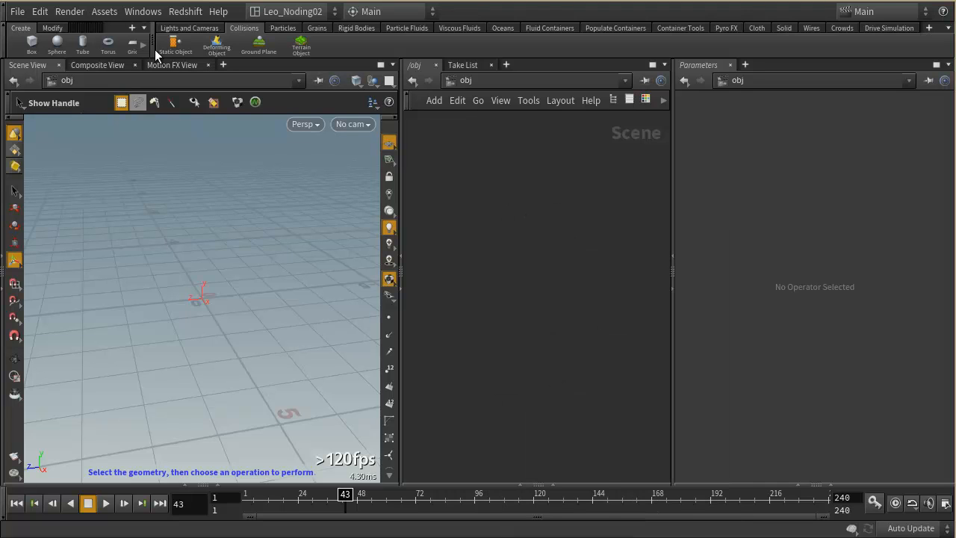
Create a new Geometry object in the empty scene and enter its network.
{"action": "key", "text": "Tab"}
{"action": "type", "text": "geo"}
{"action": "left_click", "coordinate": [642, 242]}
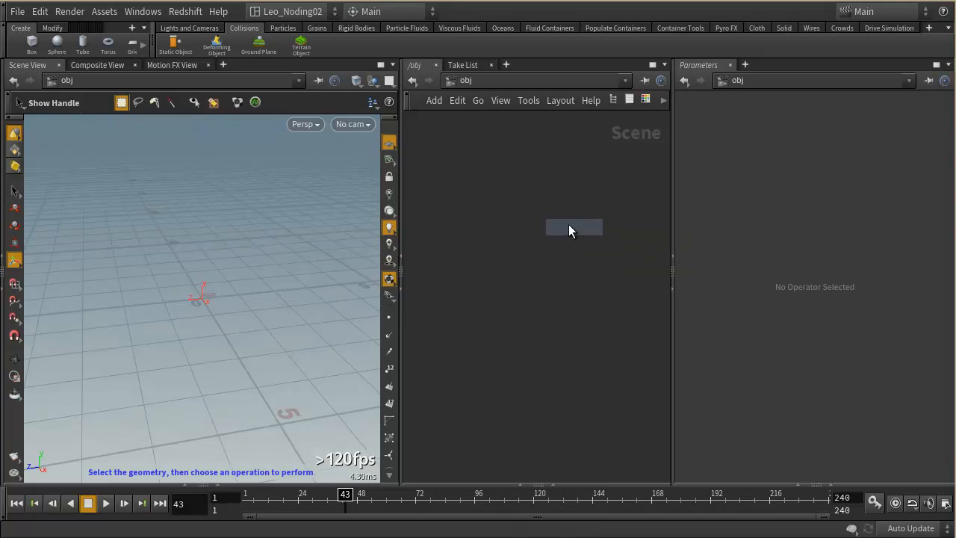
{"action": "left_click", "coordinate": [569, 225]}
{"action": "double_click", "coordinate": [550, 216]}
Add a Line node inside geo1, delete the default file1 node, and move the line node into its place.
{"action": "key", "text": "Tab"}
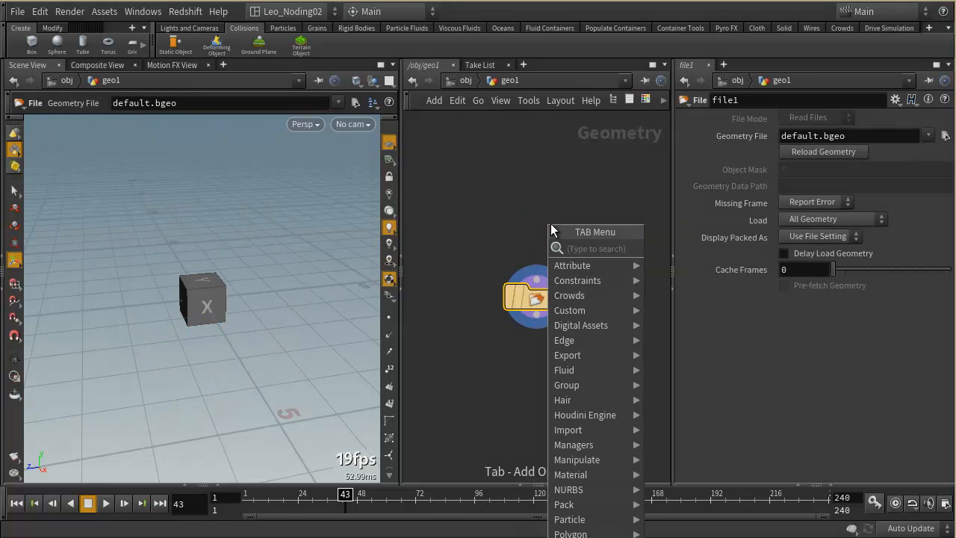
{"action": "type", "text": "li"}
{"action": "key", "text": "Return"}
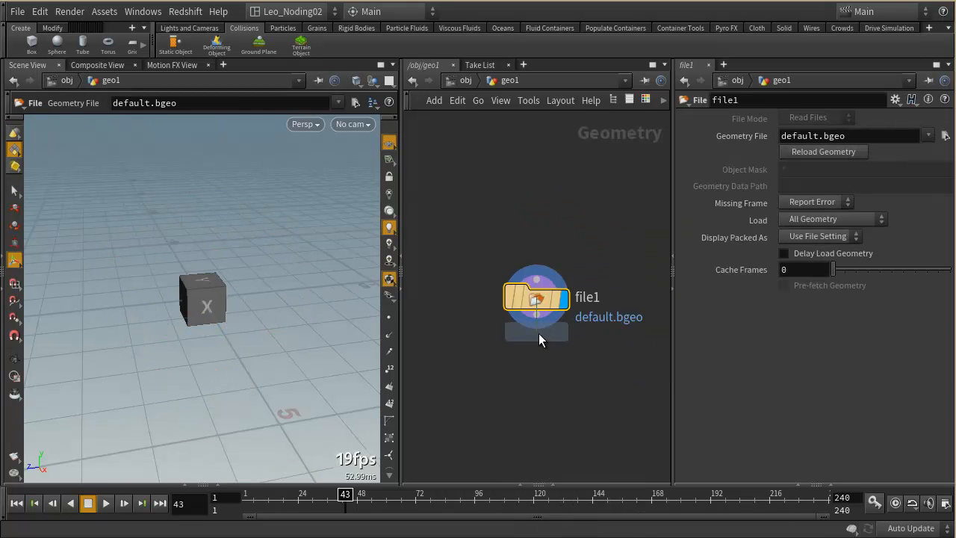
{"action": "left_click", "coordinate": [536, 366]}
{"action": "left_click", "coordinate": [530, 284]}
{"action": "key", "text": "Delete"}
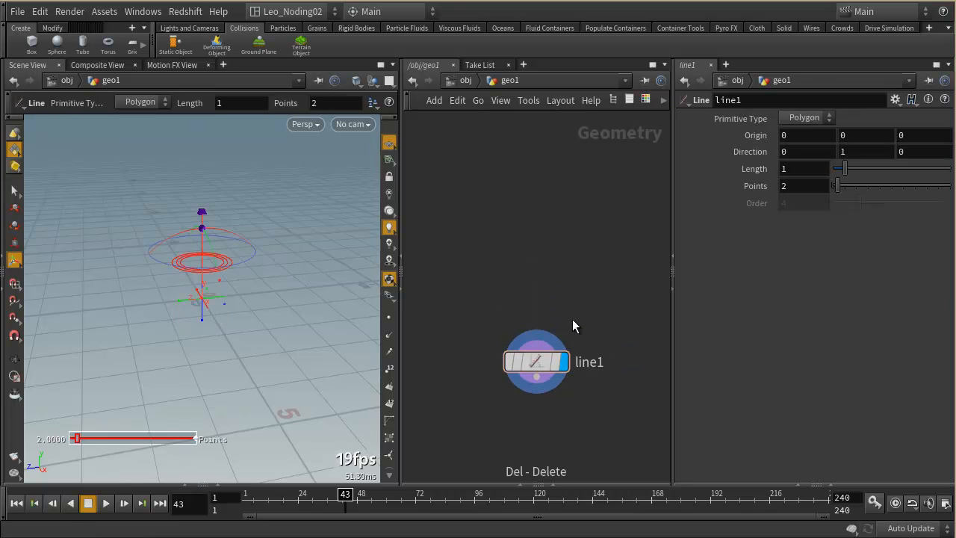
{"action": "left_click_drag", "start_coordinate": [532, 361], "coordinate": [529, 303]}
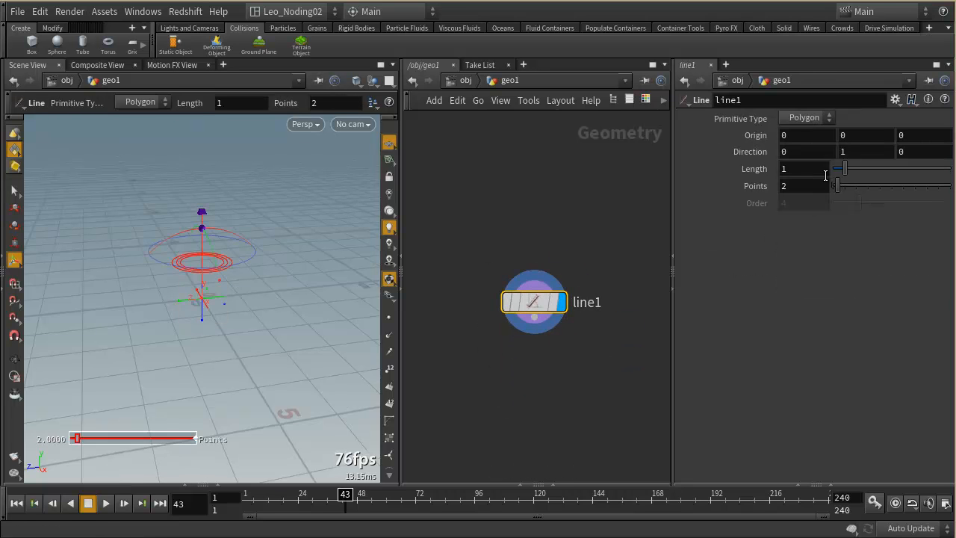
Set the line's length to 9.17 and its points to 24, with point display turned on in the viewport.
{"action": "left_click_drag", "start_coordinate": [845, 170], "coordinate": [941, 171]}
{"action": "right_click_drag", "start_coordinate": [237, 247], "coordinate": [170, 236], "text": "alt"}
{"action": "left_click_drag", "start_coordinate": [170, 236], "coordinate": [358, 243], "text": "alt"}
{"action": "left_click_drag", "start_coordinate": [839, 188], "coordinate": [890, 191]}
{"action": "left_click_drag", "start_coordinate": [282, 291], "coordinate": [177, 242], "text": "alt"}
{"action": "right_click_drag", "start_coordinate": [176, 242], "coordinate": [271, 254], "text": "alt"}
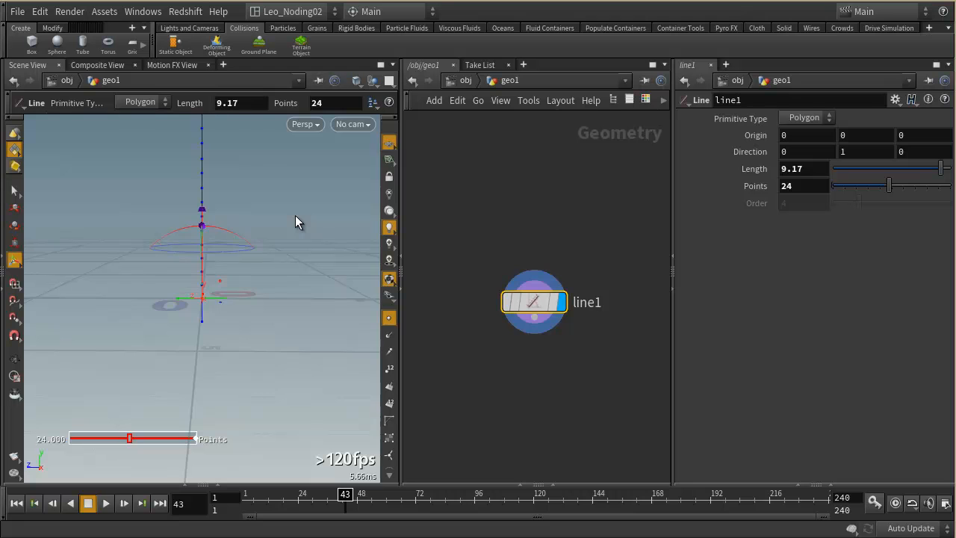
{"action": "key", "text": "Escape"}
{"action": "left_click_drag", "start_coordinate": [175, 217], "coordinate": [261, 264]}
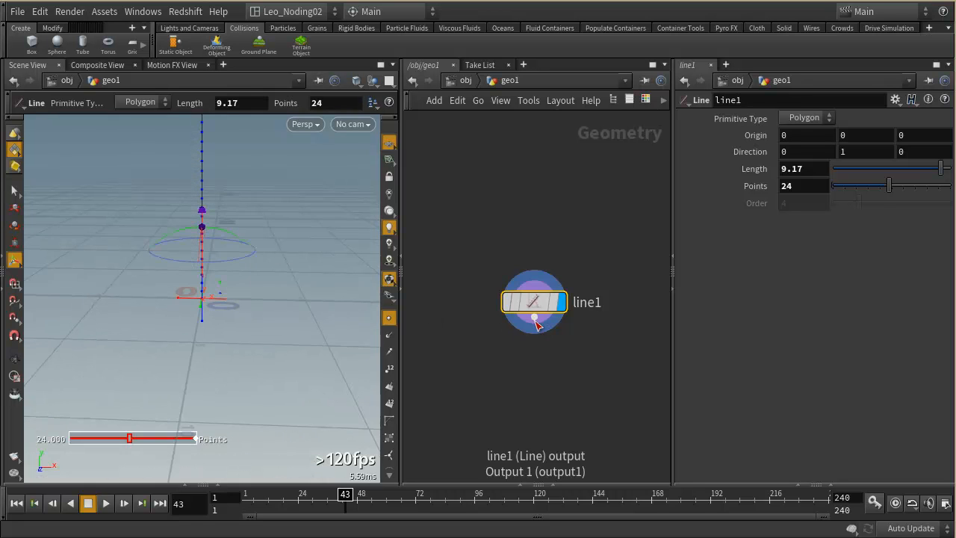
Add a Transform node connected to the output of line1 and place it below that node.
{"action": "key", "text": "Tab"}
{"action": "type", "text": "tra"}
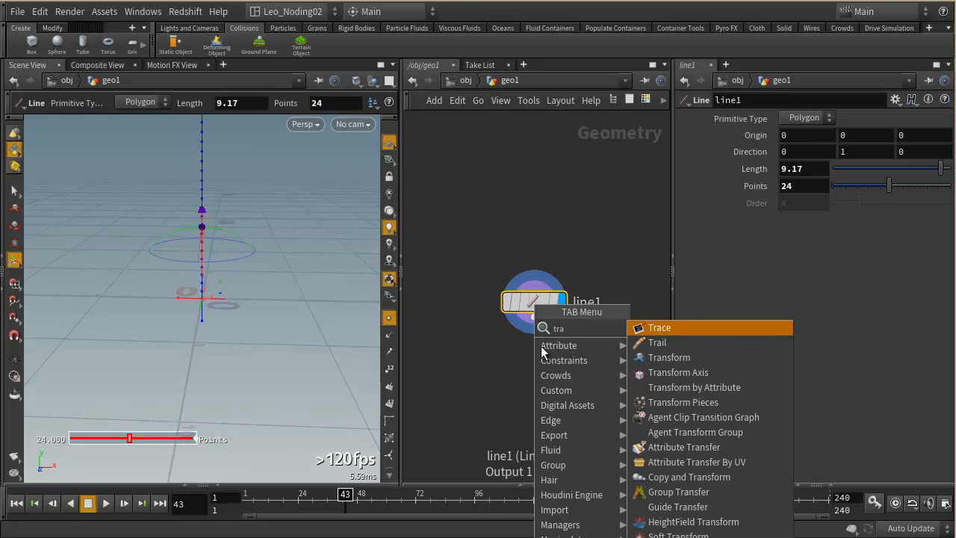
{"action": "left_click", "coordinate": [694, 297]}
{"action": "left_click", "coordinate": [520, 365]}
{"action": "left_click_drag", "start_coordinate": [527, 374], "coordinate": [547, 376]}
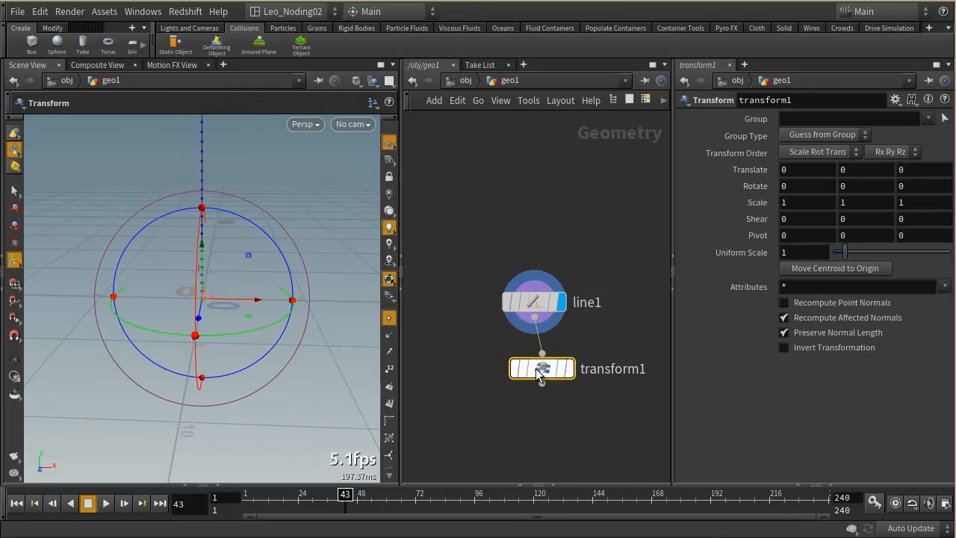
Rotate the line about -52 degrees around Z with the transform1 handle so that it tilts diagonally.
{"action": "left_click_drag", "start_coordinate": [273, 244], "coordinate": [309, 312]}
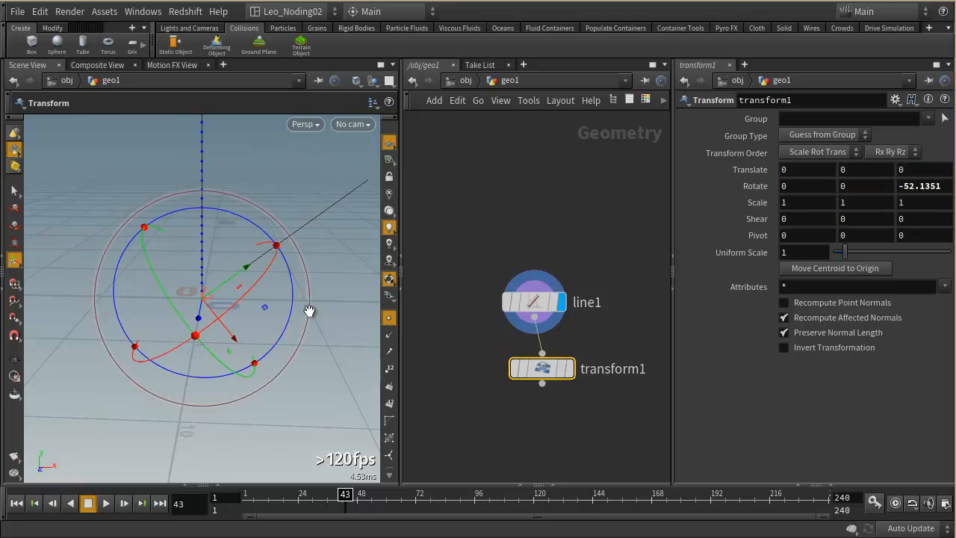
{"action": "right_click_drag", "start_coordinate": [309, 311], "coordinate": [286, 291], "text": "alt"}
{"action": "left_click_drag", "start_coordinate": [287, 291], "coordinate": [232, 312], "text": "alt"}
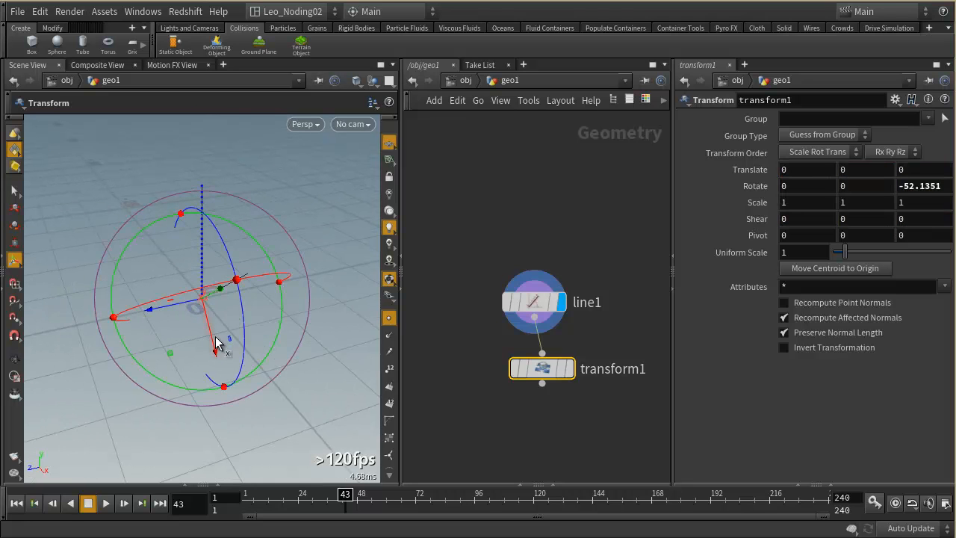
Change the handle alignment, raise the line about 5.09 units in Y with transform1, and display transform1's result.
{"action": "key", "text": "m"}
{"action": "key", "text": "m"}
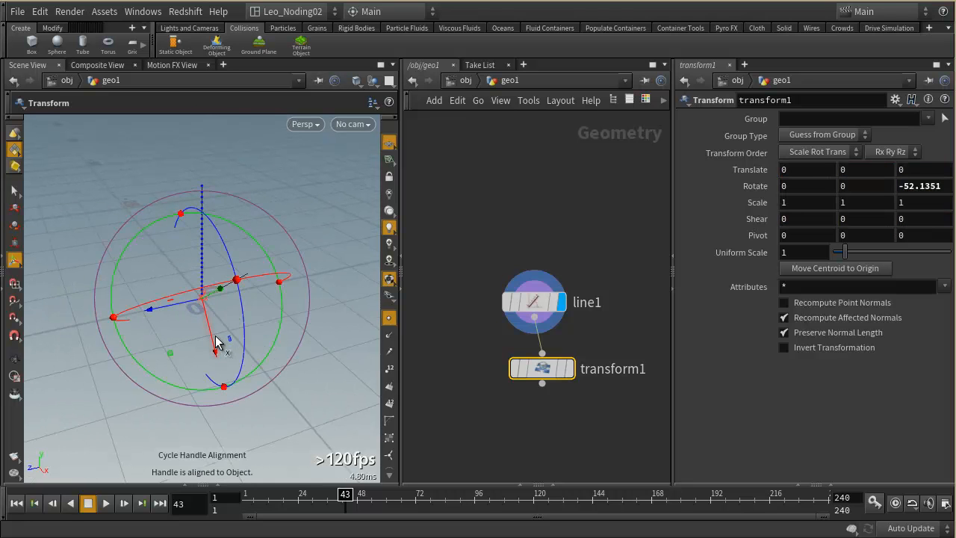
{"action": "left_click_drag", "start_coordinate": [202, 249], "coordinate": [200, 181]}
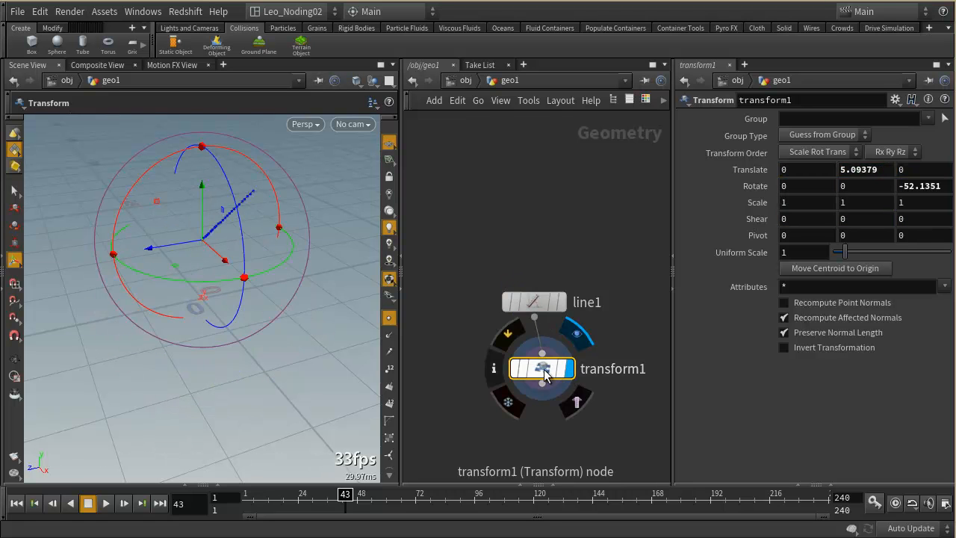
{"action": "left_click", "coordinate": [569, 370]}
{"action": "key", "text": "Escape"}
{"action": "left_click_drag", "start_coordinate": [188, 249], "coordinate": [237, 272]}
{"action": "key", "text": "t"}
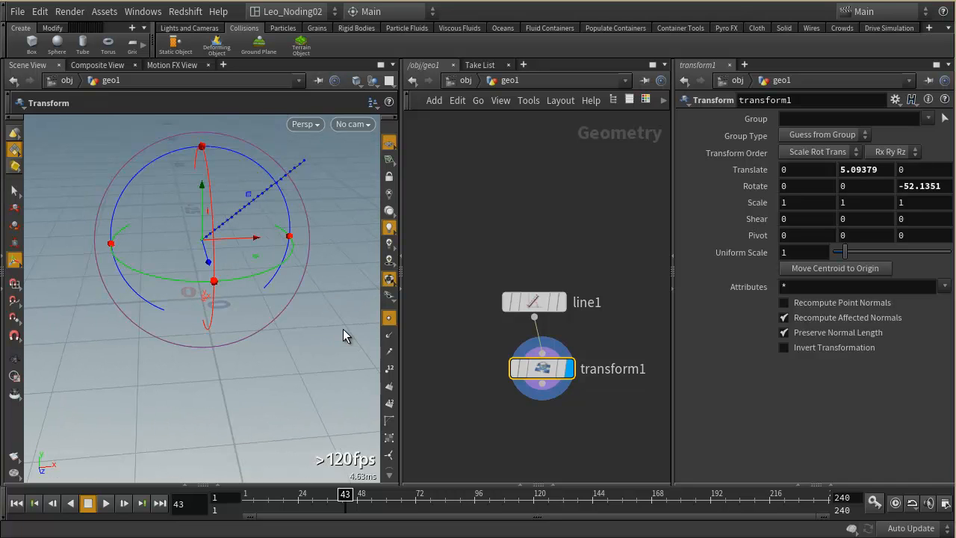
Rearrange the line1 and transform1 nodes so that transform1 sits directly below line1 with room underneath.
{"action": "left_click_drag", "start_coordinate": [534, 302], "coordinate": [536, 266]}
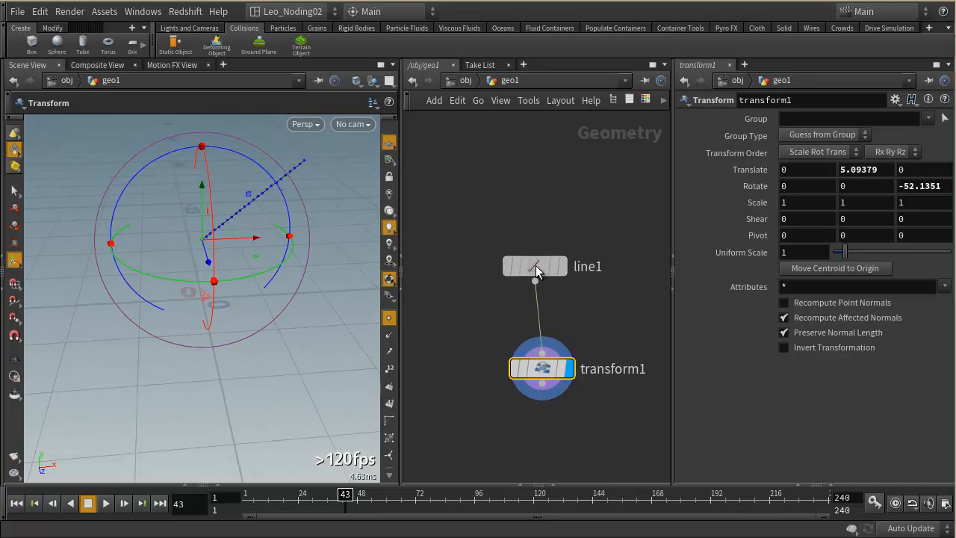
{"action": "mouse_move", "coordinate": [525, 280]}
{"action": "left_click_drag", "start_coordinate": [547, 376], "coordinate": [535, 344]}
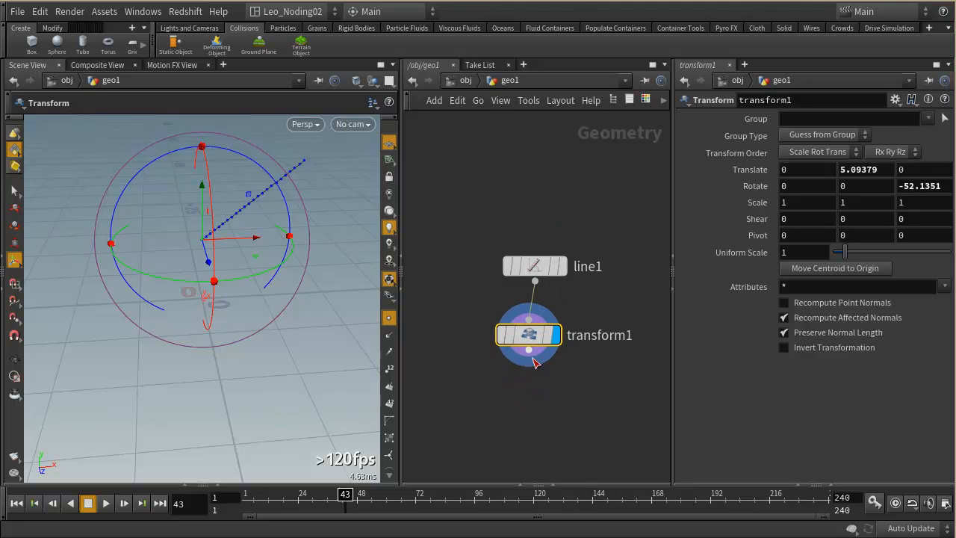
Add a Copy and Transform node connected to the output of transform1 and place it below that node.
{"action": "key", "text": "Tab"}
{"action": "type", "text": "cop"}
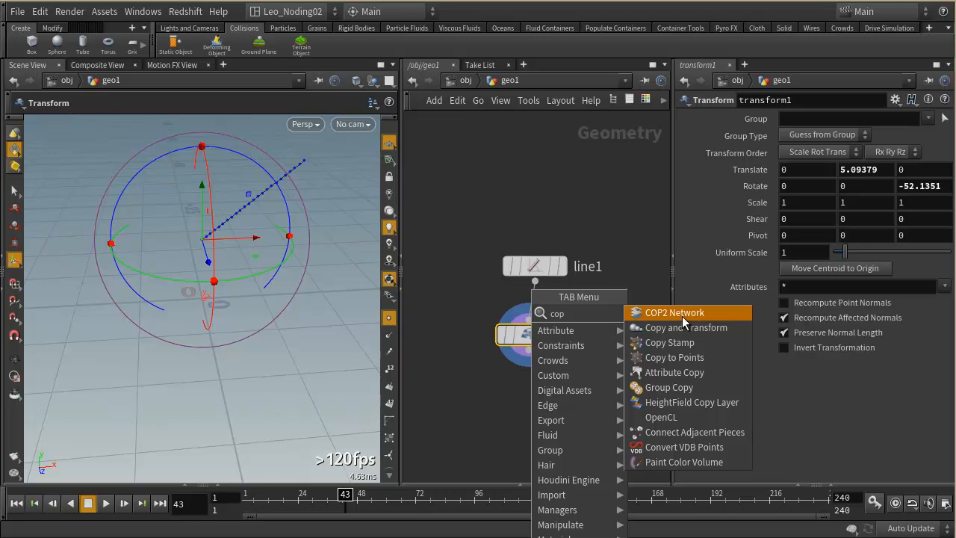
{"action": "left_click", "coordinate": [683, 329]}
{"action": "left_click", "coordinate": [564, 387]}
{"action": "left_click_drag", "start_coordinate": [533, 398], "coordinate": [528, 420]}
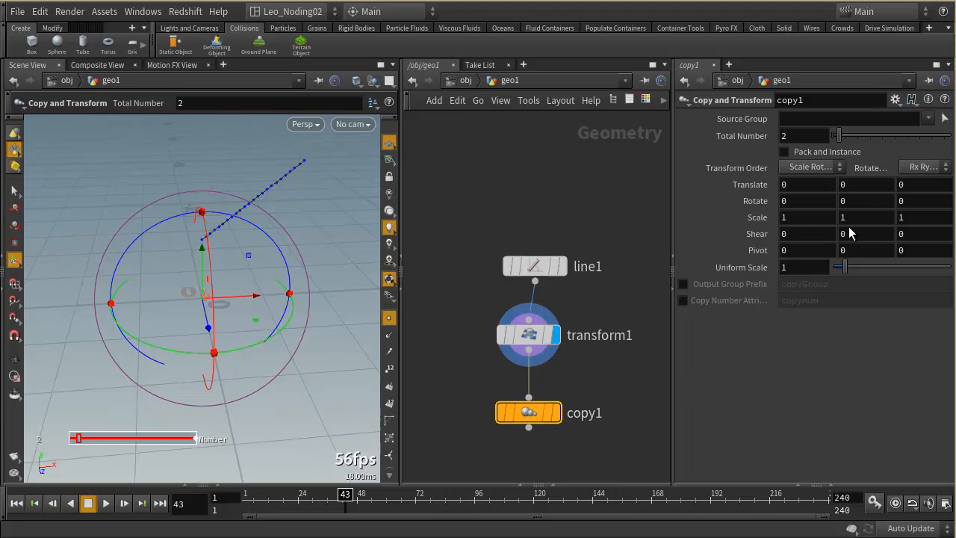
Set copy1 to 5 copies with translate X 0.8, Y 1.1 and rotate Y 28, and display its result.
{"action": "left_click_drag", "start_coordinate": [839, 136], "coordinate": [862, 140]}
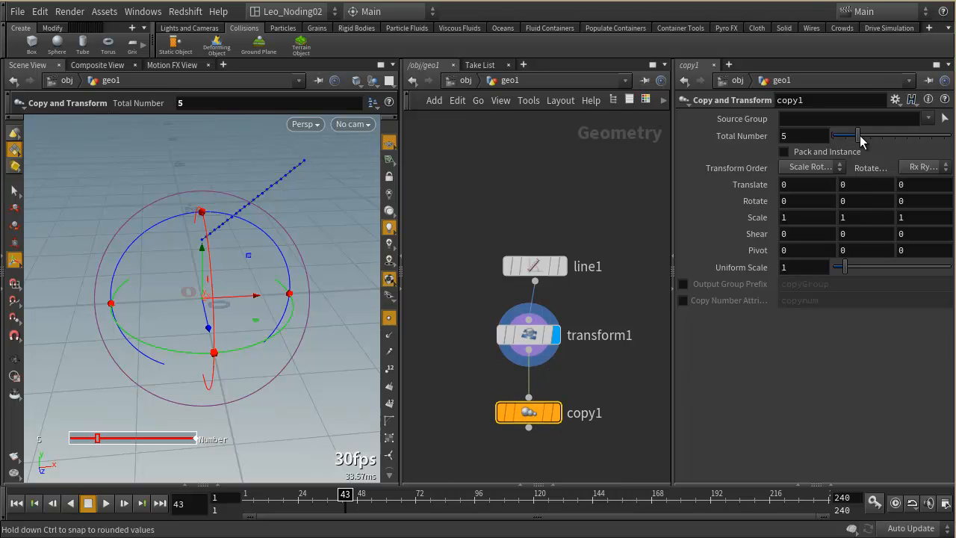
{"action": "middle_click_drag", "start_coordinate": [853, 184], "coordinate": [938, 182]}
{"action": "left_click_drag", "start_coordinate": [258, 238], "coordinate": [202, 236], "text": "alt"}
{"action": "middle_click_drag", "start_coordinate": [855, 201], "coordinate": [943, 200]}
{"action": "left_click_drag", "start_coordinate": [229, 267], "coordinate": [304, 239], "text": "alt"}
{"action": "middle_click_drag", "start_coordinate": [242, 261], "coordinate": [216, 326], "text": "alt"}
{"action": "middle_click_drag", "start_coordinate": [807, 187], "coordinate": [870, 184]}
{"action": "left_click_drag", "start_coordinate": [235, 239], "coordinate": [203, 249], "text": "alt"}
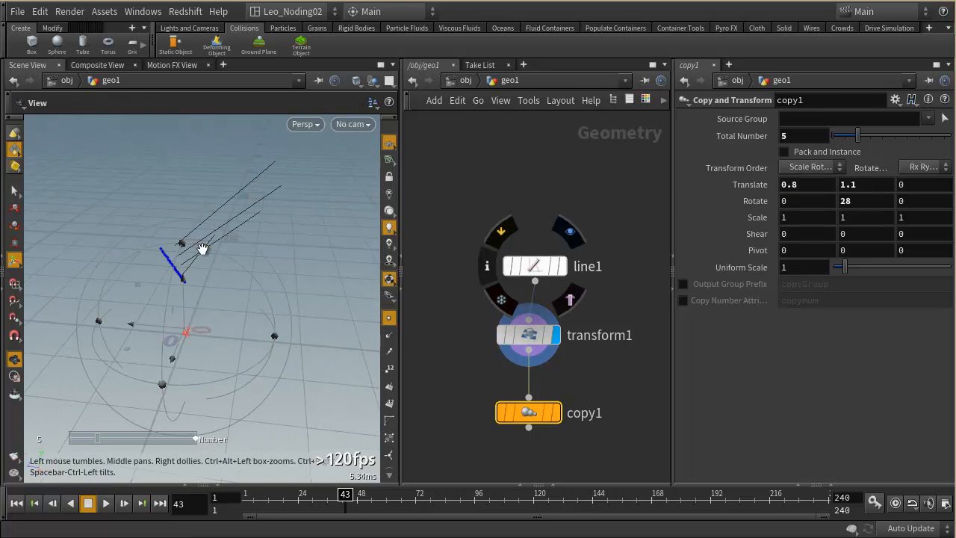
{"action": "left_click", "coordinate": [557, 416]}
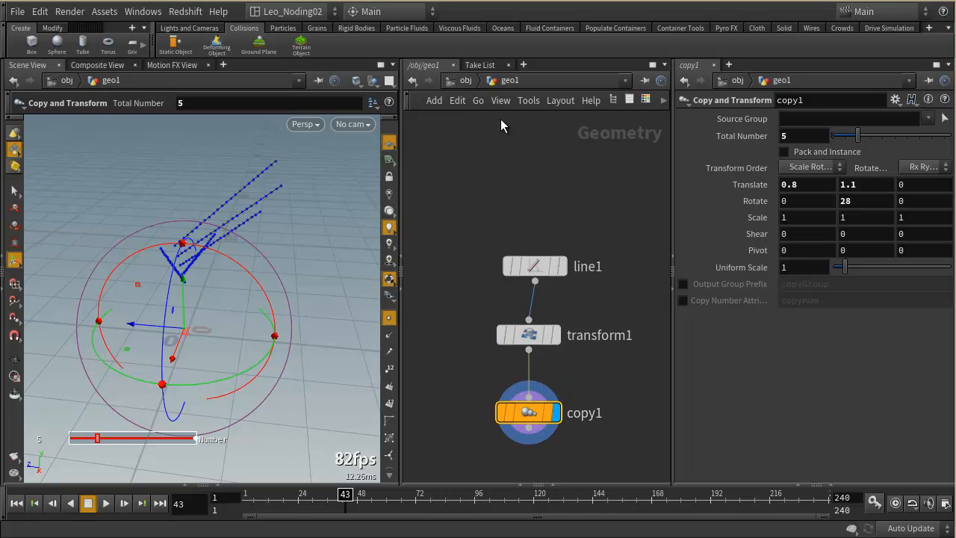
At object level, turn geo1 into a Wire Object simulation and return the timeline to frame 1.
{"action": "left_click", "coordinate": [466, 80]}
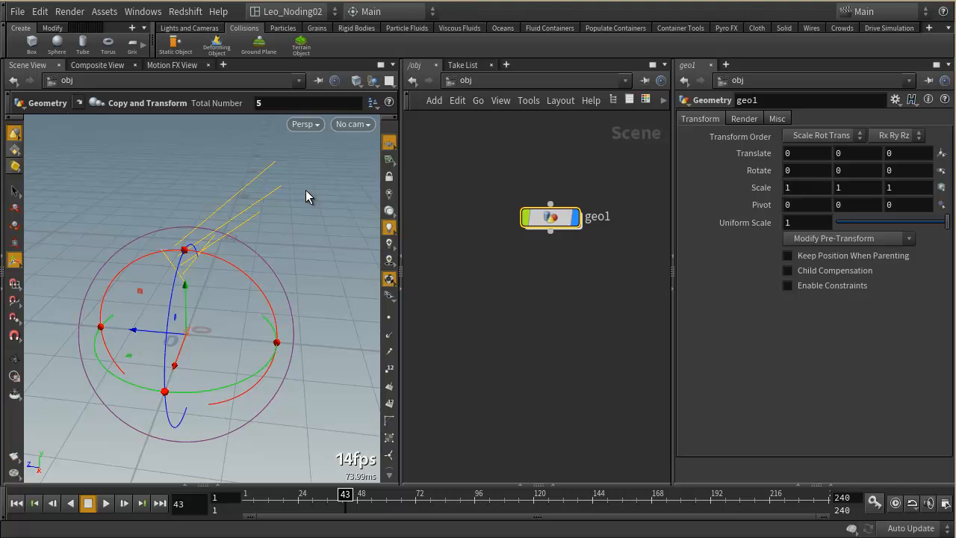
{"action": "left_click", "coordinate": [812, 28]}
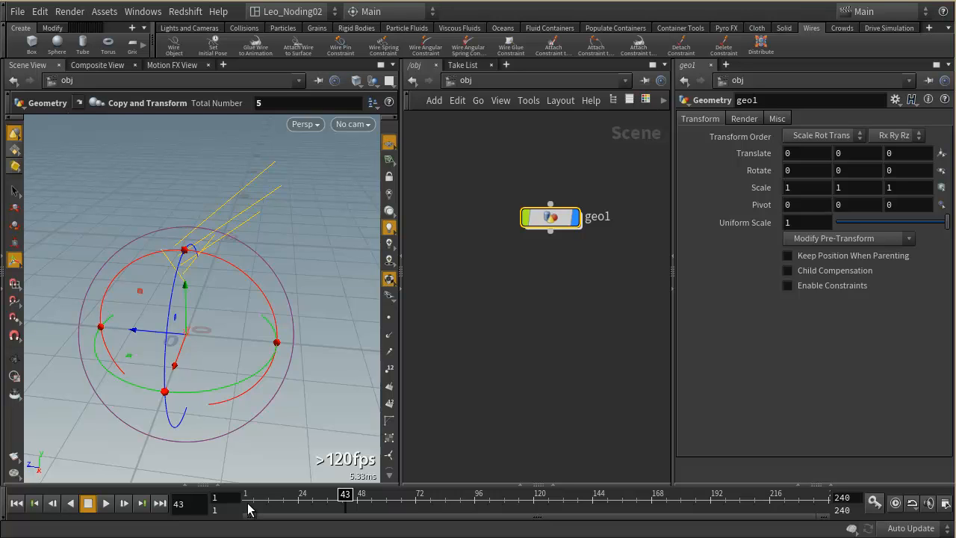
{"action": "left_click", "coordinate": [175, 47]}
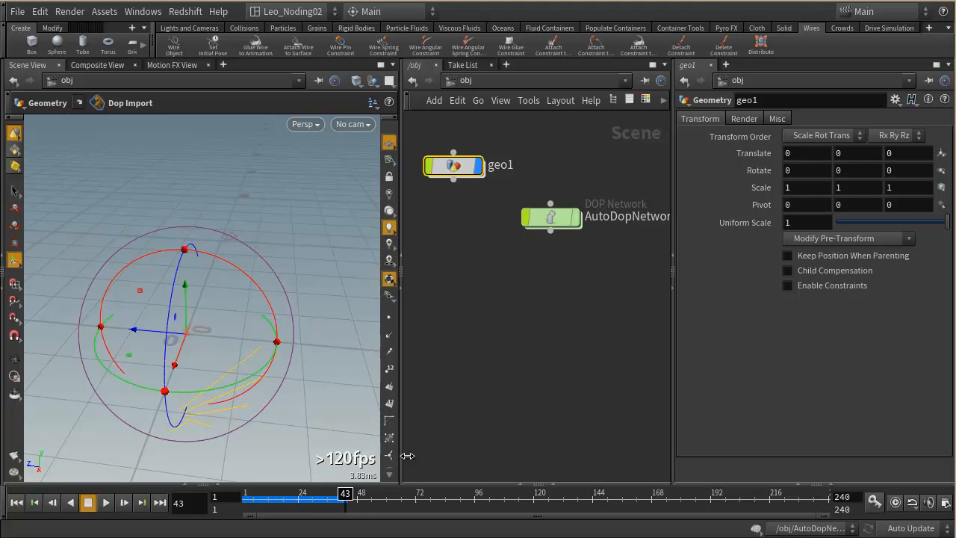
{"action": "left_click_drag", "start_coordinate": [347, 499], "coordinate": [206, 501]}
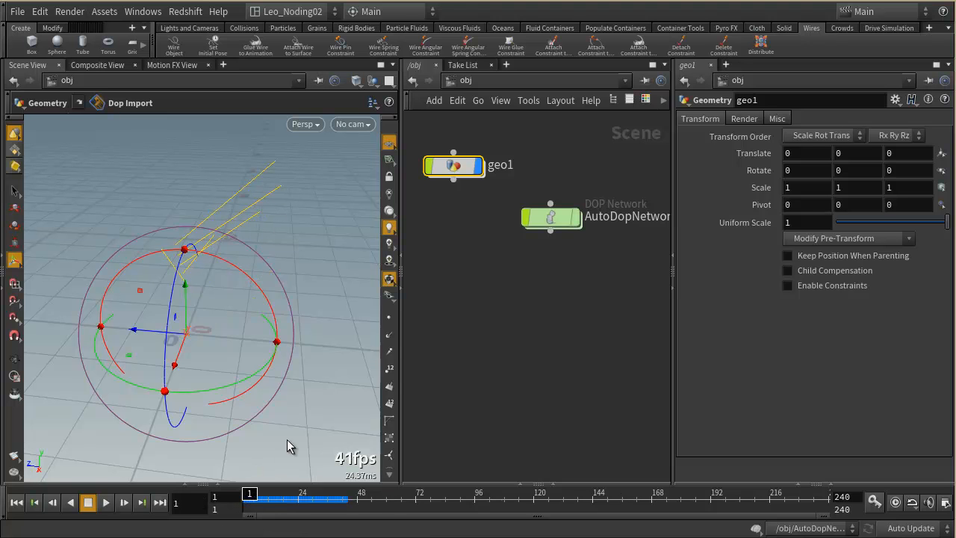
Inspect the nodes inside geo1 and the line1 parameters, and return to object level.
{"action": "double_click", "coordinate": [448, 165]}
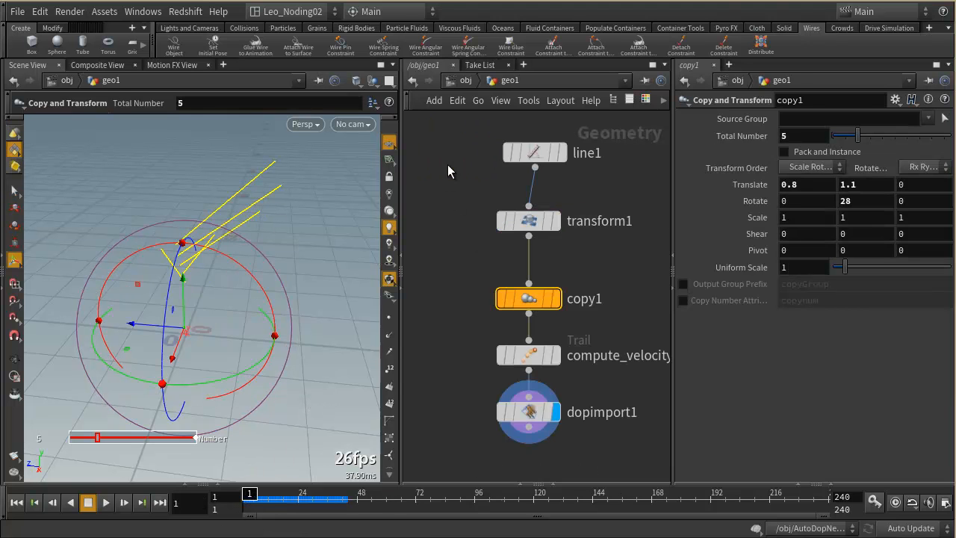
{"action": "left_click", "coordinate": [534, 152]}
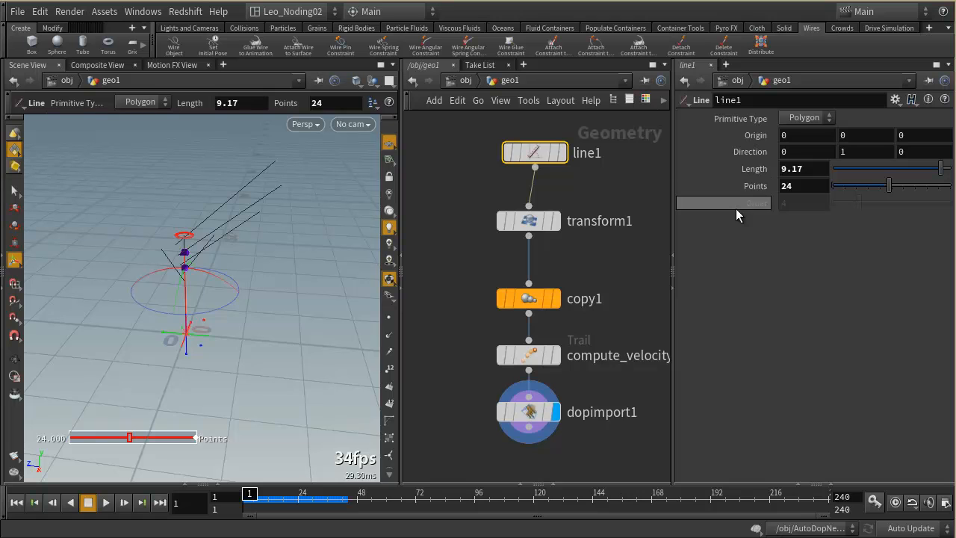
{"action": "left_click", "coordinate": [470, 80]}
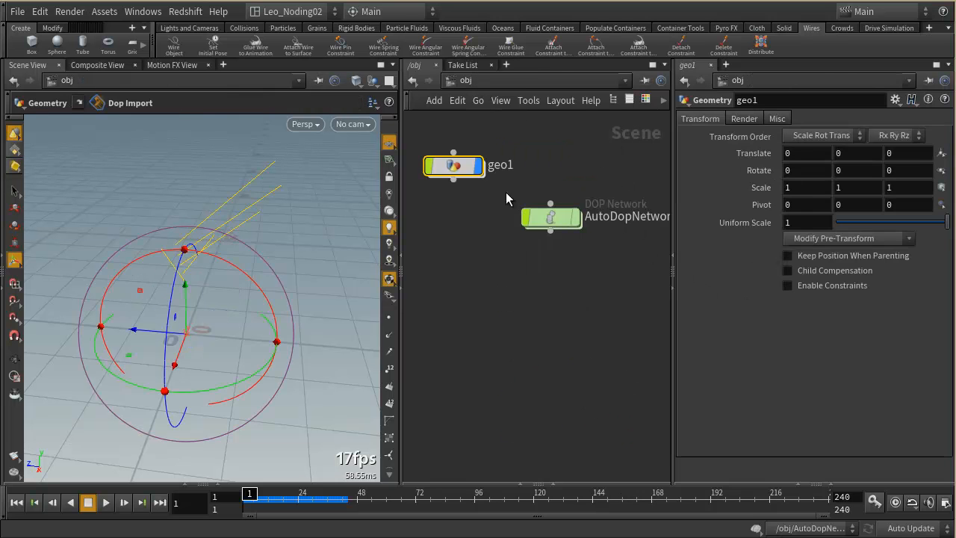
Examine the Wire Object's Creation Frame expression in AutoDopNetwork and compare it with the network's Start Frame setting.
{"action": "double_click", "coordinate": [556, 221]}
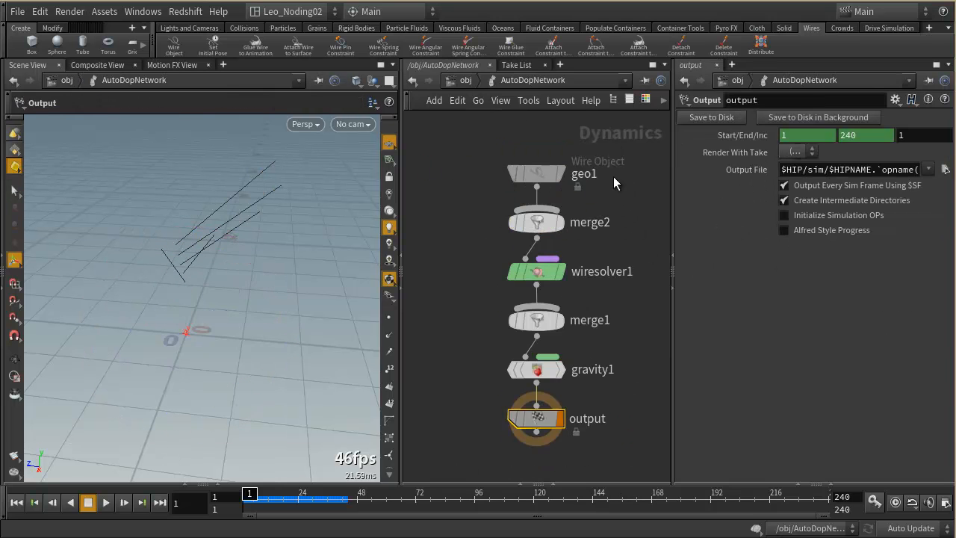
{"action": "left_click", "coordinate": [537, 174]}
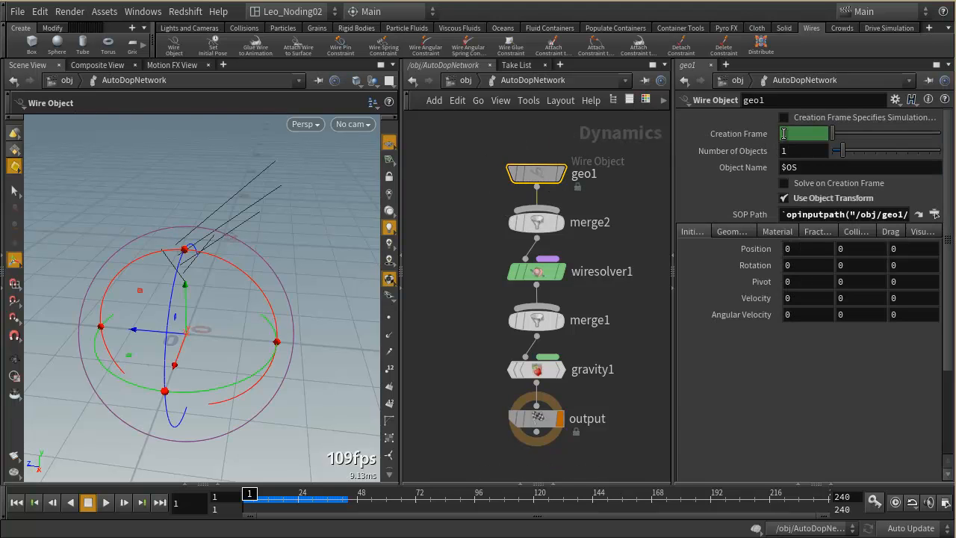
{"action": "left_click", "coordinate": [743, 134]}
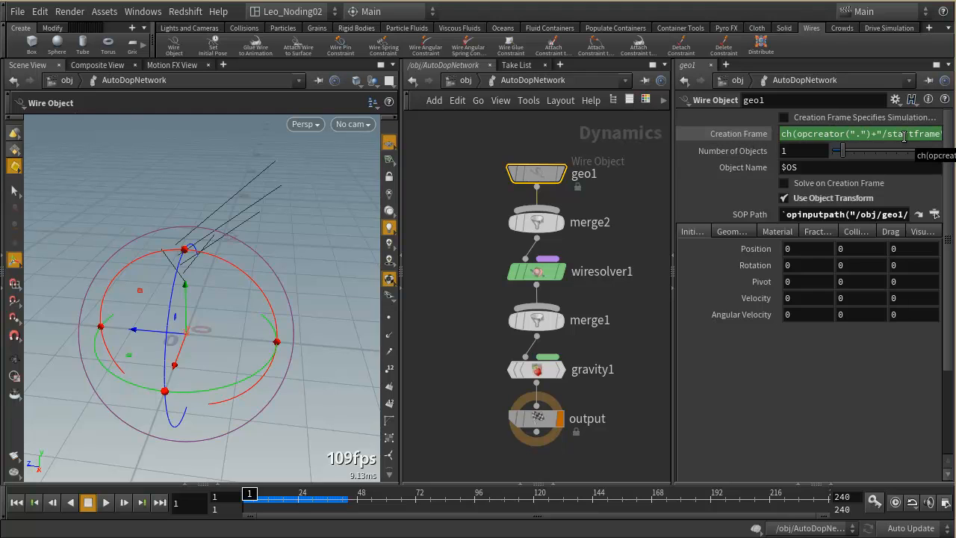
{"action": "left_click", "coordinate": [738, 81]}
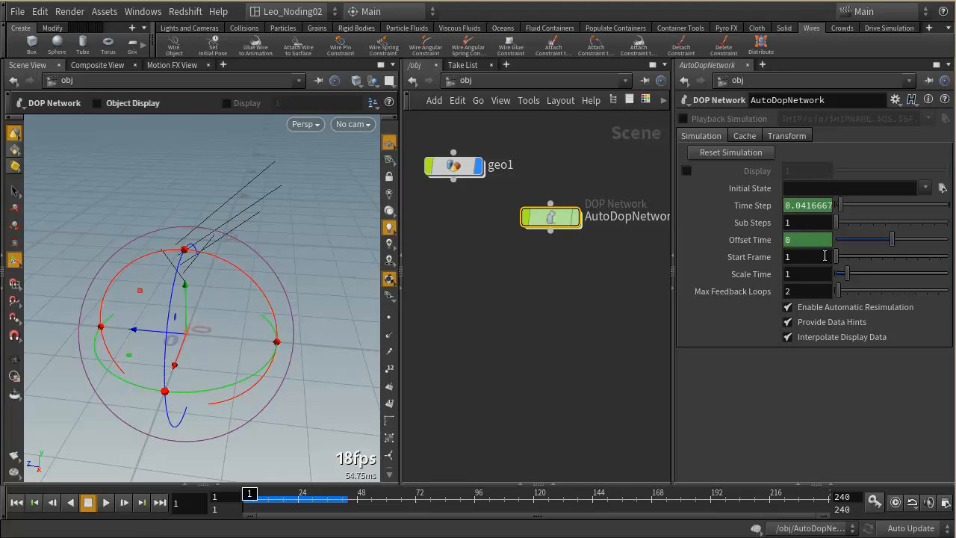
{"action": "double_click", "coordinate": [551, 216]}
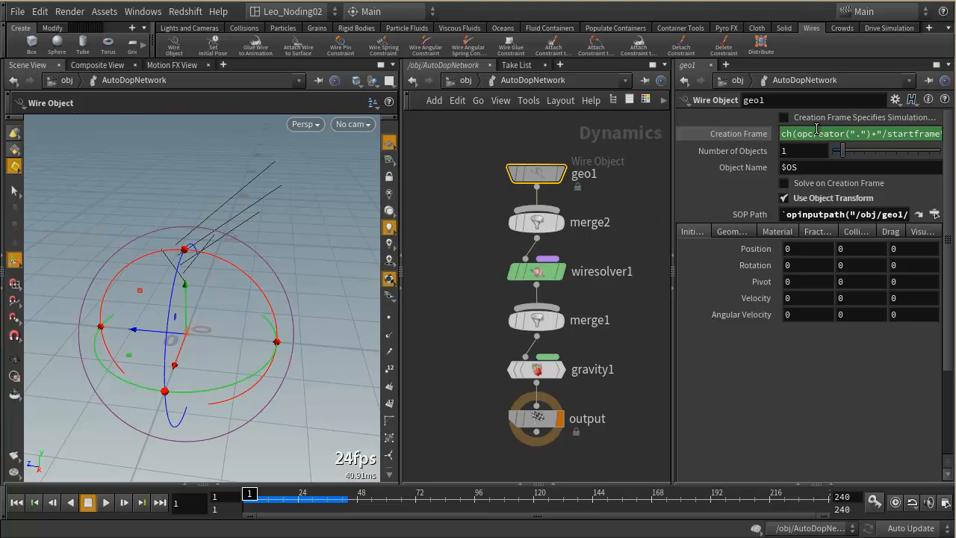
{"action": "left_click_drag", "start_coordinate": [780, 134], "coordinate": [943, 134]}
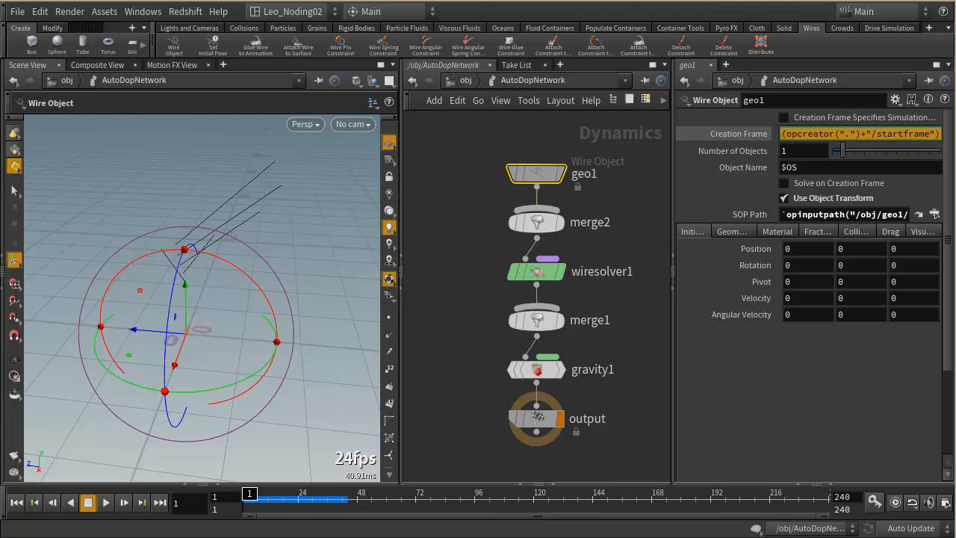
{"action": "left_click", "coordinate": [894, 134]}
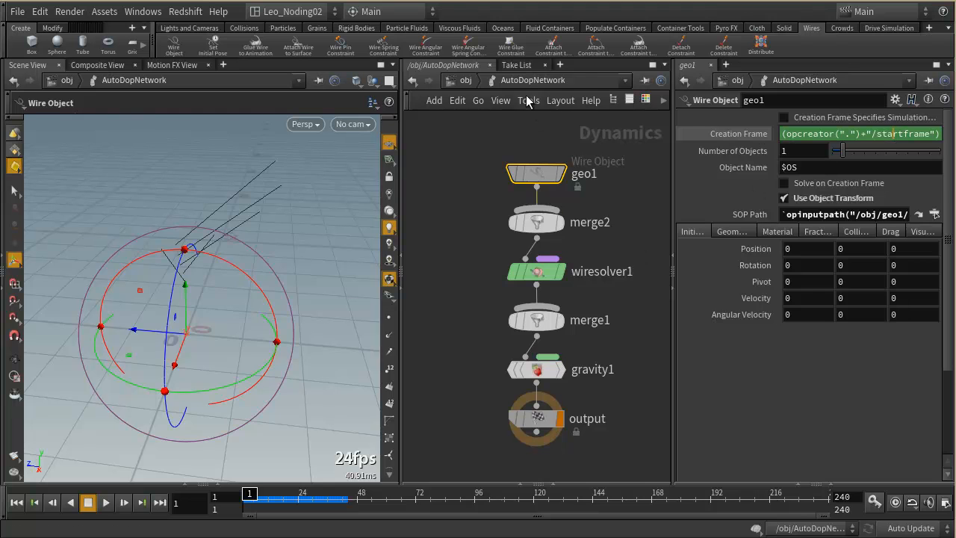
{"action": "left_click", "coordinate": [464, 80]}
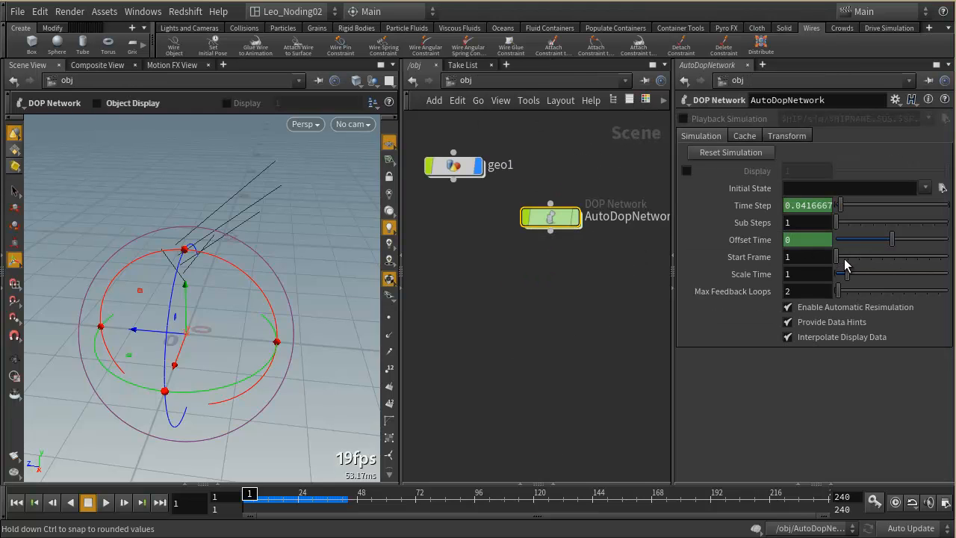
Try AutoDopNetwork's Start Frame at 30, check the Wire Object's Creation Frame and playback, and restore the start to frame 1.
{"action": "mouse_move", "coordinate": [836, 257]}
{"action": "left_mouse_down"}
{"action": "mouse_move", "coordinate": [864, 259]}
{"action": "mouse_move", "coordinate": [851, 258]}
{"action": "left_mouse_up"}
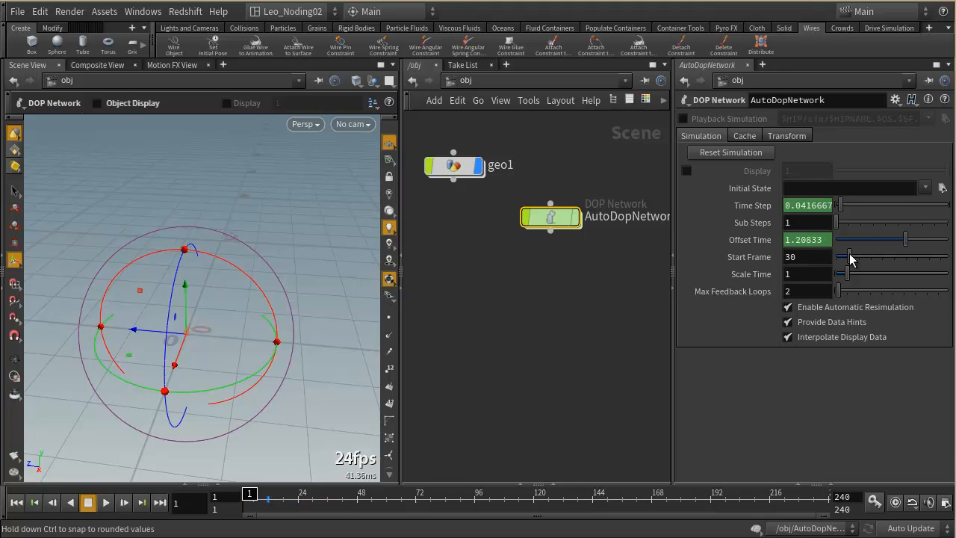
{"action": "double_click", "coordinate": [535, 216]}
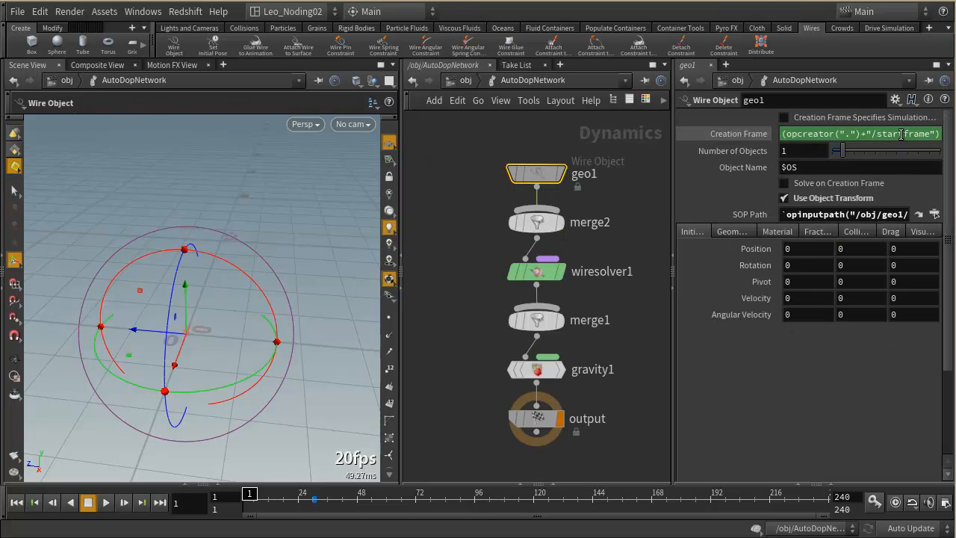
{"action": "left_click", "coordinate": [739, 133]}
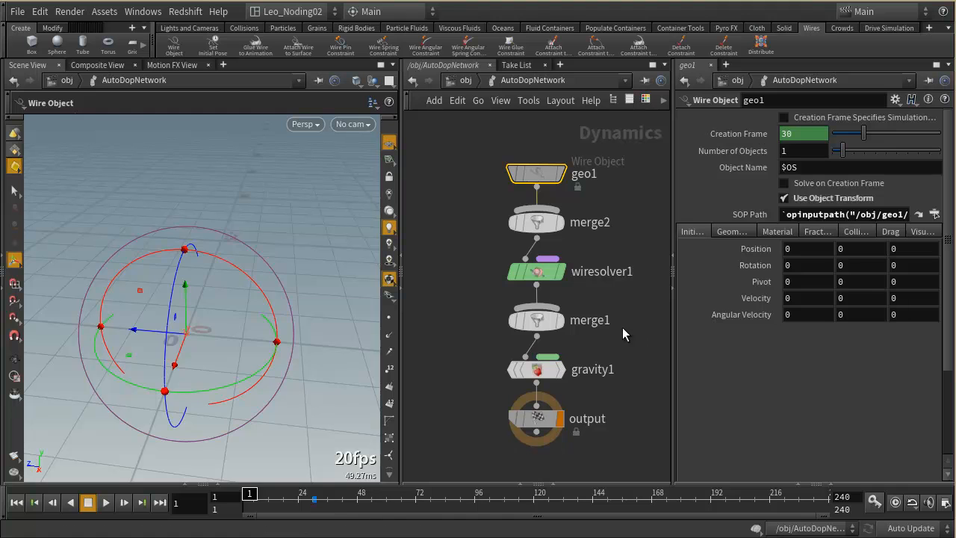
{"action": "left_click_drag", "start_coordinate": [259, 502], "coordinate": [318, 496]}
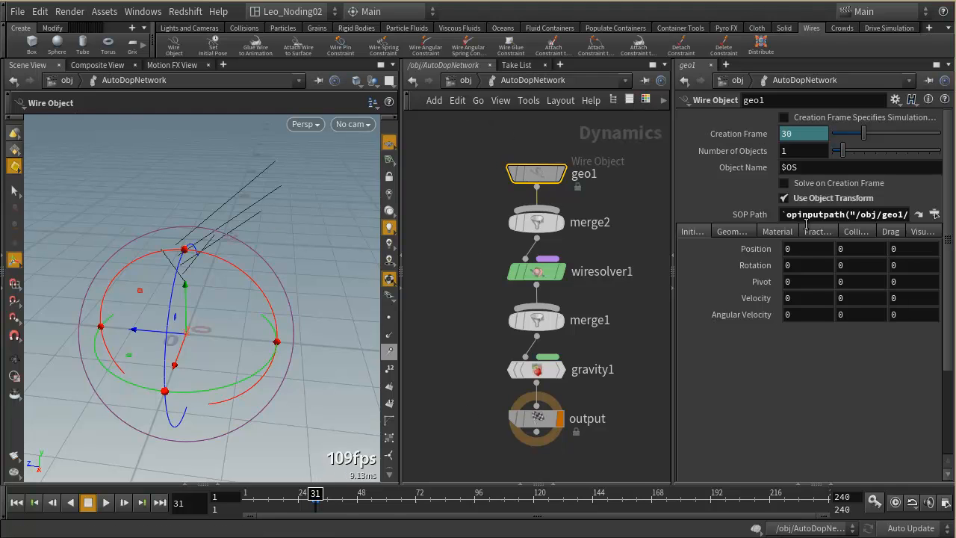
{"action": "left_click", "coordinate": [477, 82]}
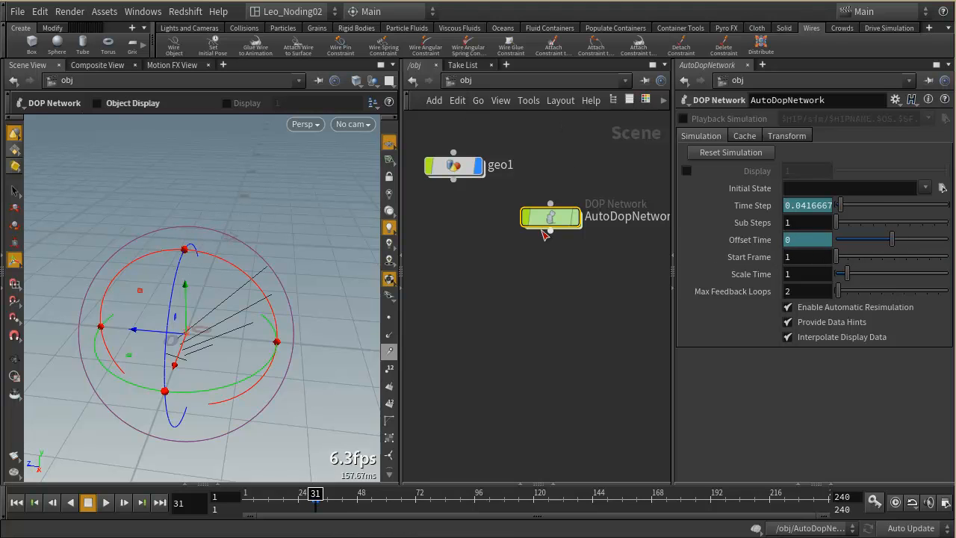
{"action": "left_click", "coordinate": [17, 502]}
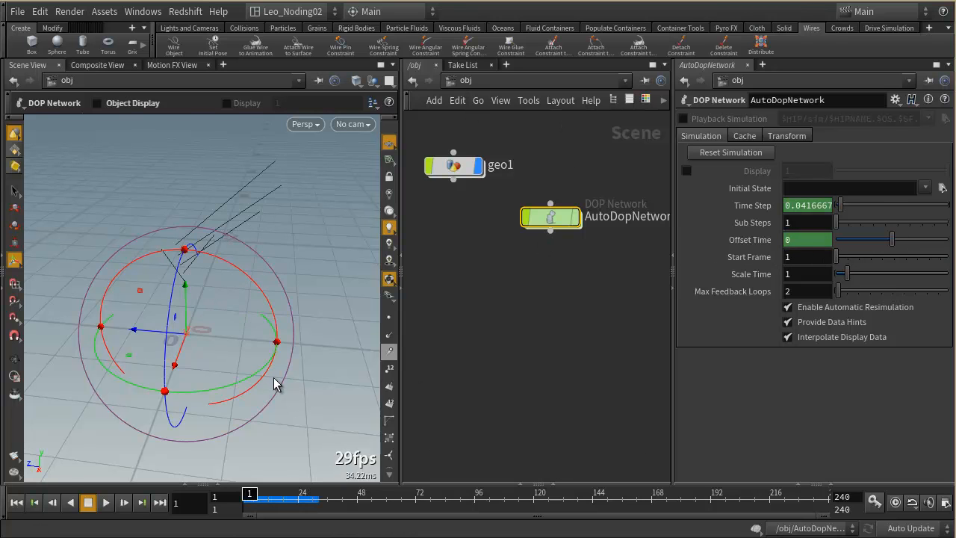
Add a Ground Plane collision object beneath the wires and view it together with them.
{"action": "left_click_drag", "start_coordinate": [282, 364], "coordinate": [260, 276]}
{"action": "left_click", "coordinate": [245, 28]}
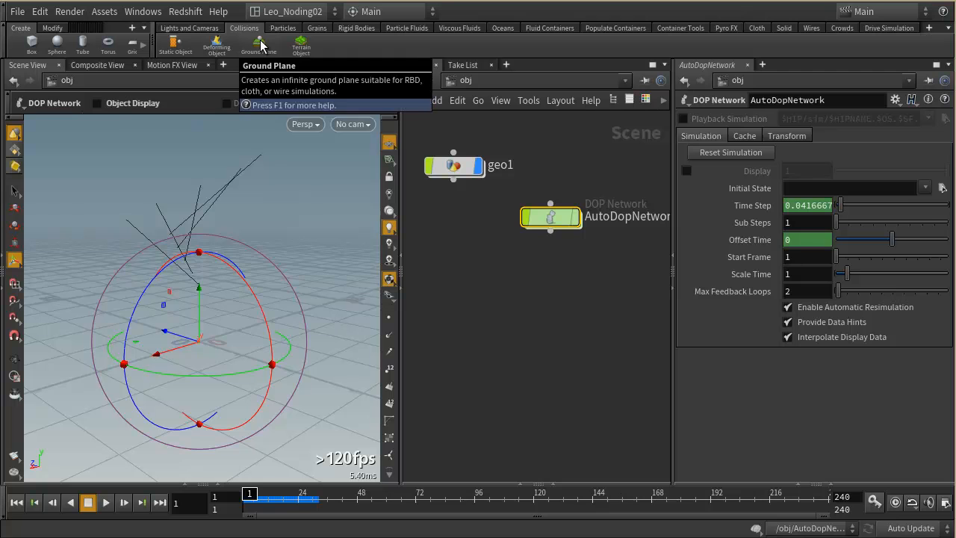
{"action": "left_click", "coordinate": [259, 46]}
{"action": "left_click_drag", "start_coordinate": [234, 214], "coordinate": [214, 237]}
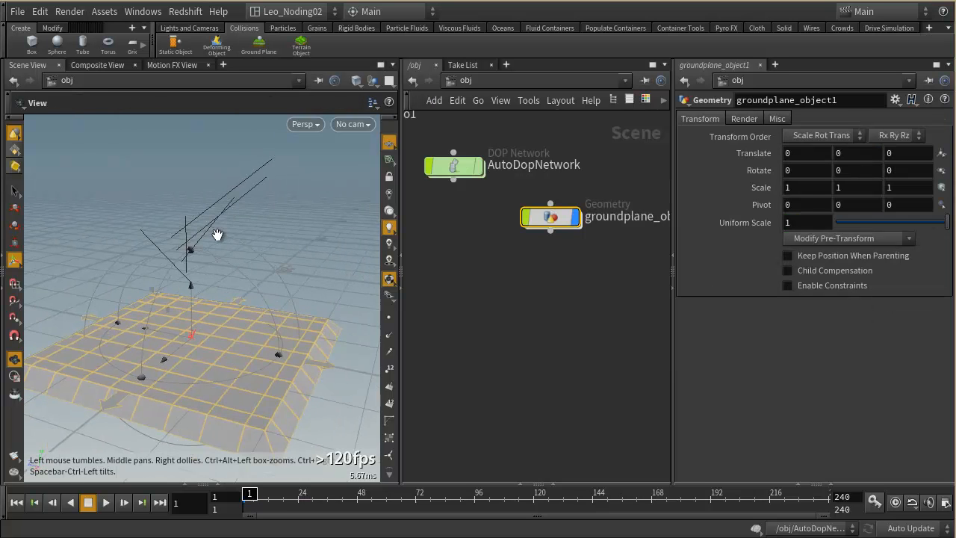
Play the wire simulation to check how the wires land on the ground plane, and return to the first frame.
{"action": "key", "text": "Return"}
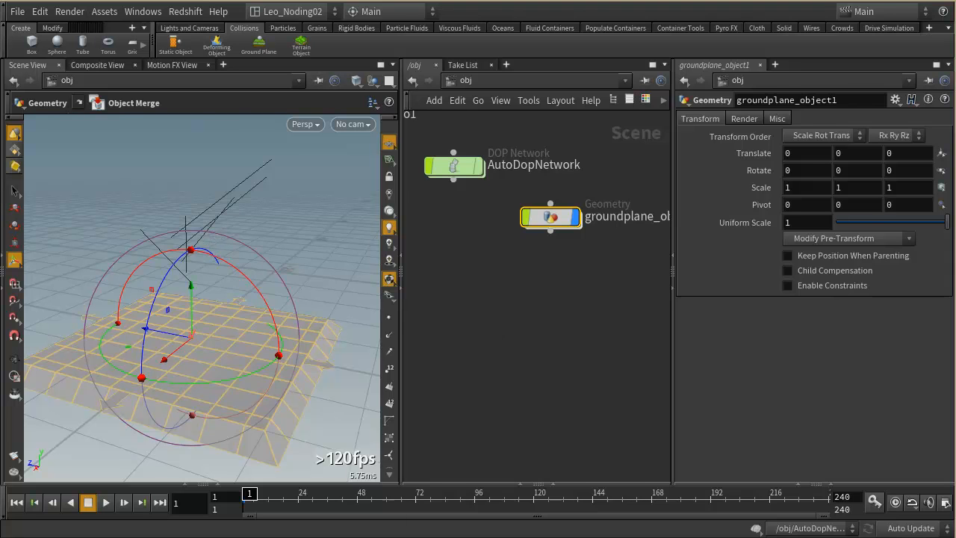
{"action": "left_click", "coordinate": [105, 502]}
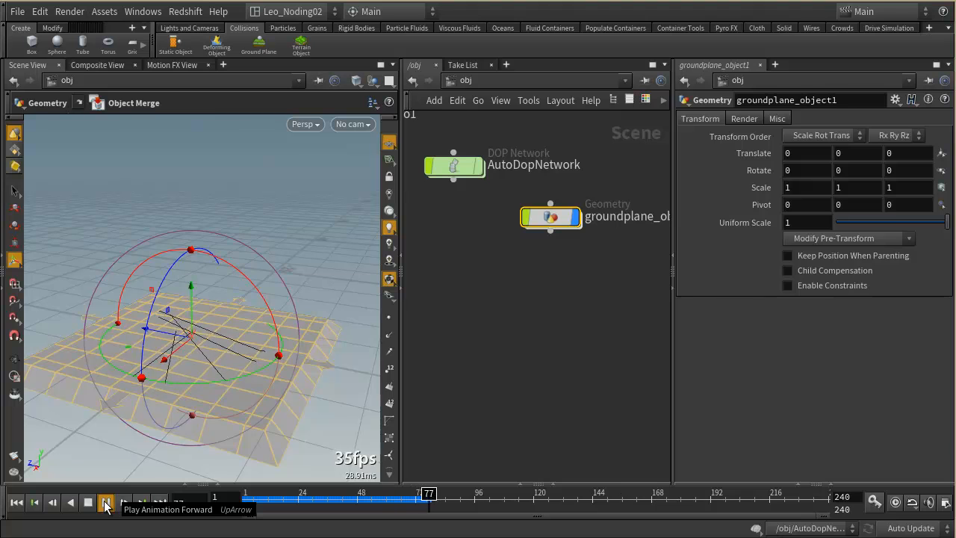
{"action": "left_click", "coordinate": [87, 502]}
{"action": "left_click", "coordinate": [34, 503]}
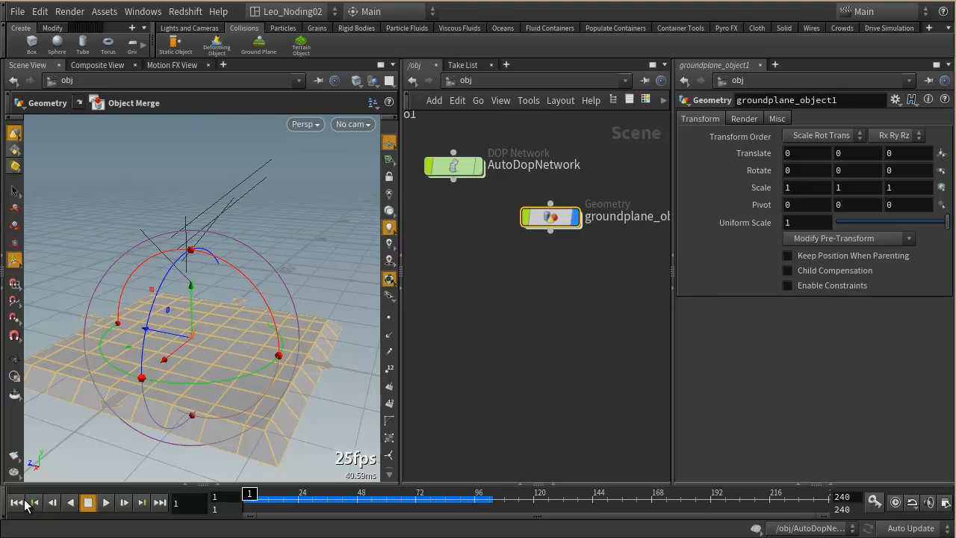
Add a sphere at the origin, raise it about 0.46 in Y and set its Uniform Scale to 3.9.
{"action": "left_click", "coordinate": [59, 46]}
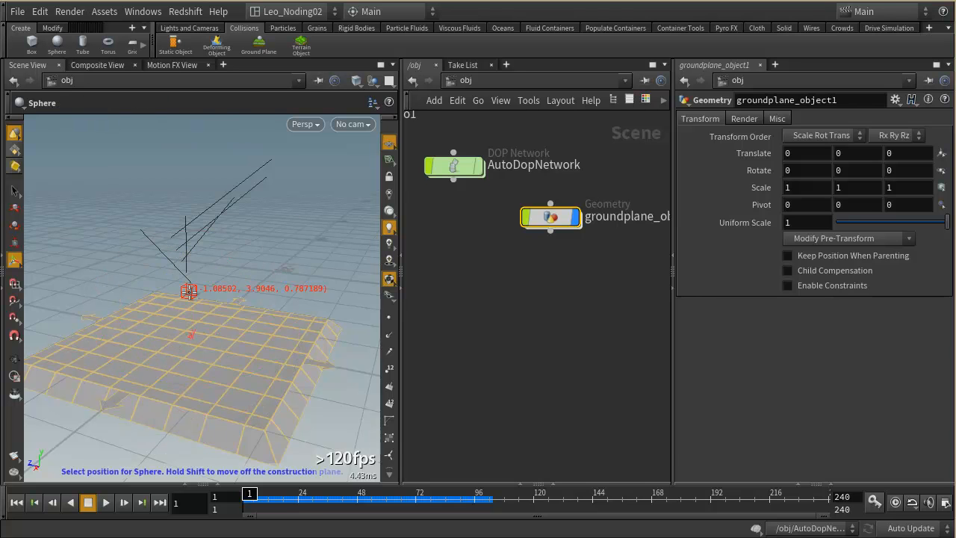
{"action": "left_click", "coordinate": [191, 335]}
{"action": "right_click_drag", "start_coordinate": [152, 284], "coordinate": [214, 322], "text": "alt"}
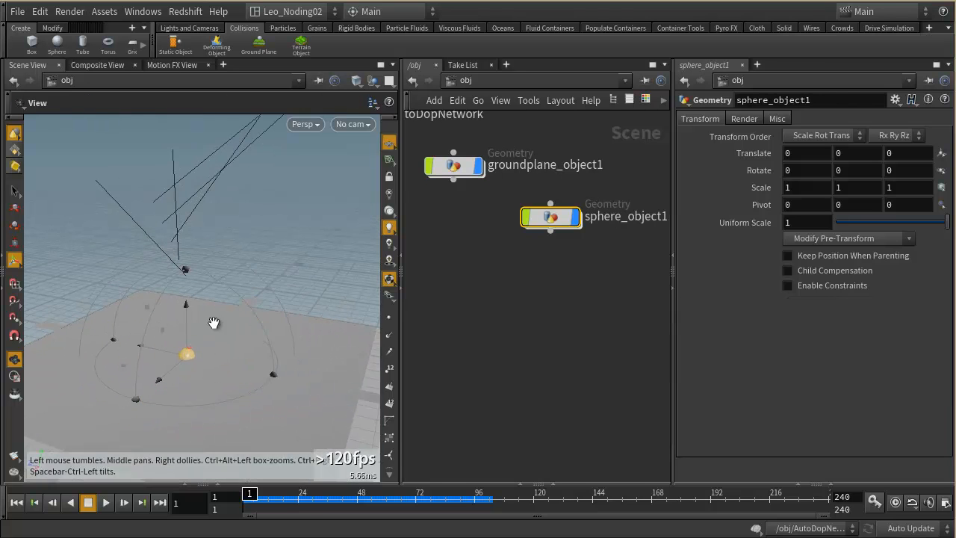
{"action": "mouse_move", "coordinate": [186, 304]}
{"action": "left_mouse_down"}
{"action": "mouse_move", "coordinate": [186, 289]}
{"action": "mouse_move", "coordinate": [192, 298]}
{"action": "left_mouse_up"}
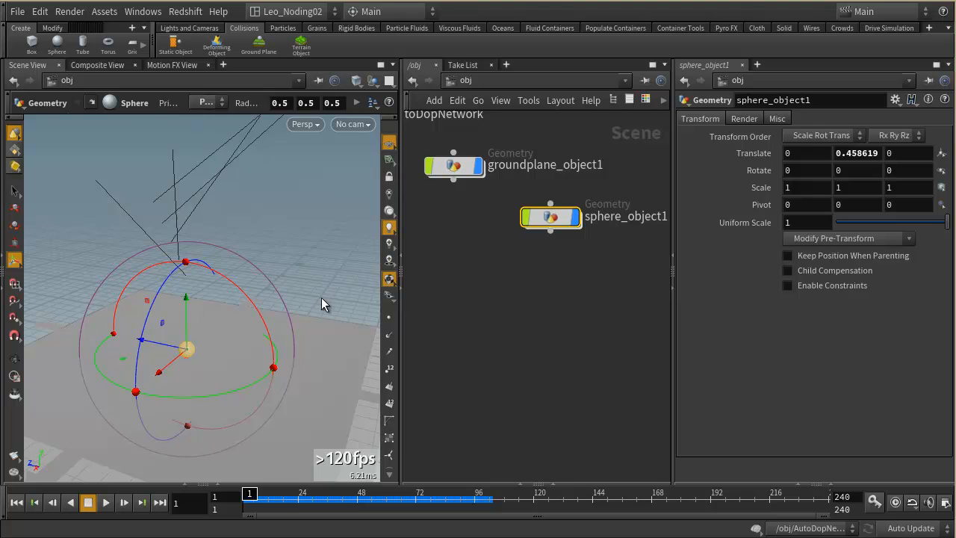
{"action": "middle_click_drag", "start_coordinate": [751, 223], "coordinate": [851, 222]}
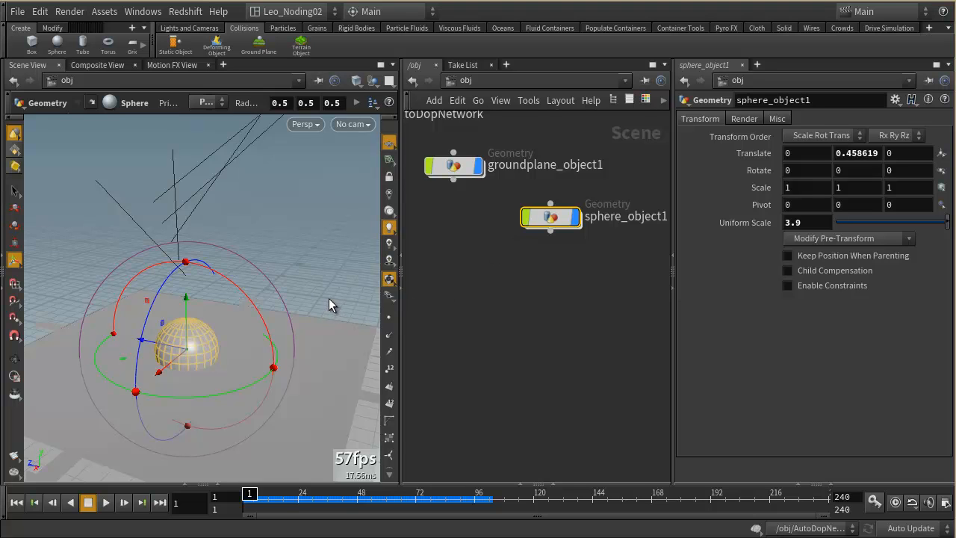
Make the sphere a Static Object collider, play the simulation and return to the first frame.
{"action": "left_click", "coordinate": [176, 45]}
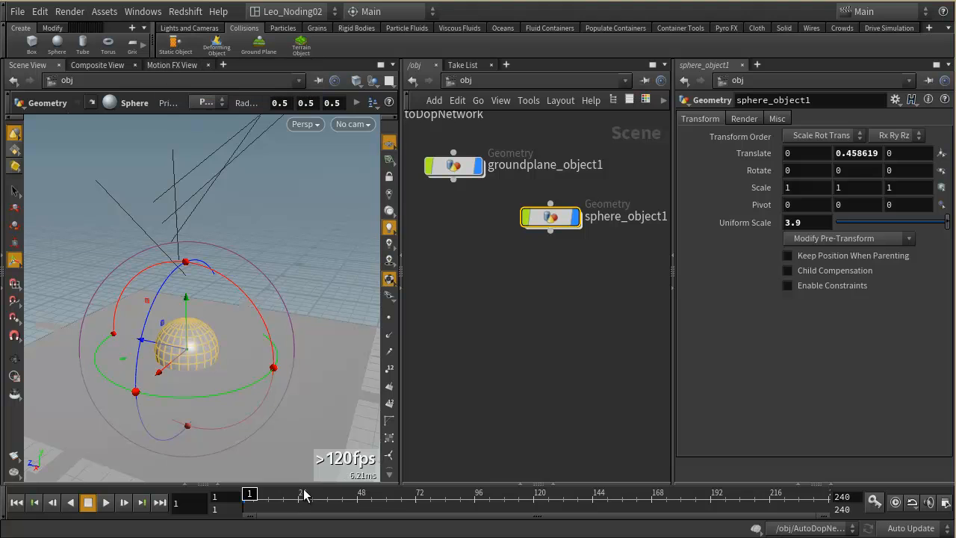
{"action": "left_click", "coordinate": [106, 503]}
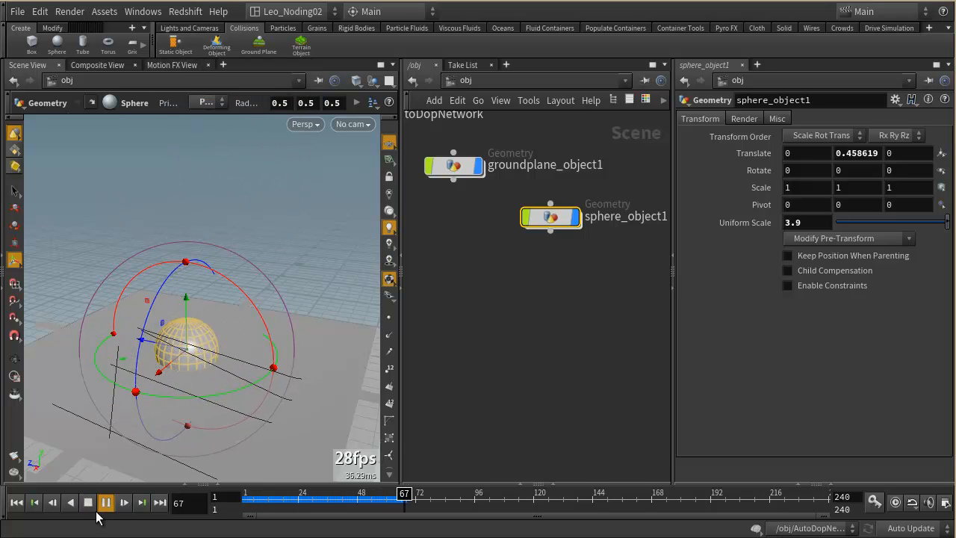
{"action": "left_click", "coordinate": [88, 503]}
{"action": "left_click", "coordinate": [16, 502]}
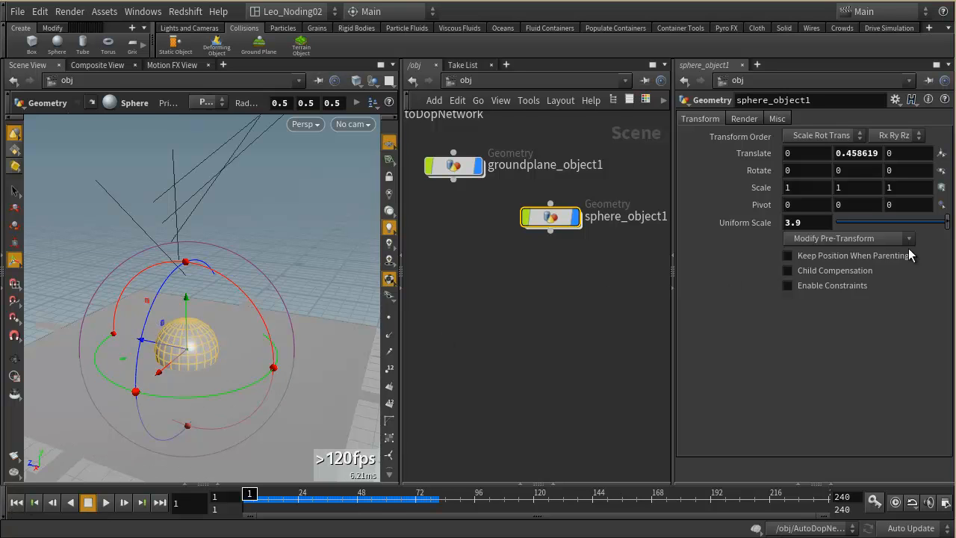
Stretch the sphere under the wires to a scale of about 2.74 in X and 1.73 in Z.
{"action": "left_click_drag", "start_coordinate": [181, 372], "coordinate": [147, 375], "text": "alt"}
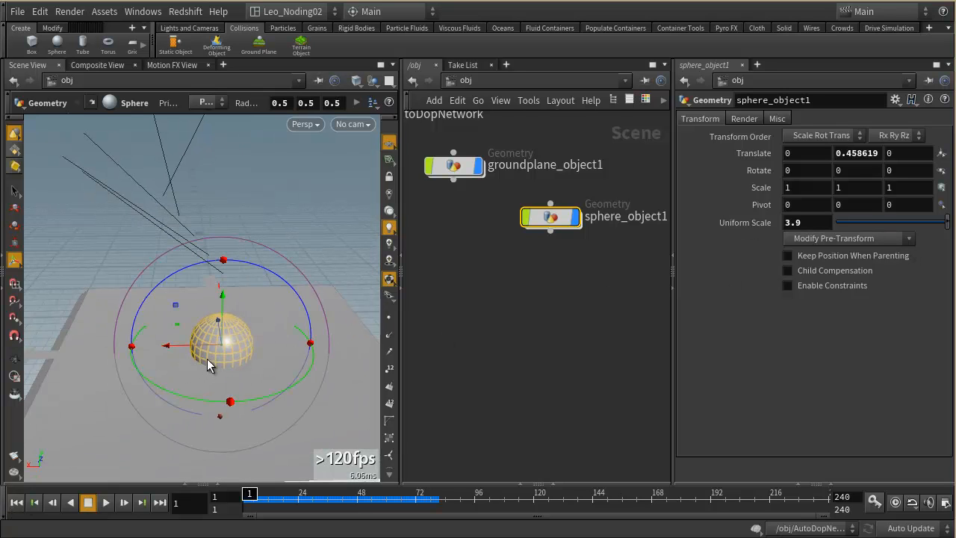
{"action": "key", "text": "y"}
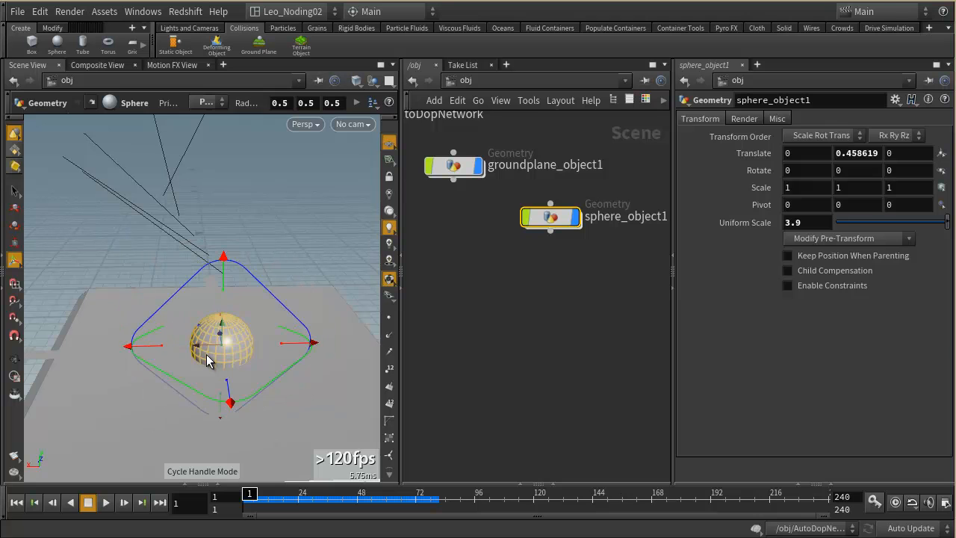
{"action": "left_click_drag", "start_coordinate": [160, 346], "coordinate": [36, 346]}
{"action": "left_click_drag", "start_coordinate": [165, 366], "coordinate": [300, 349], "text": "alt"}
{"action": "left_click_drag", "start_coordinate": [228, 366], "coordinate": [201, 355], "text": "alt"}
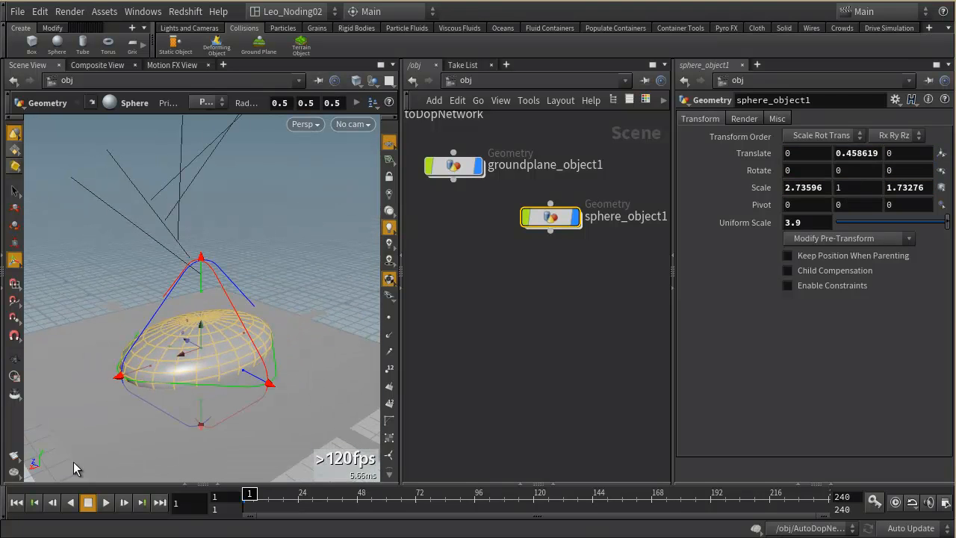
Play the simulation against the stretched sphere and return to the first frame.
{"action": "left_click", "coordinate": [107, 502]}
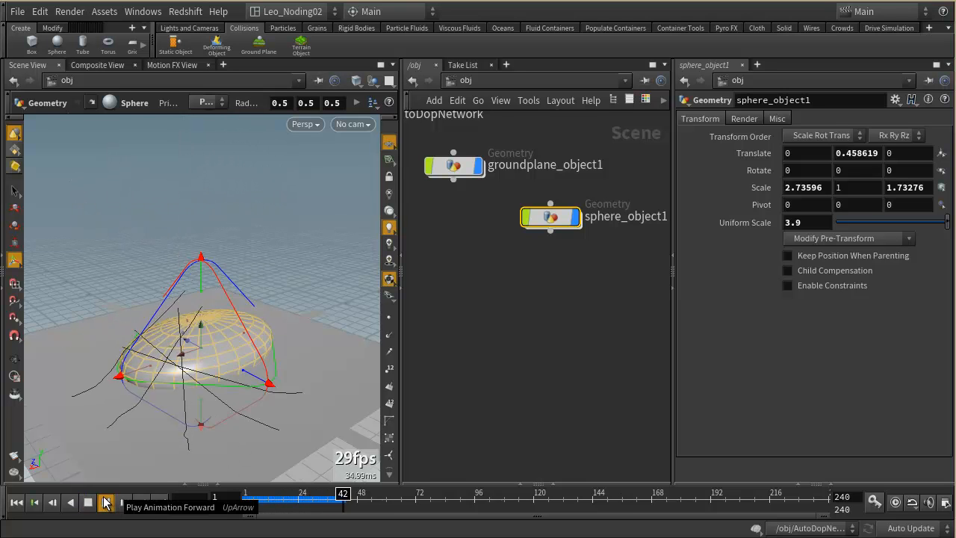
{"action": "left_click", "coordinate": [89, 502]}
{"action": "left_click", "coordinate": [17, 502]}
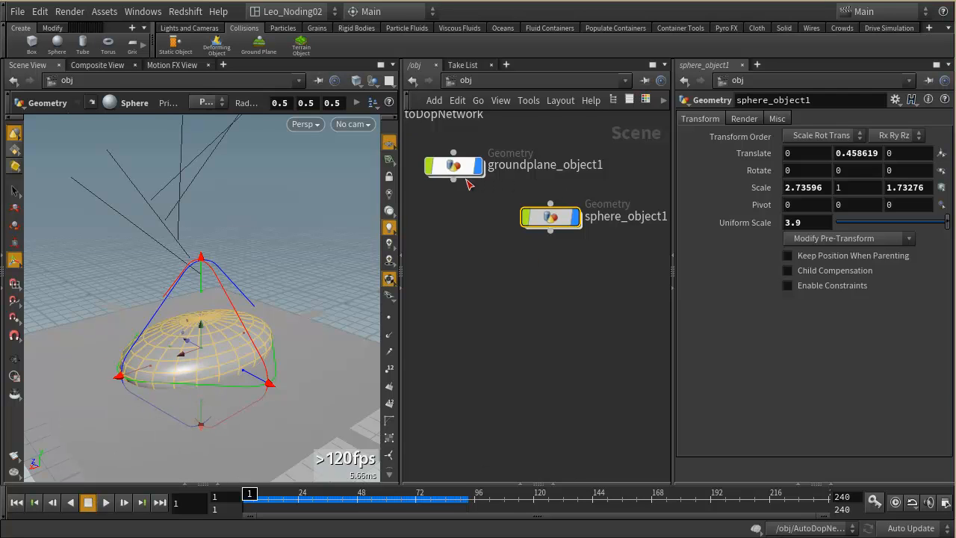
Move to frame 41 and examine up close where the wires meet the sphere's surface.
{"action": "left_click_drag", "start_coordinate": [294, 499], "coordinate": [338, 496]}
{"action": "right_click_drag", "start_coordinate": [187, 290], "coordinate": [206, 393], "text": "alt"}
{"action": "left_click_drag", "start_coordinate": [206, 393], "coordinate": [293, 379]}
{"action": "mouse_move", "coordinate": [340, 498]}
{"action": "left_mouse_down"}
{"action": "mouse_move", "coordinate": [292, 500]}
{"action": "mouse_move", "coordinate": [353, 502]}
{"action": "mouse_move", "coordinate": [338, 503]}
{"action": "left_mouse_up"}
{"action": "key", "text": "Escape"}
{"action": "left_click_drag", "start_coordinate": [192, 331], "coordinate": [260, 359]}
Look over the line and copy nodes inside geo1 and return to object level.
{"action": "scroll", "coordinate": [582, 299], "scroll_direction": "down", "scroll_amount": 3}
{"action": "middle_click_drag", "start_coordinate": [431, 221], "coordinate": [507, 297]}
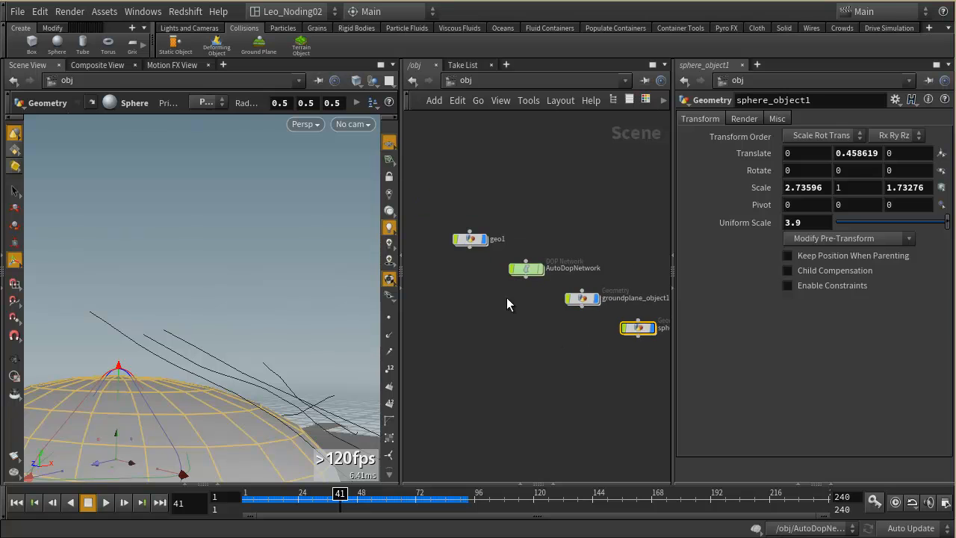
{"action": "scroll", "coordinate": [499, 286], "scroll_direction": "up", "scroll_amount": 2}
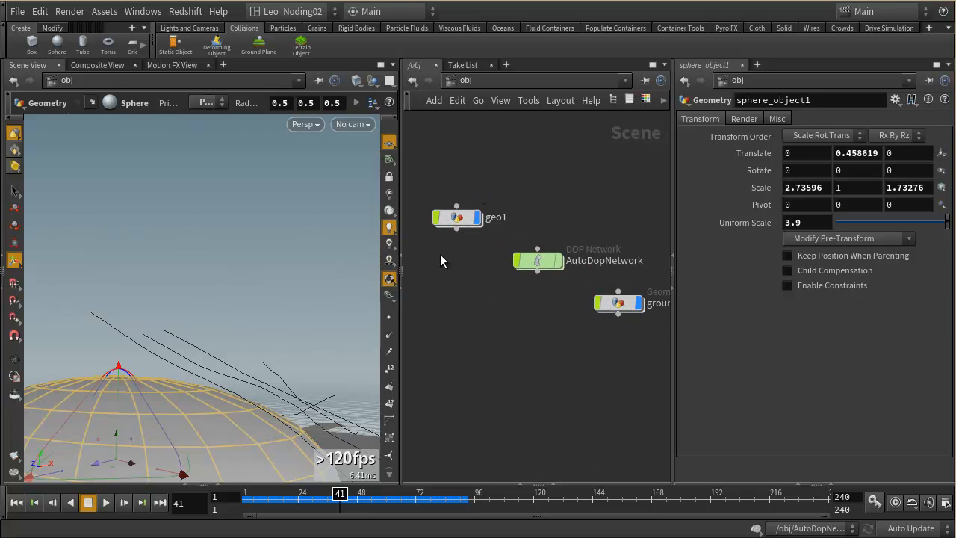
{"action": "double_click", "coordinate": [457, 218]}
{"action": "middle_click_drag", "start_coordinate": [599, 270], "coordinate": [609, 360]}
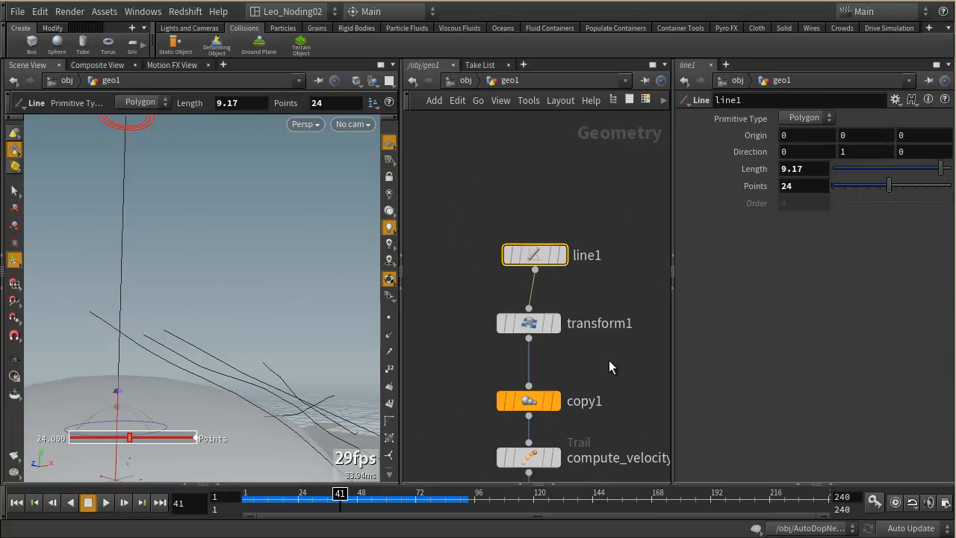
{"action": "left_click", "coordinate": [464, 80]}
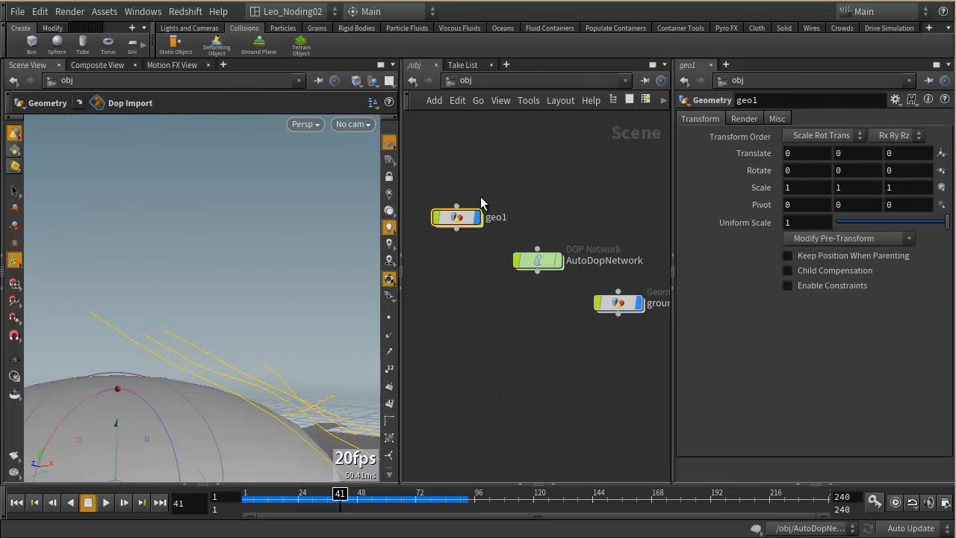
Lay out all nodes inside AutoDopNetwork and select the geo1 Wire Object, widening the view of its parameters.
{"action": "double_click", "coordinate": [541, 260]}
{"action": "key", "text": "l"}
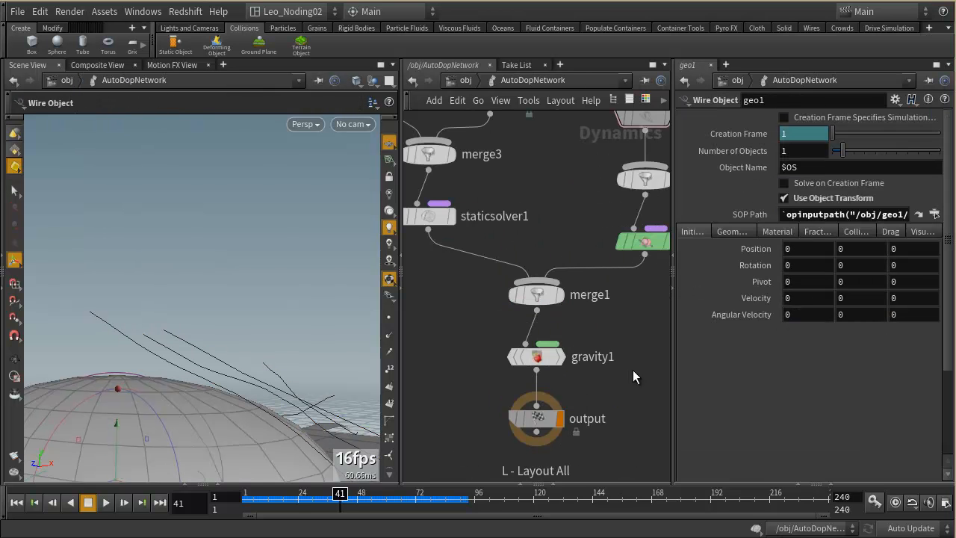
{"action": "middle_click_drag", "start_coordinate": [560, 241], "coordinate": [485, 323]}
{"action": "scroll", "coordinate": [549, 307], "scroll_direction": "up", "scroll_amount": 3}
{"action": "left_click", "coordinate": [550, 272]}
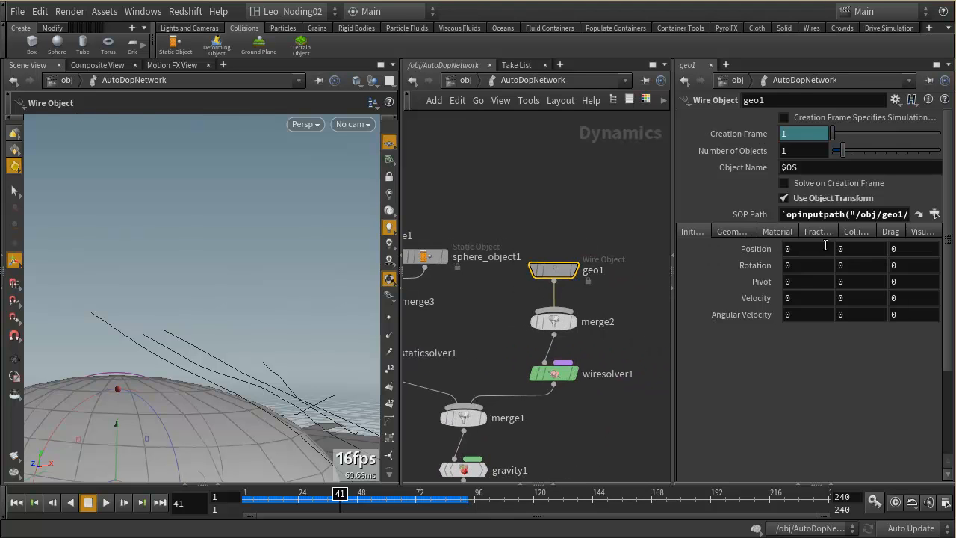
{"action": "left_click_drag", "start_coordinate": [674, 266], "coordinate": [634, 263]}
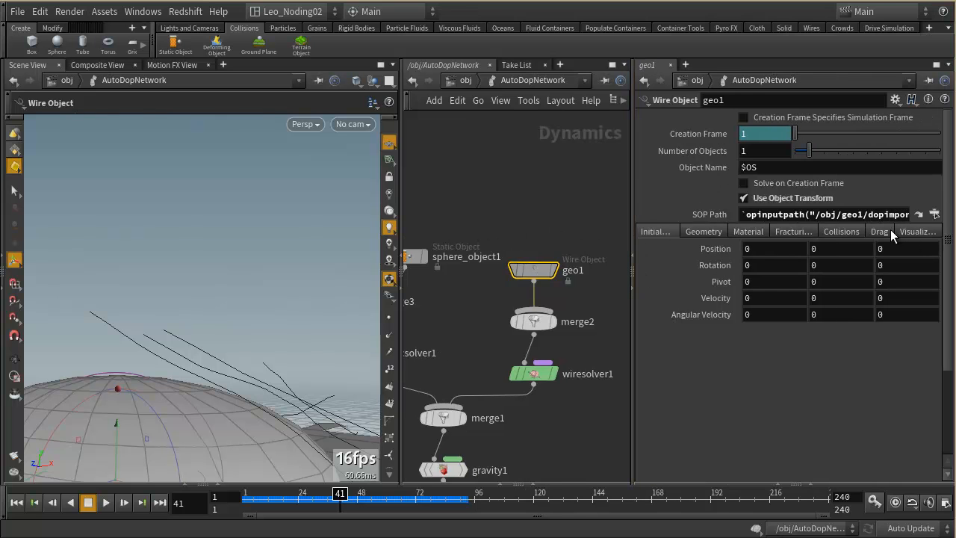
Browse the Wire Object's geometry, material and collision settings, and enable its Width Color visualization to examine the wire thickness.
{"action": "left_click", "coordinate": [705, 232]}
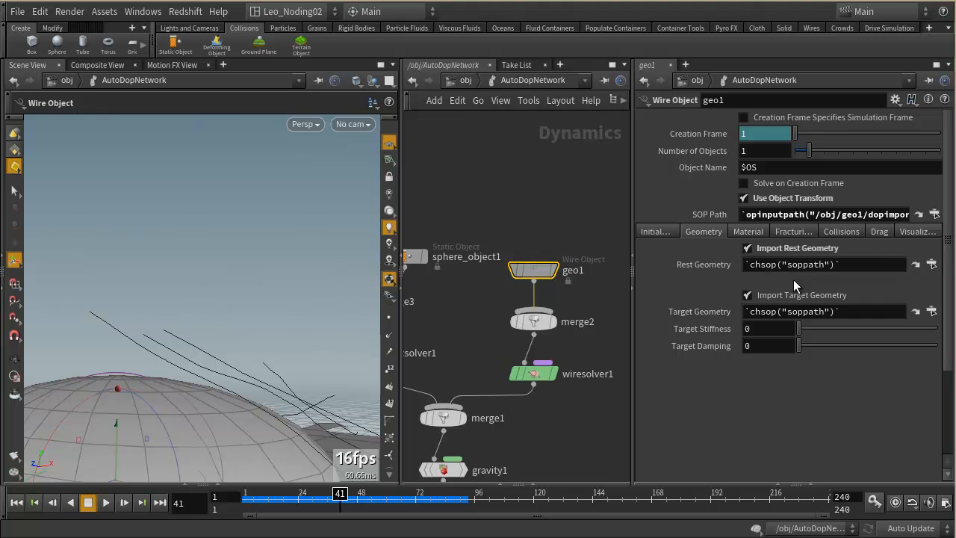
{"action": "left_click", "coordinate": [749, 232]}
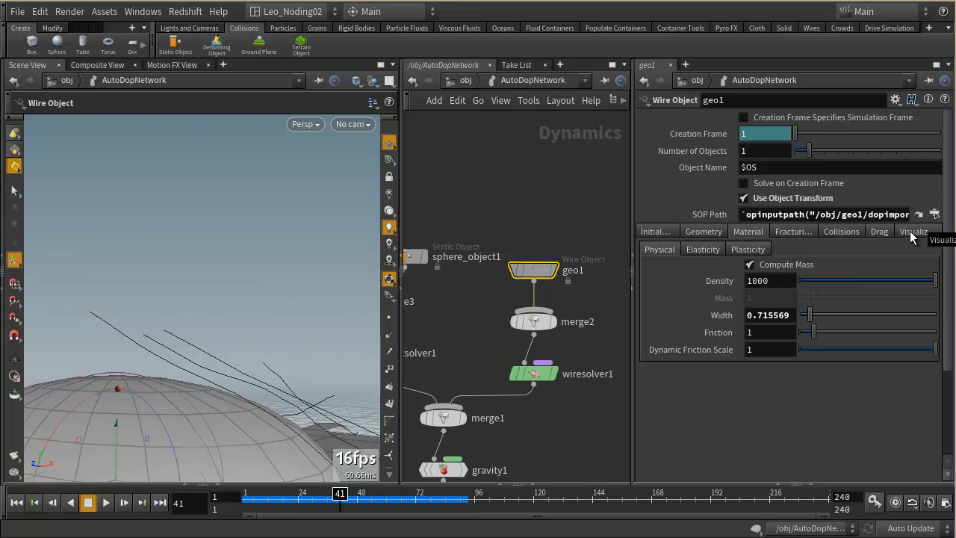
{"action": "left_click", "coordinate": [842, 232]}
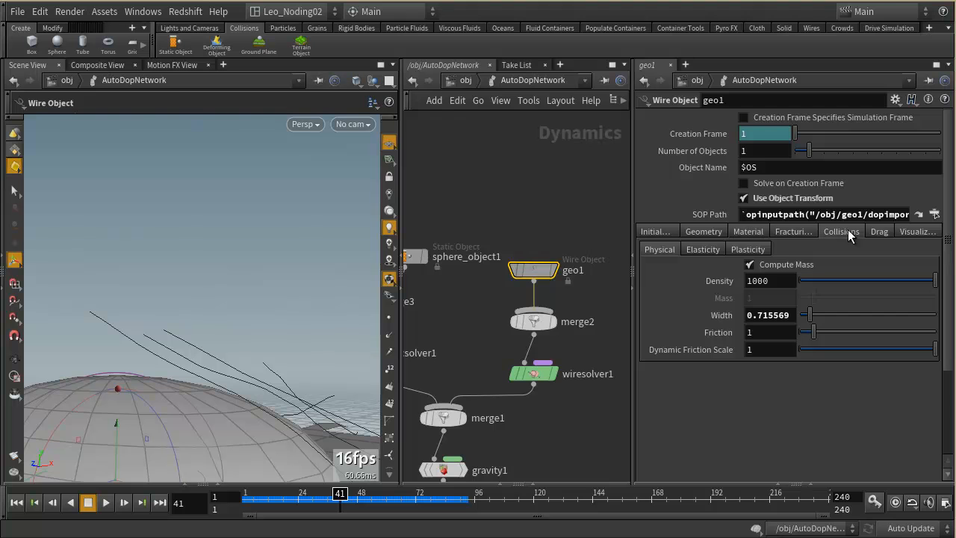
{"action": "left_click", "coordinate": [916, 233]}
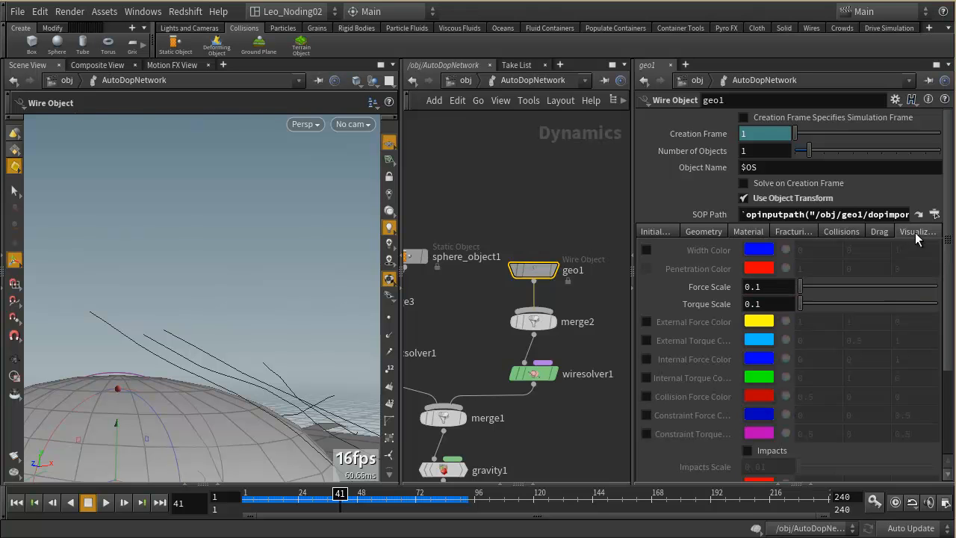
{"action": "left_click", "coordinate": [647, 250]}
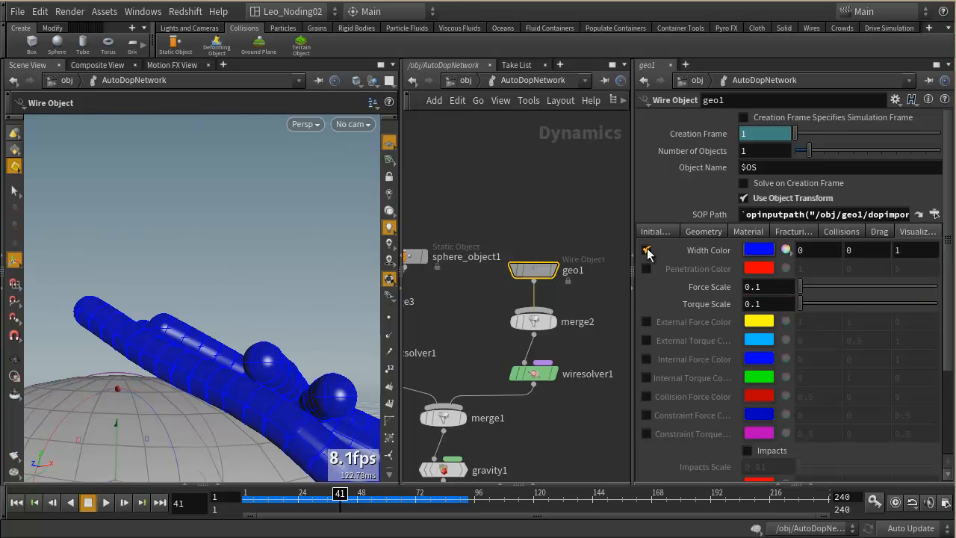
{"action": "left_click_drag", "start_coordinate": [208, 357], "coordinate": [241, 381], "text": "alt"}
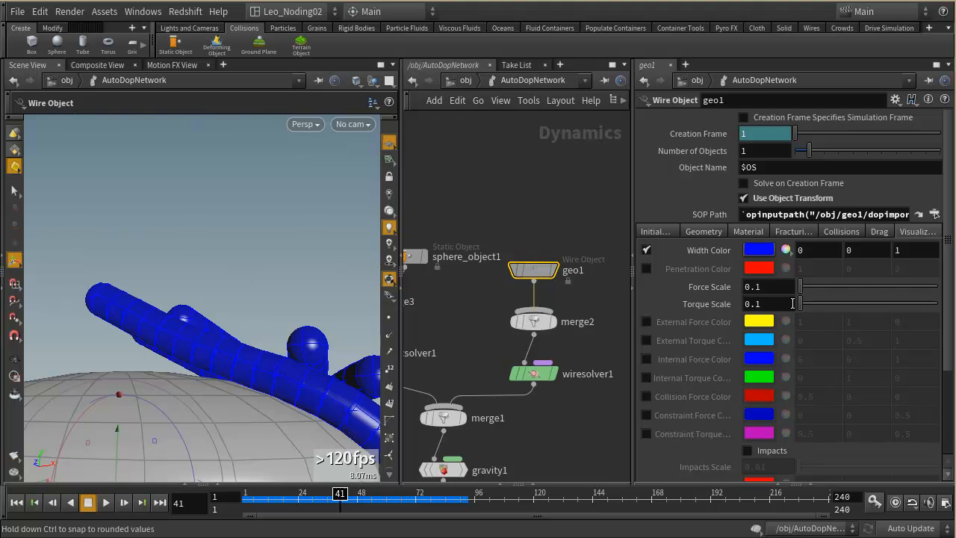
Set the Wire Object's physical Width to 0.28 and view the thinner wires against the sphere.
{"action": "left_click", "coordinate": [705, 231]}
{"action": "left_click", "coordinate": [747, 232]}
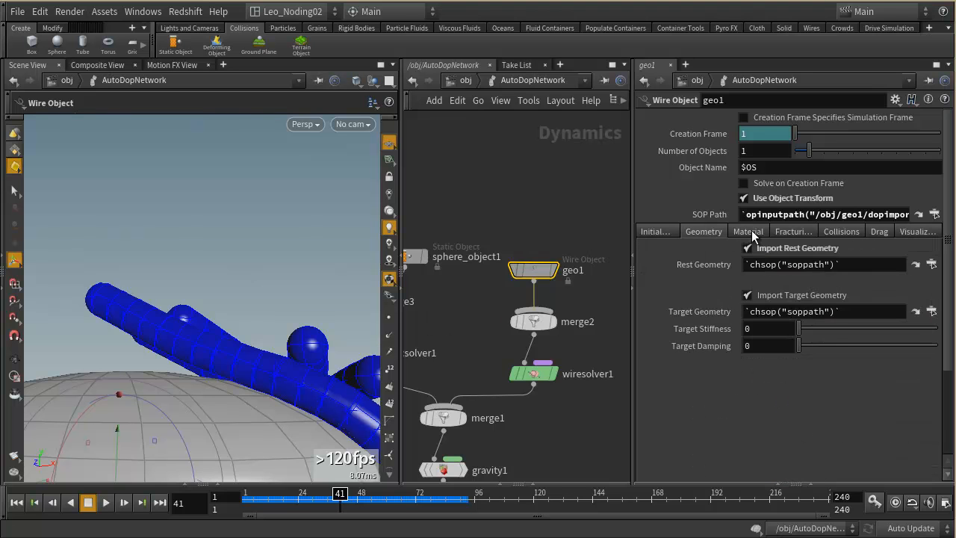
{"action": "left_click_drag", "start_coordinate": [809, 317], "coordinate": [804, 317]}
{"action": "left_click_drag", "start_coordinate": [273, 314], "coordinate": [224, 269]}
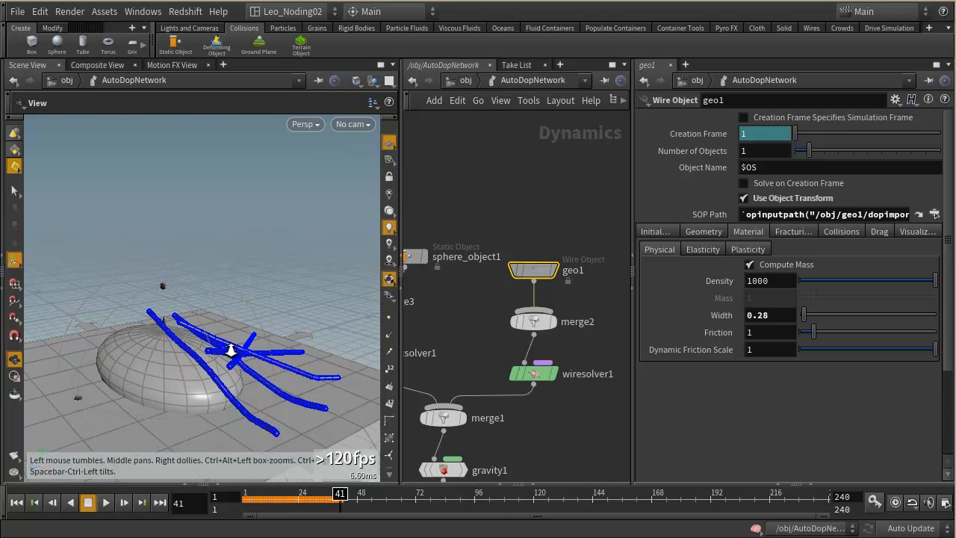
{"action": "right_click_drag", "start_coordinate": [231, 348], "coordinate": [307, 369], "text": "alt"}
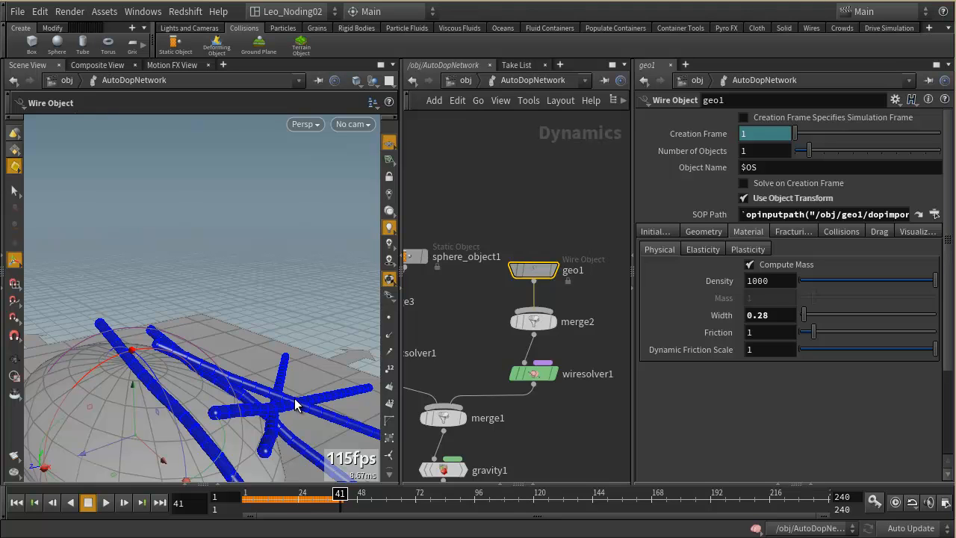
Turn off the Wire Object's Width Color visualization and view the plain wires over the sphere.
{"action": "left_click", "coordinate": [913, 232]}
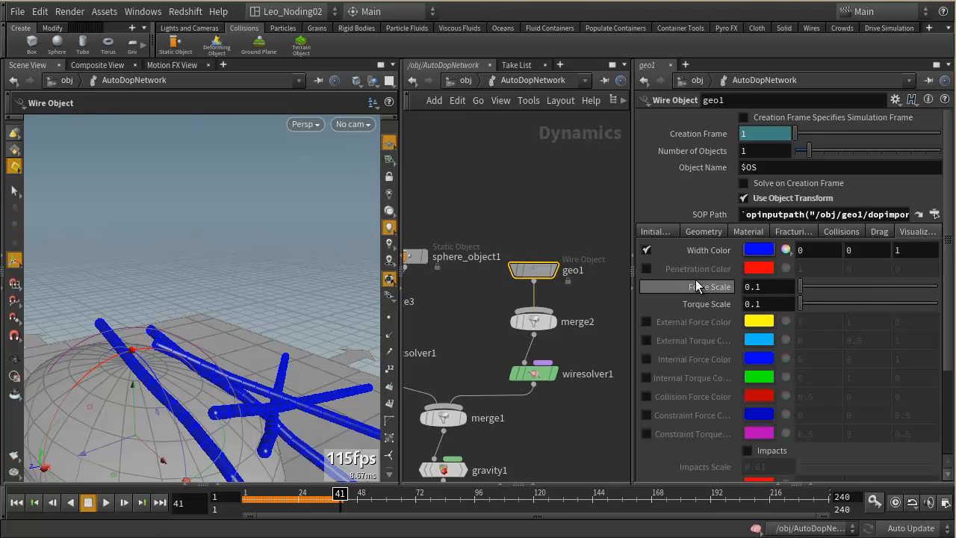
{"action": "left_click", "coordinate": [646, 249]}
{"action": "left_click_drag", "start_coordinate": [250, 342], "coordinate": [229, 348], "text": "alt"}
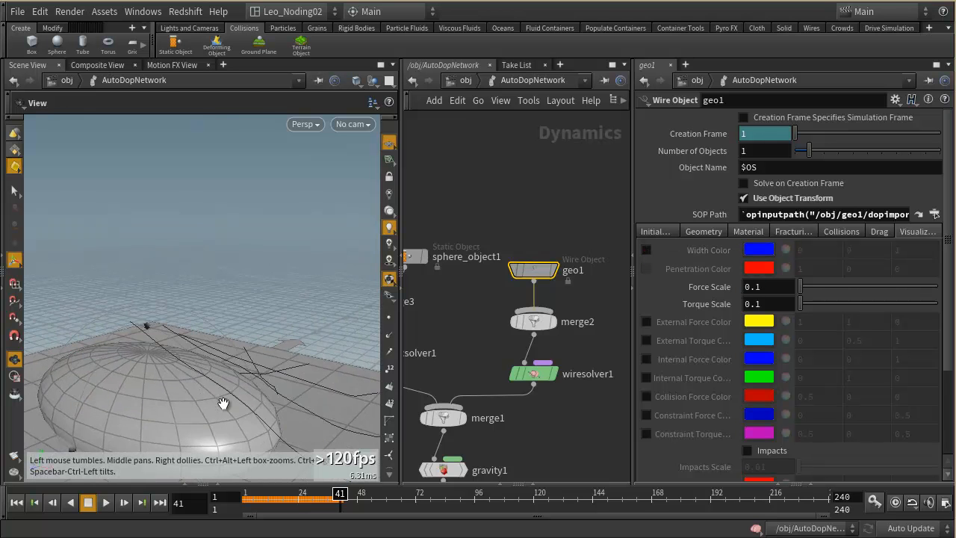
{"action": "middle_click_drag", "start_coordinate": [224, 403], "coordinate": [243, 303], "text": "alt"}
Replay the simulation from the first frame to check the thinner wires' collision with the sphere, and rewind.
{"action": "left_click", "coordinate": [17, 502]}
{"action": "left_click", "coordinate": [105, 502]}
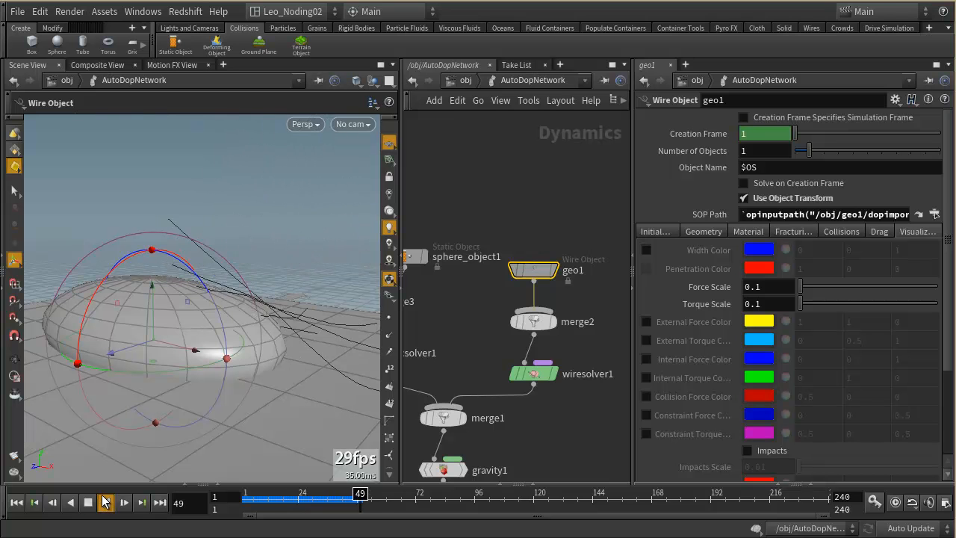
{"action": "left_click", "coordinate": [88, 502]}
{"action": "left_click", "coordinate": [22, 505]}
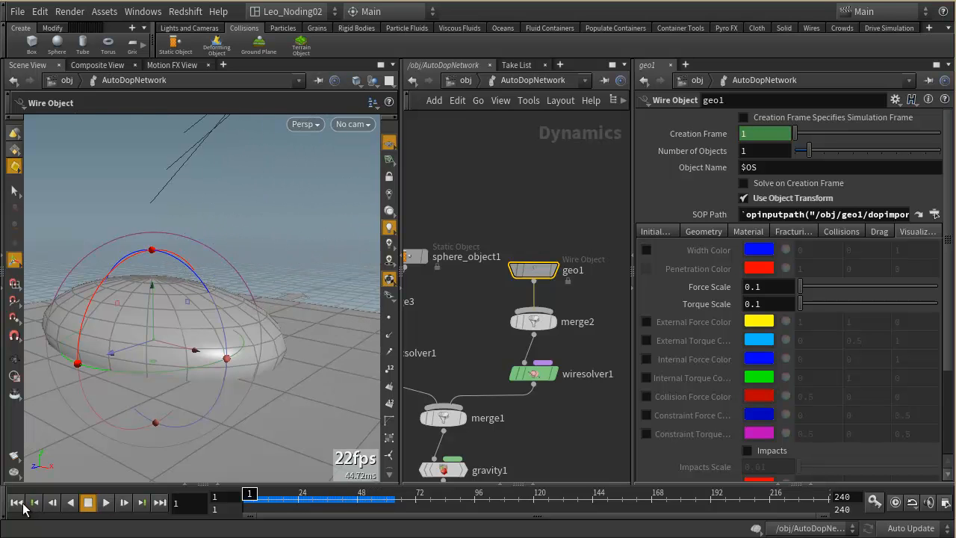
Open the geo1 object's network and scrub the simulation to frame 42 to examine how the wires bend over the sphere.
{"action": "left_click", "coordinate": [462, 81]}
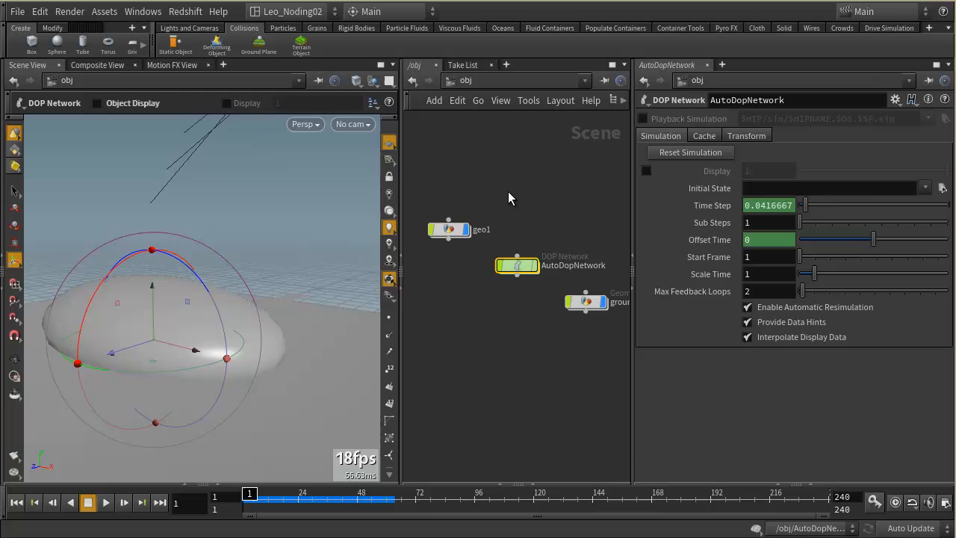
{"action": "double_click", "coordinate": [448, 228]}
{"action": "mouse_move", "coordinate": [511, 262]}
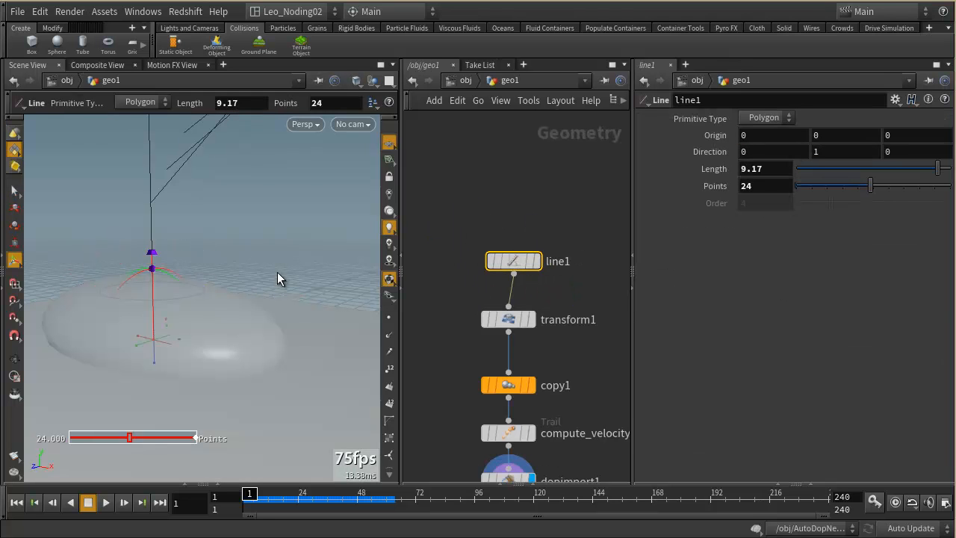
{"action": "left_click_drag", "start_coordinate": [249, 494], "coordinate": [331, 494]}
{"action": "left_click_drag", "start_coordinate": [296, 336], "coordinate": [276, 339], "text": "alt"}
{"action": "left_click_drag", "start_coordinate": [331, 494], "coordinate": [343, 495]}
{"action": "left_click_drag", "start_coordinate": [317, 364], "coordinate": [310, 341], "text": "alt"}
Set the source line's number of points to 40.
{"action": "left_click", "coordinate": [732, 185]}
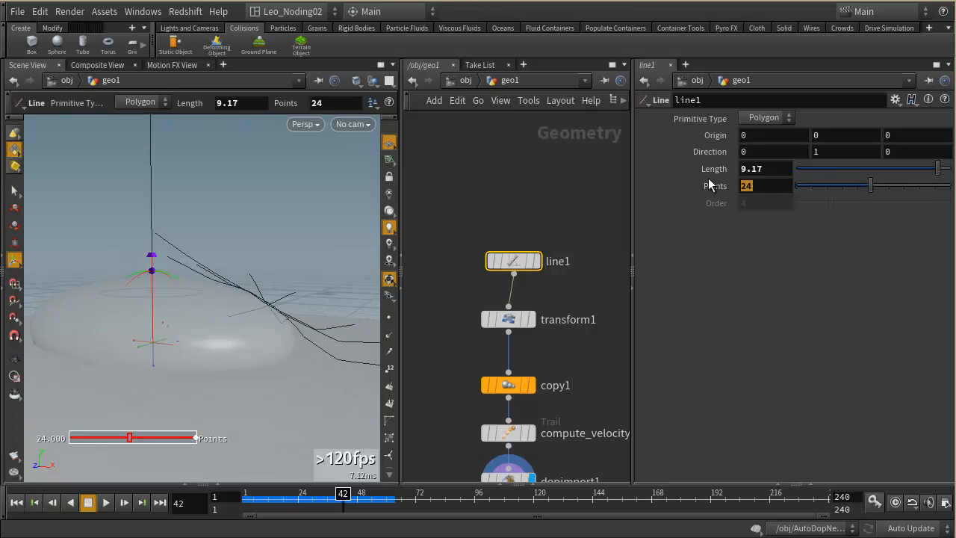
{"action": "type", "text": "40"}
{"action": "key", "text": "Return"}
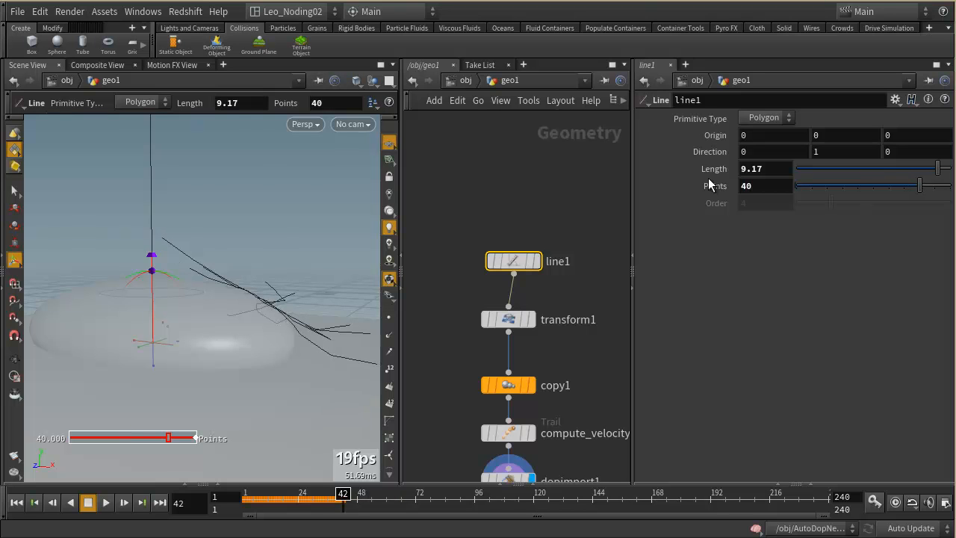
Replay the simulation from the first frame to check how the denser wires collide with the sphere, stopping around frame 81.
{"action": "left_click", "coordinate": [14, 503]}
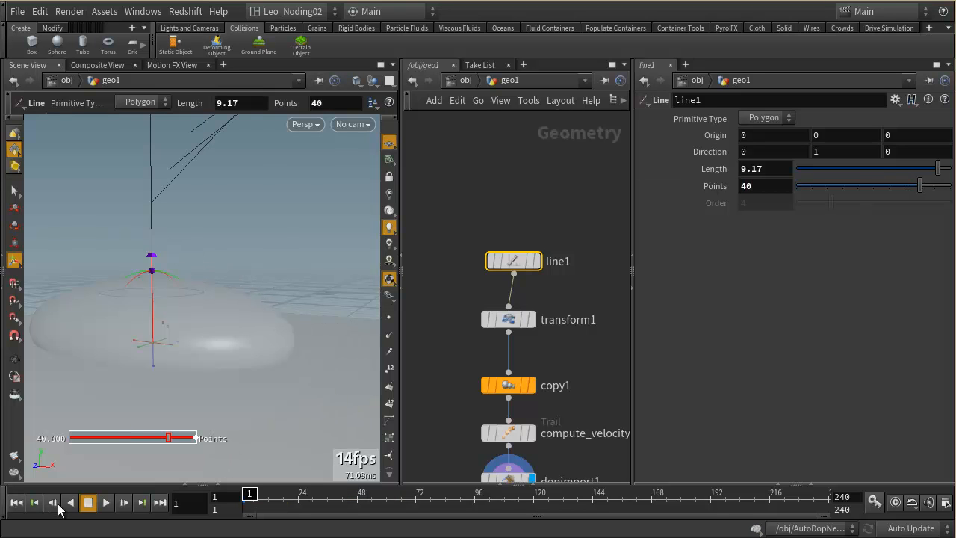
{"action": "left_click_drag", "start_coordinate": [257, 331], "coordinate": [247, 337], "text": "alt"}
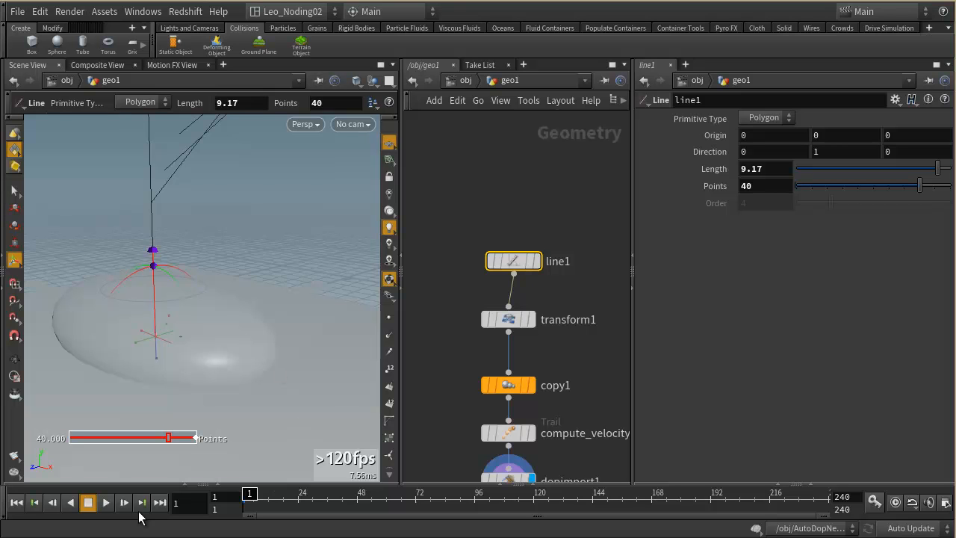
{"action": "left_click", "coordinate": [106, 503]}
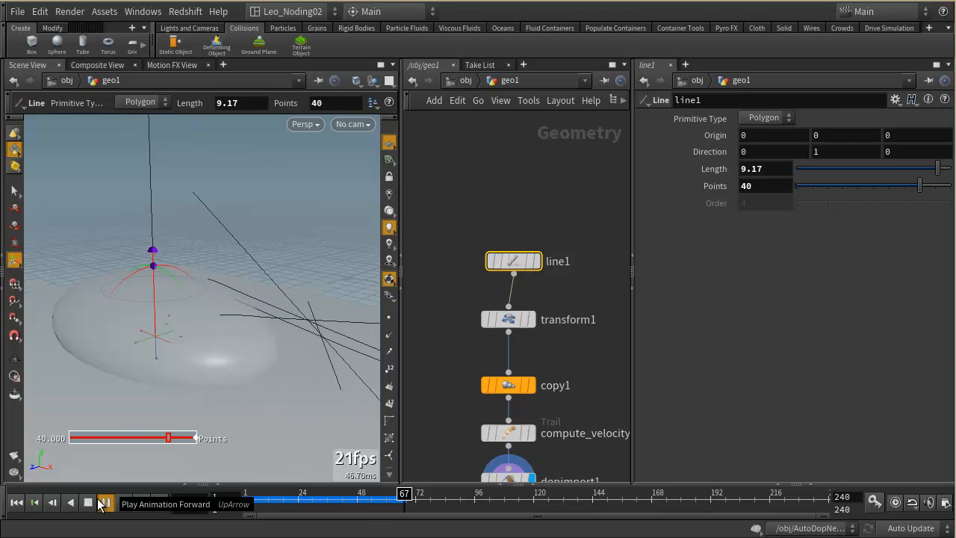
{"action": "left_click", "coordinate": [88, 504]}
{"action": "left_click_drag", "start_coordinate": [266, 324], "coordinate": [298, 351], "text": "alt"}
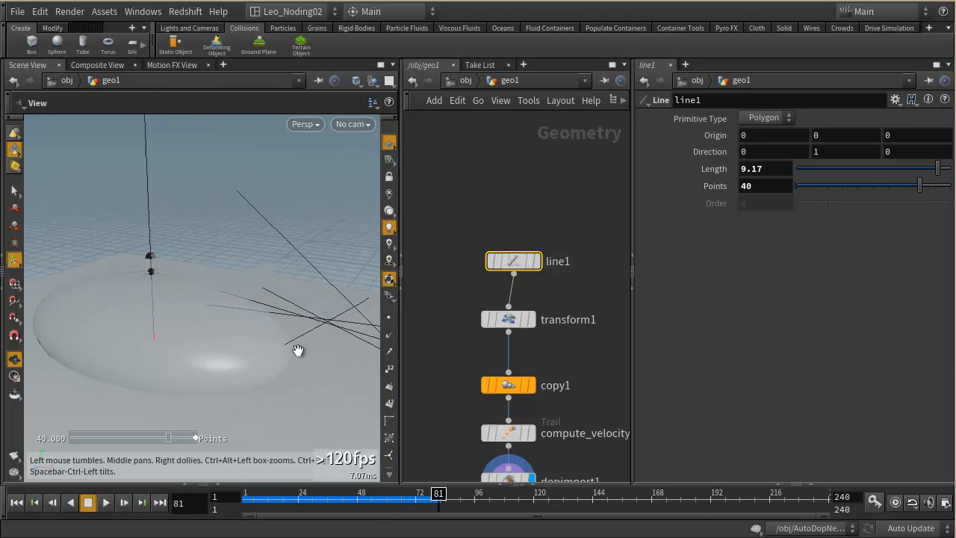
Set the source line's number of points to 36 and scrub the simulation back to frame 6.
{"action": "key", "text": "Return"}
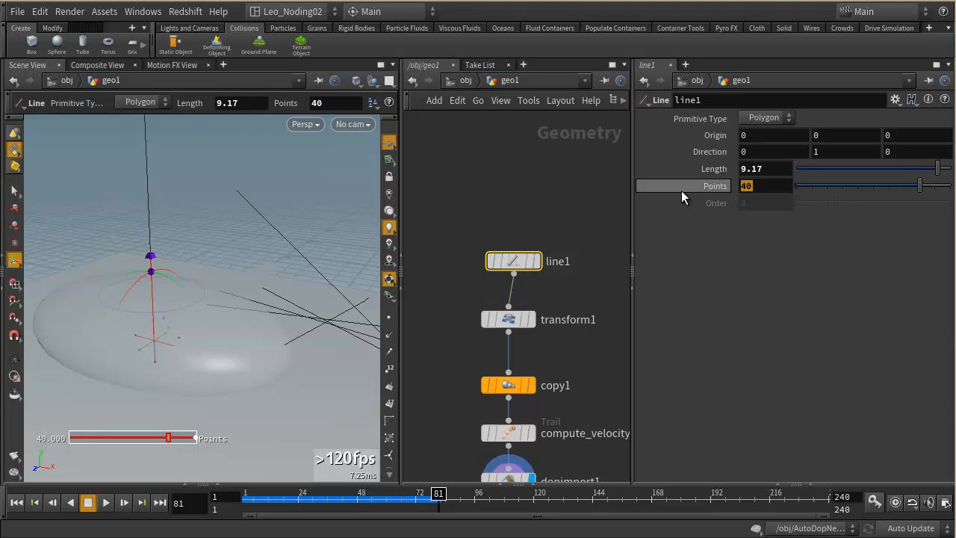
{"action": "type", "text": "36"}
{"action": "key", "text": "Return"}
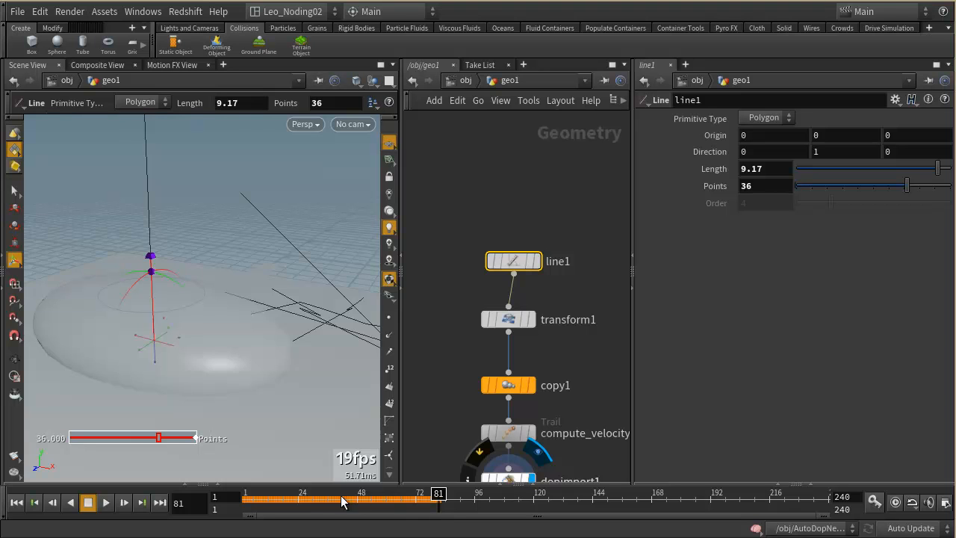
{"action": "left_click_drag", "start_coordinate": [436, 493], "coordinate": [255, 498]}
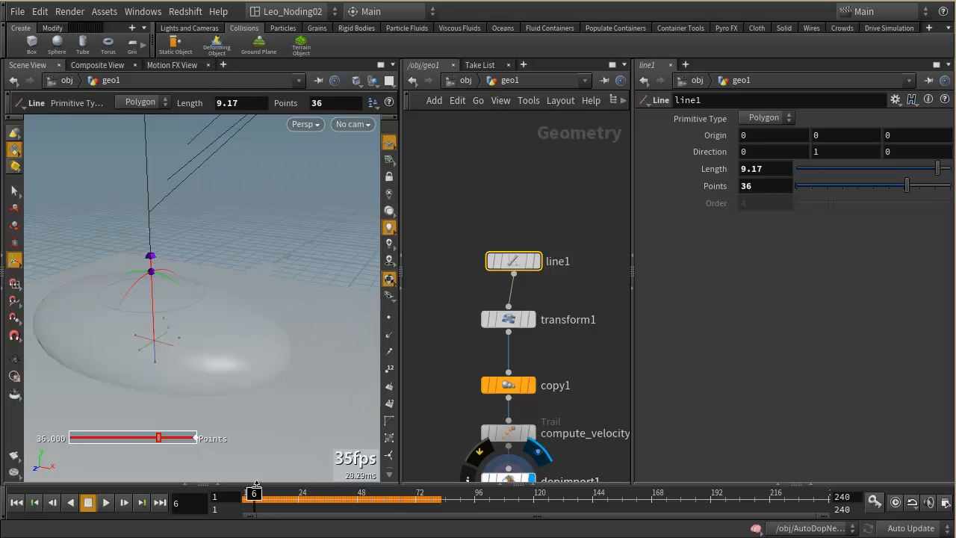
Return to the scene level and view the wires above the sphere from farther away.
{"action": "left_click_drag", "start_coordinate": [259, 326], "coordinate": [229, 331]}
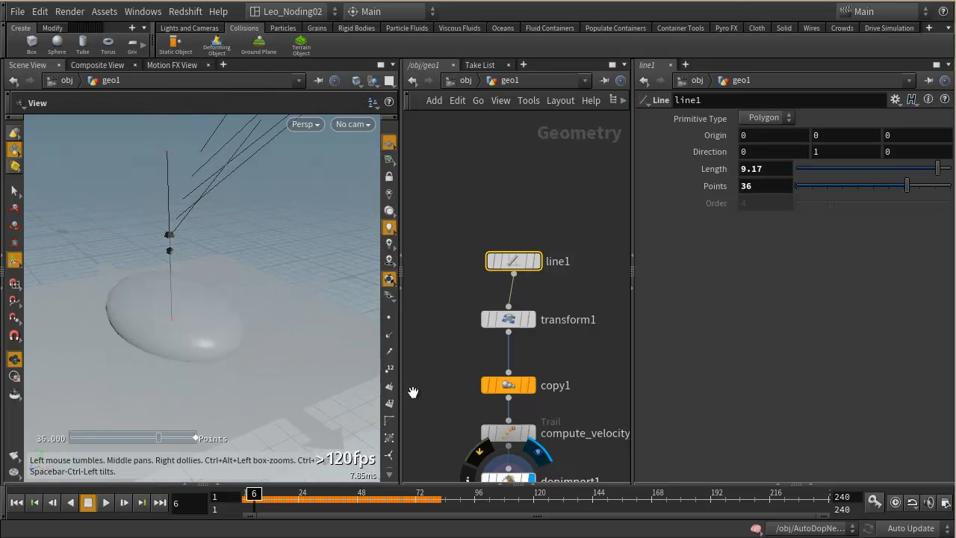
{"action": "middle_click_drag", "start_coordinate": [575, 411], "coordinate": [549, 257]}
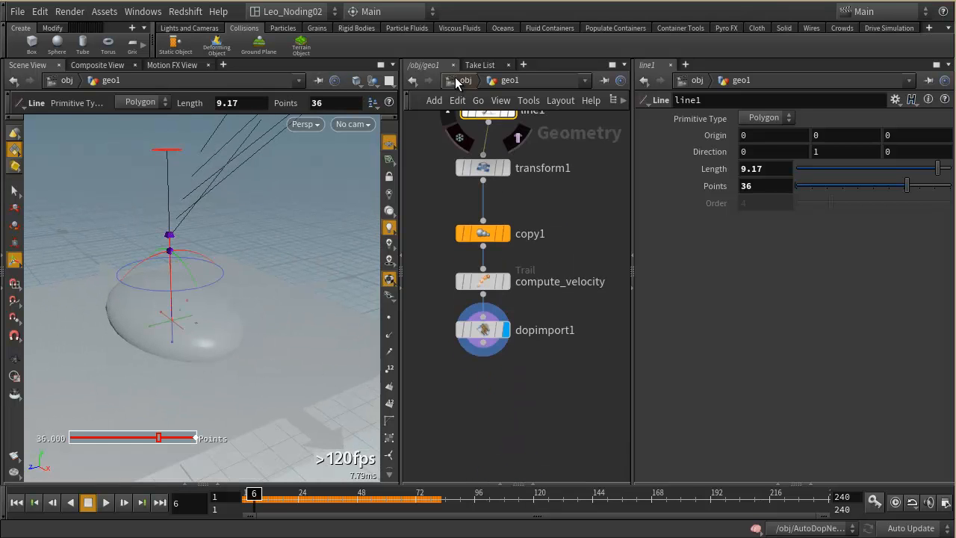
{"action": "left_click", "coordinate": [456, 81]}
{"action": "left_click_drag", "start_coordinate": [283, 191], "coordinate": [293, 267]}
{"action": "key", "text": "r"}
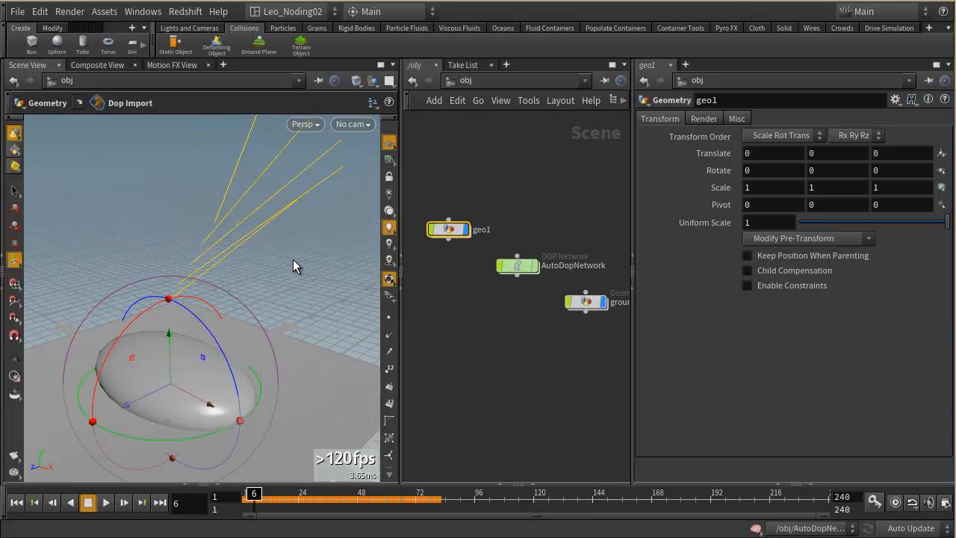
Reopen geo1's network and examine the Dop Import node's DOP Network path and Object Mask expression.
{"action": "double_click", "coordinate": [449, 230]}
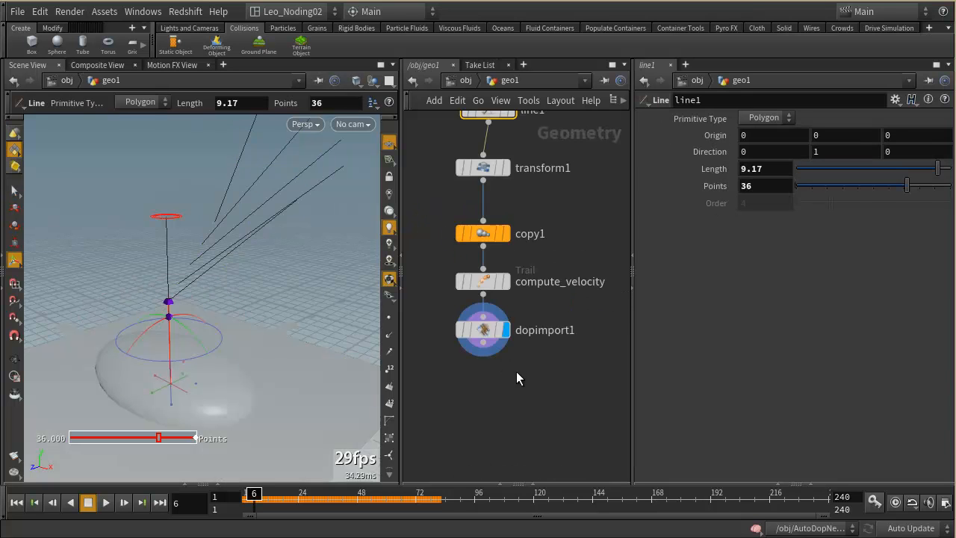
{"action": "middle_click_drag", "start_coordinate": [545, 351], "coordinate": [558, 390]}
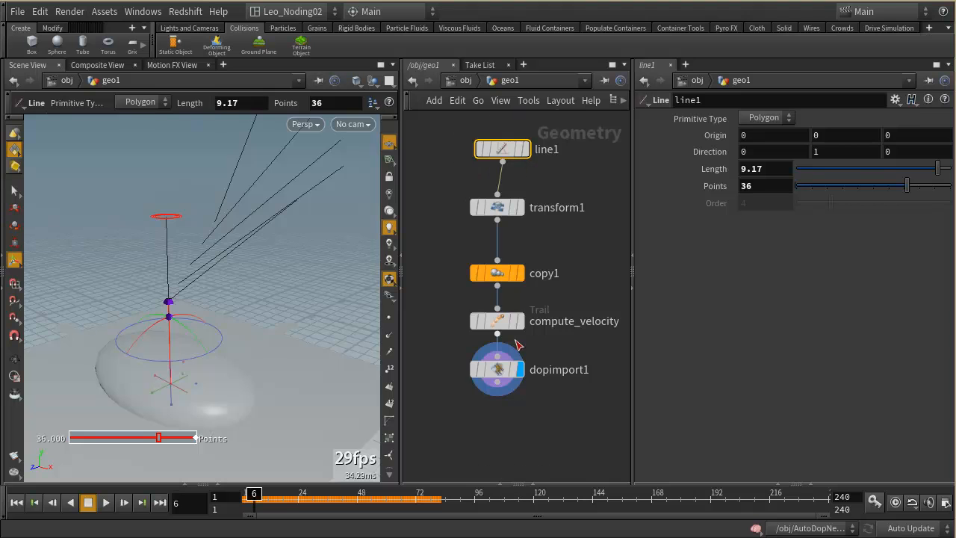
{"action": "left_click", "coordinate": [499, 376]}
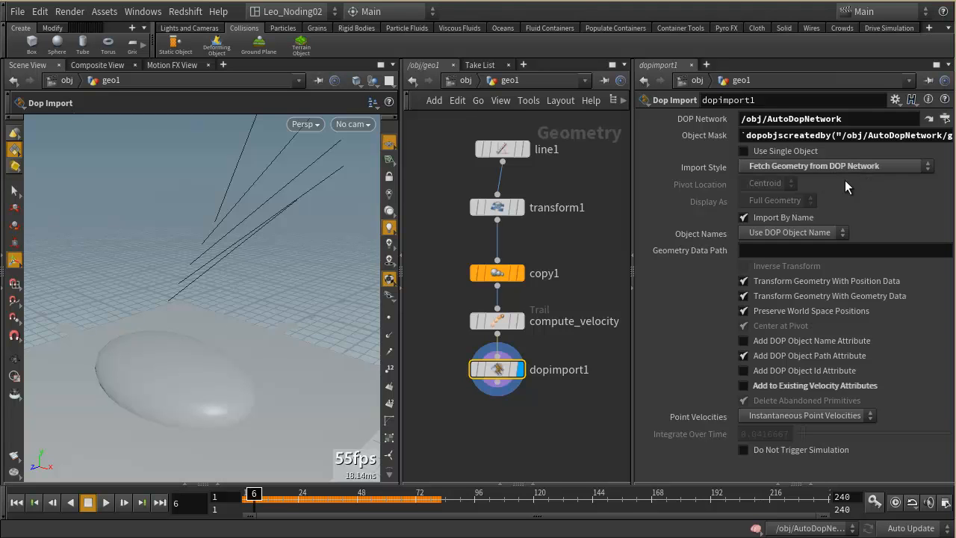
{"action": "left_click_drag", "start_coordinate": [857, 117], "coordinate": [955, 135]}
{"action": "left_click", "coordinate": [746, 138]}
{"action": "left_click", "coordinate": [941, 137]}
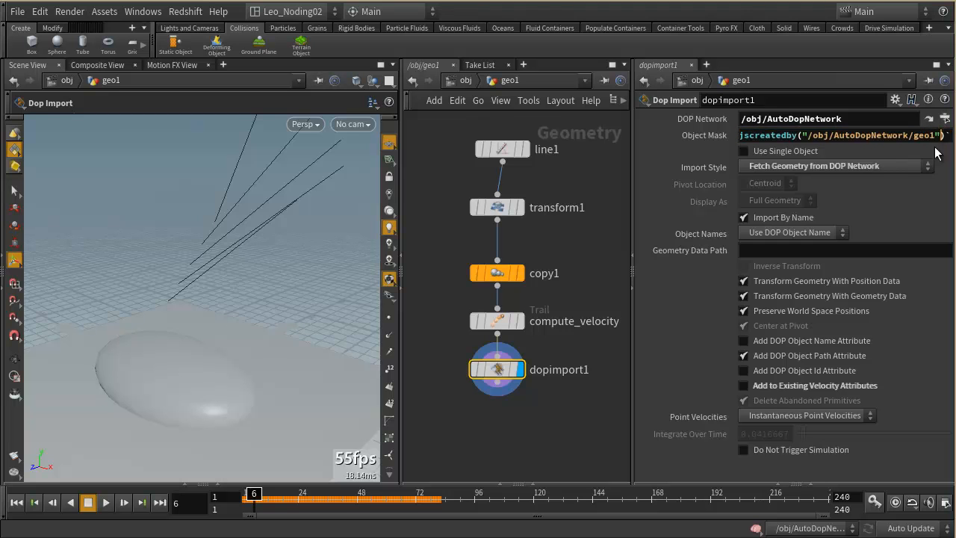
{"action": "middle_click_drag", "start_coordinate": [519, 412], "coordinate": [512, 362]}
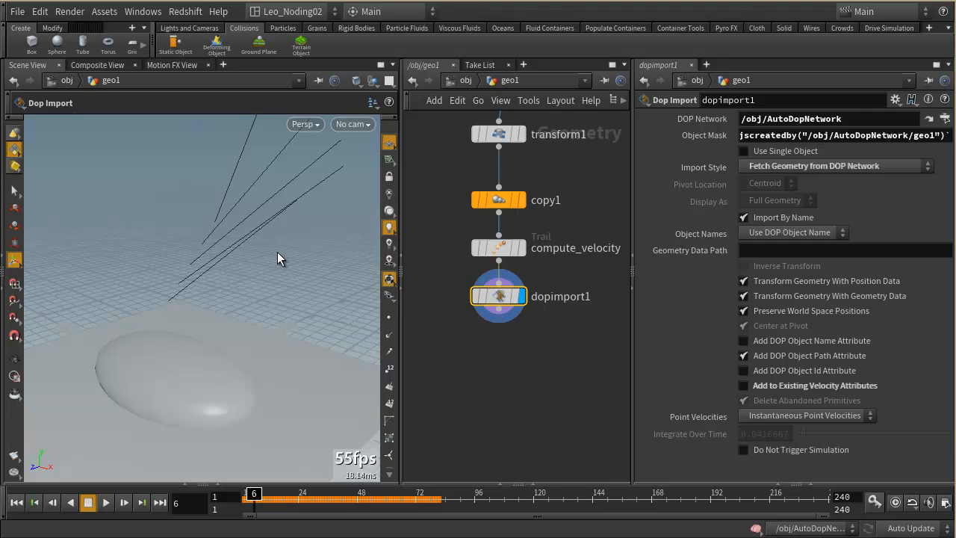
{"action": "mouse_move", "coordinate": [486, 303]}
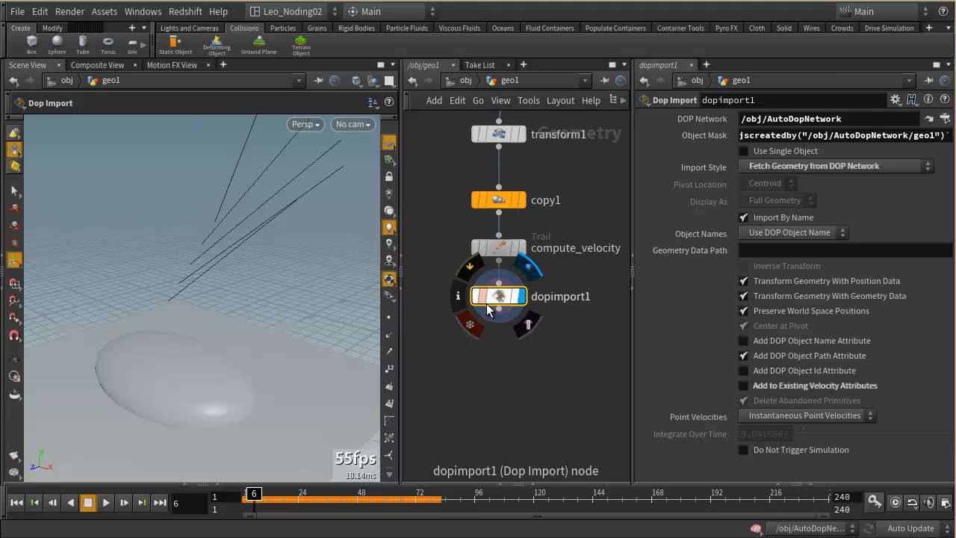
{"action": "key", "text": "Tab"}
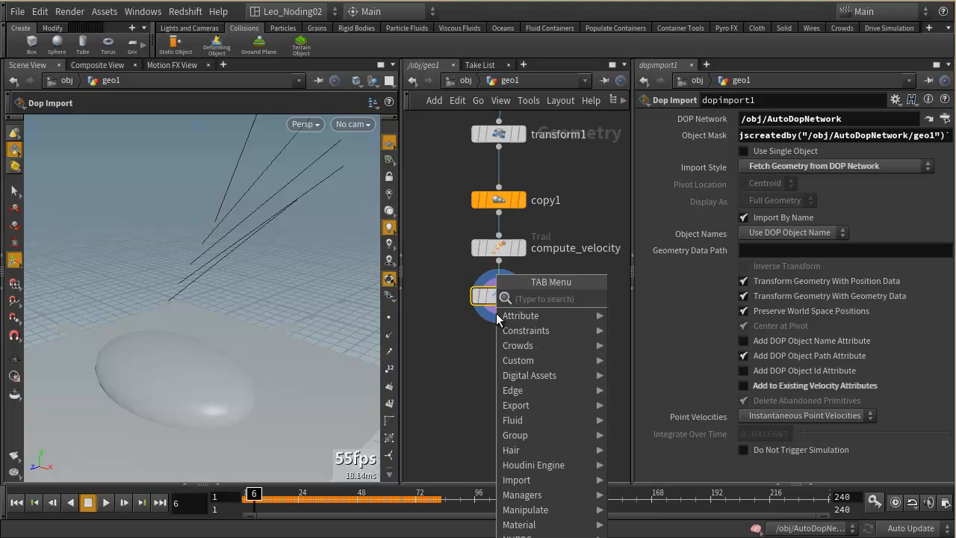
{"action": "type", "text": "poly"}
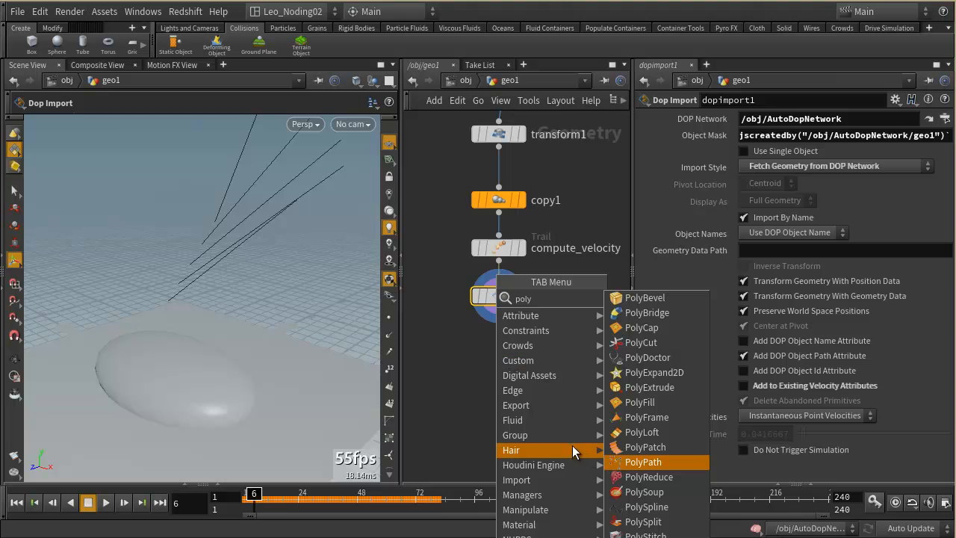
{"action": "left_click", "coordinate": [420, 375]}
{"action": "scroll", "coordinate": [473, 384], "scroll_direction": "up", "scroll_amount": 1}
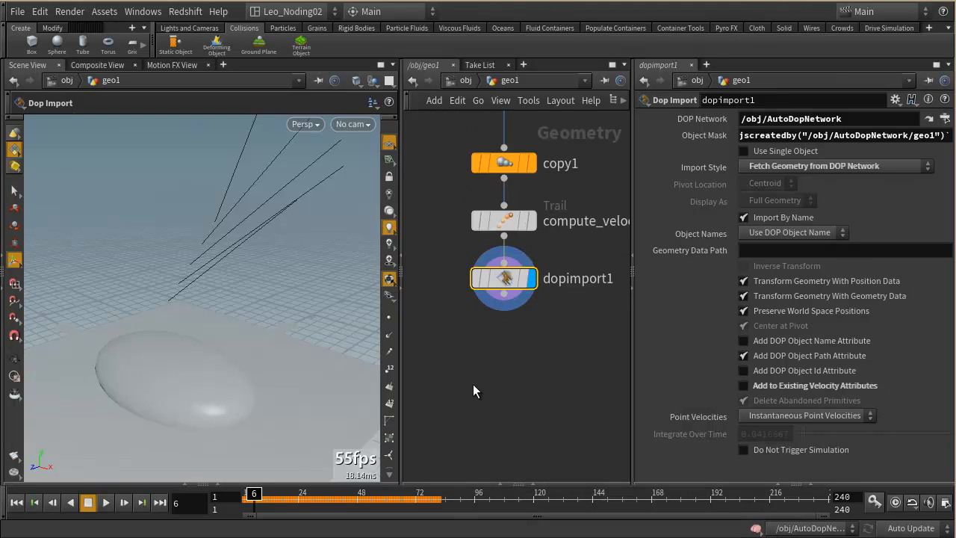
{"action": "middle_click_drag", "start_coordinate": [473, 384], "coordinate": [472, 247]}
{"action": "mouse_move", "coordinate": [502, 150]}
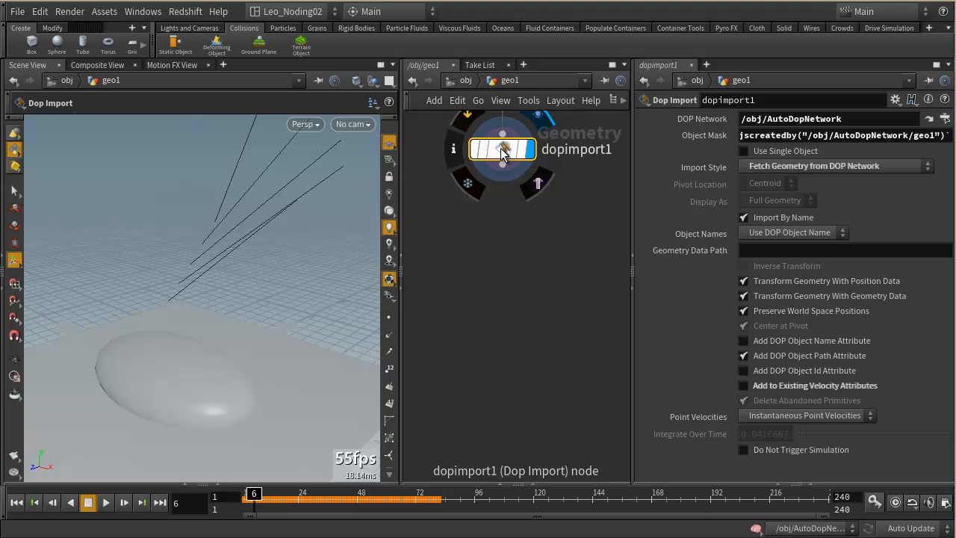
Add a PolyWire node below dopimport1, connect it to that node's output and display its result.
{"action": "key", "text": "Tab"}
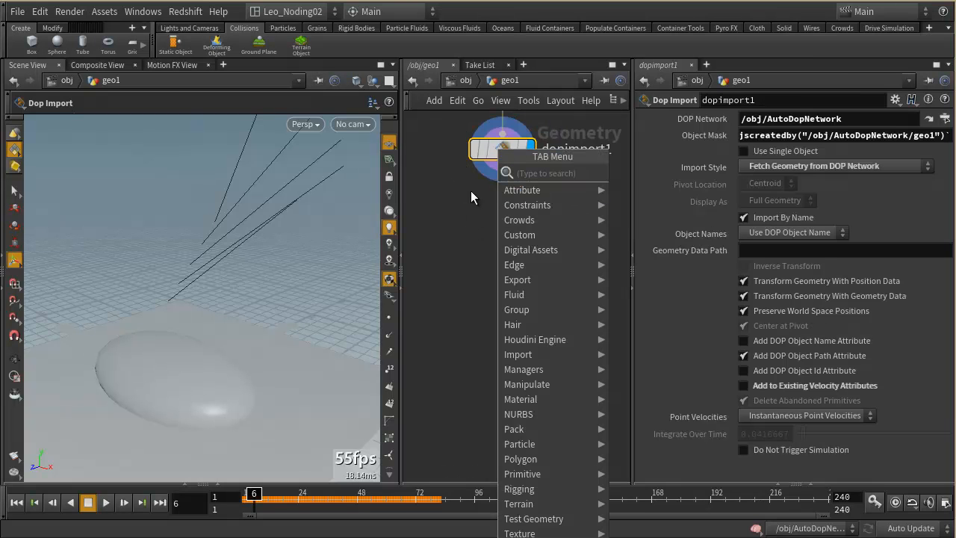
{"action": "type", "text": "poly"}
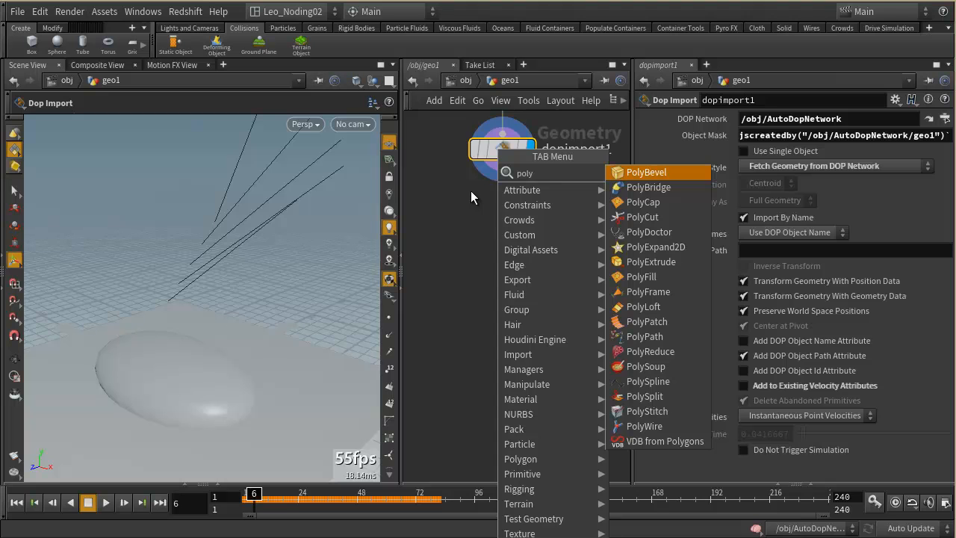
{"action": "left_click", "coordinate": [620, 426]}
{"action": "left_click", "coordinate": [513, 220]}
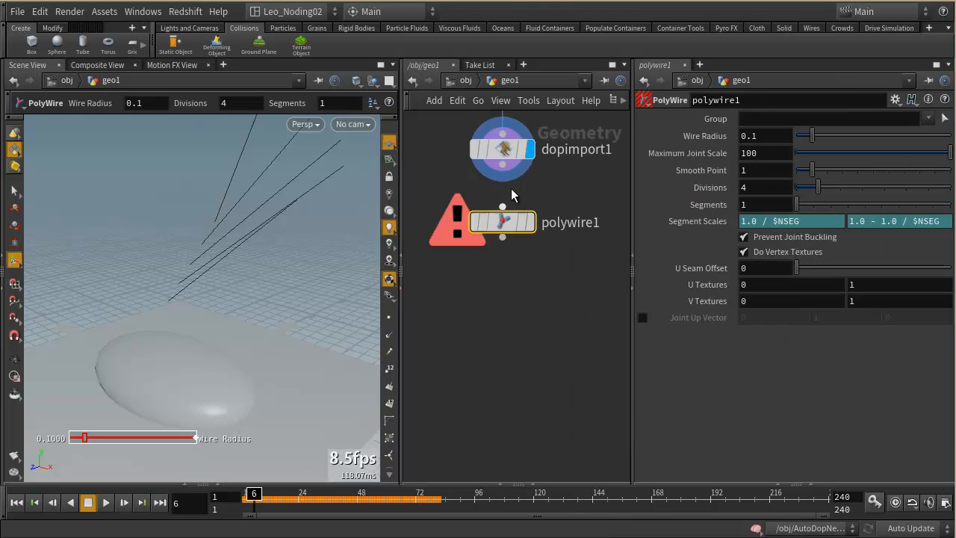
{"action": "left_click", "coordinate": [502, 206]}
{"action": "left_click", "coordinate": [502, 163]}
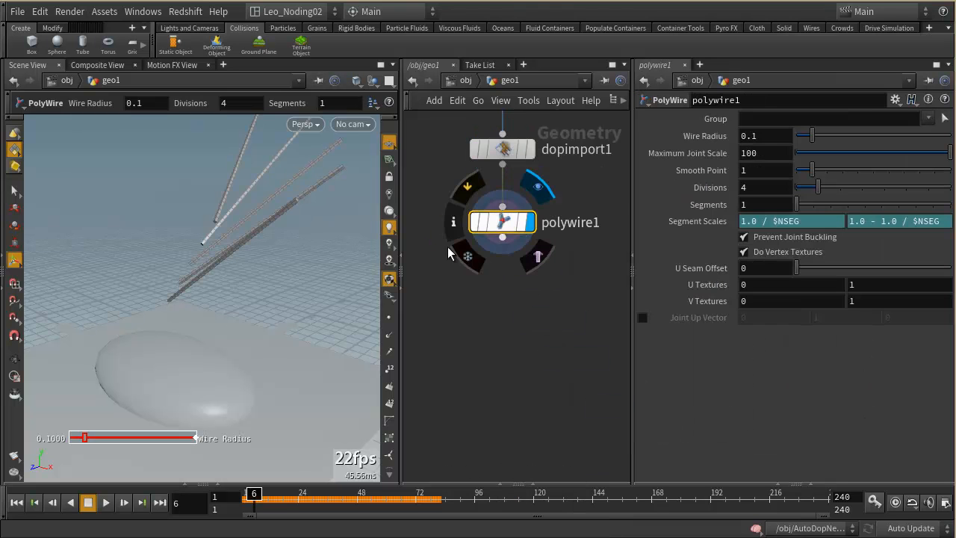
Set the PolyWire's Divisions to 7 to make the wires rounder and view them above the sphere.
{"action": "left_click_drag", "start_coordinate": [250, 237], "coordinate": [194, 252], "text": "alt"}
{"action": "right_click_drag", "start_coordinate": [195, 252], "coordinate": [297, 248], "text": "alt"}
{"action": "left_click_drag", "start_coordinate": [297, 249], "coordinate": [269, 249], "text": "alt"}
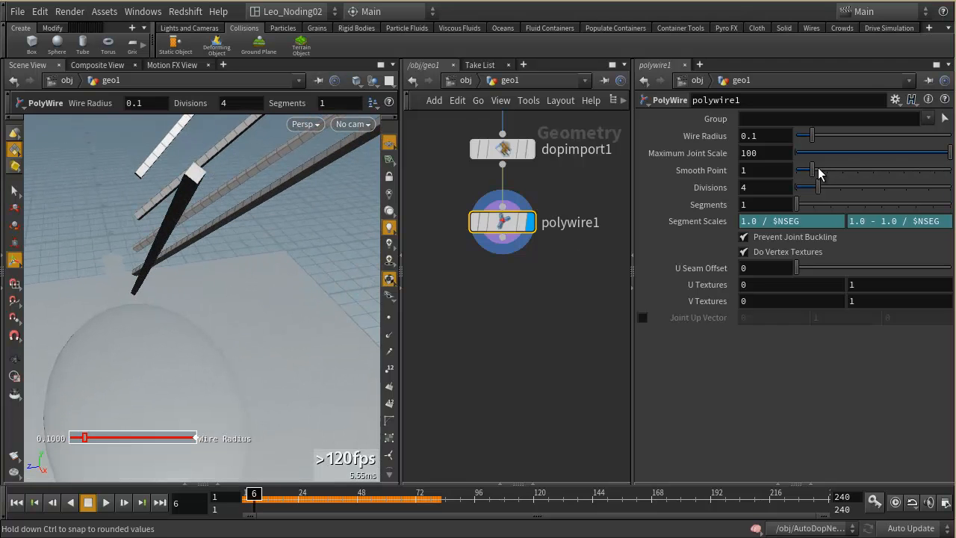
{"action": "left_click_drag", "start_coordinate": [816, 188], "coordinate": [886, 192]}
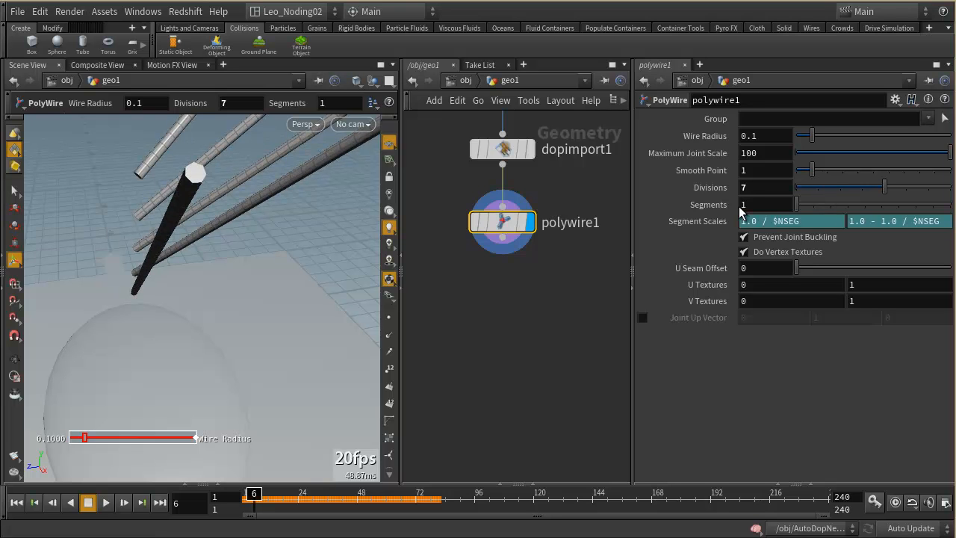
{"action": "key", "text": "Escape"}
{"action": "left_click_drag", "start_coordinate": [156, 299], "coordinate": [284, 316]}
{"action": "key", "text": "Return"}
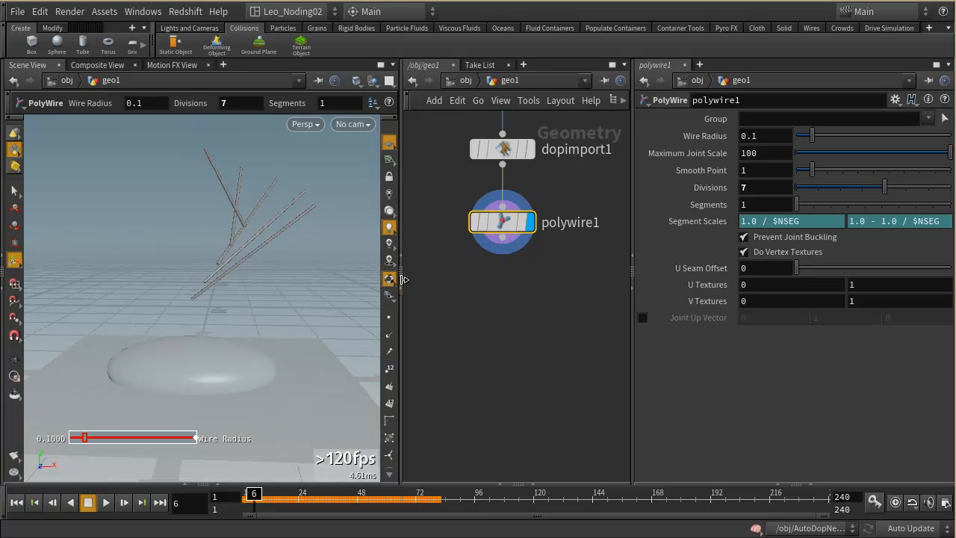
Examine the seven-division PolyWire tubes up close and the node chain leading to polywire1.
{"action": "key", "text": "Escape"}
{"action": "left_click_drag", "start_coordinate": [280, 289], "coordinate": [220, 294]}
{"action": "right_click_drag", "start_coordinate": [220, 294], "coordinate": [316, 314]}
{"action": "left_click_drag", "start_coordinate": [317, 313], "coordinate": [222, 296]}
{"action": "key", "text": "Return"}
{"action": "middle_click_drag", "start_coordinate": [462, 297], "coordinate": [495, 393]}
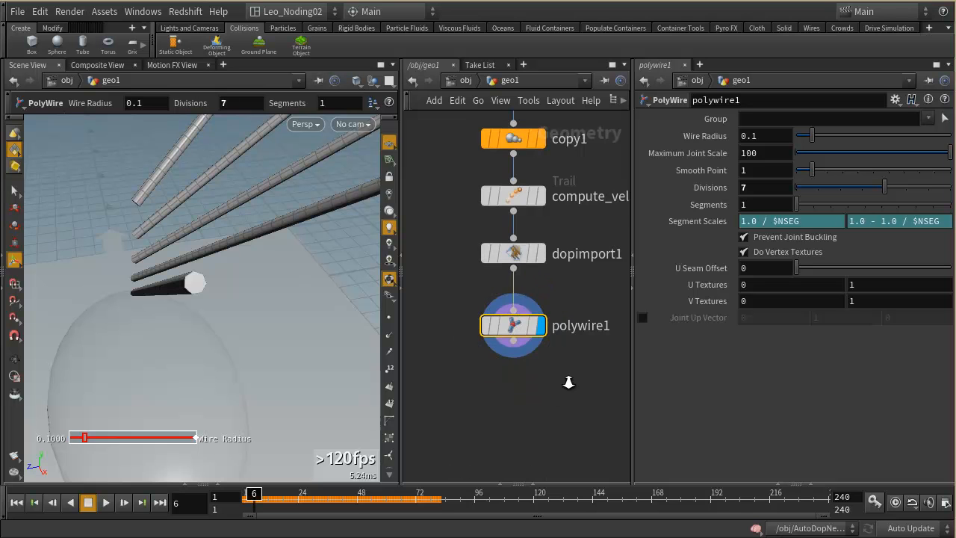
{"action": "scroll", "coordinate": [572, 381], "scroll_direction": "down", "scroll_amount": 3}
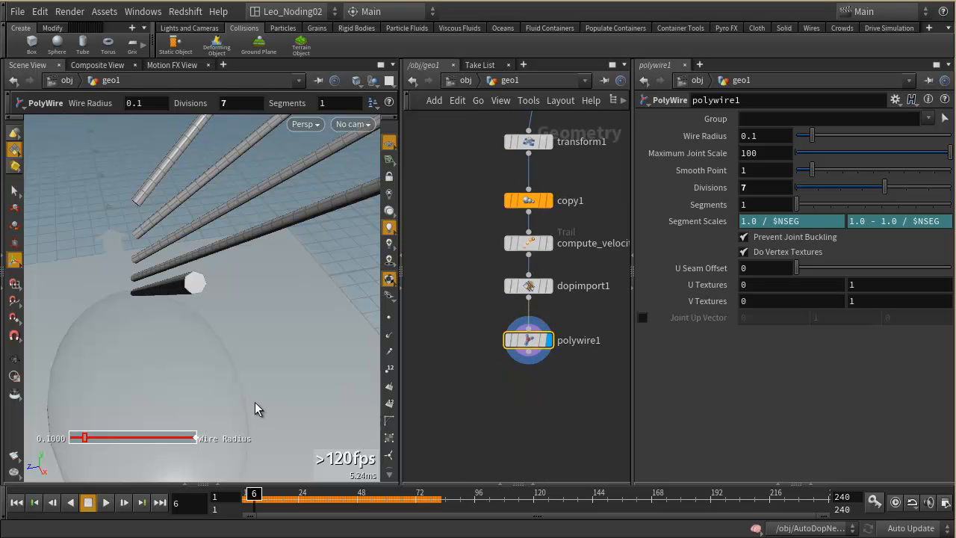
Play the wire simulation, scrub back to frame 40, and examine the bent tubes from several angles.
{"action": "key", "text": "Escape"}
{"action": "left_click_drag", "start_coordinate": [291, 346], "coordinate": [234, 324]}
{"action": "key", "text": "Return"}
{"action": "left_click", "coordinate": [107, 503]}
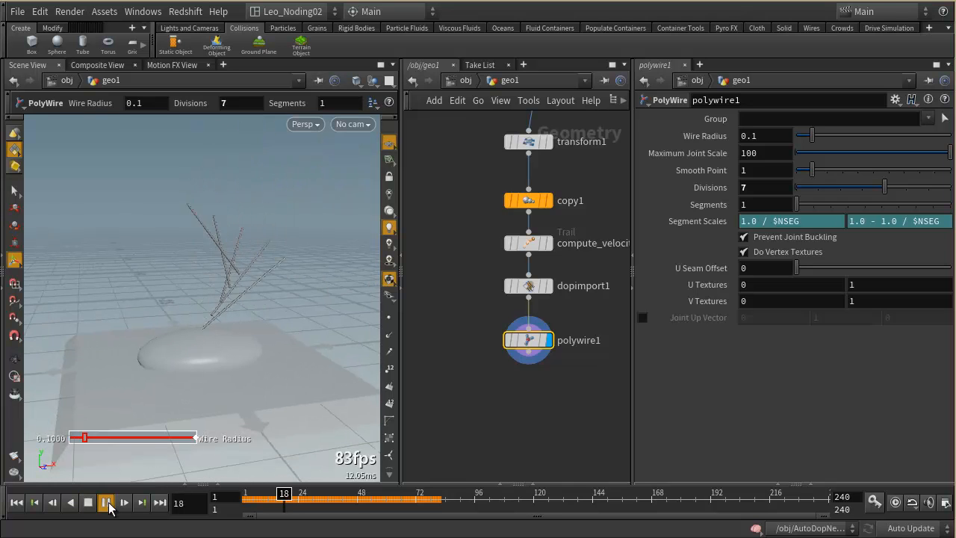
{"action": "left_click", "coordinate": [90, 504]}
{"action": "left_click_drag", "start_coordinate": [224, 382], "coordinate": [209, 361], "text": "alt"}
{"action": "left_click_drag", "start_coordinate": [453, 502], "coordinate": [338, 502]}
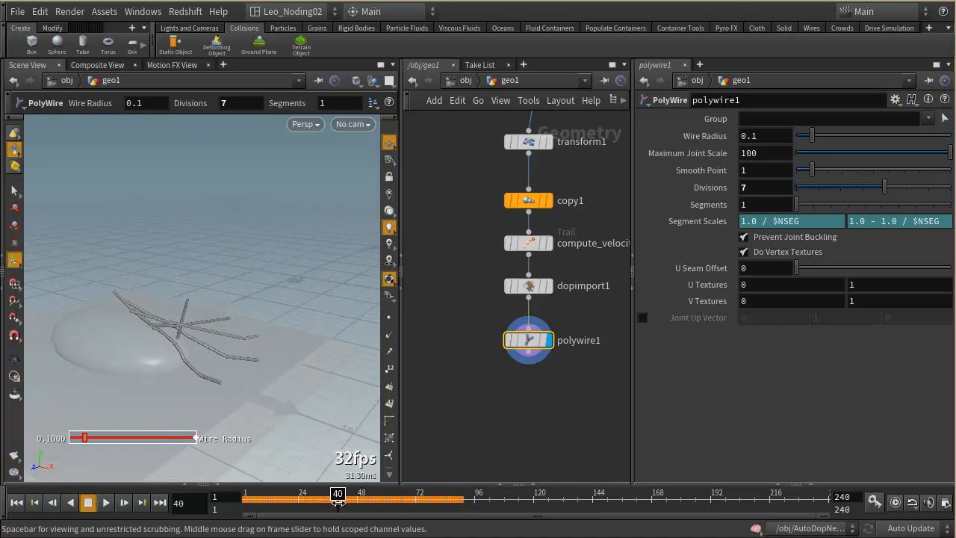
{"action": "left_click_drag", "start_coordinate": [207, 336], "coordinate": [159, 312], "text": "alt"}
{"action": "right_click_drag", "start_coordinate": [159, 312], "coordinate": [223, 377], "text": "alt"}
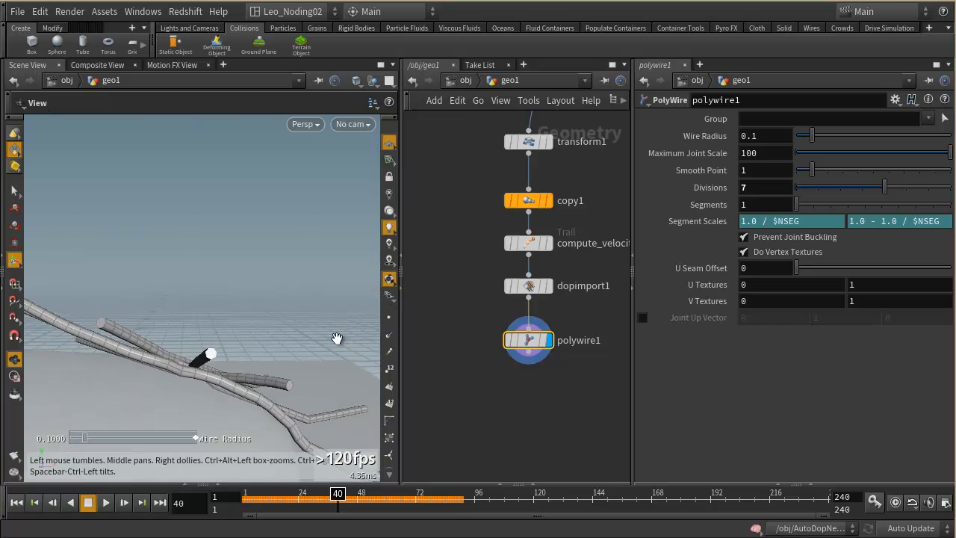
{"action": "middle_click_drag", "start_coordinate": [222, 377], "coordinate": [233, 341], "text": "alt"}
{"action": "left_click_drag", "start_coordinate": [220, 342], "coordinate": [186, 355], "text": "alt"}
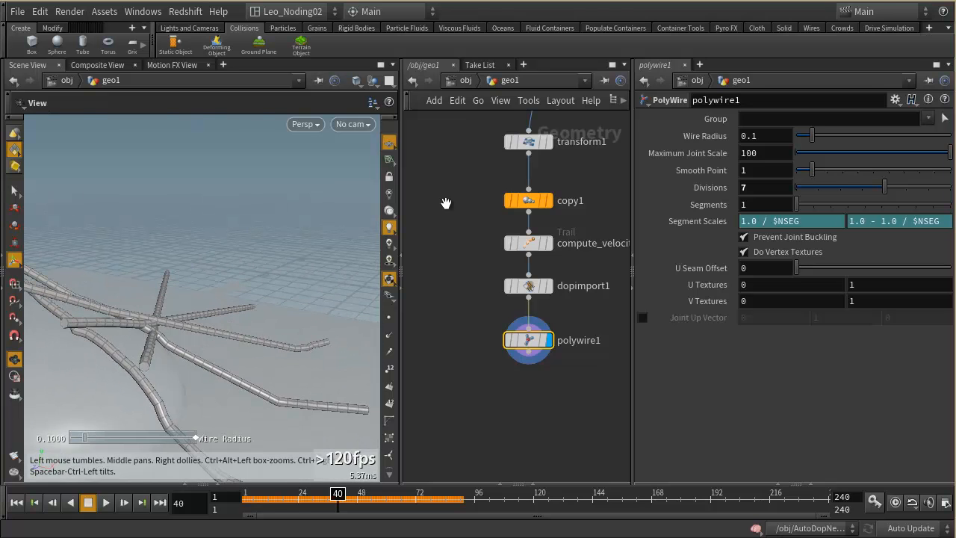
Return to the object level and delete every node of the wire setup.
{"action": "left_click", "coordinate": [463, 80]}
{"action": "scroll", "coordinate": [486, 193], "scroll_direction": "down", "scroll_amount": 3}
{"action": "left_click_drag", "start_coordinate": [448, 168], "coordinate": [587, 295]}
{"action": "key", "text": "Delete"}
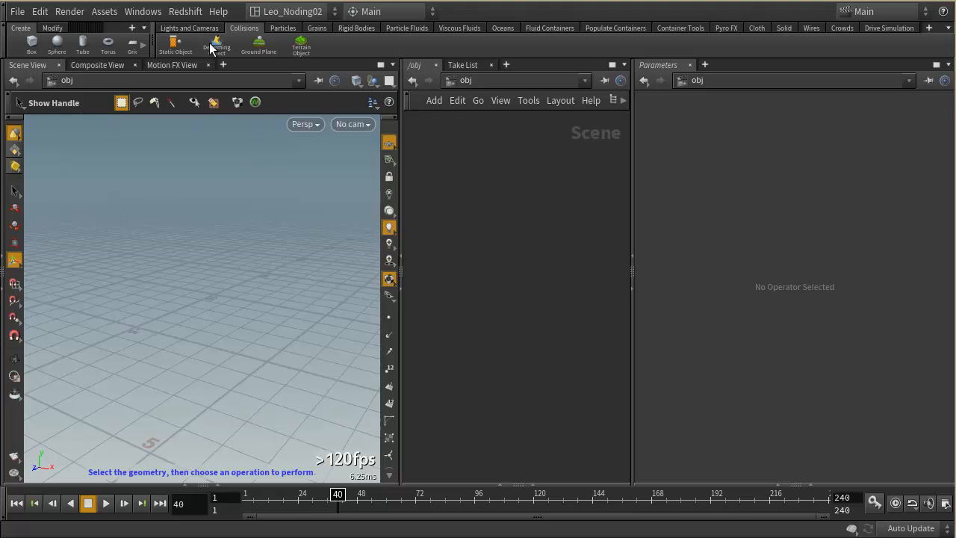
Widen the creation shelf, create a grid at the origin, and raise it to about 3.34 in Y.
{"action": "left_click_drag", "start_coordinate": [149, 27], "coordinate": [315, 29]}
{"action": "left_click", "coordinate": [136, 44], "text": "ctrl"}
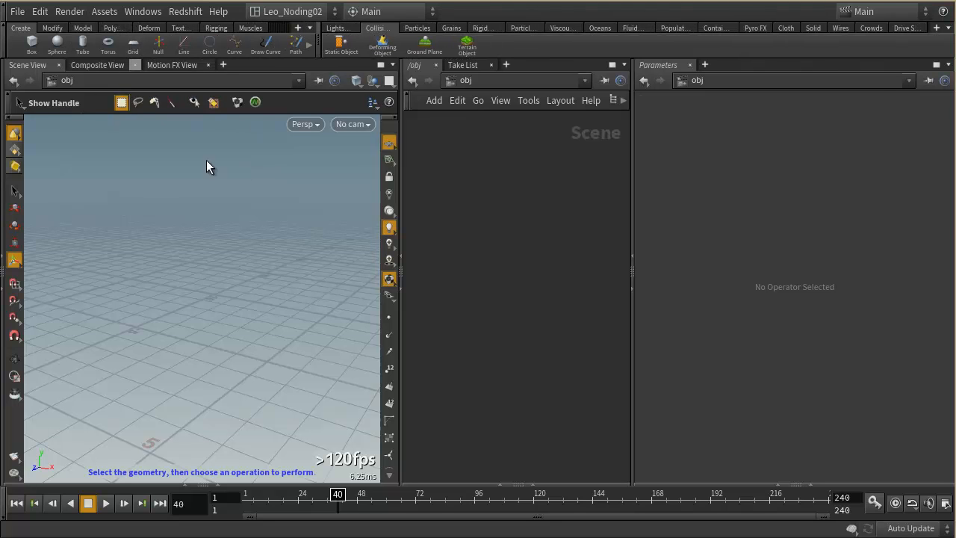
{"action": "middle_click_drag", "start_coordinate": [128, 397], "coordinate": [283, 362], "text": "alt"}
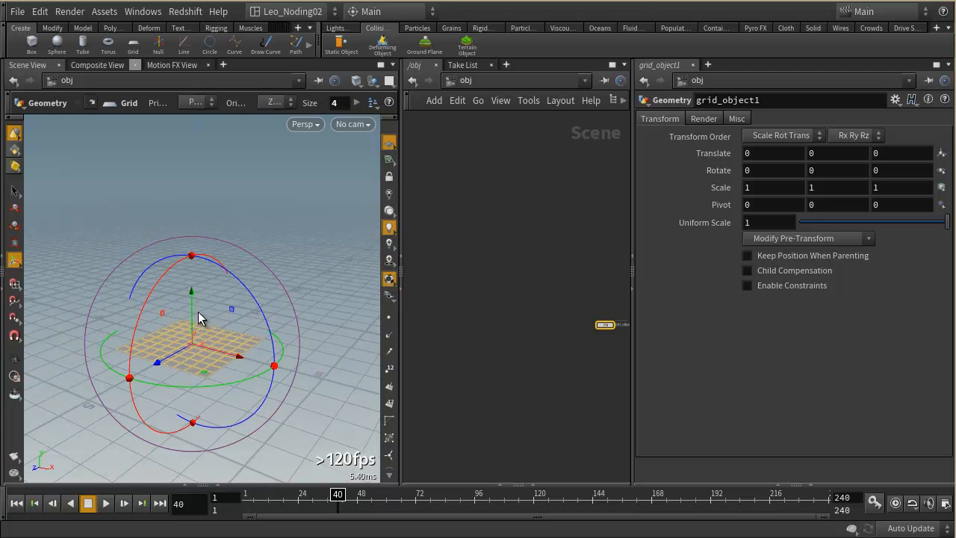
{"action": "left_click_drag", "start_coordinate": [192, 299], "coordinate": [201, 214]}
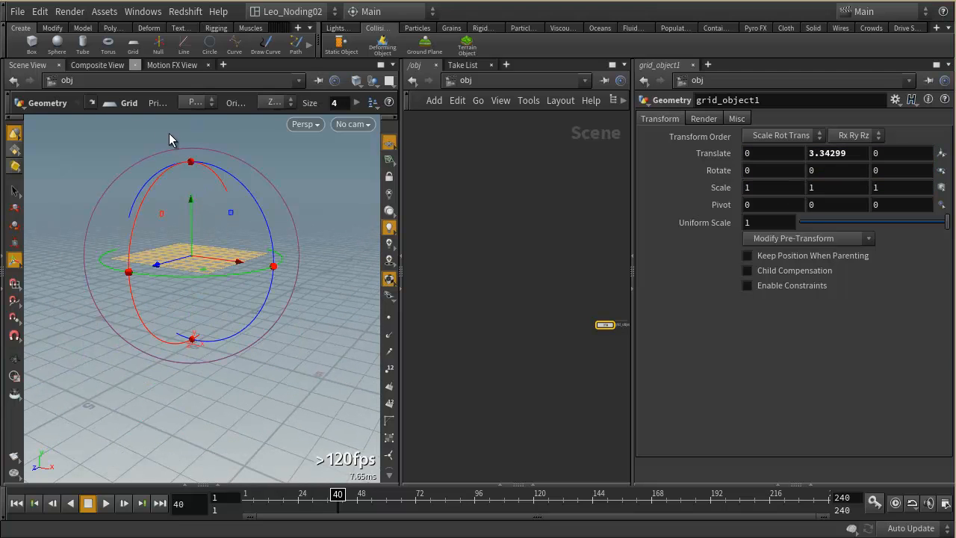
Create a sphere at the origin below the grid and set its Uniform Scale to 2.3.
{"action": "left_click", "coordinate": [59, 43], "text": "ctrl"}
{"action": "left_click_drag", "start_coordinate": [231, 298], "coordinate": [206, 361], "text": "alt"}
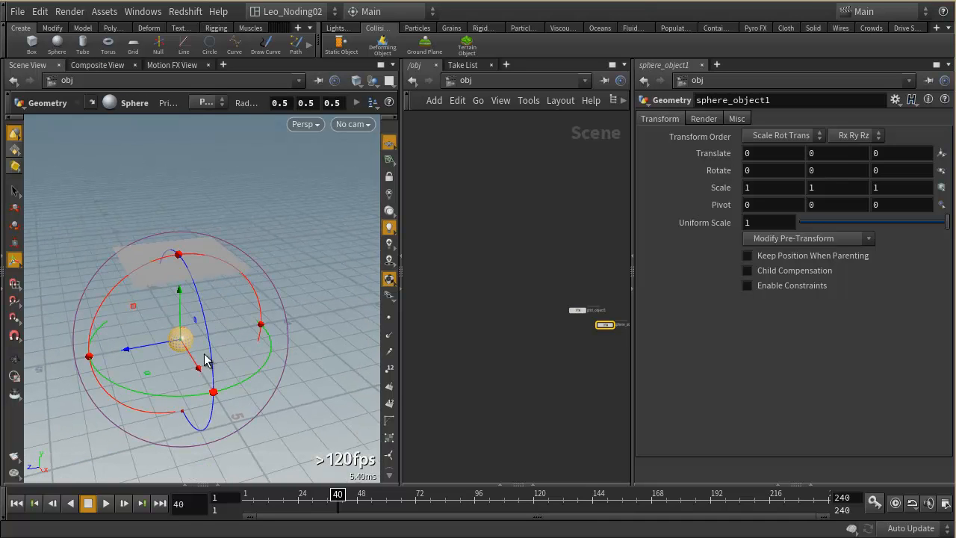
{"action": "middle_click_drag", "start_coordinate": [700, 222], "coordinate": [799, 223]}
{"action": "left_click_drag", "start_coordinate": [336, 264], "coordinate": [301, 256], "text": "alt"}
{"action": "left_click_drag", "start_coordinate": [271, 329], "coordinate": [288, 298], "text": "alt"}
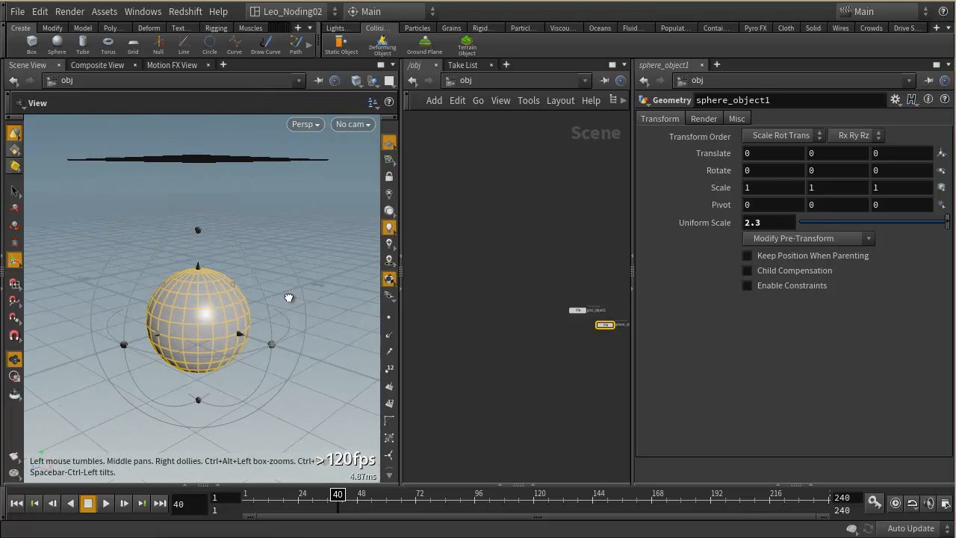
{"action": "key", "text": "Return"}
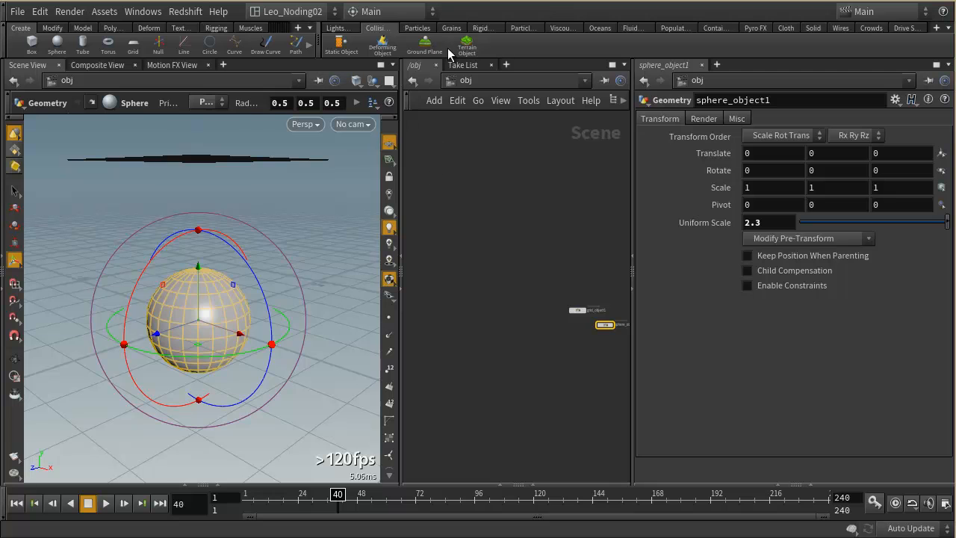
Add a ground plane and lower it to about -1.35 in Y, beneath the sphere.
{"action": "left_click", "coordinate": [426, 47]}
{"action": "left_click_drag", "start_coordinate": [202, 278], "coordinate": [209, 320]}
{"action": "key", "text": "Escape"}
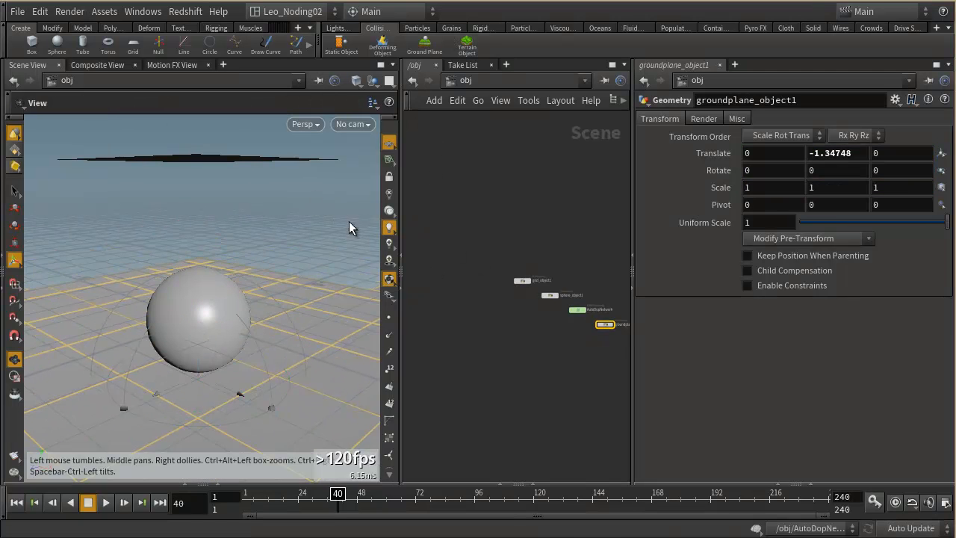
Turn the raised grid into a Cloth Object.
{"action": "left_click_drag", "start_coordinate": [238, 183], "coordinate": [218, 183]}
{"action": "left_click", "coordinate": [209, 171]}
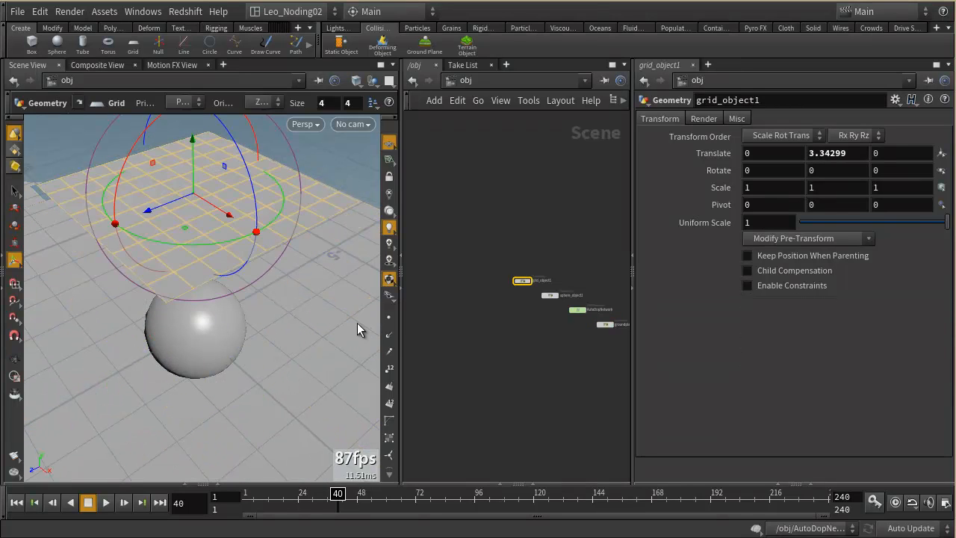
{"action": "left_click_drag", "start_coordinate": [296, 300], "coordinate": [280, 262], "text": "alt"}
{"action": "right_click_drag", "start_coordinate": [280, 262], "coordinate": [212, 268], "text": "alt"}
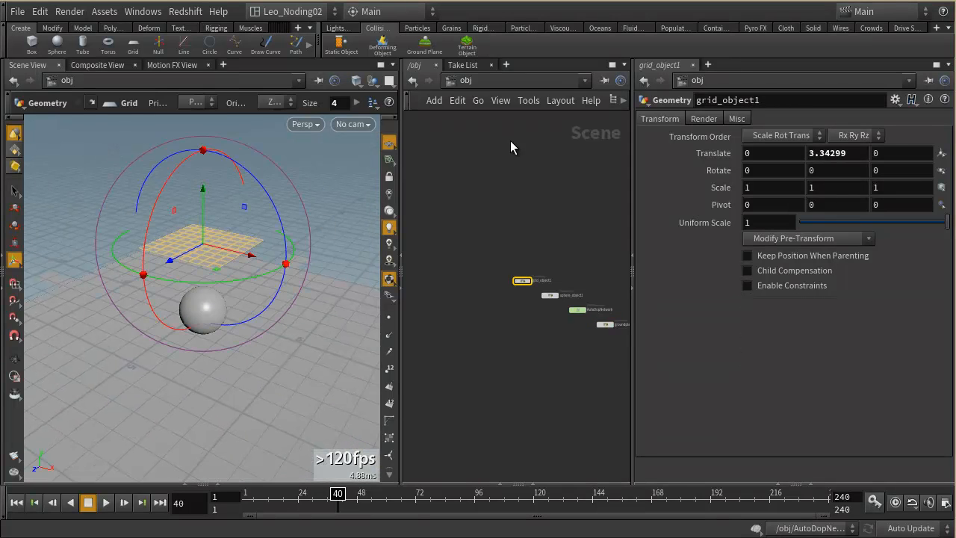
{"action": "left_click", "coordinate": [784, 27]}
{"action": "left_click", "coordinate": [342, 42]}
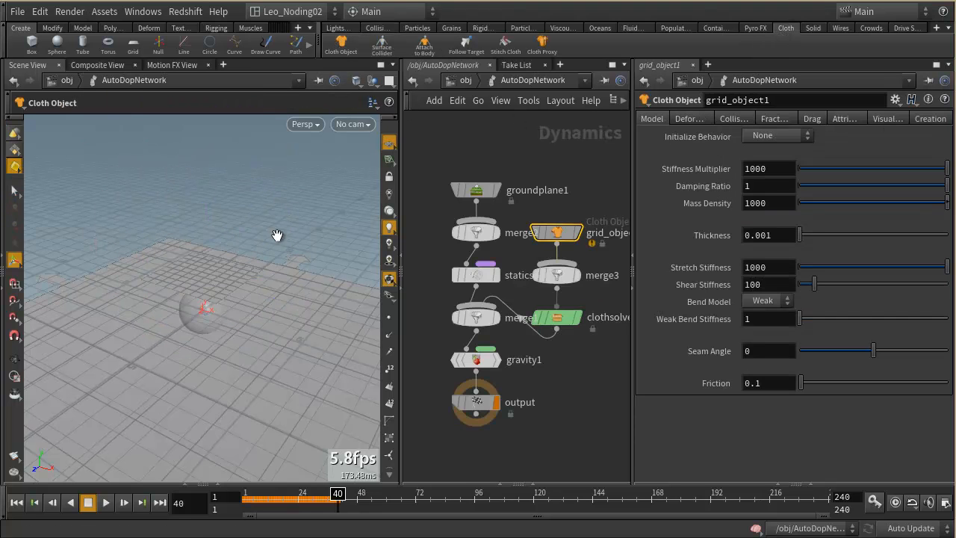
Play the cloth simulation from frame 1, stop it, and examine how the grid meets the sphere.
{"action": "left_click_drag", "start_coordinate": [277, 231], "coordinate": [259, 256], "text": "alt"}
{"action": "left_click", "coordinate": [16, 503]}
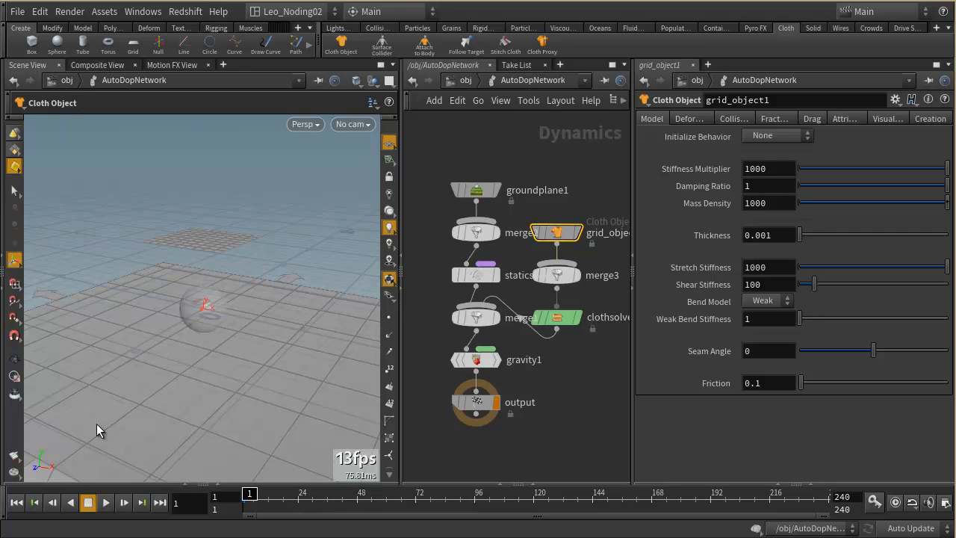
{"action": "right_click_drag", "start_coordinate": [169, 372], "coordinate": [210, 333], "text": "alt"}
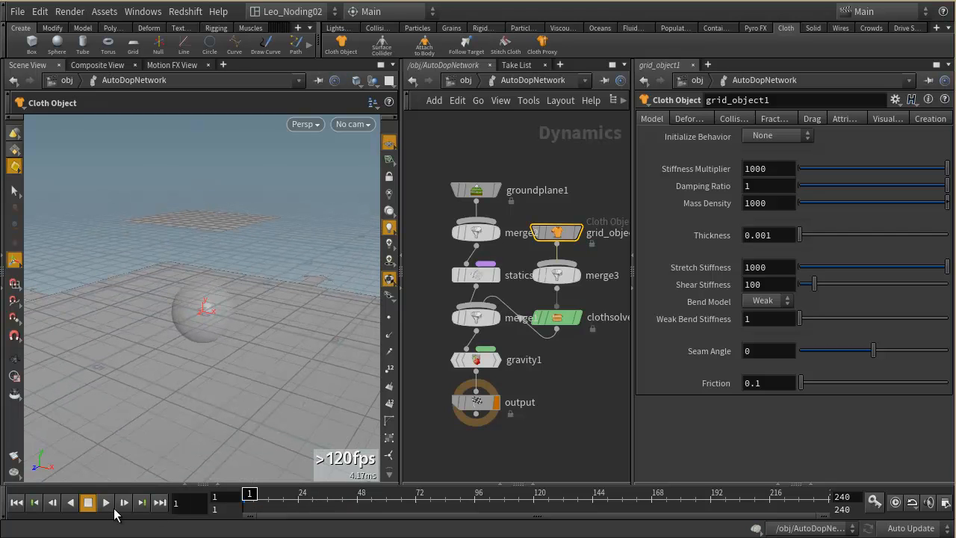
{"action": "left_click", "coordinate": [107, 502]}
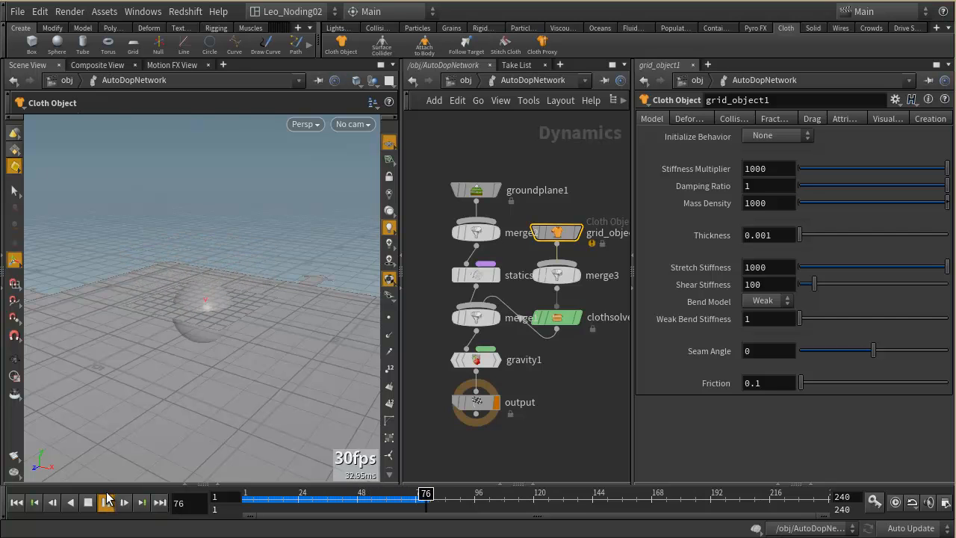
{"action": "left_click", "coordinate": [91, 502]}
{"action": "right_click_drag", "start_coordinate": [241, 294], "coordinate": [291, 378], "text": "alt"}
{"action": "left_click_drag", "start_coordinate": [291, 378], "coordinate": [271, 374], "text": "alt"}
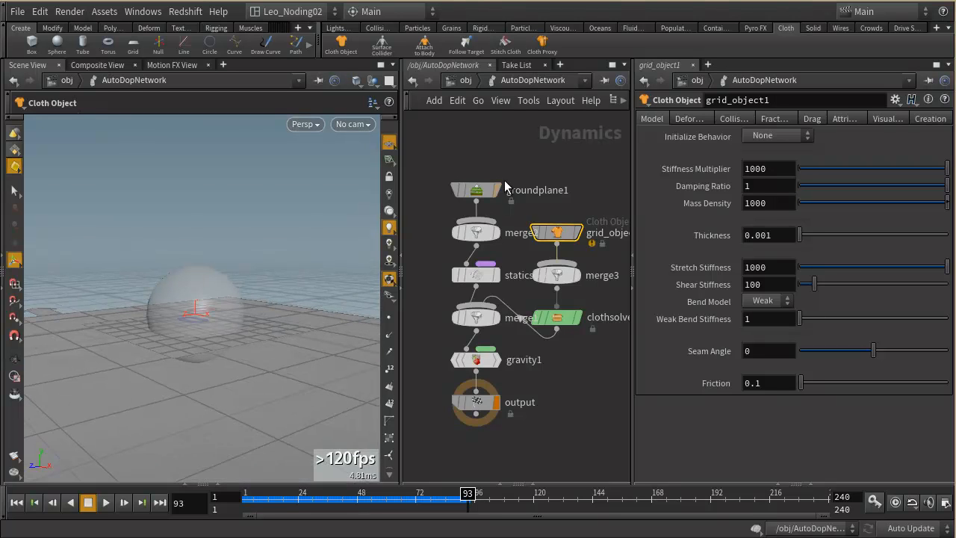
Return to the object level at frame 1 and make the sphere a Static Object collider.
{"action": "left_click", "coordinate": [465, 79]}
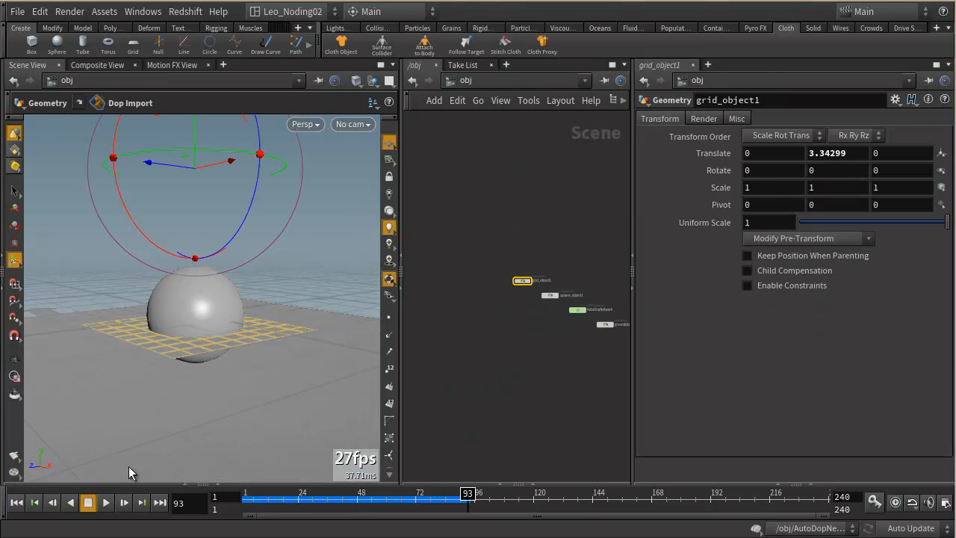
{"action": "left_click", "coordinate": [34, 503]}
{"action": "scroll", "coordinate": [562, 320], "scroll_direction": "up", "scroll_amount": 5}
{"action": "left_click", "coordinate": [489, 283]}
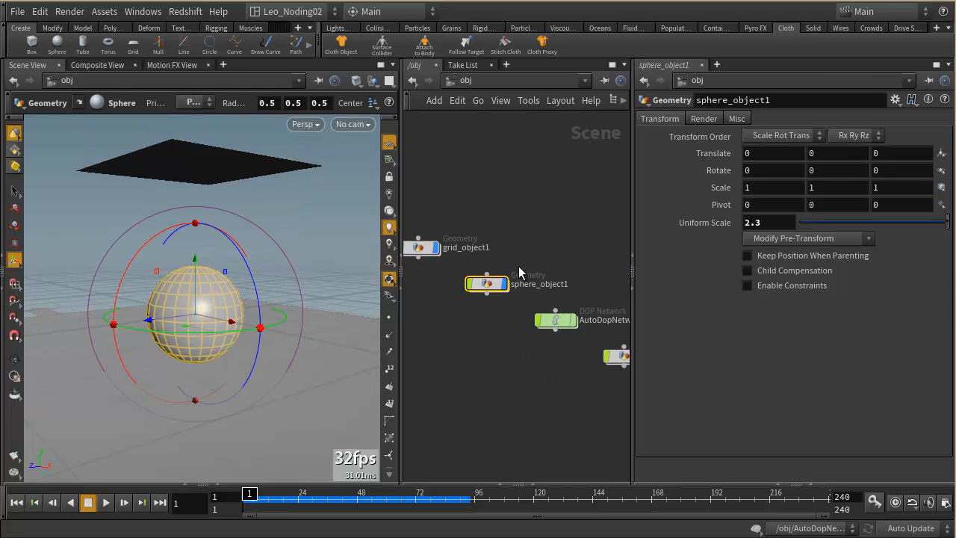
{"action": "left_click", "coordinate": [375, 28]}
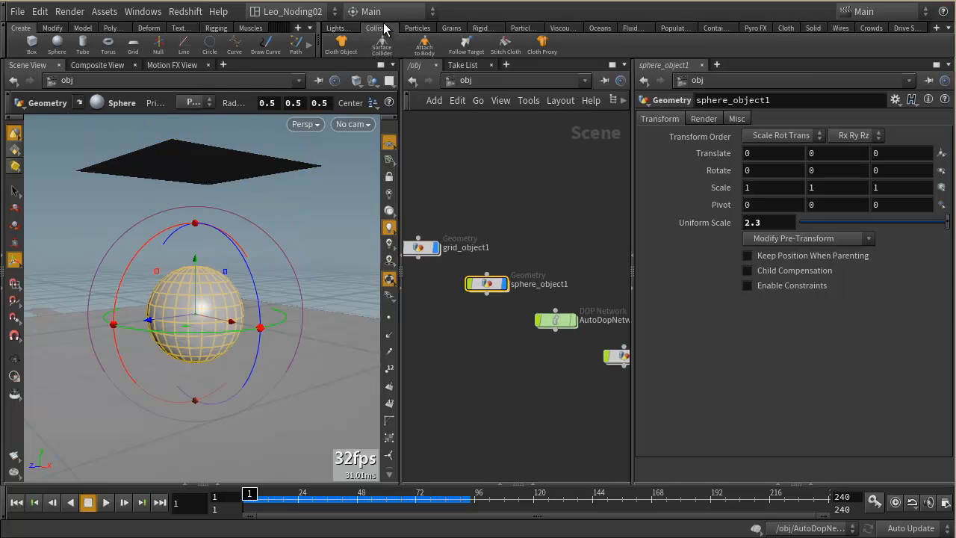
{"action": "left_click", "coordinate": [340, 45]}
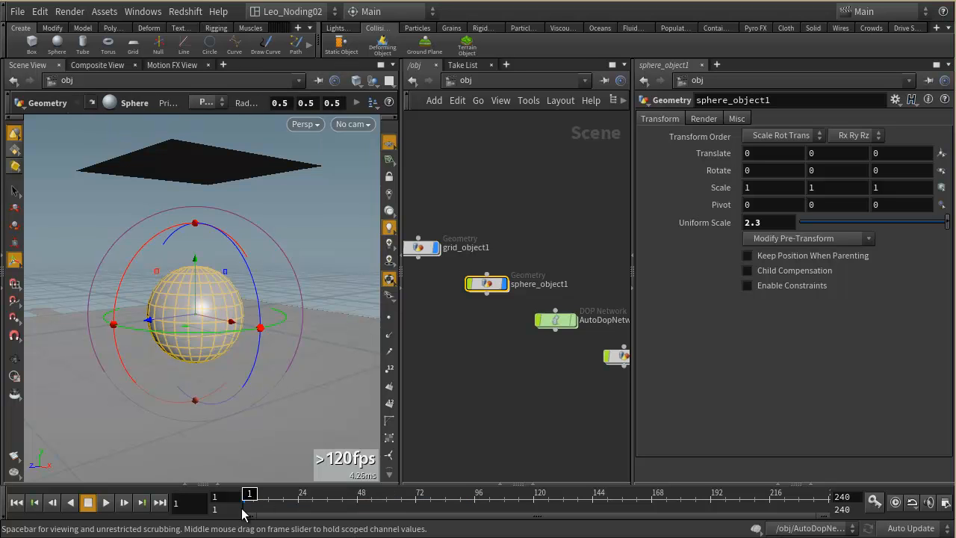
Play the simulation again and examine how the cloth falls over the sphere.
{"action": "left_click", "coordinate": [107, 503]}
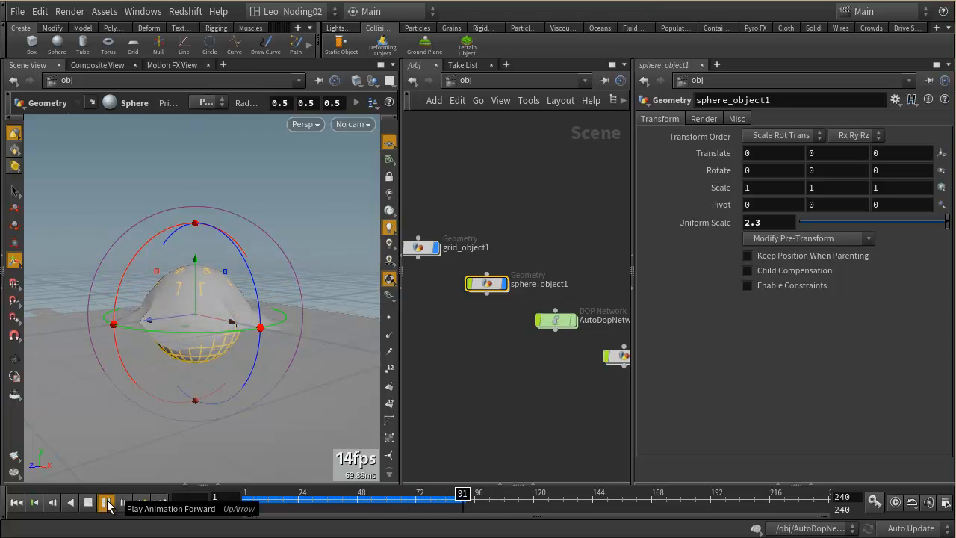
{"action": "left_click", "coordinate": [98, 505]}
{"action": "left_click_drag", "start_coordinate": [286, 326], "coordinate": [272, 342], "text": "alt"}
Delete all objects of the cloth setup and return the timeline to frame 1.
{"action": "scroll", "coordinate": [580, 254], "scroll_direction": "down", "scroll_amount": 5}
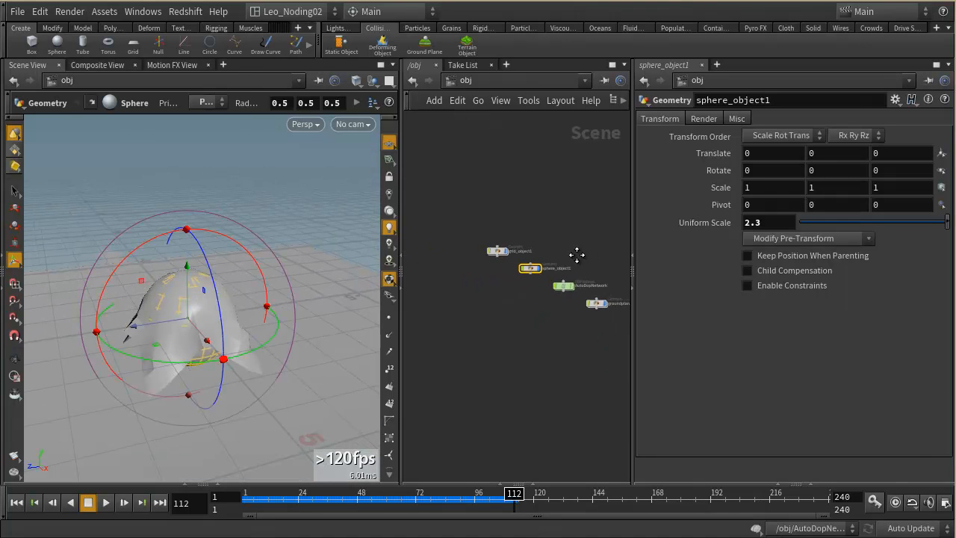
{"action": "left_click_drag", "start_coordinate": [452, 207], "coordinate": [605, 346]}
{"action": "key", "text": "Delete"}
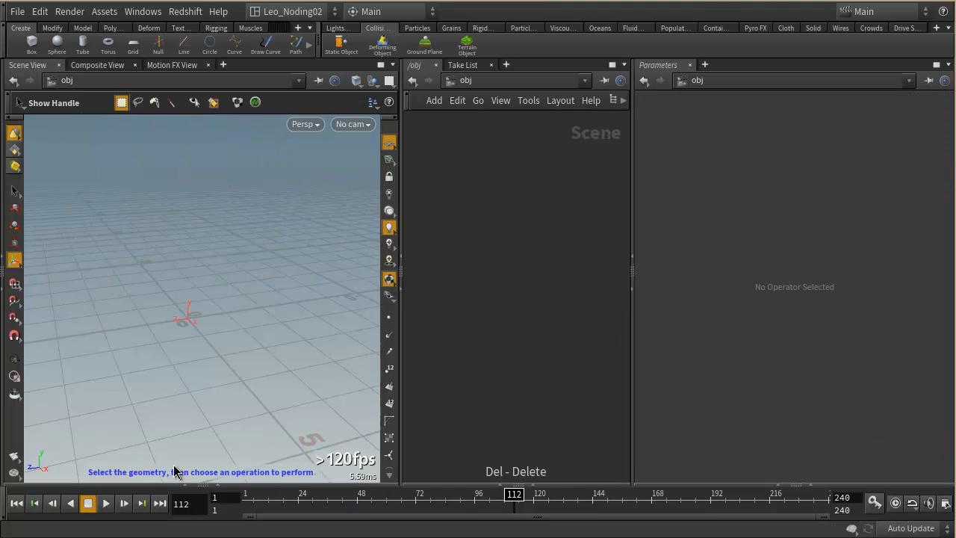
{"action": "left_click", "coordinate": [16, 504]}
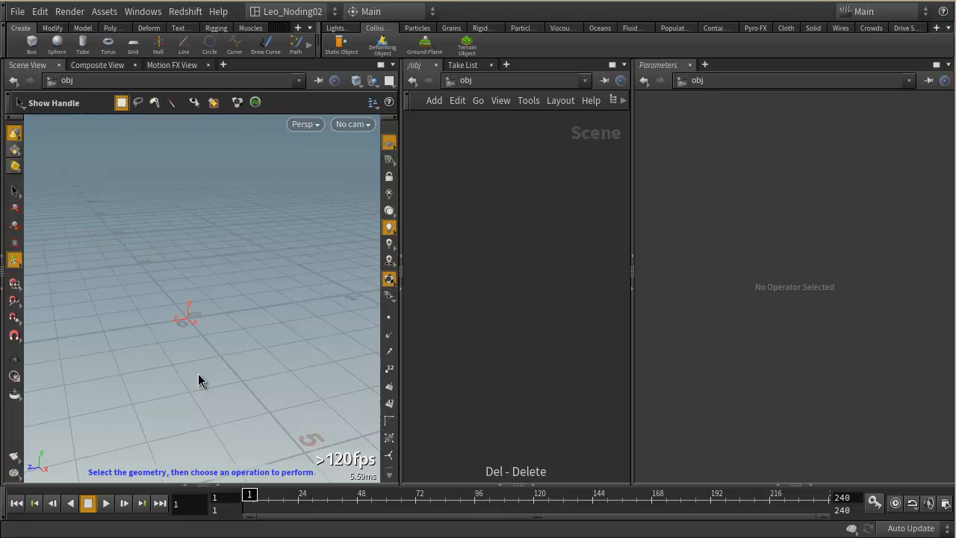
Widen the network editor by narrowing the parameter pane.
{"action": "key", "text": "Escape"}
{"action": "left_click_drag", "start_coordinate": [211, 247], "coordinate": [249, 231]}
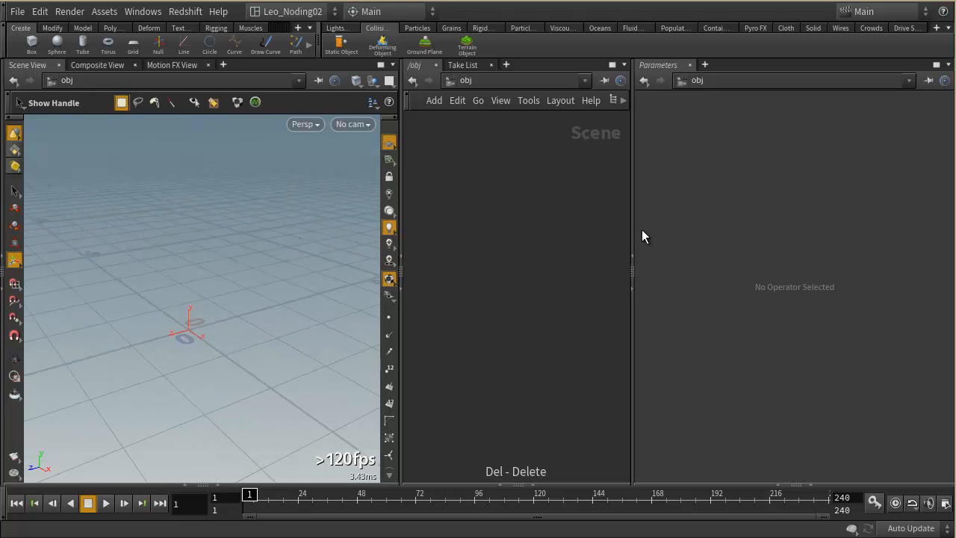
{"action": "left_click_drag", "start_coordinate": [632, 220], "coordinate": [706, 226]}
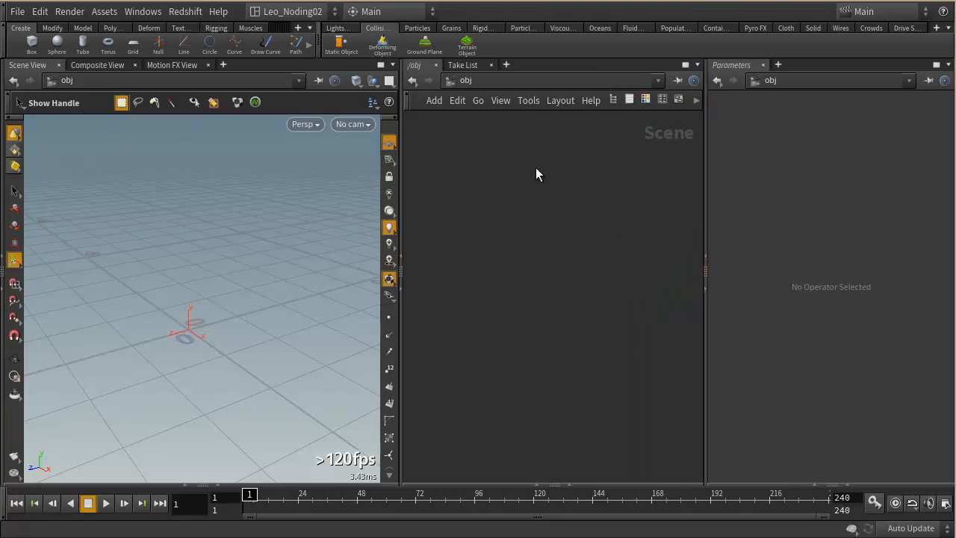
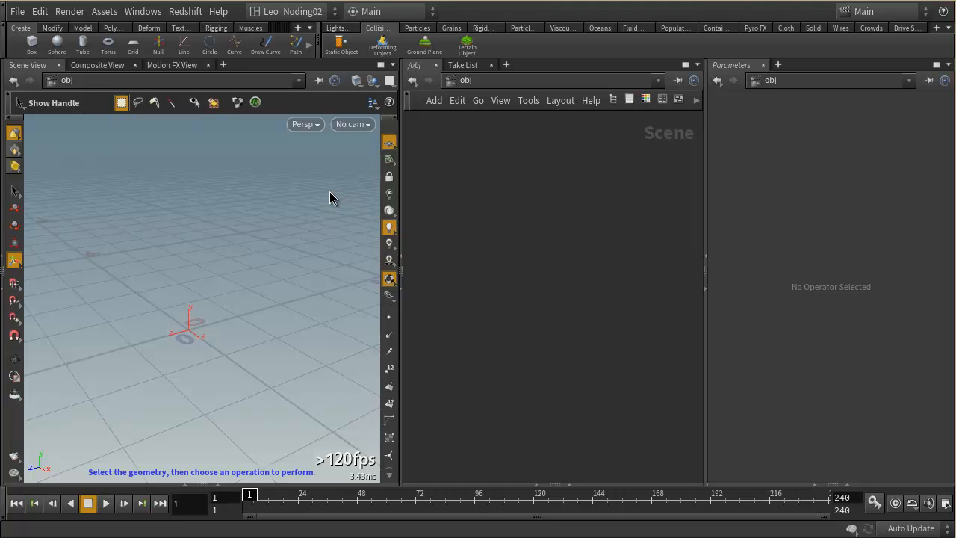
Add the Test Geometry: Squab model at the origin and frame it in the viewport.
{"action": "key", "text": "Tab"}
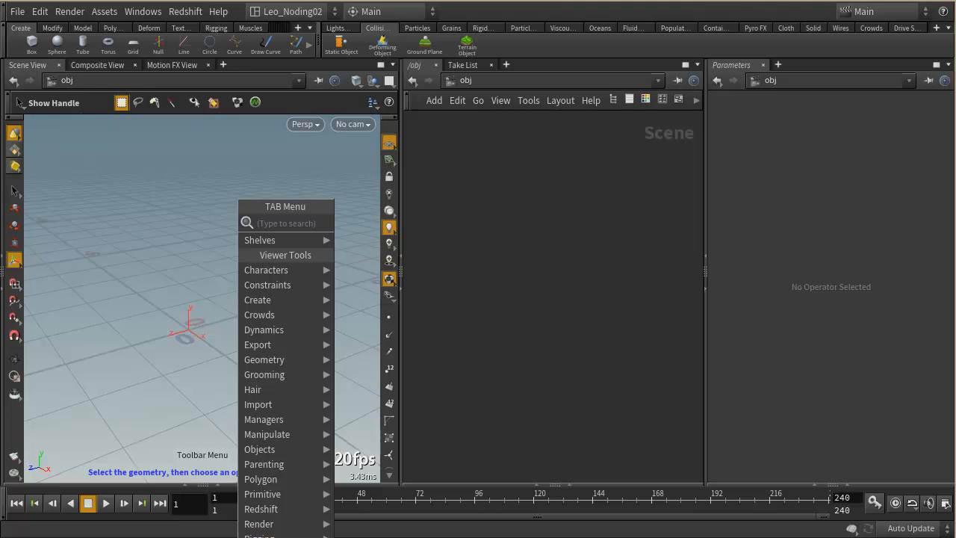
{"action": "left_click", "coordinate": [288, 537]}
{"action": "key", "text": "Return"}
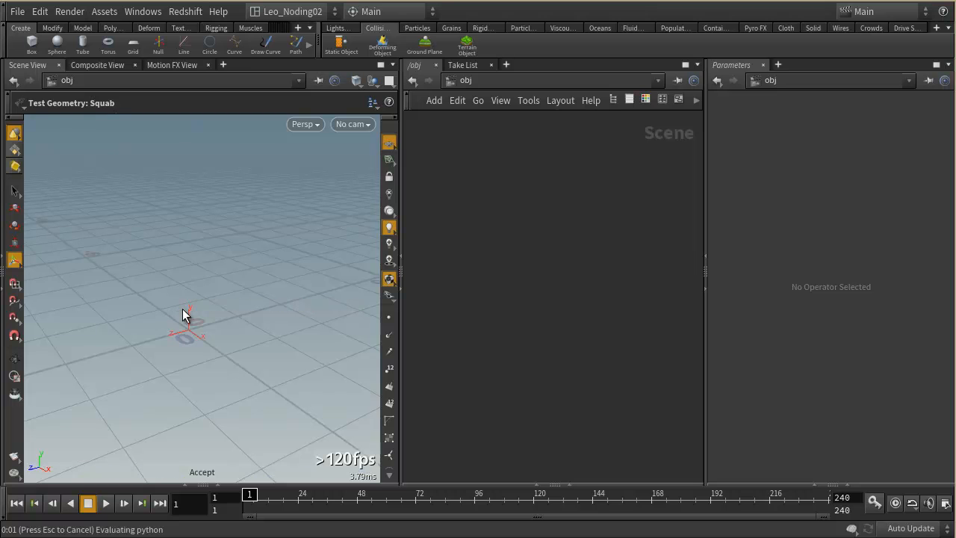
{"action": "key", "text": "Escape"}
{"action": "left_click_drag", "start_coordinate": [202, 318], "coordinate": [264, 304]}
{"action": "right_click_drag", "start_coordinate": [264, 304], "coordinate": [334, 306]}
{"action": "left_click", "coordinate": [507, 315]}
{"action": "right_click_drag", "start_coordinate": [254, 299], "coordinate": [130, 281]}
{"action": "left_click_drag", "start_coordinate": [254, 307], "coordinate": [214, 323]}
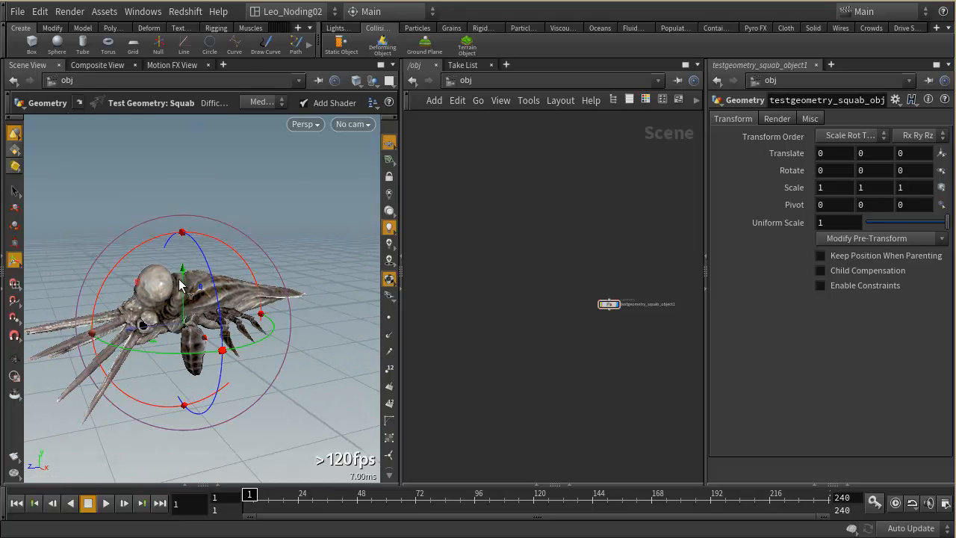
Raise the Squab model above the ground to a Translate Y of about 2.29.
{"action": "left_click_drag", "start_coordinate": [613, 305], "coordinate": [550, 274]}
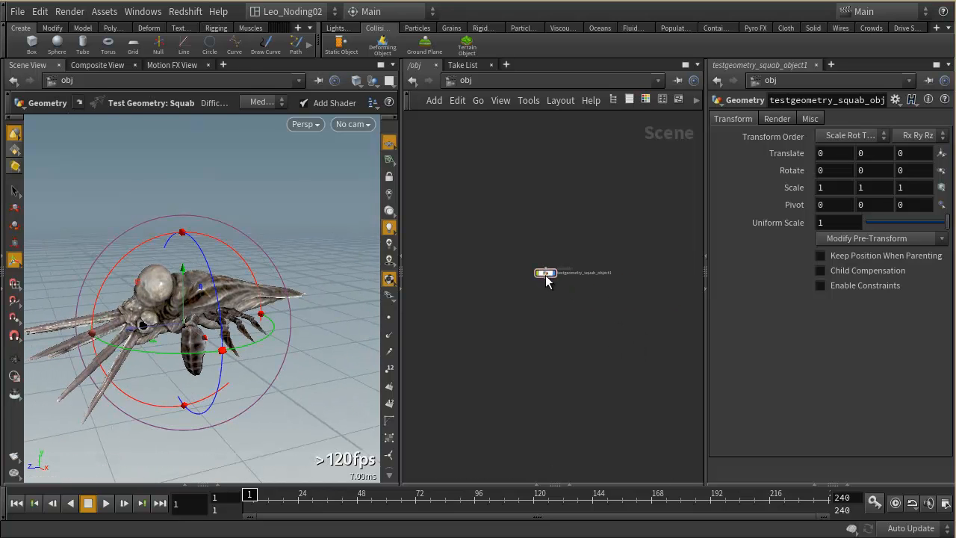
{"action": "left_click_drag", "start_coordinate": [182, 268], "coordinate": [185, 129]}
{"action": "right_click_drag", "start_coordinate": [273, 301], "coordinate": [190, 334]}
{"action": "left_click_drag", "start_coordinate": [236, 320], "coordinate": [303, 328]}
{"action": "scroll", "coordinate": [587, 308], "scroll_direction": "up", "scroll_amount": 3}
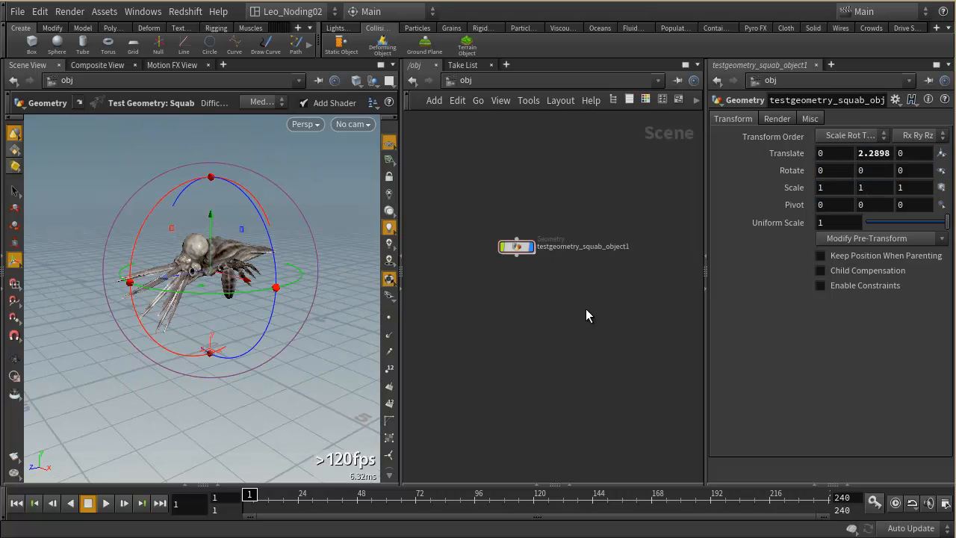
Convert the Squab model into a simulated Solid Object and return to the object-level network.
{"action": "left_click", "coordinate": [531, 256]}
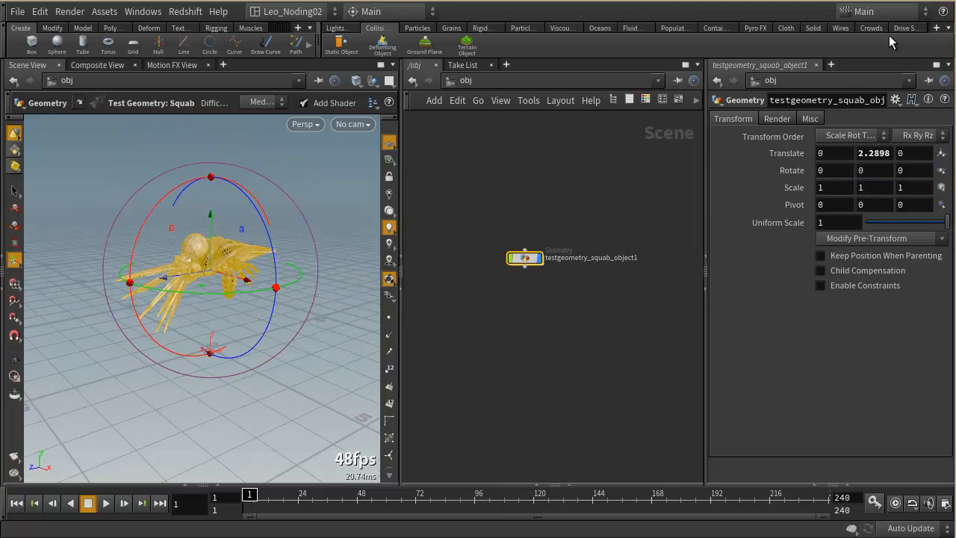
{"action": "left_click", "coordinate": [803, 30]}
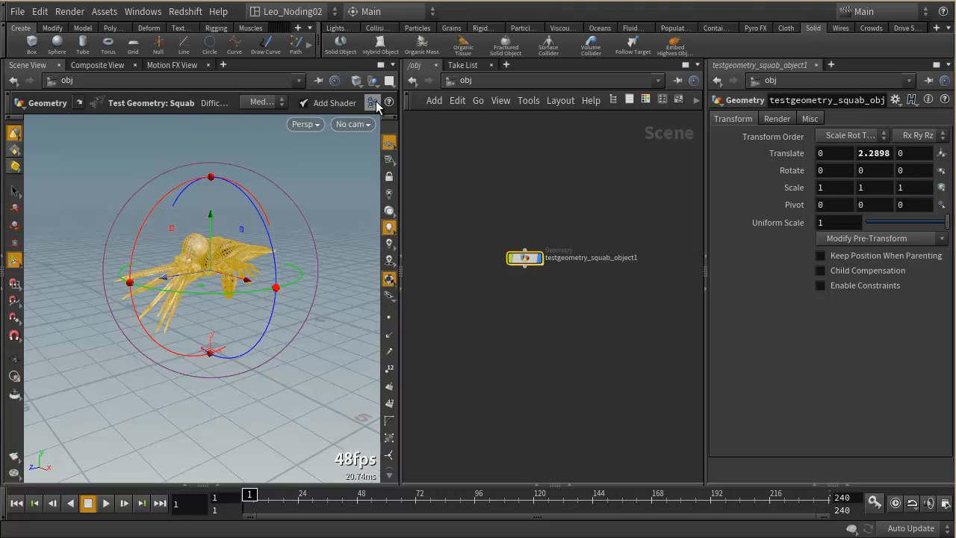
{"action": "left_click", "coordinate": [341, 43]}
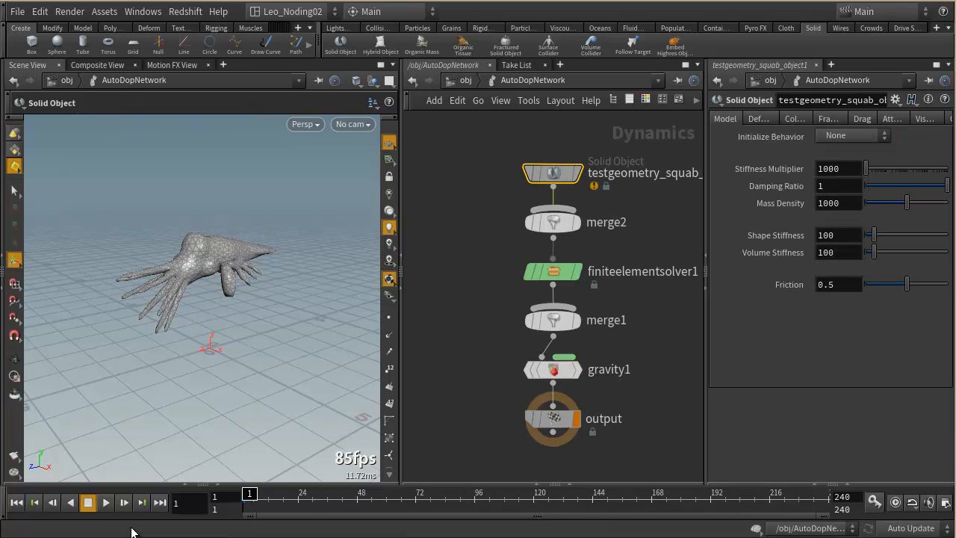
{"action": "left_click", "coordinate": [462, 81]}
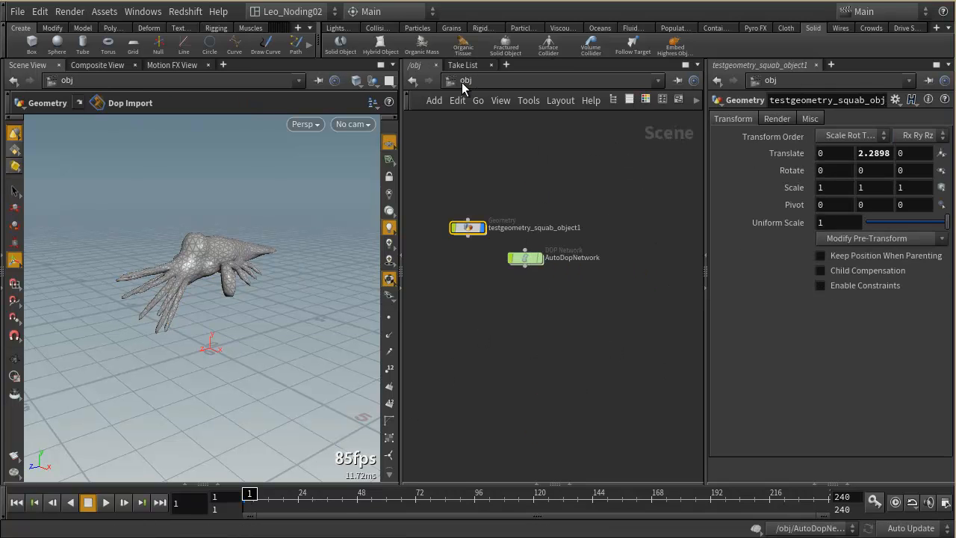
{"action": "left_click", "coordinate": [542, 336]}
{"action": "key", "text": "Escape"}
{"action": "right_click_drag", "start_coordinate": [155, 243], "coordinate": [266, 263]}
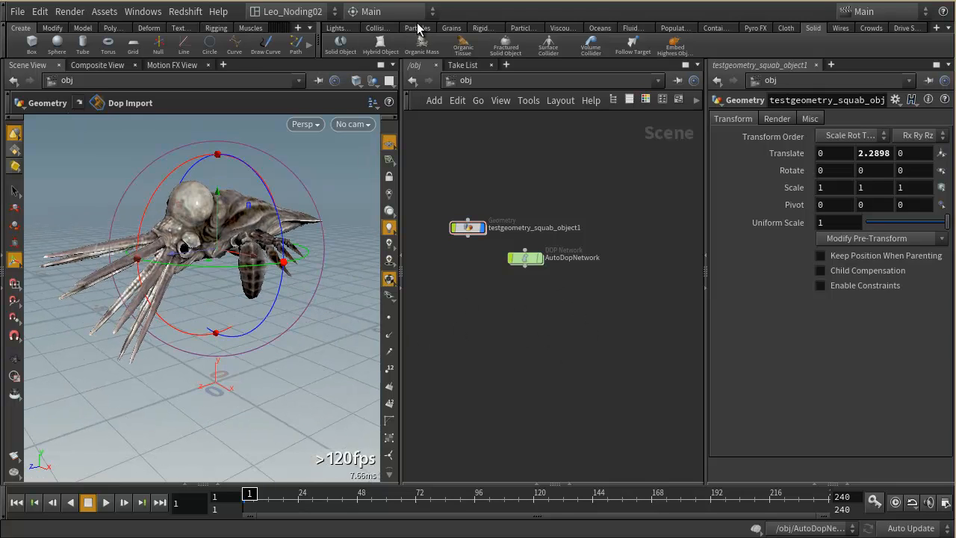
Add a Ground Plane collider beneath the Squab model.
{"action": "left_click", "coordinate": [384, 28]}
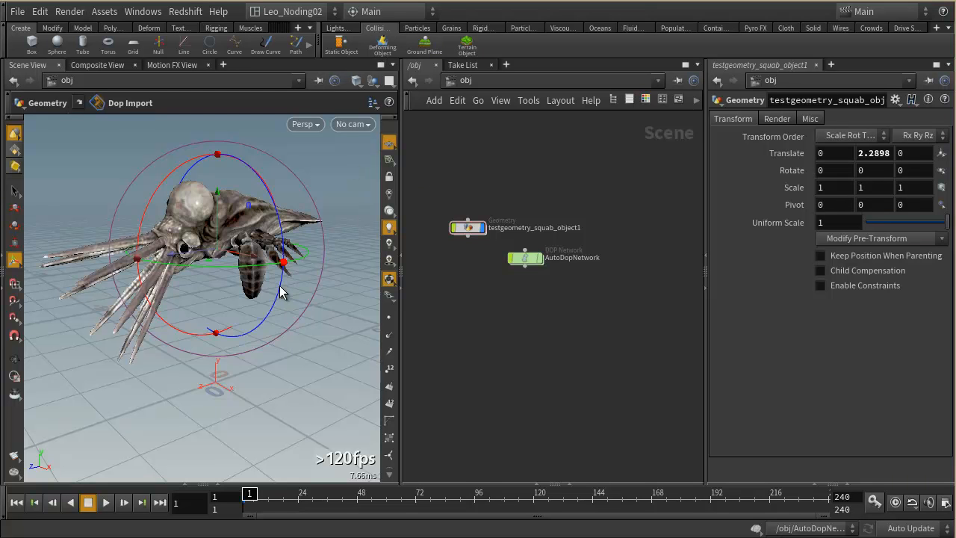
{"action": "right_click_drag", "start_coordinate": [280, 292], "coordinate": [224, 311]}
{"action": "left_click_drag", "start_coordinate": [225, 311], "coordinate": [234, 305]}
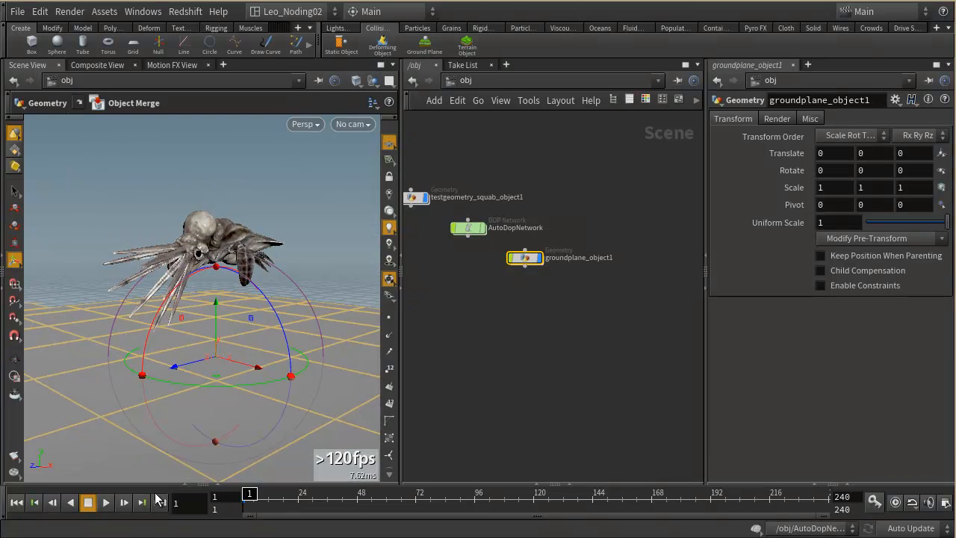
Simulate the Squab falling onto the ground plane, stop at about frame 34 and go back to frame 27.
{"action": "left_click", "coordinate": [106, 502]}
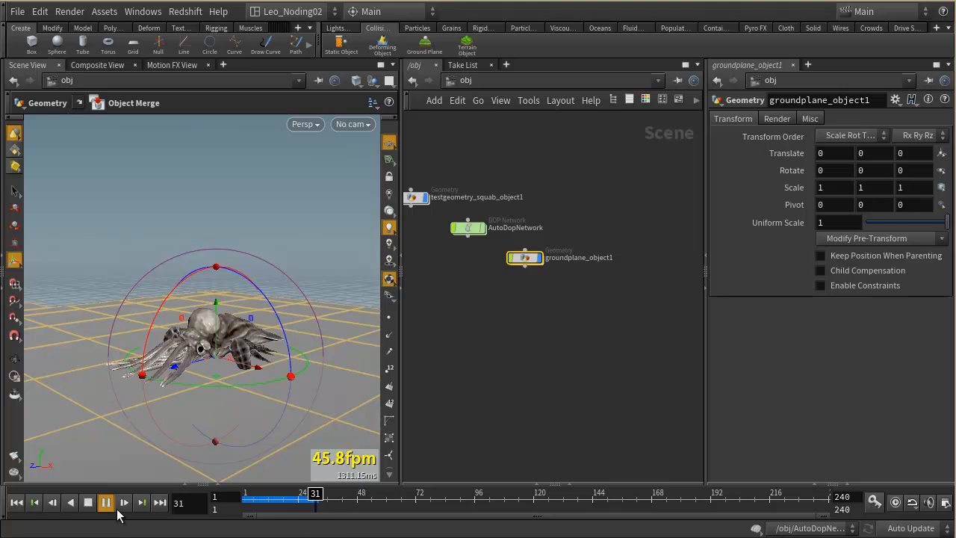
{"action": "left_click", "coordinate": [88, 503]}
{"action": "mouse_move", "coordinate": [320, 494]}
{"action": "left_mouse_down"}
{"action": "mouse_move", "coordinate": [239, 505]}
{"action": "mouse_move", "coordinate": [305, 496]}
{"action": "left_mouse_up"}
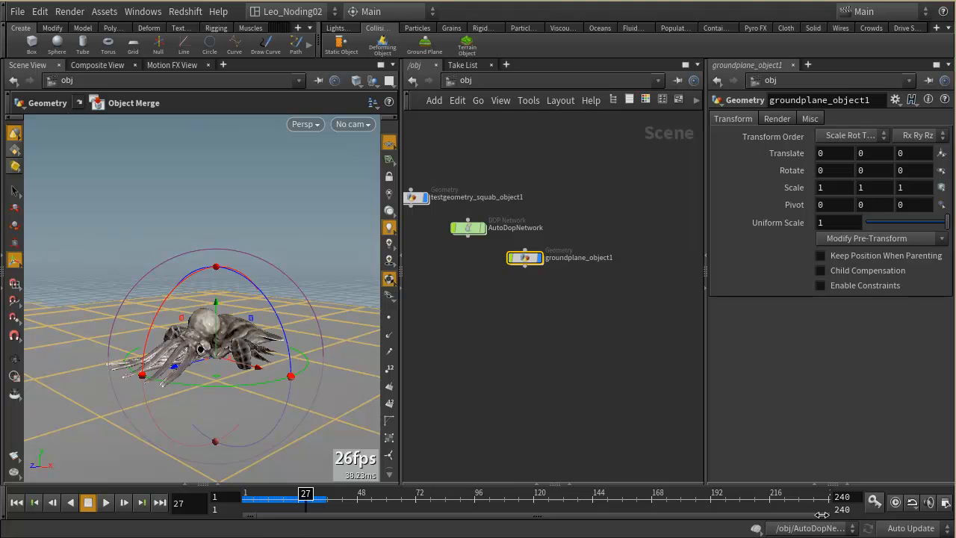
Limit the playback range to frames 1–34, replay the simulation and stop it to examine the Squab up close.
{"action": "left_click_drag", "start_coordinate": [825, 515], "coordinate": [211, 501]}
{"action": "left_click", "coordinate": [106, 503]}
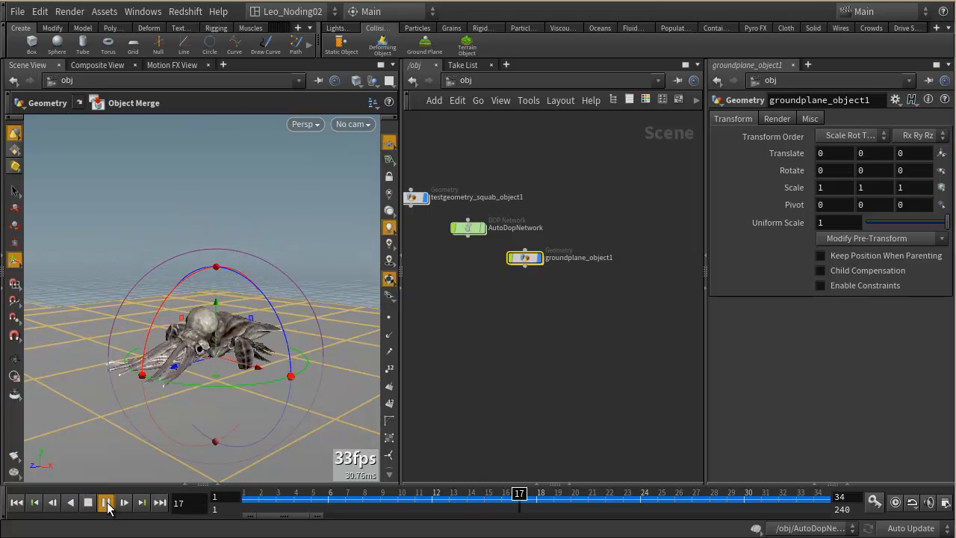
{"action": "left_click", "coordinate": [88, 502]}
{"action": "right_click_drag", "start_coordinate": [213, 246], "coordinate": [279, 259], "text": "alt"}
{"action": "mouse_move", "coordinate": [280, 259]}
{"action": "left_mouse_down", "text": "alt"}
{"action": "mouse_move", "coordinate": [290, 264]}
{"action": "mouse_move", "coordinate": [265, 272]}
{"action": "left_mouse_up", "text": "alt"}
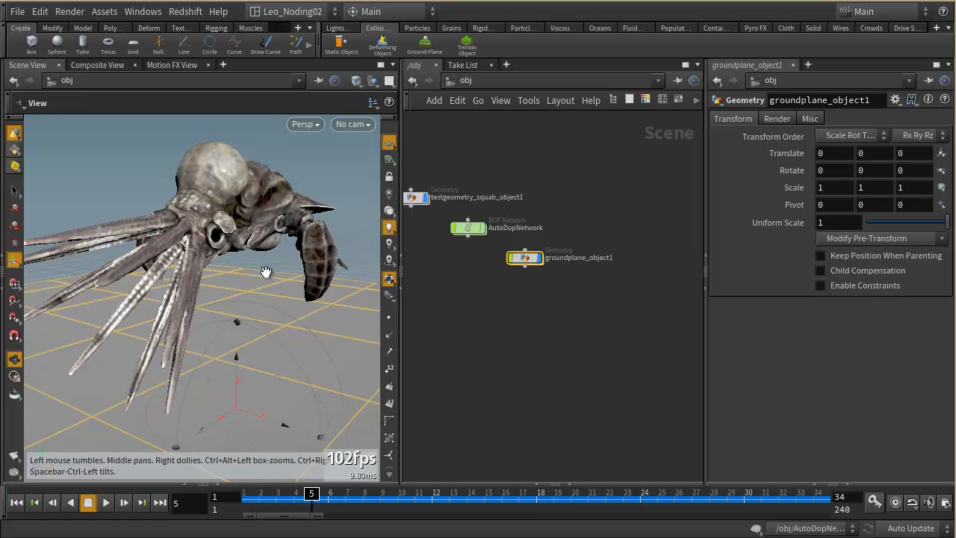
{"action": "middle_click_drag", "start_coordinate": [266, 272], "coordinate": [279, 314], "text": "alt"}
Return to frame 1, open the Squab object's geometry network and spread the source and dopimport_embedded nodes apart.
{"action": "middle_click_drag", "start_coordinate": [497, 273], "coordinate": [596, 345]}
{"action": "middle_click_drag", "start_coordinate": [514, 304], "coordinate": [511, 296]}
{"action": "scroll", "coordinate": [511, 296], "scroll_direction": "down", "scroll_amount": 3}
{"action": "scroll", "coordinate": [513, 258], "scroll_direction": "up", "scroll_amount": 3}
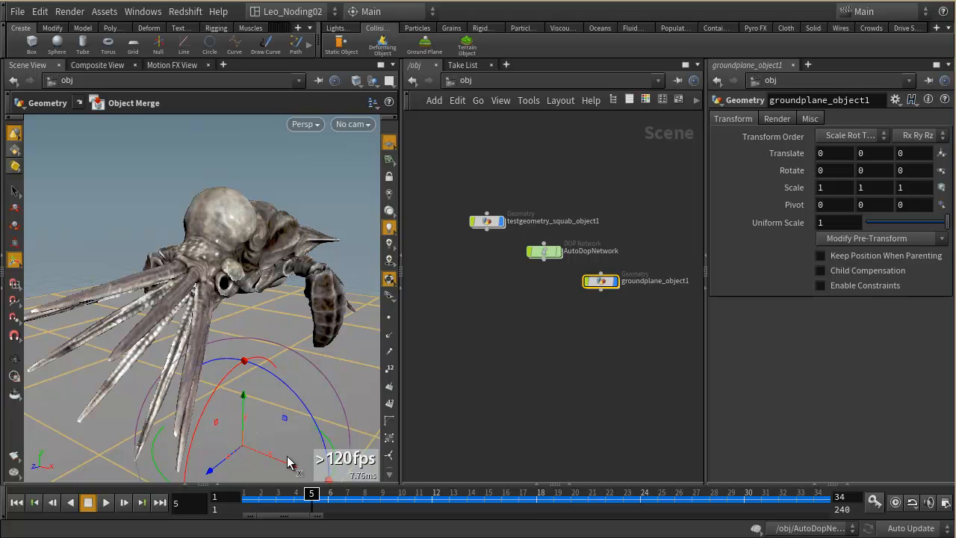
{"action": "key", "text": "ctrl+Left"}
{"action": "double_click", "coordinate": [487, 221]}
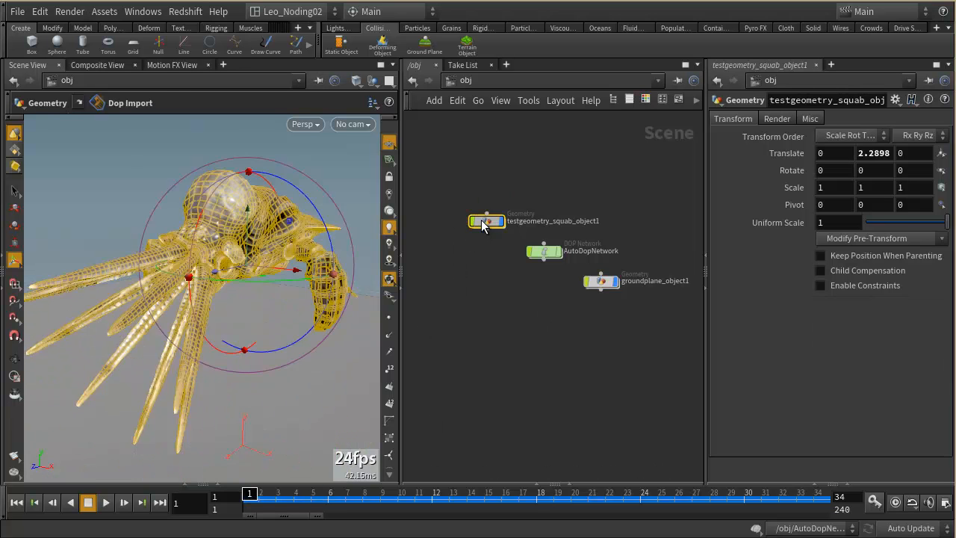
{"action": "left_click_drag", "start_coordinate": [528, 258], "coordinate": [439, 269]}
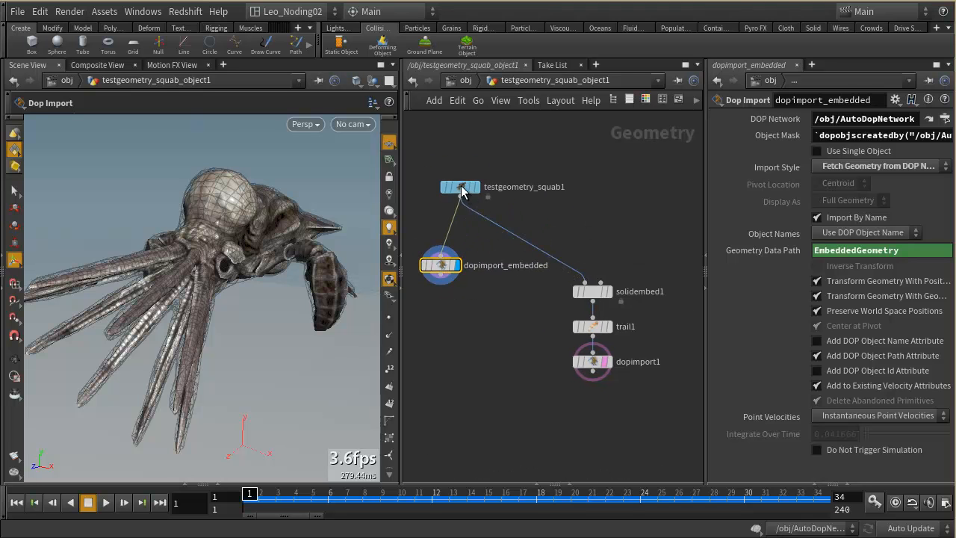
{"action": "left_click_drag", "start_coordinate": [461, 187], "coordinate": [506, 157]}
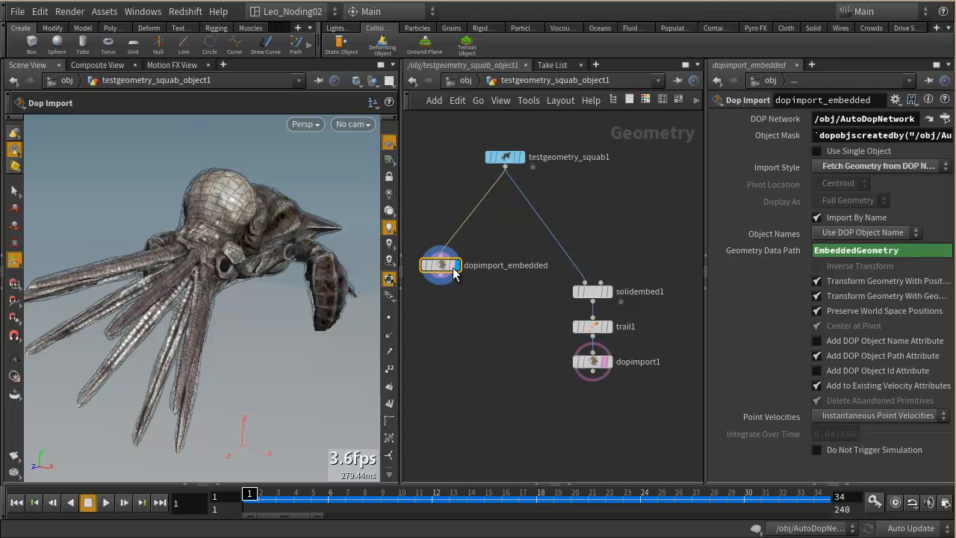
Examine the Object Mask expression of dopimport_embedded and the solidembed branch beside it.
{"action": "mouse_move", "coordinate": [436, 268]}
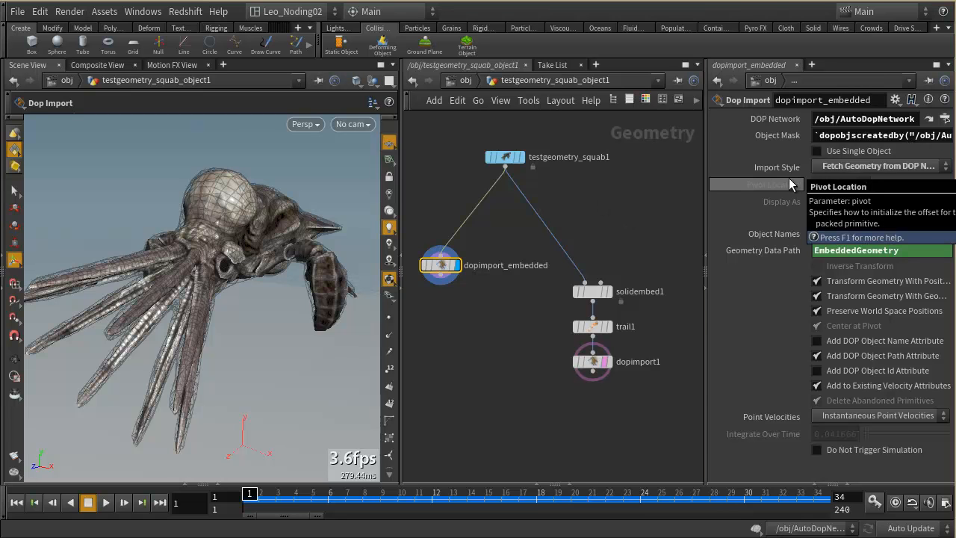
{"action": "left_click_drag", "start_coordinate": [891, 135], "coordinate": [955, 135]}
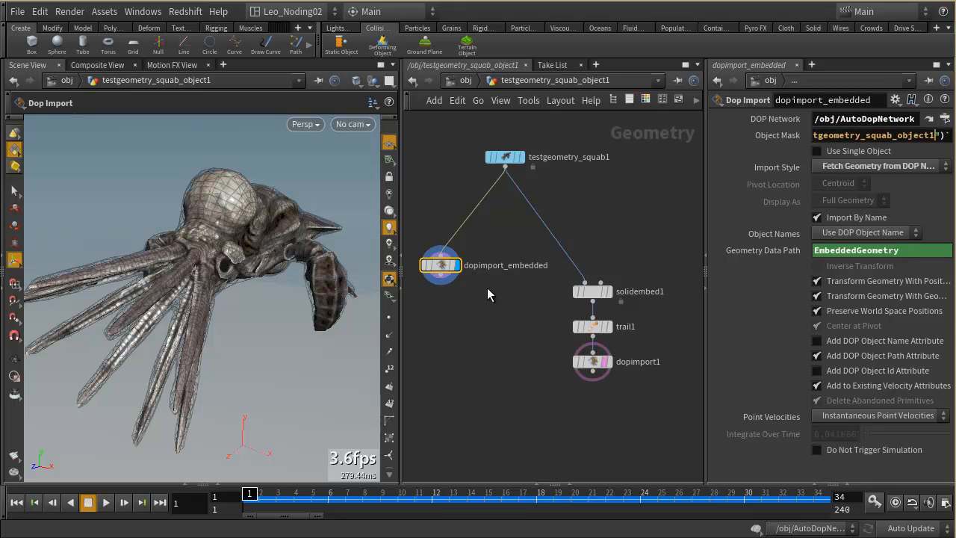
{"action": "mouse_move", "coordinate": [467, 289]}
{"action": "middle_mouse_down"}
{"action": "mouse_move", "coordinate": [492, 300]}
{"action": "mouse_move", "coordinate": [460, 274]}
{"action": "middle_mouse_up"}
{"action": "scroll", "coordinate": [521, 287], "scroll_direction": "up", "scroll_amount": 3}
{"action": "middle_click_drag", "start_coordinate": [536, 318], "coordinate": [547, 334]}
{"action": "key", "text": "h"}
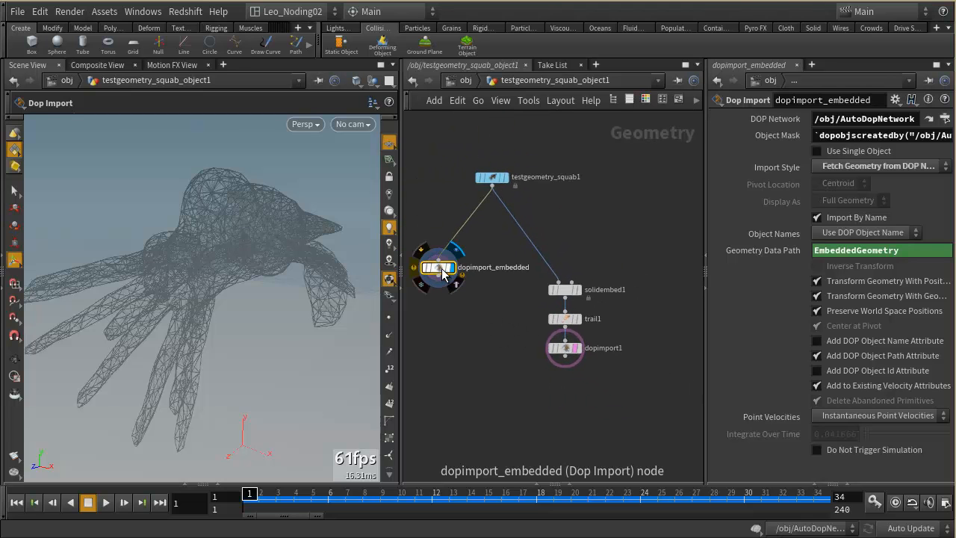
{"action": "key", "text": "ctrl+z"}
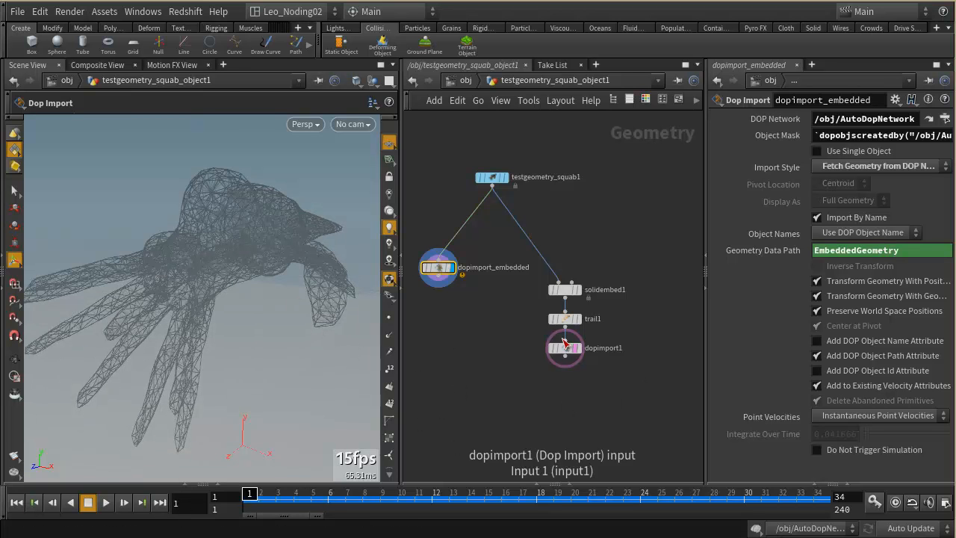
Look at the import node inside the ground plane object and return to the object level.
{"action": "left_click", "coordinate": [458, 77]}
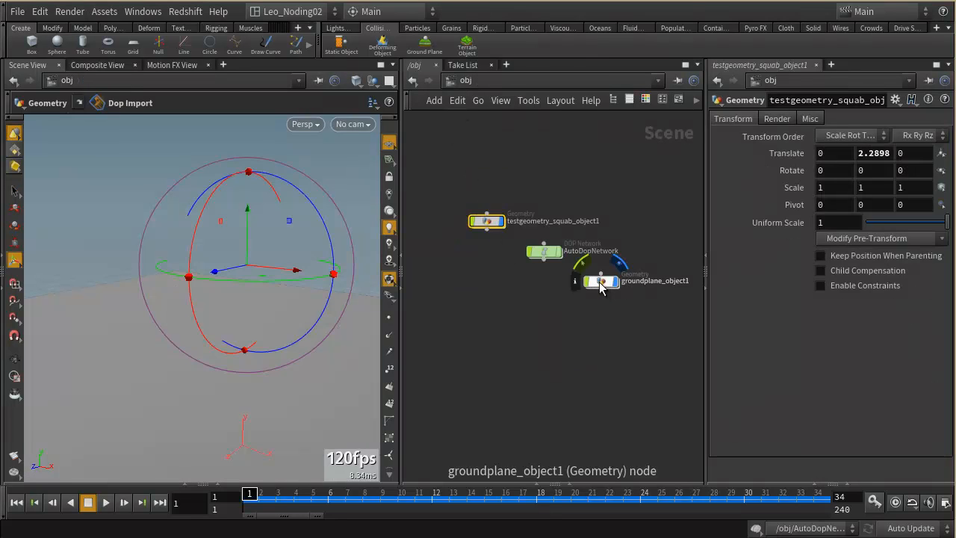
{"action": "double_click", "coordinate": [595, 287]}
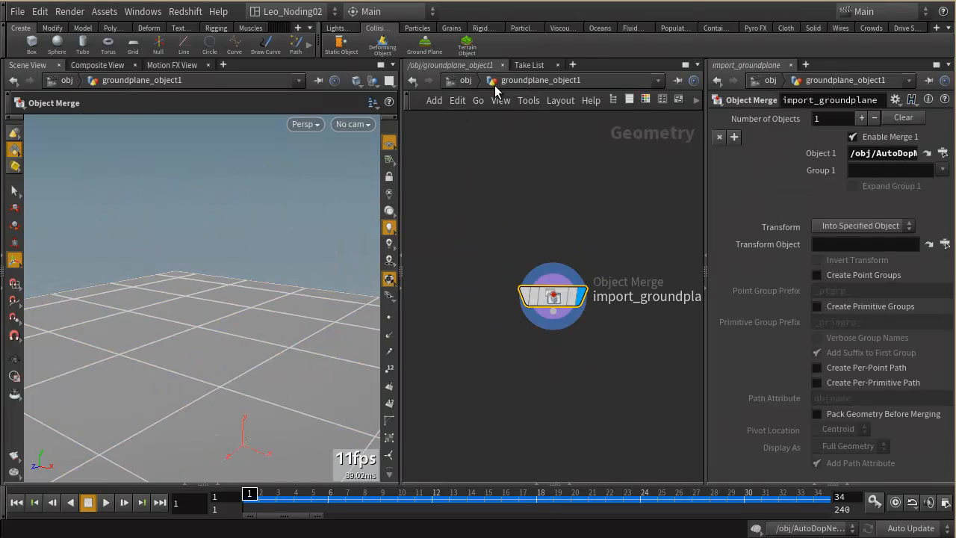
{"action": "left_click", "coordinate": [465, 79]}
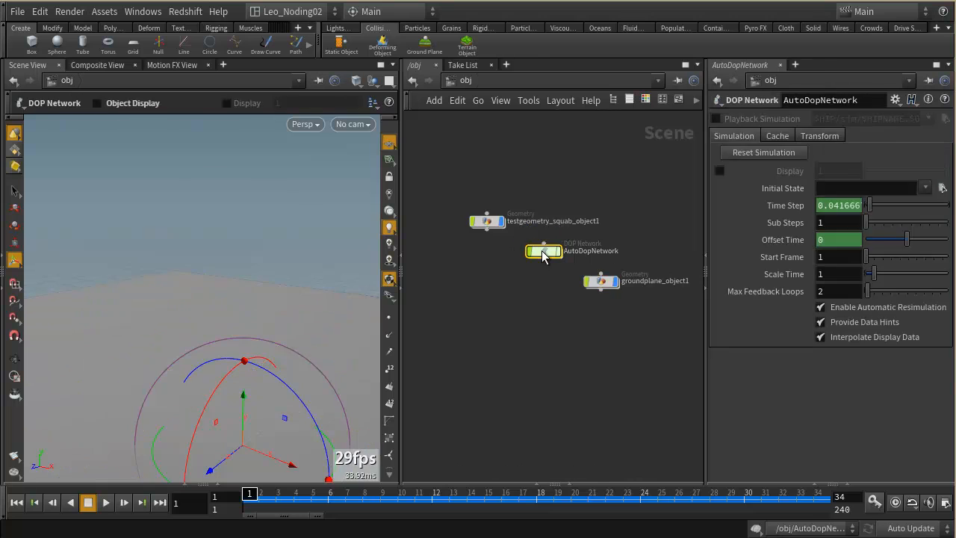
Open AutoDopNetwork and automatically lay out its overlapping nodes.
{"action": "double_click", "coordinate": [543, 251]}
{"action": "left_click_drag", "start_coordinate": [316, 251], "coordinate": [207, 281]}
{"action": "key", "text": "Escape"}
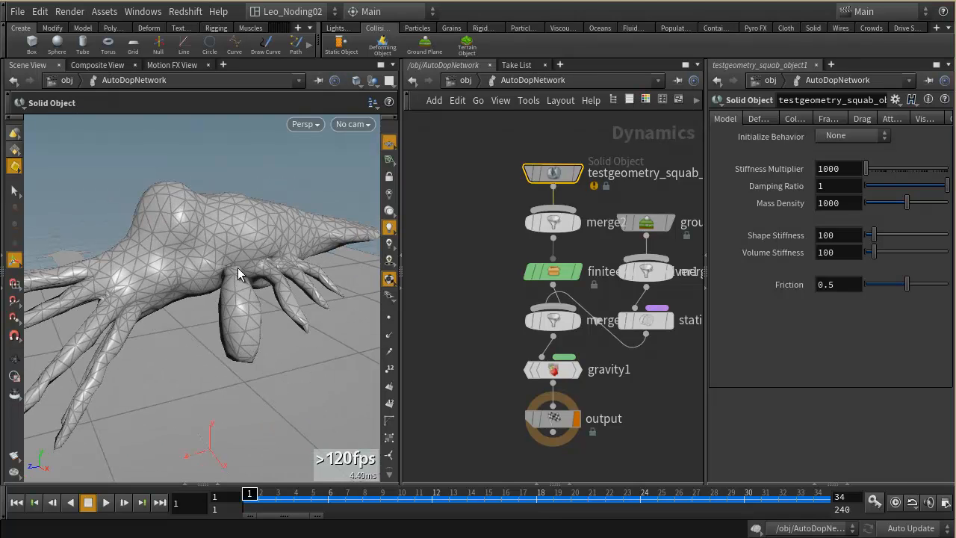
{"action": "key", "text": "l"}
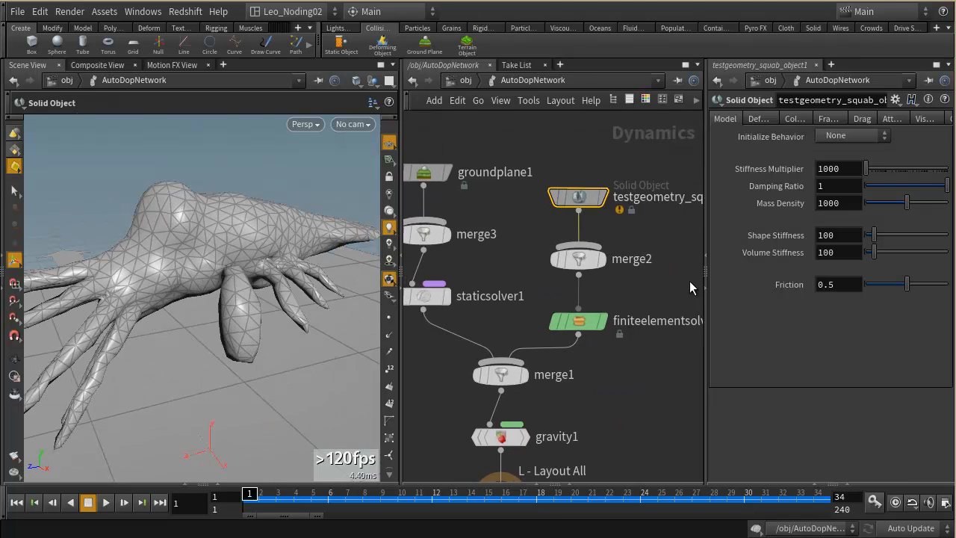
{"action": "mouse_move", "coordinate": [597, 217]}
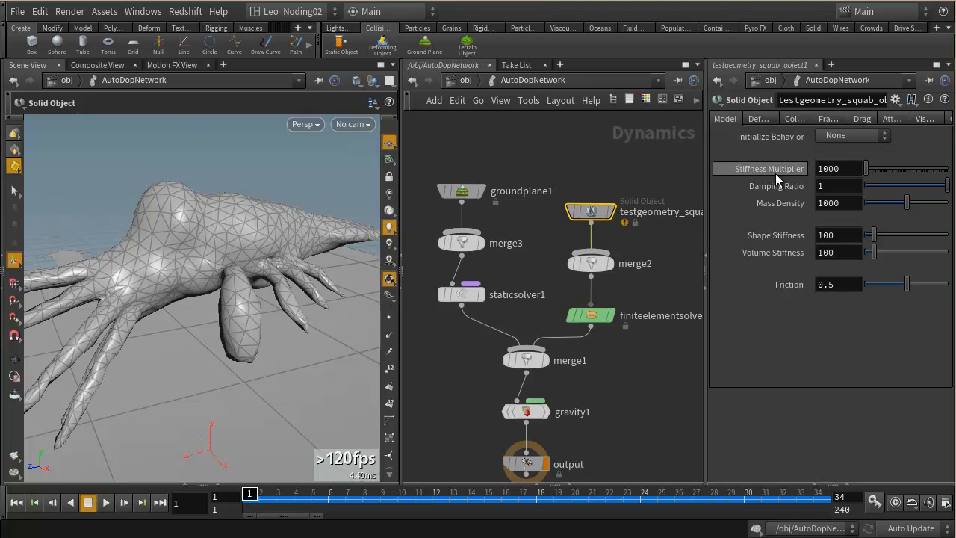
{"action": "middle_click_drag", "start_coordinate": [638, 360], "coordinate": [623, 298]}
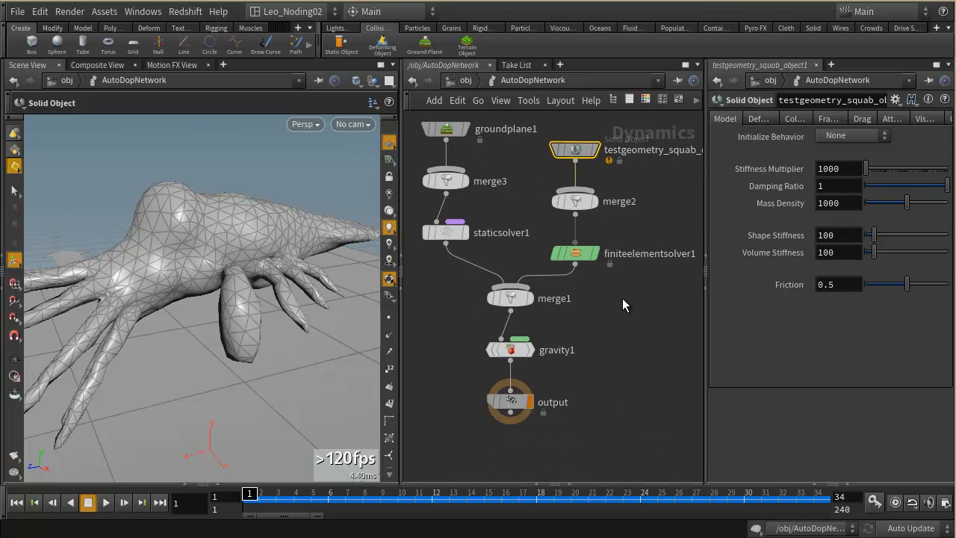
Widen the parameter pane, show the Squab Solid Object's Attributes settings and hide the 3D viewport.
{"action": "left_click_drag", "start_coordinate": [706, 169], "coordinate": [634, 168]}
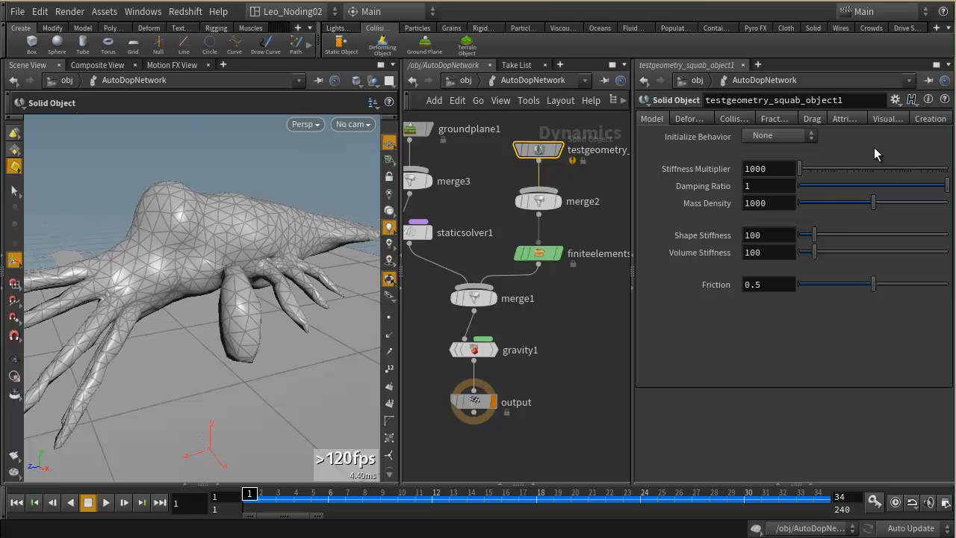
{"action": "left_click", "coordinate": [843, 119]}
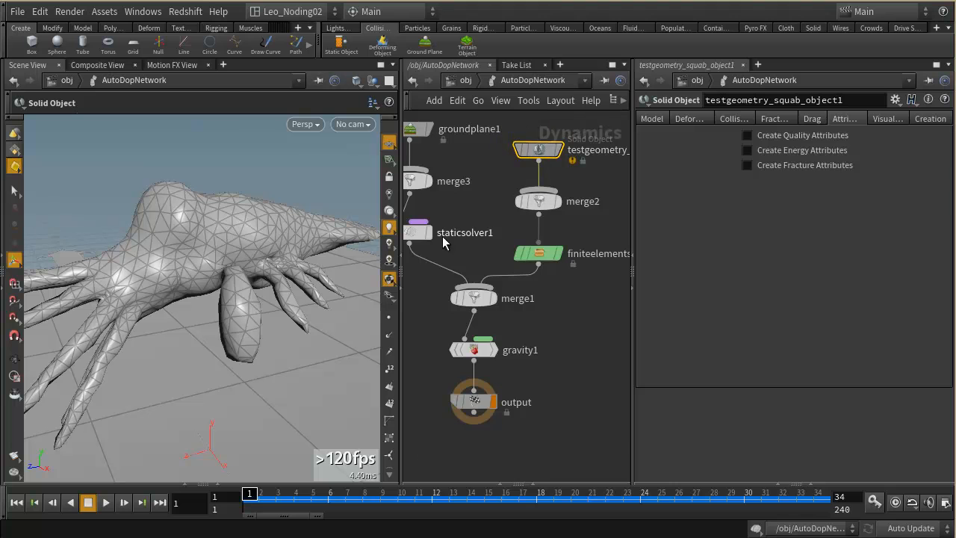
{"action": "left_click", "coordinate": [401, 258]}
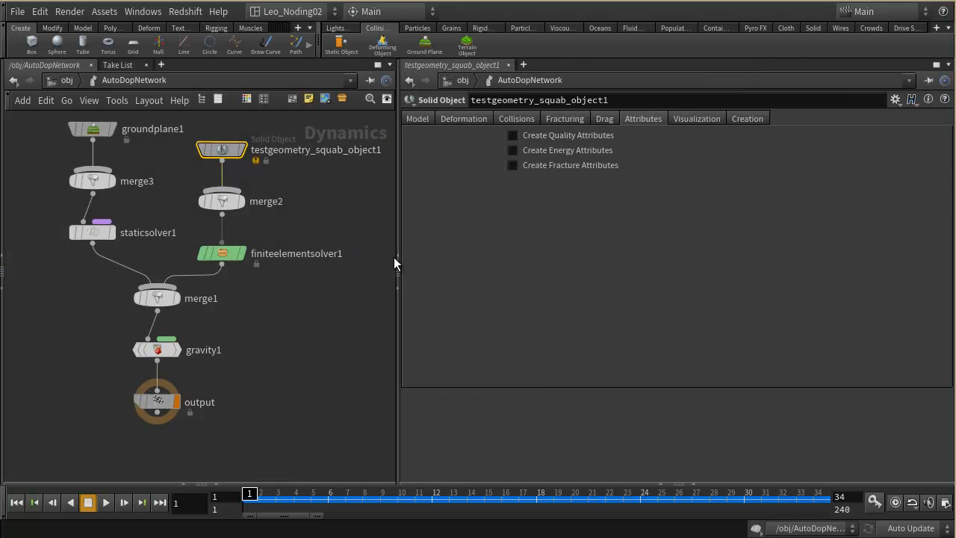
Examine the Solid Object's Model and Deformation parameters, highlighting dopimport1 in the Initial State expression.
{"action": "left_click", "coordinate": [416, 120]}
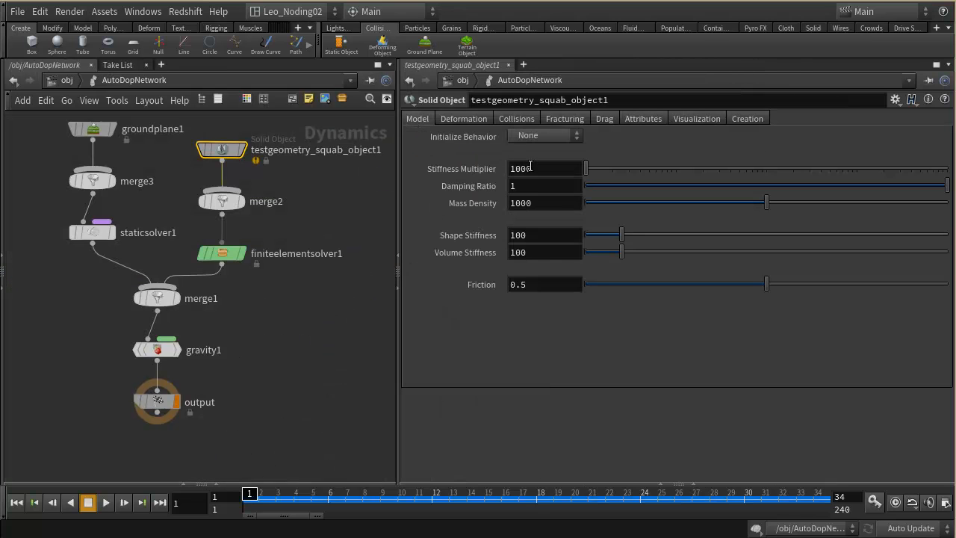
{"action": "left_click", "coordinate": [471, 119]}
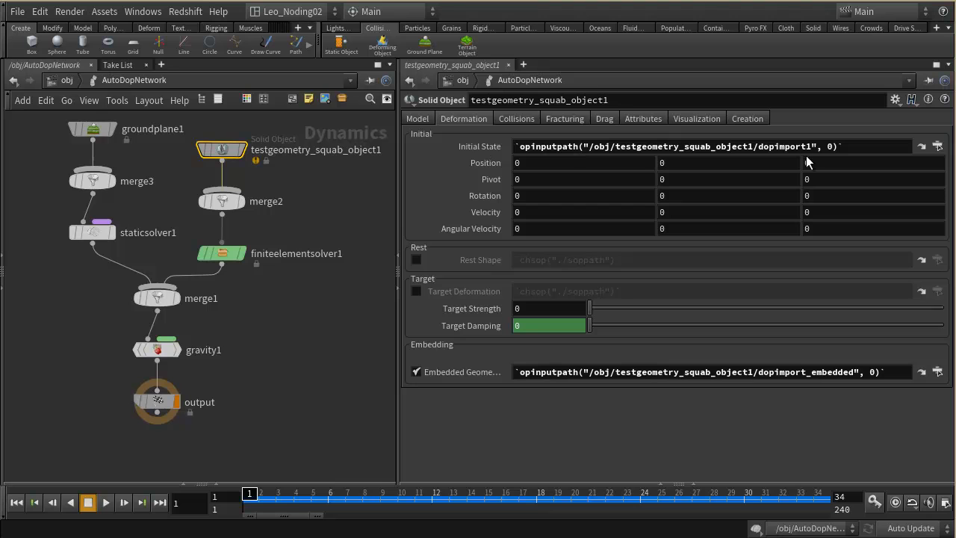
{"action": "left_click", "coordinate": [778, 147]}
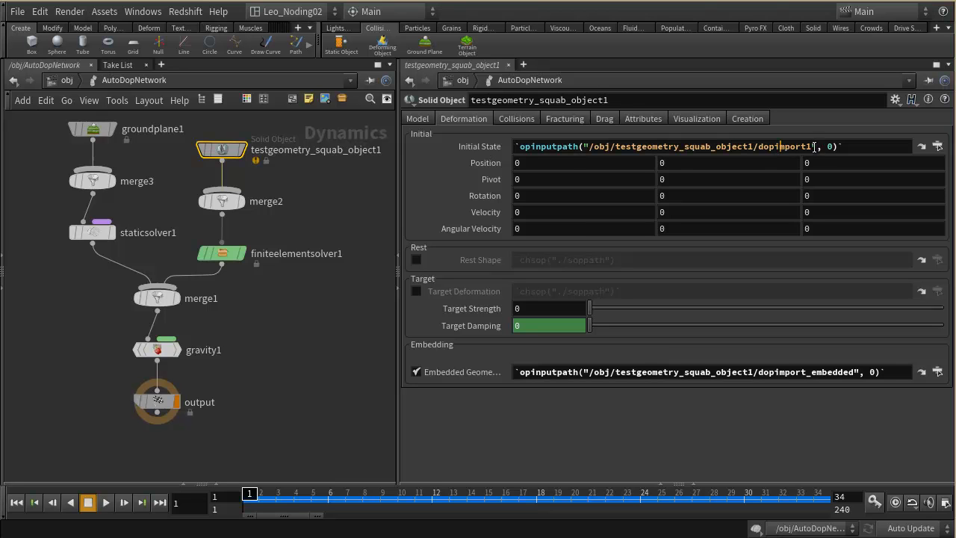
{"action": "left_click_drag", "start_coordinate": [812, 146], "coordinate": [759, 146]}
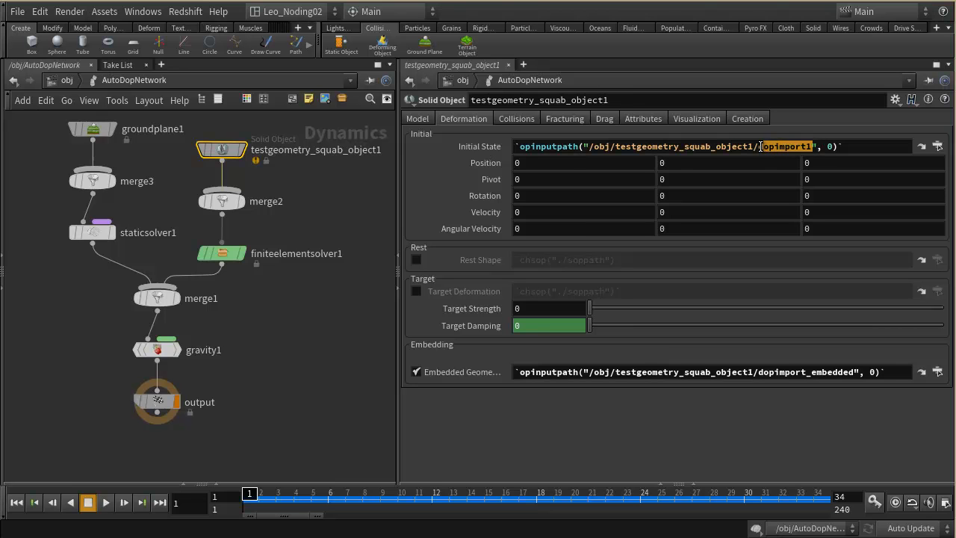
Highlight the input index in the Initial State expression, and compare dopimport1 with dopimport_embedded inside the squab object.
{"action": "left_click", "coordinate": [831, 145]}
{"action": "double_click", "coordinate": [831, 146]}
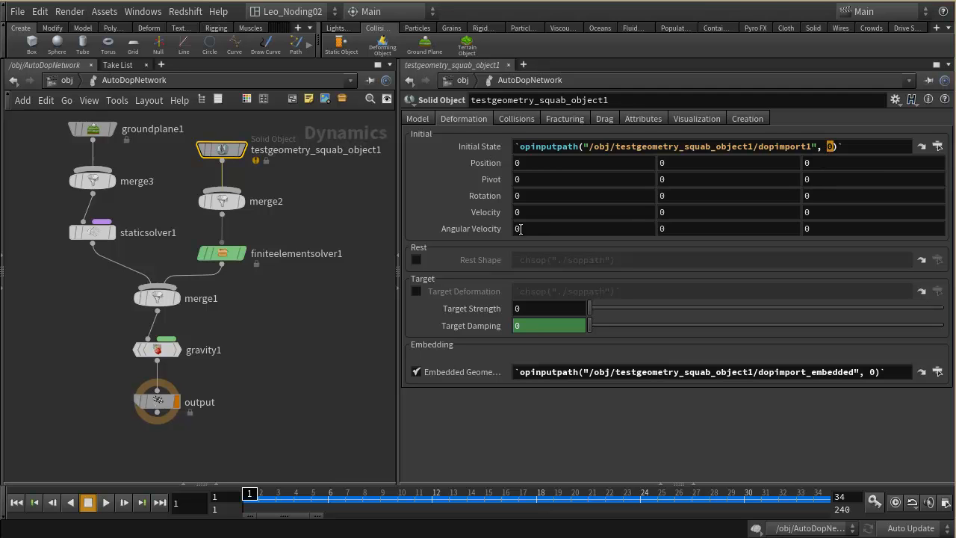
{"action": "left_click", "coordinate": [66, 80]}
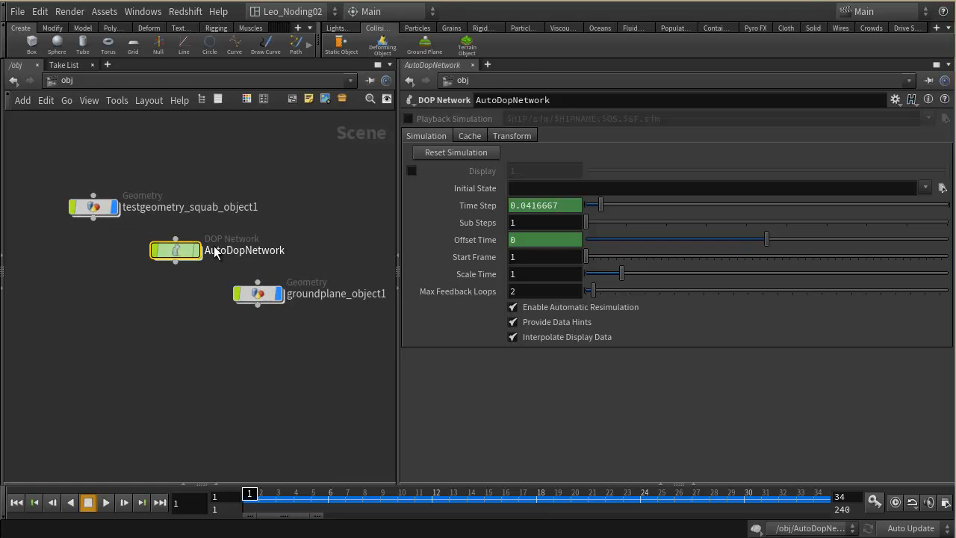
{"action": "double_click", "coordinate": [95, 208]}
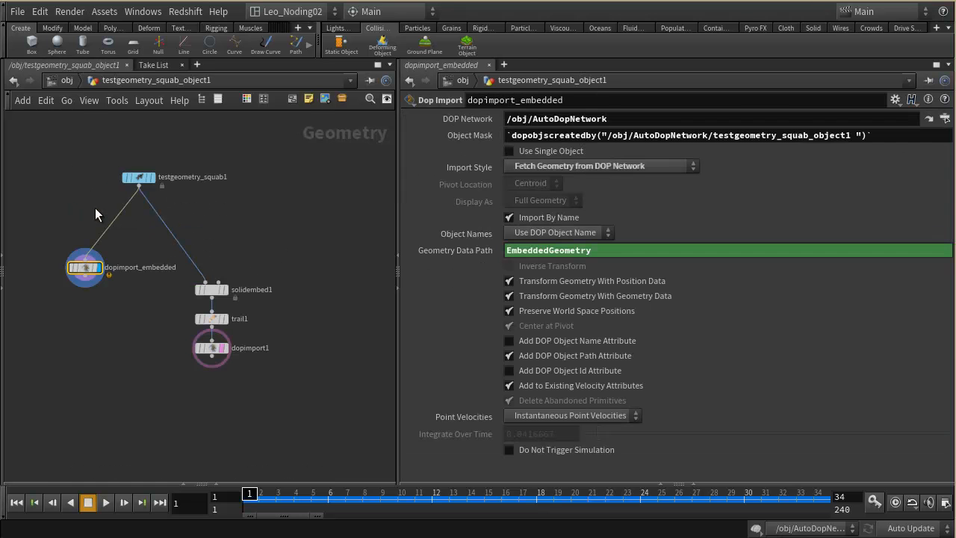
{"action": "left_click", "coordinate": [213, 350]}
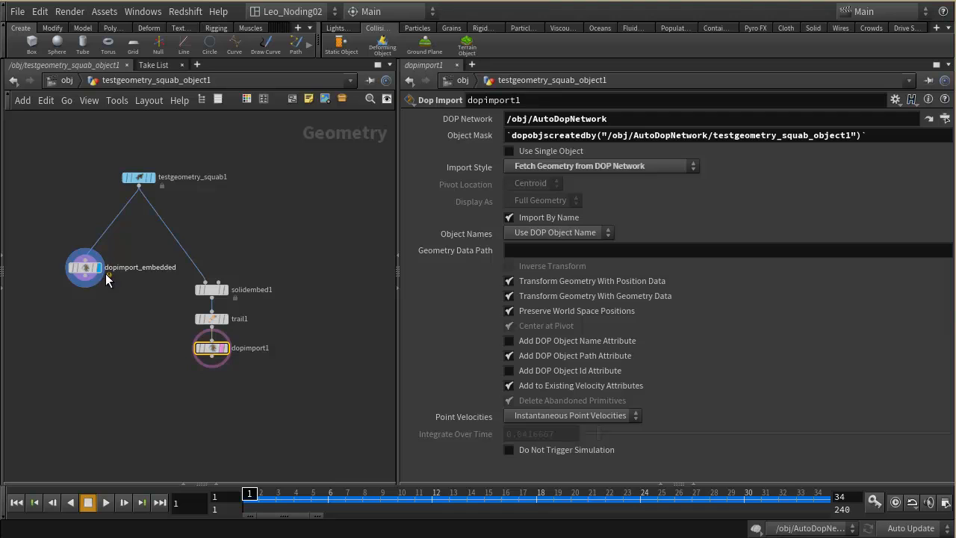
{"action": "left_click", "coordinate": [87, 270]}
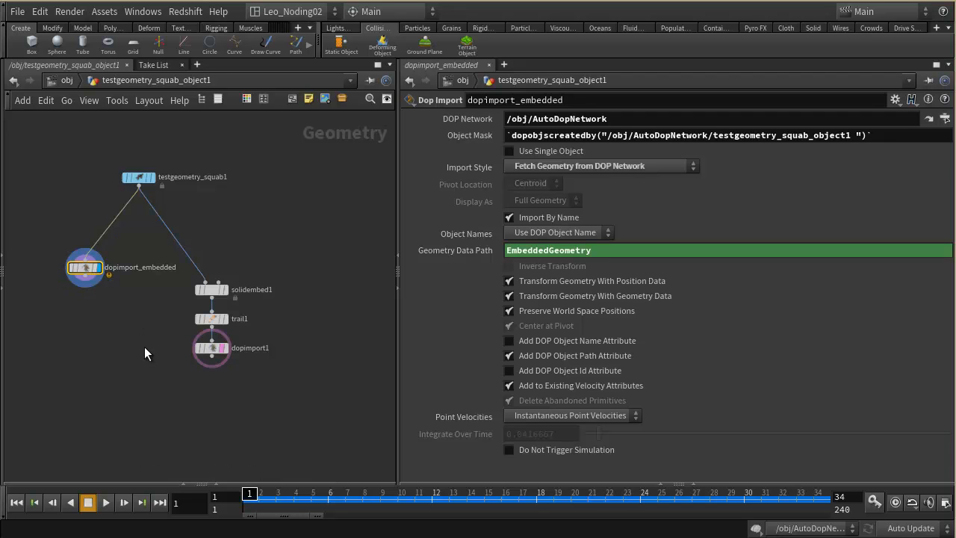
{"action": "scroll", "coordinate": [177, 353], "scroll_direction": "up", "scroll_amount": 2}
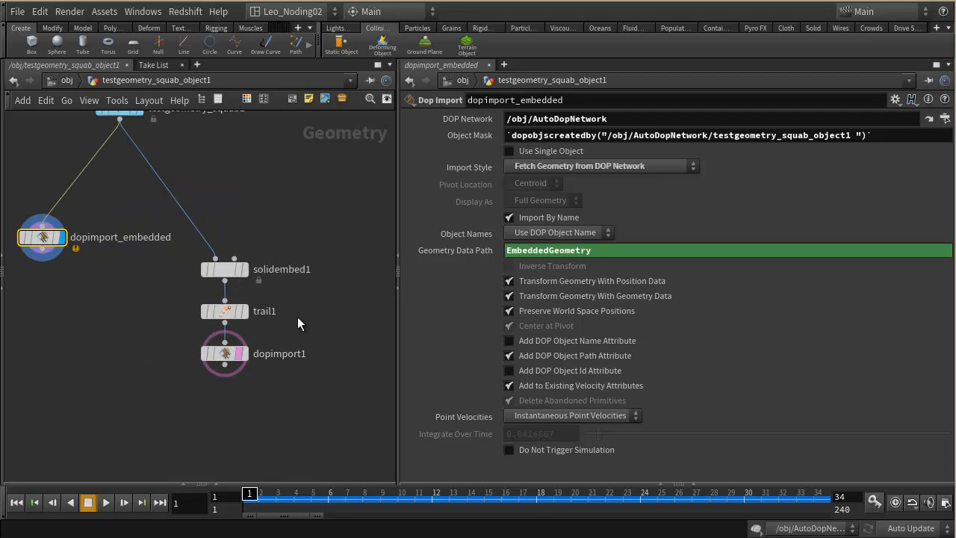
{"action": "middle_click_drag", "start_coordinate": [255, 203], "coordinate": [311, 208]}
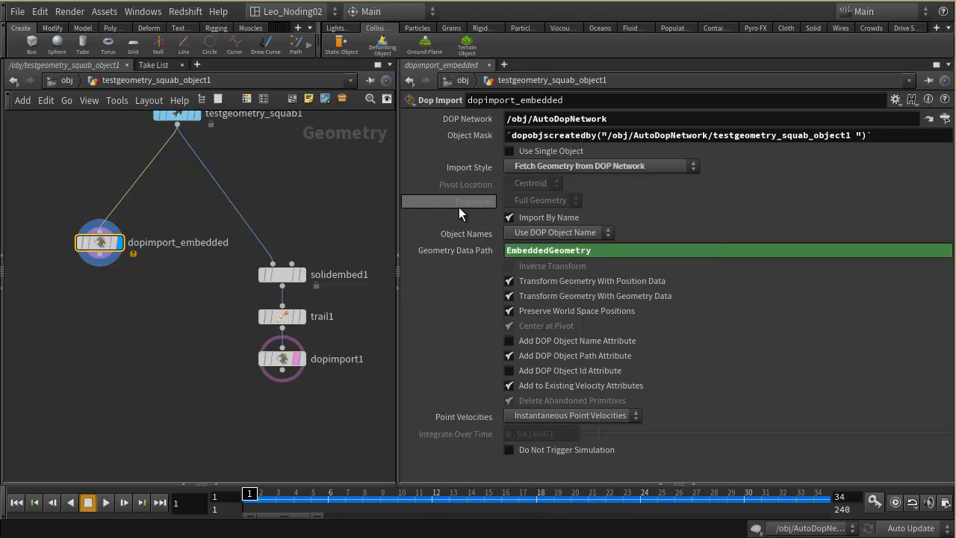
{"action": "middle_click_drag", "start_coordinate": [325, 203], "coordinate": [330, 242]}
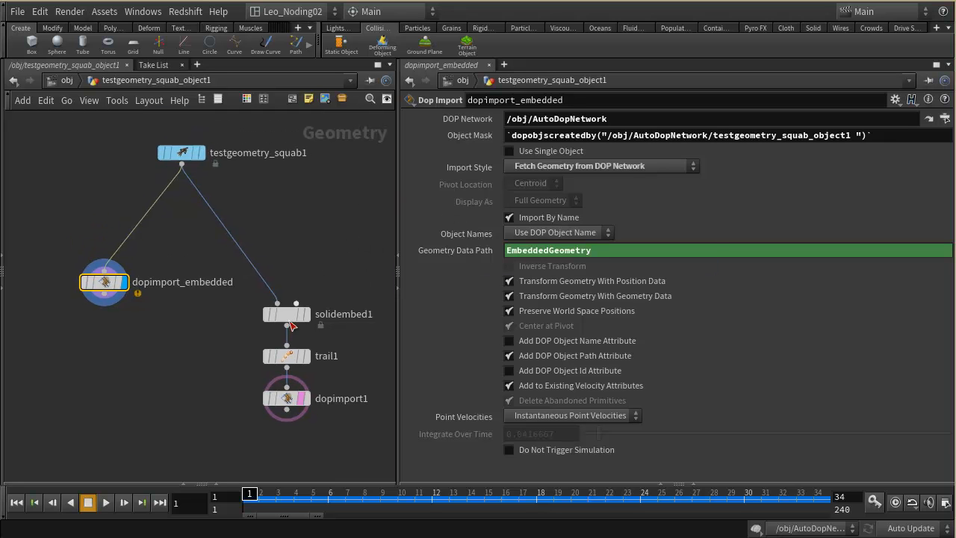
Return to the object level and show the 3D viewport beside the network again.
{"action": "left_click", "coordinate": [66, 80]}
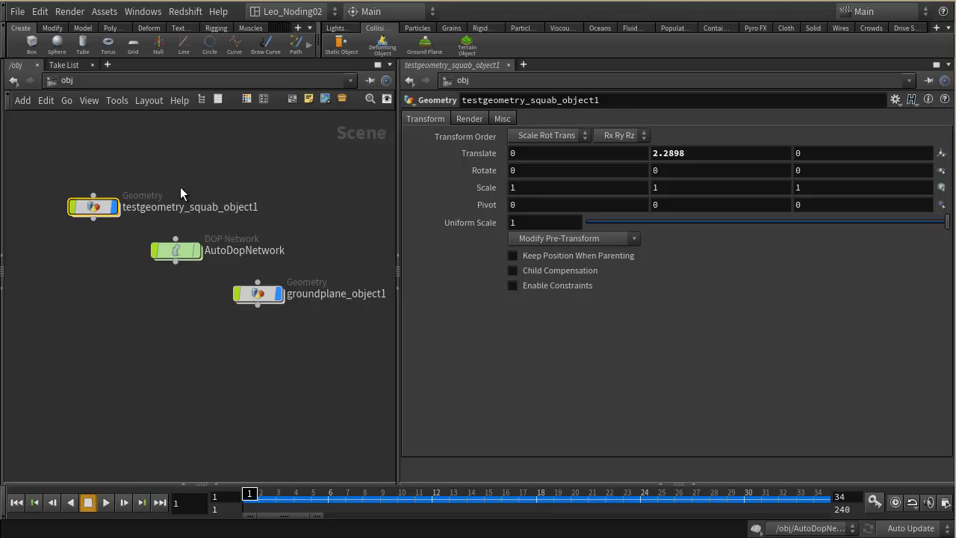
{"action": "left_click", "coordinate": [3, 262]}
{"action": "left_click_drag", "start_coordinate": [287, 383], "coordinate": [252, 356], "text": "alt"}
{"action": "middle_click_drag", "start_coordinate": [507, 310], "coordinate": [548, 321]}
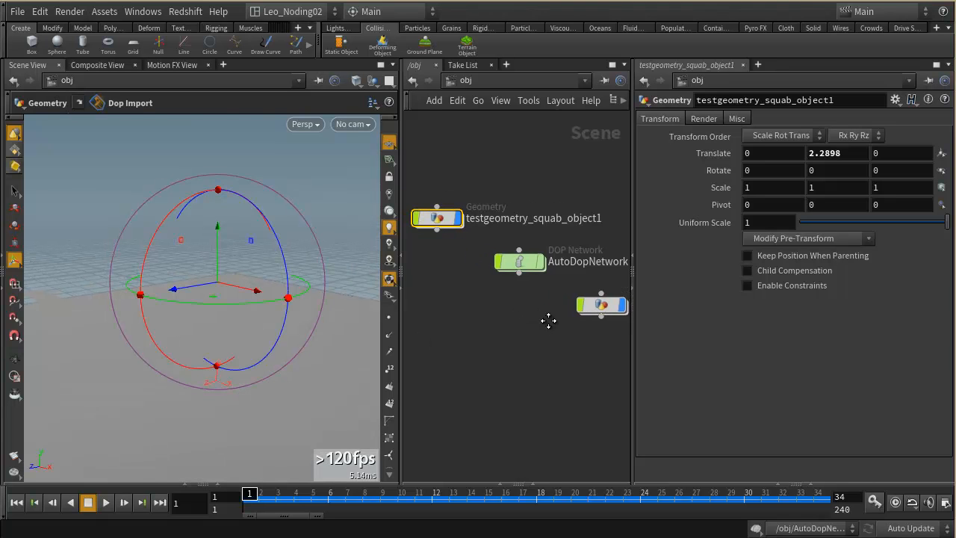
Play the simulation briefly to check the squab in the viewport, and rewind to frame 1.
{"action": "left_click", "coordinate": [105, 502]}
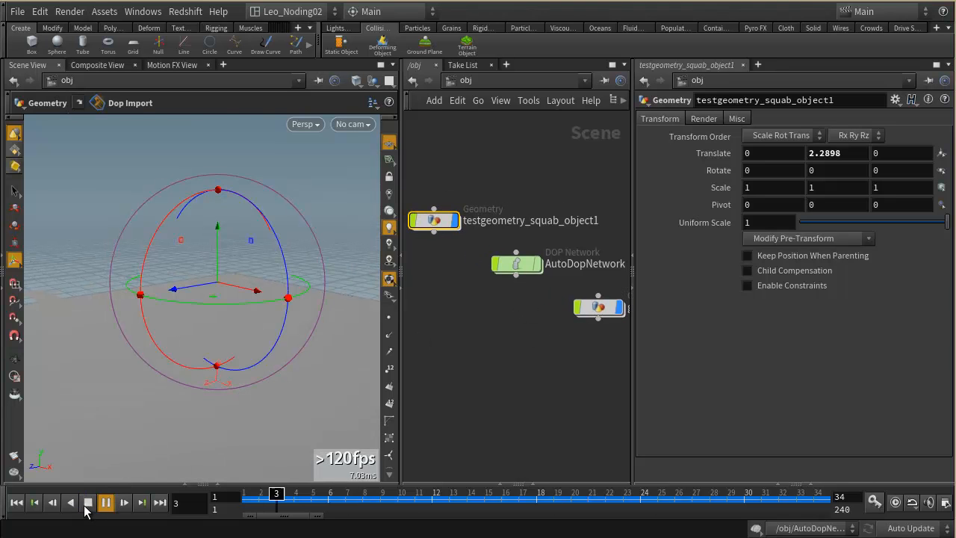
{"action": "left_click", "coordinate": [87, 502]}
{"action": "left_click", "coordinate": [16, 502]}
{"action": "middle_click_drag", "start_coordinate": [478, 277], "coordinate": [520, 295]}
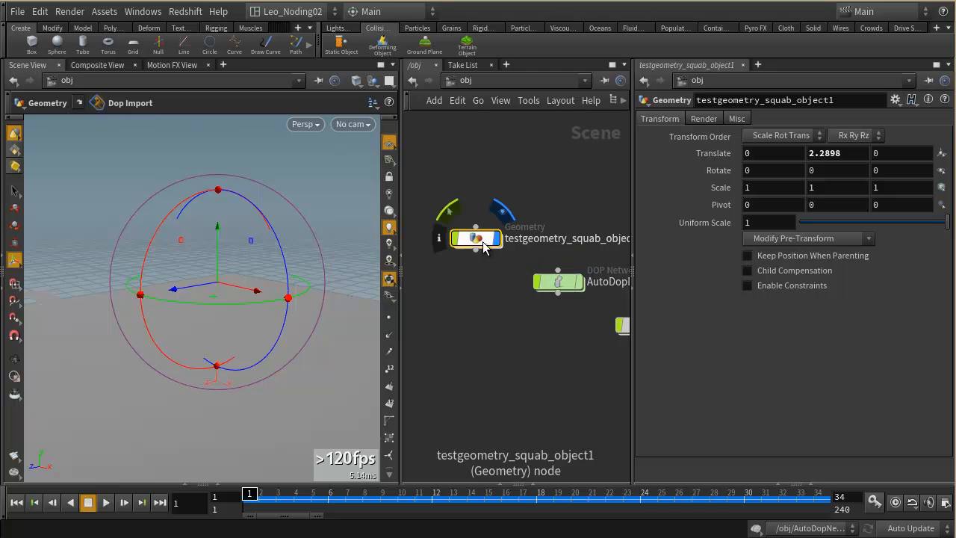
Enter the squab object and undo the recent selection, navigation and parameter changes, back through the moving of the testgeometry_squab1 node.
{"action": "key", "text": "i"}
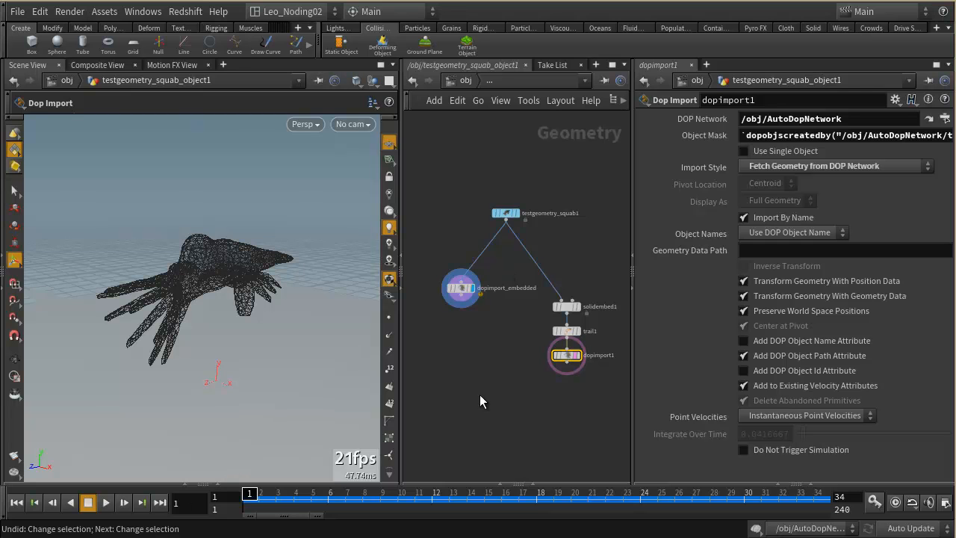
{"action": "key", "text": "ctrl+z"}
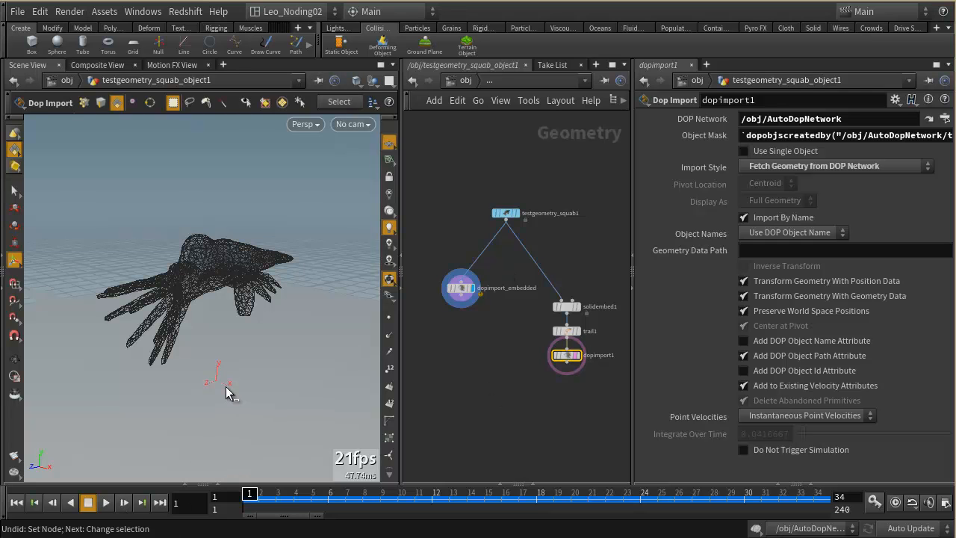
{"action": "key", "text": "ctrl+z"}
{"action": "key", "text": "ctrl+z"}
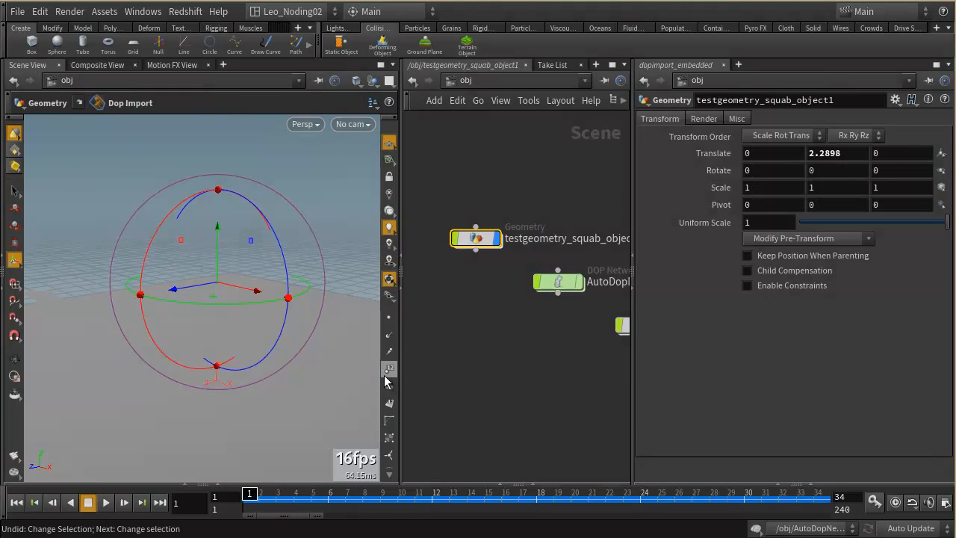
{"action": "key", "text": "ctrl+z"}
{"action": "key", "text": "ctrl+z"}
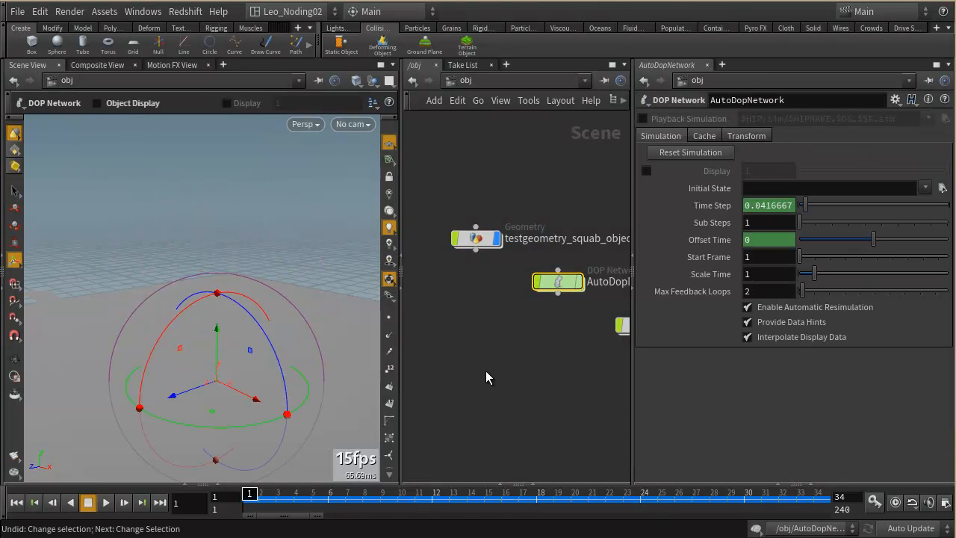
{"action": "key", "text": "ctrl+z"}
{"action": "key", "text": "ctrl+z"}
{"action": "key", "text": "ctrl+z"}
{"action": "key", "text": "ctrl+z"}
{"action": "key", "text": "ctrl+z"}
{"action": "key", "text": "ctrl+z"}
{"action": "key", "text": "ctrl+z"}
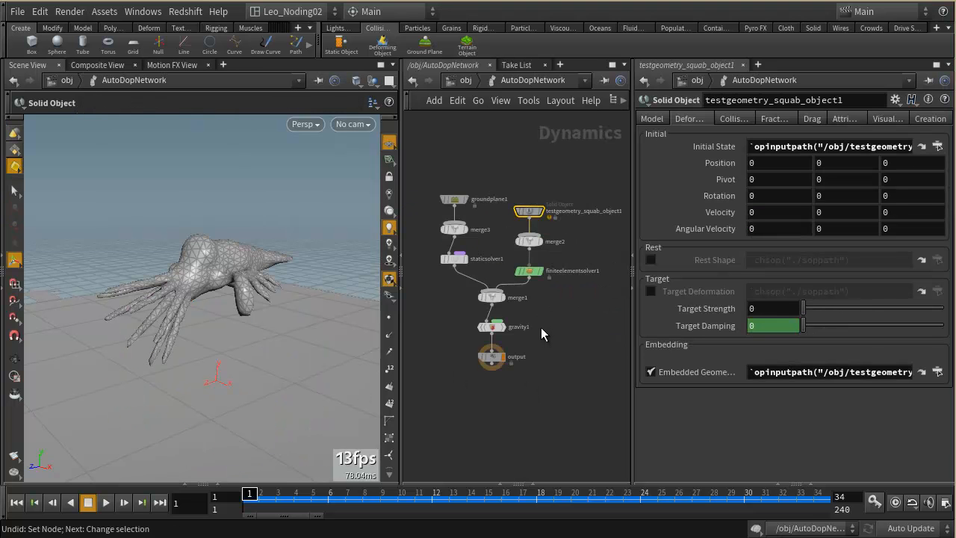
{"action": "key", "text": "ctrl+z"}
{"action": "key", "text": "ctrl+z"}
{"action": "key", "text": "ctrl+z"}
{"action": "key", "text": "ctrl+z"}
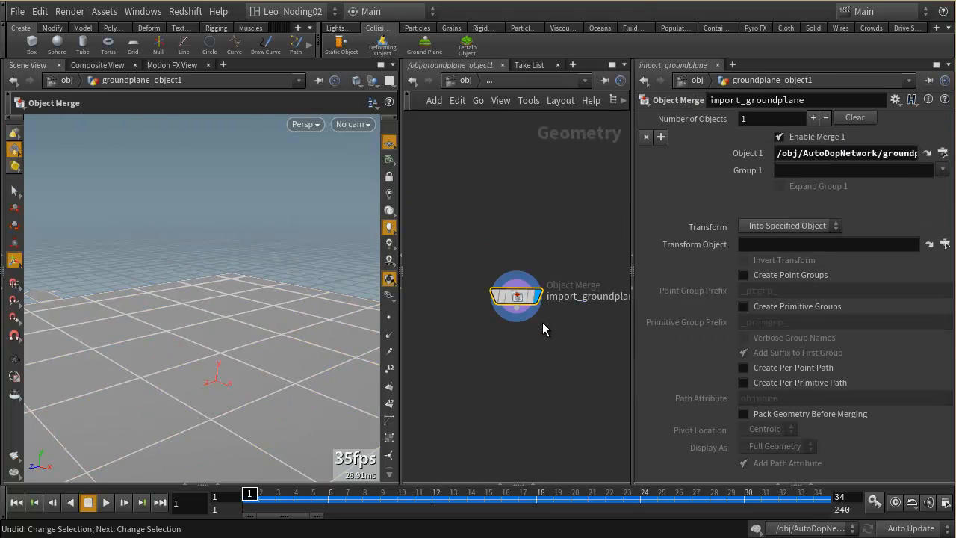
{"action": "key", "text": "ctrl+z"}
{"action": "key", "text": "ctrl+z"}
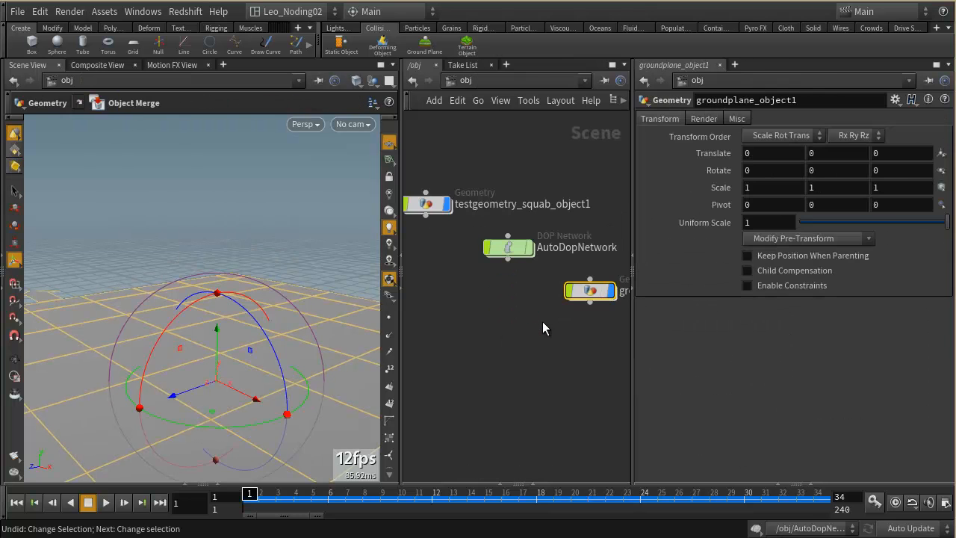
{"action": "key", "text": "ctrl+z"}
{"action": "key", "text": "ctrl+z"}
{"action": "key", "text": "ctrl+z"}
{"action": "key", "text": "ctrl+z"}
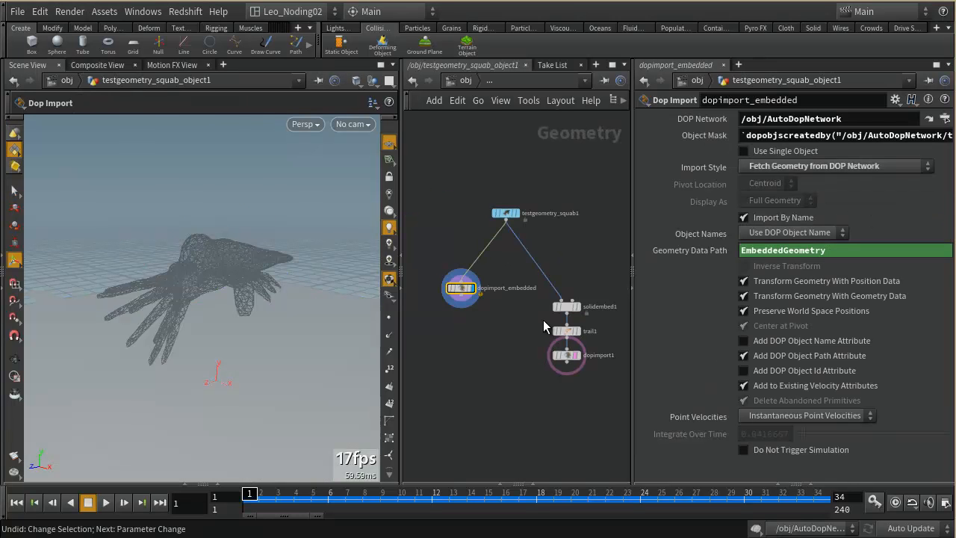
{"action": "key", "text": "ctrl+z"}
{"action": "key", "text": "ctrl+z"}
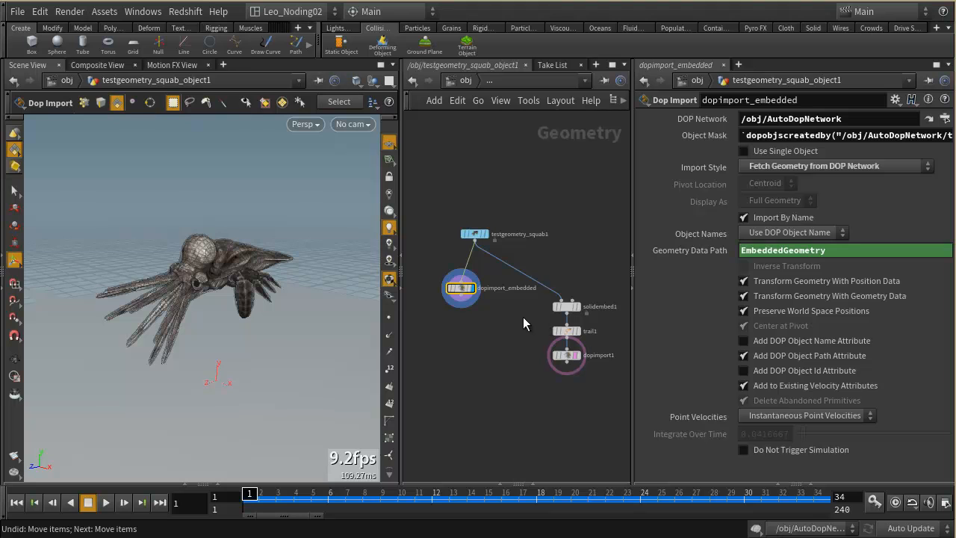
Play the restored squab simulation, reset it to frame 1 and examine the embedded mesh up close.
{"action": "left_click", "coordinate": [105, 502]}
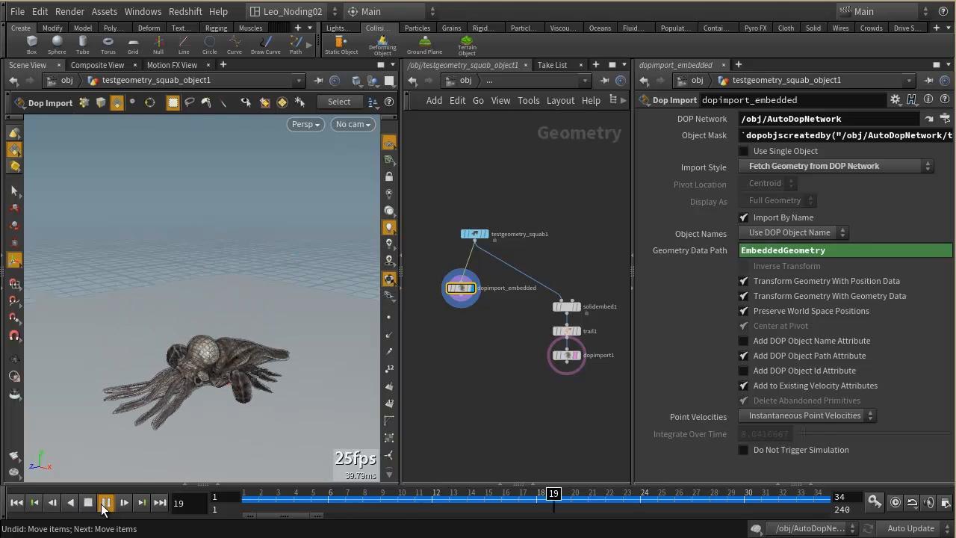
{"action": "left_click", "coordinate": [87, 502]}
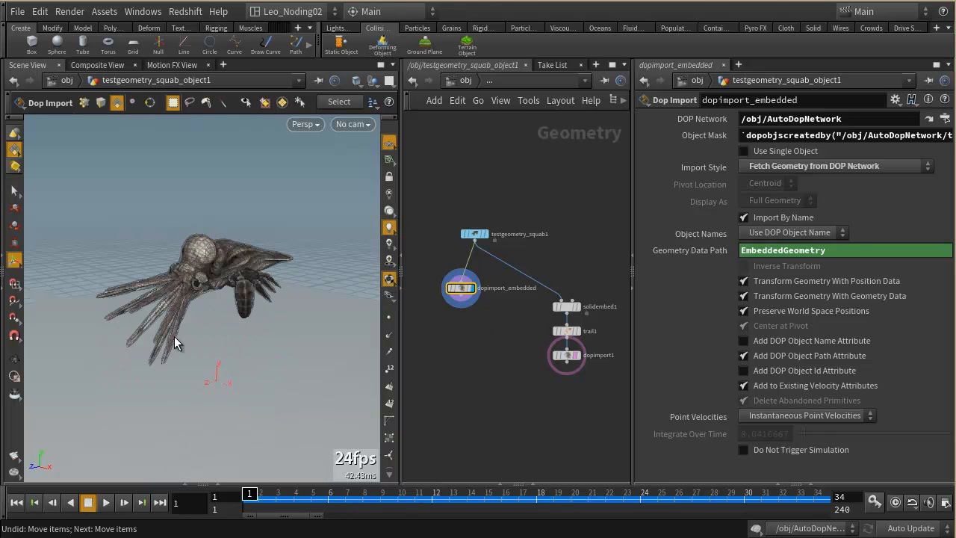
{"action": "right_click_drag", "start_coordinate": [216, 252], "coordinate": [318, 255], "text": "alt"}
{"action": "left_click_drag", "start_coordinate": [298, 269], "coordinate": [254, 269], "text": "alt"}
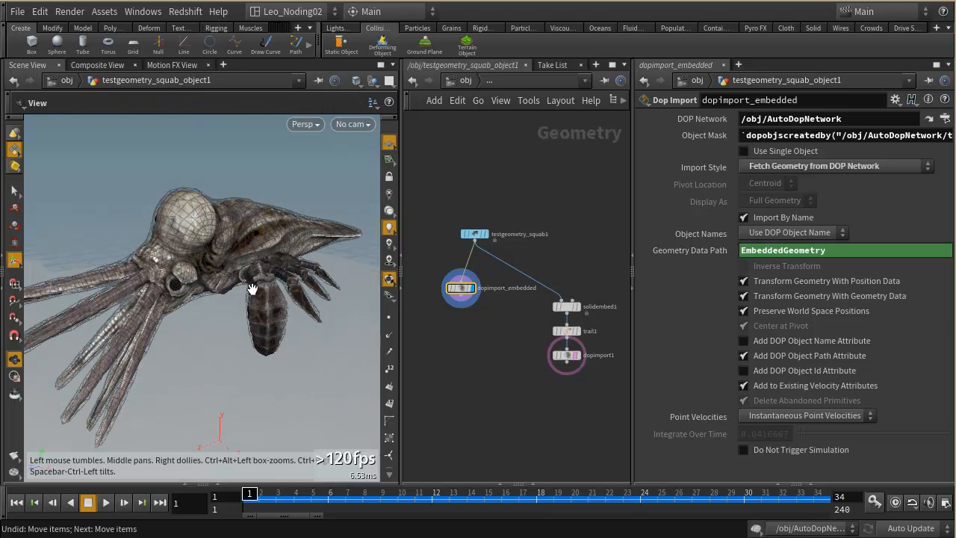
Select and display solidembed1 to show its tetrahedral mesh up close with its sizing parameters.
{"action": "left_click", "coordinate": [580, 306]}
{"action": "left_click", "coordinate": [576, 306]}
{"action": "mouse_move", "coordinate": [259, 285]}
{"action": "left_mouse_down"}
{"action": "mouse_move", "coordinate": [284, 280]}
{"action": "mouse_move", "coordinate": [254, 279]}
{"action": "left_mouse_up"}
{"action": "right_click_drag", "start_coordinate": [202, 299], "coordinate": [250, 291]}
{"action": "key", "text": "Return"}
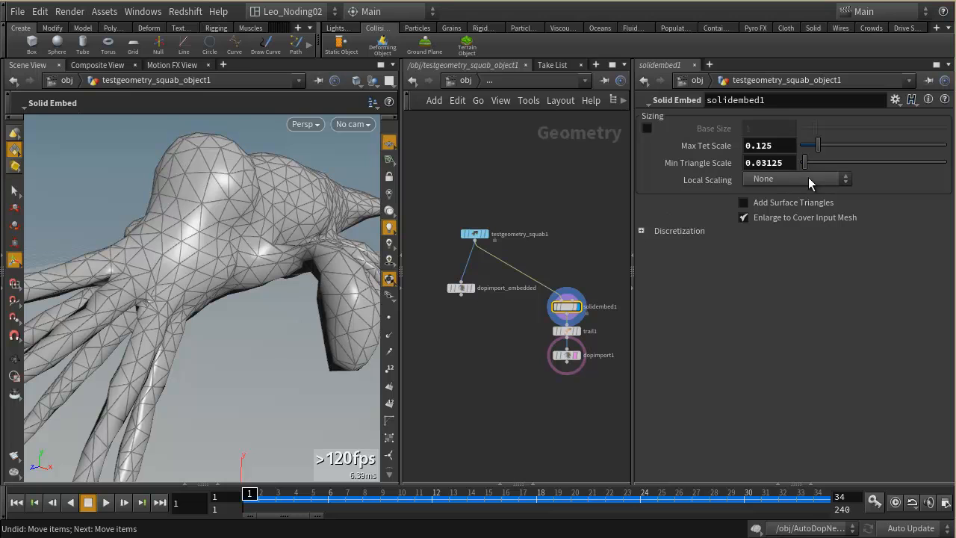
Set solidembed1's Max Tet Scale to 0.2 and its Min Triangle Scale to 0.05 for a coarser mesh.
{"action": "left_click_drag", "start_coordinate": [758, 145], "coordinate": [775, 145]}
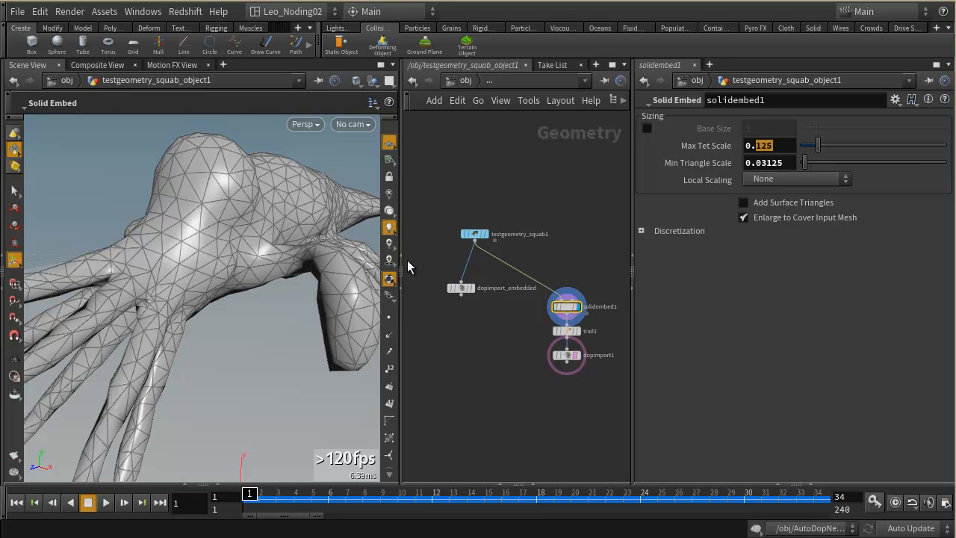
{"action": "type", "text": "2"}
{"action": "key", "text": "Return"}
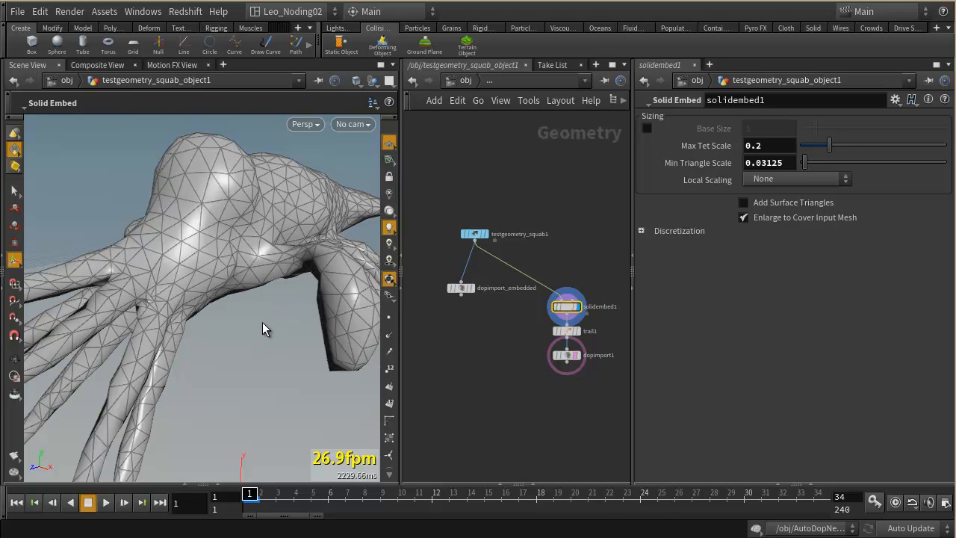
{"action": "left_click", "coordinate": [772, 162]}
{"action": "left_click_drag", "start_coordinate": [761, 162], "coordinate": [816, 168]}
{"action": "type", "text": "5"}
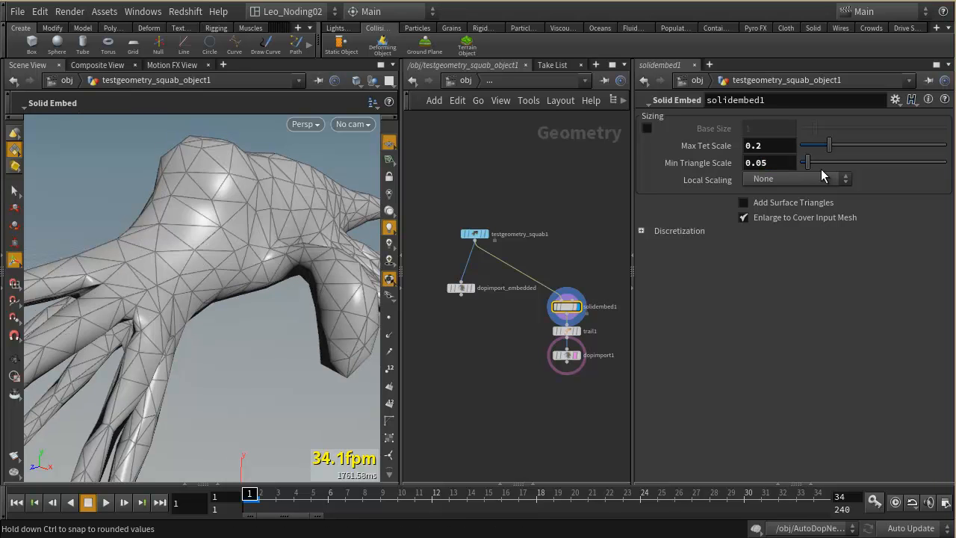
{"action": "right_click_drag", "start_coordinate": [247, 258], "coordinate": [222, 274], "text": "alt"}
{"action": "left_click_drag", "start_coordinate": [222, 274], "coordinate": [245, 277], "text": "alt"}
{"action": "left_click_drag", "start_coordinate": [285, 316], "coordinate": [320, 365], "text": "alt"}
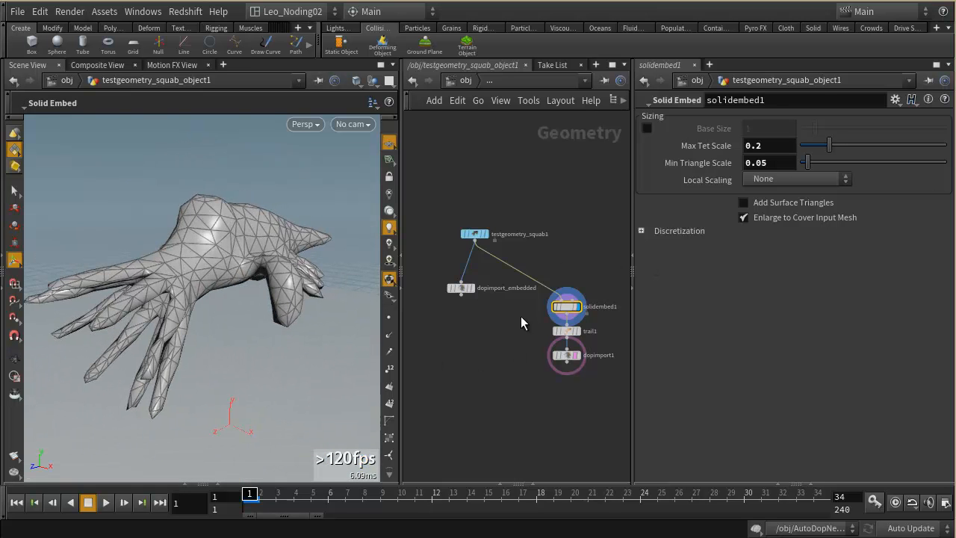
Return to the object level, test-play the simulation with solidembed1 displayed, and rewind to frame 1.
{"action": "left_click", "coordinate": [457, 80]}
{"action": "left_click", "coordinate": [106, 502]}
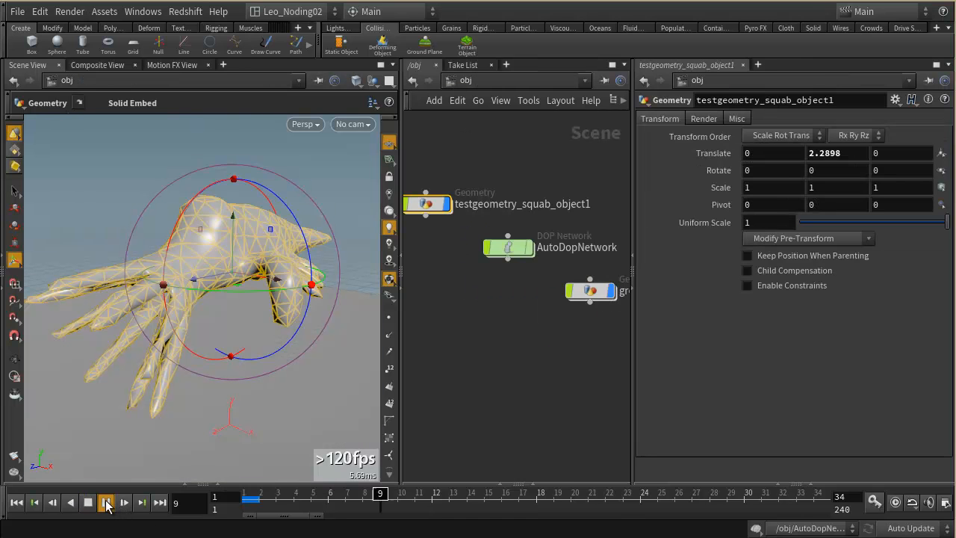
{"action": "left_click", "coordinate": [87, 504]}
{"action": "left_click", "coordinate": [16, 502]}
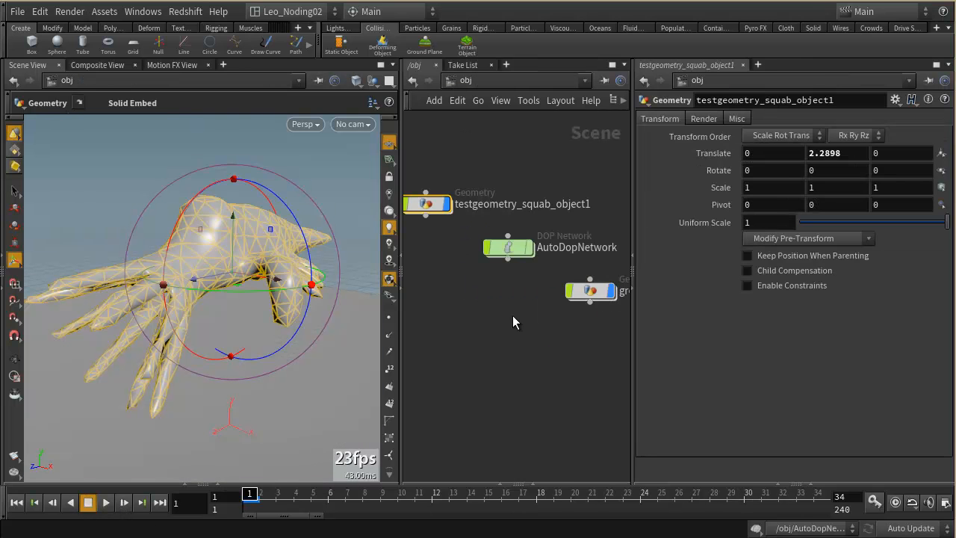
Display dopimport_embedded inside the squab object and play the simulation from the object level.
{"action": "double_click", "coordinate": [441, 209]}
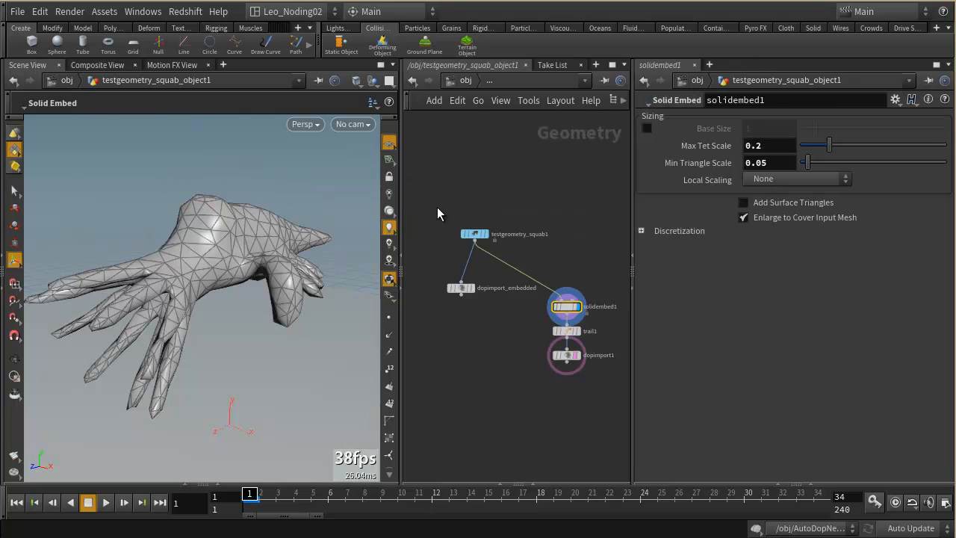
{"action": "left_click", "coordinate": [470, 286]}
{"action": "left_click", "coordinate": [453, 283]}
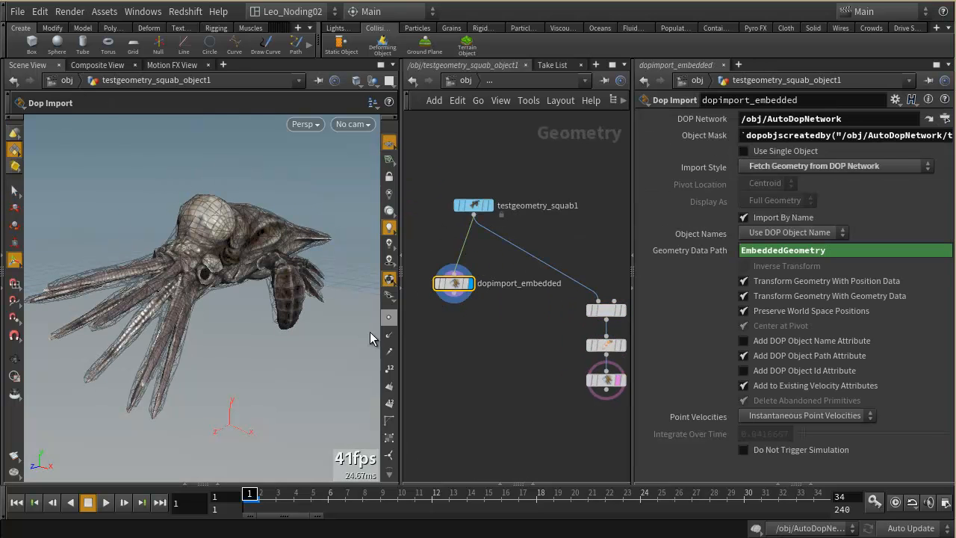
{"action": "left_click", "coordinate": [464, 81]}
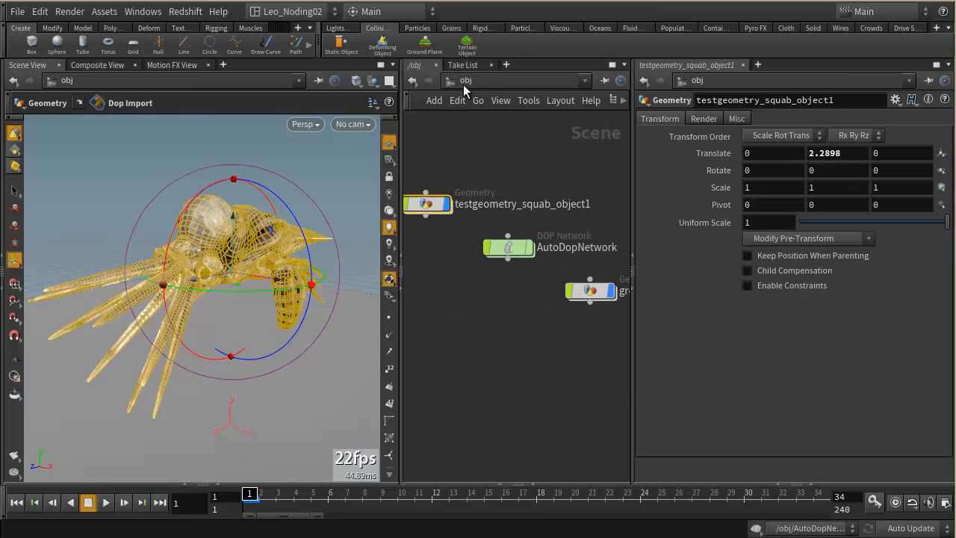
{"action": "left_click", "coordinate": [106, 503]}
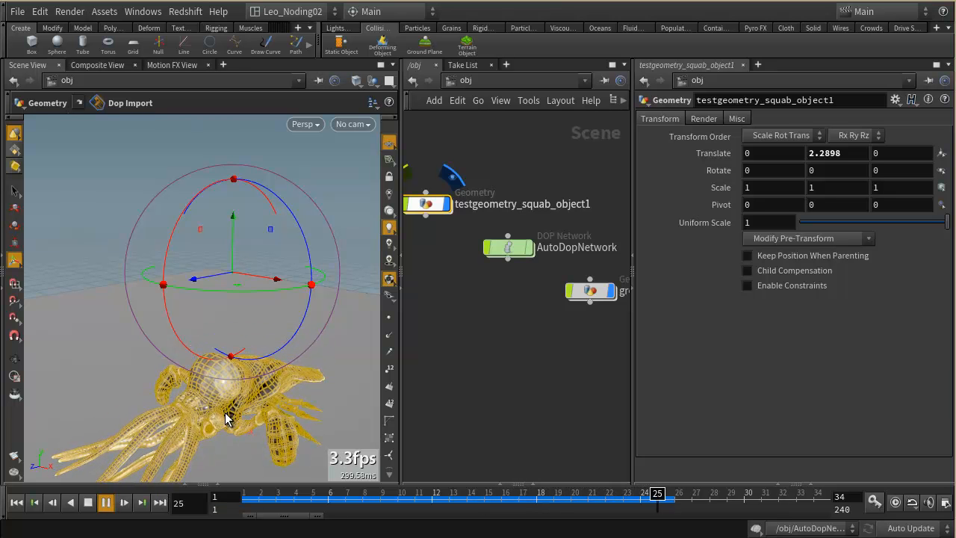
Stop the playback, rewind to frame 1, and delete AutoDopNetwork and the ground plane object.
{"action": "left_click", "coordinate": [88, 503]}
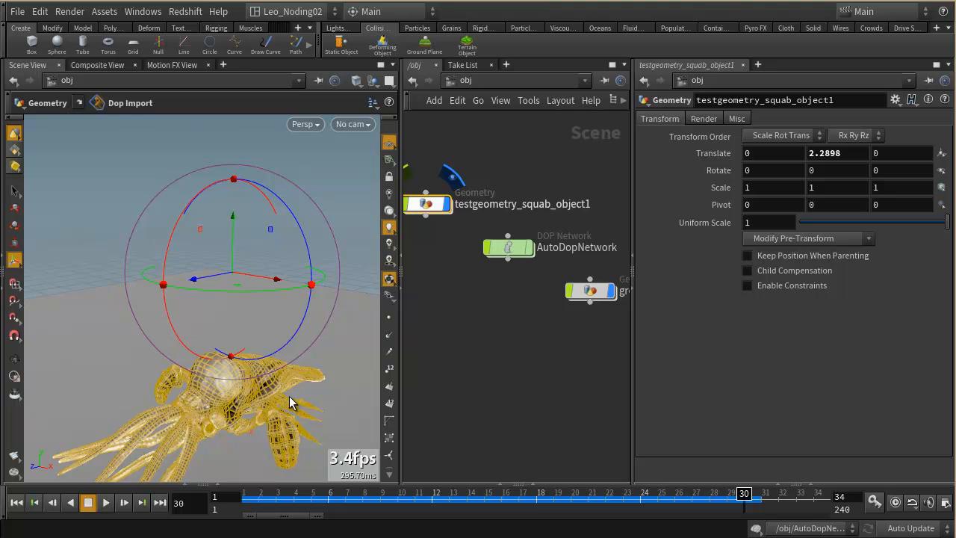
{"action": "left_click", "coordinate": [16, 502]}
{"action": "scroll", "coordinate": [515, 348], "scroll_direction": "down", "scroll_amount": 5}
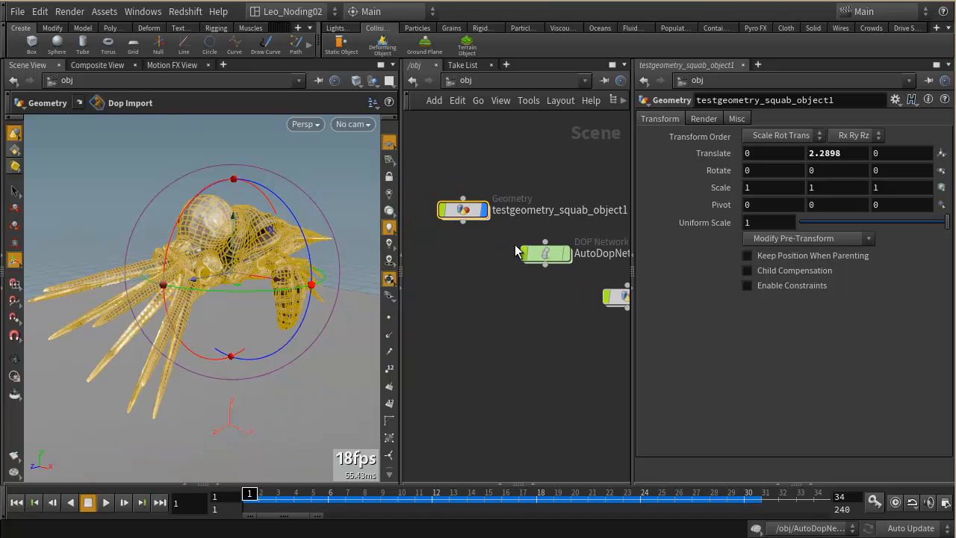
{"action": "left_click_drag", "start_coordinate": [440, 220], "coordinate": [497, 250]}
{"action": "left_click", "coordinate": [568, 321]}
{"action": "key", "text": "Delete"}
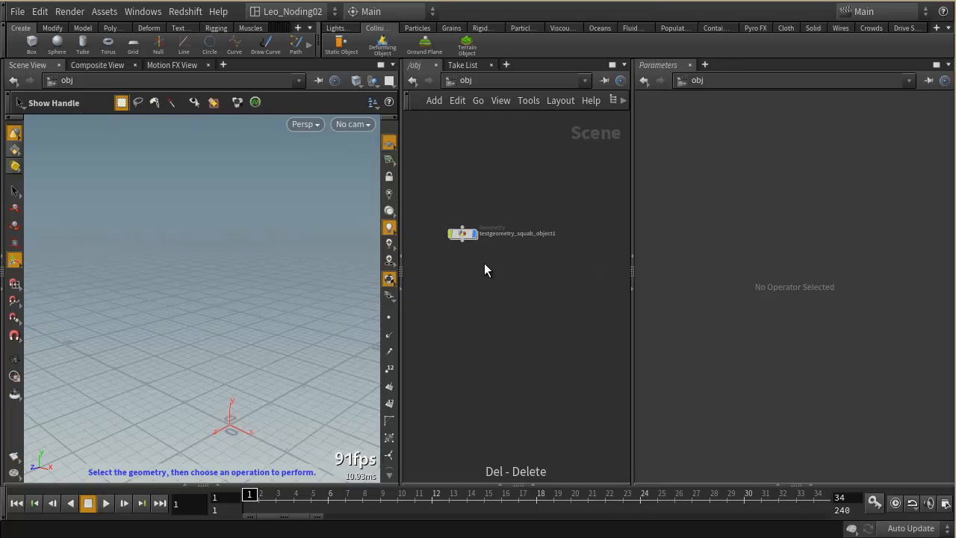
Delete all simulation nodes inside the squab object except testgeometry_squab1, and return to the object level.
{"action": "double_click", "coordinate": [463, 233]}
{"action": "left_click_drag", "start_coordinate": [570, 387], "coordinate": [467, 269]}
{"action": "key", "text": "Delete"}
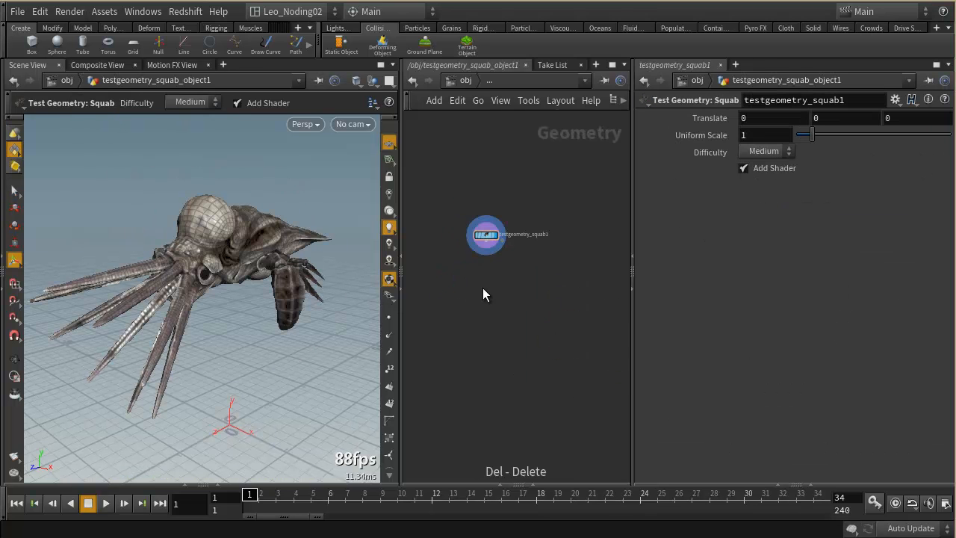
{"action": "left_click", "coordinate": [471, 83]}
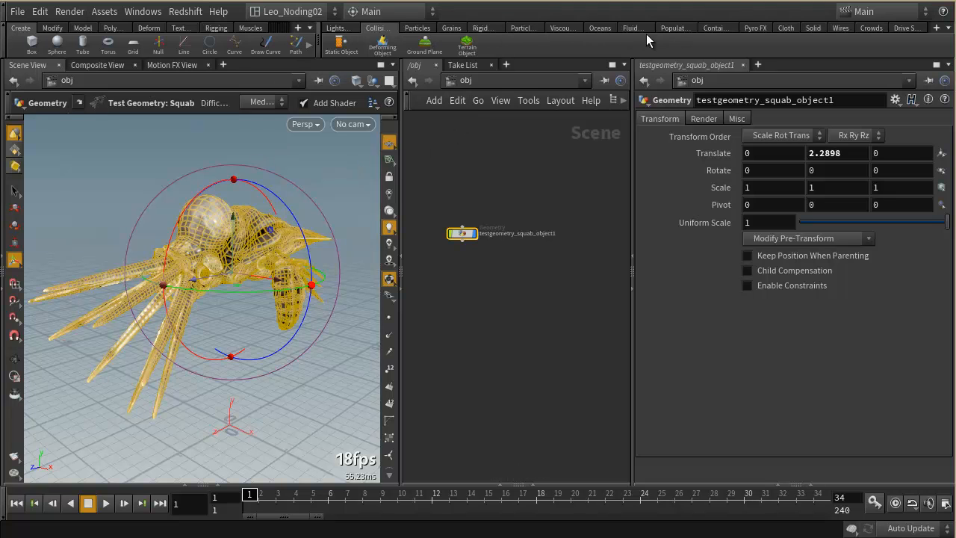
Turn the squab object into a rigid body with the RBD Objects tool.
{"action": "left_click", "coordinate": [478, 29]}
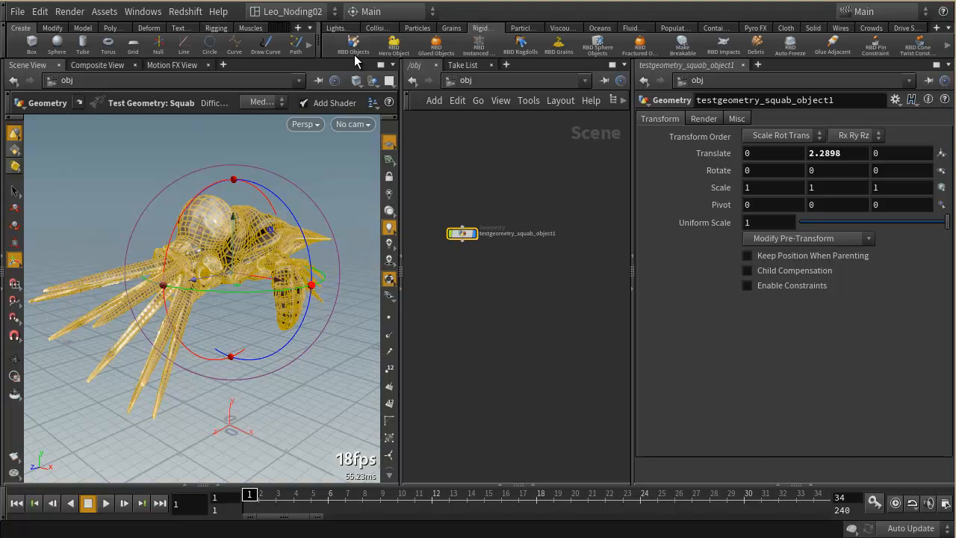
{"action": "left_click", "coordinate": [353, 43]}
{"action": "key", "text": "Return"}
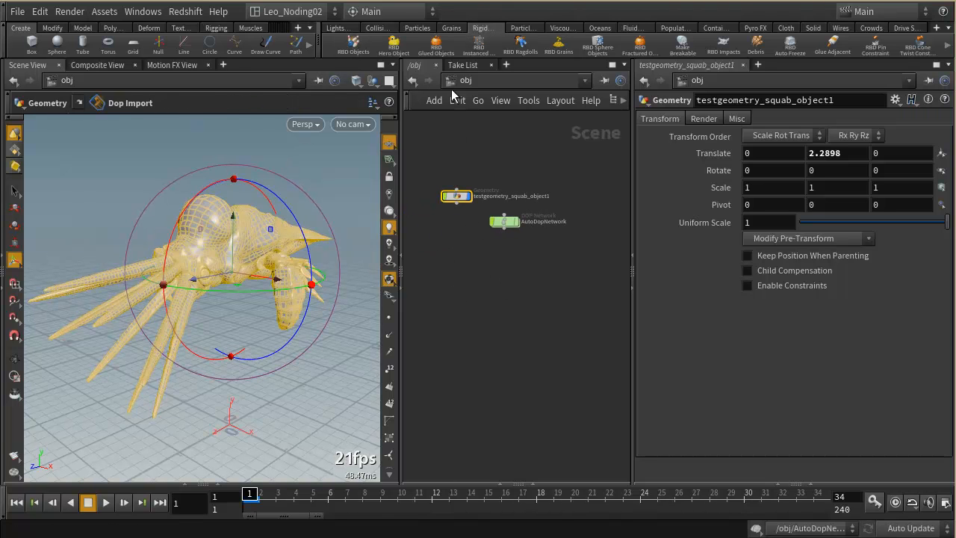
Add a ground plane collider beneath the squab.
{"action": "left_click", "coordinate": [377, 29]}
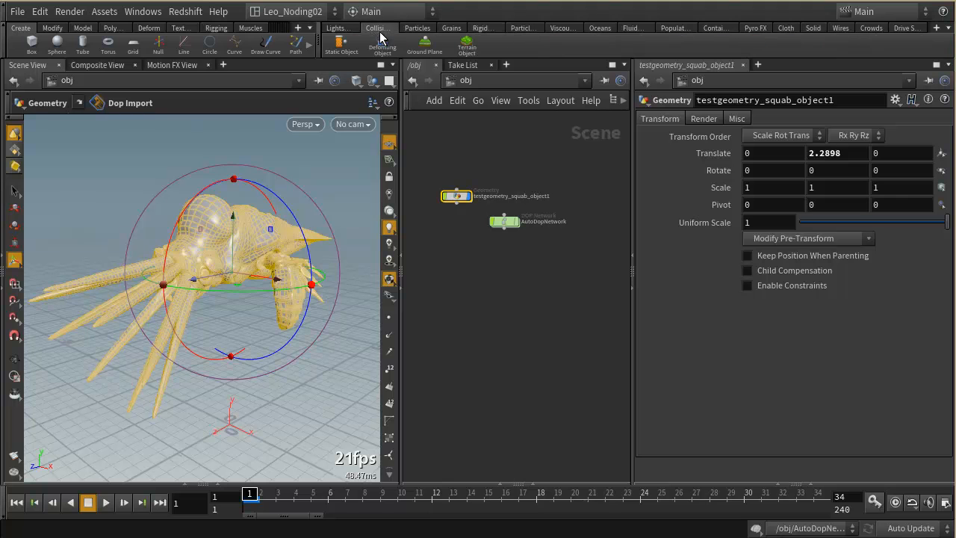
{"action": "left_click", "coordinate": [433, 44]}
{"action": "key", "text": "Escape"}
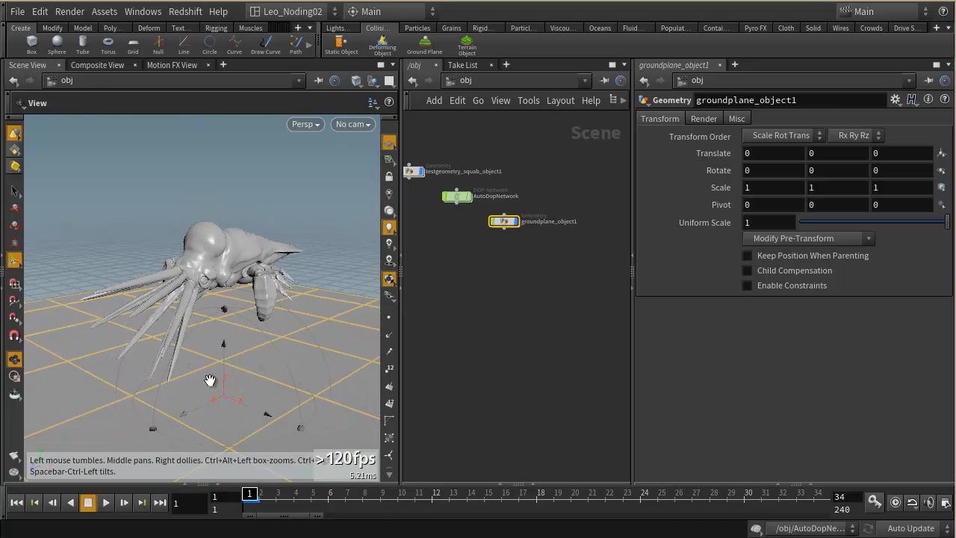
Play the rigid body simulation to watch the squab fall onto the ground plane, and stop it.
{"action": "left_click", "coordinate": [105, 502]}
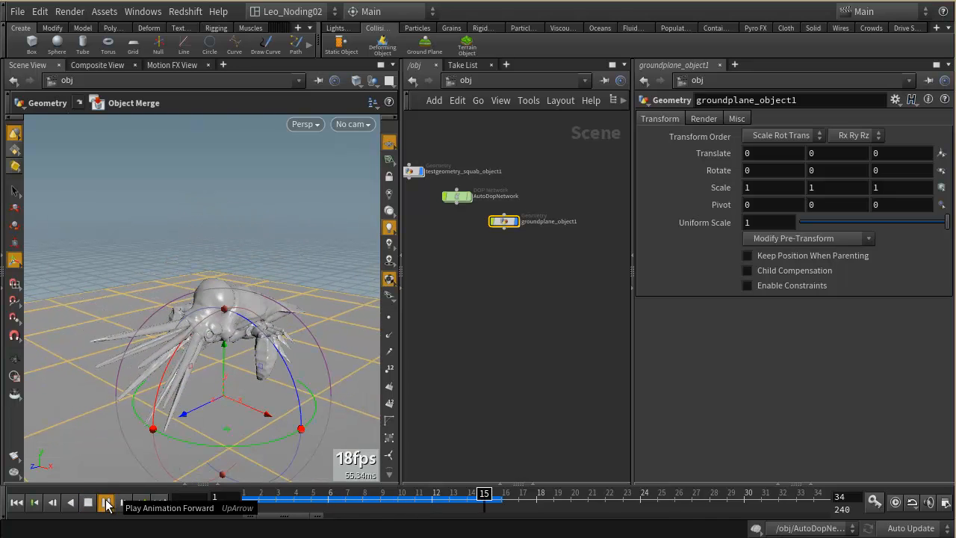
{"action": "left_click", "coordinate": [89, 502]}
{"action": "key", "text": "space"}
{"action": "mouse_move", "coordinate": [239, 341]}
{"action": "left_mouse_down"}
{"action": "mouse_move", "coordinate": [214, 325]}
{"action": "mouse_move", "coordinate": [224, 337]}
{"action": "left_mouse_up"}
{"action": "middle_click_drag", "start_coordinate": [458, 283], "coordinate": [525, 298]}
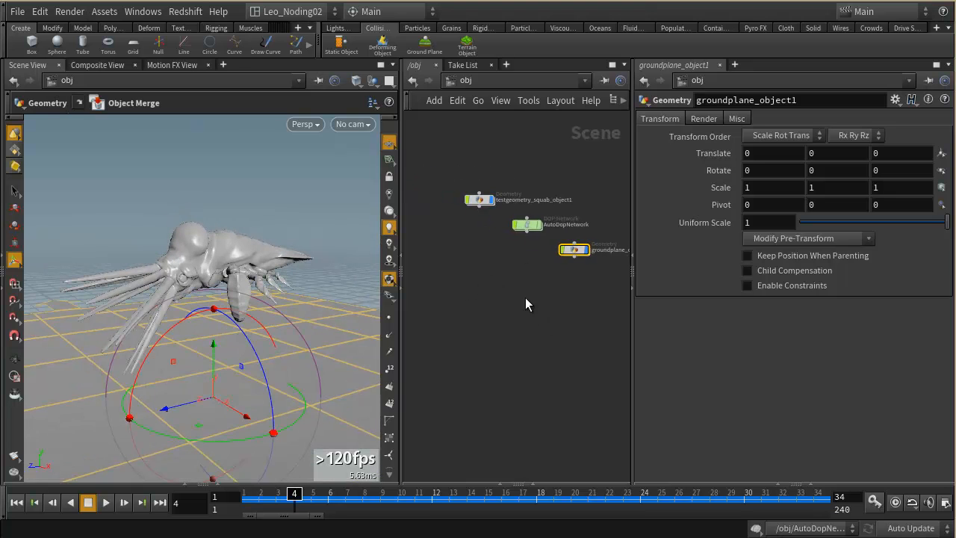
Rotate testgeometry_squab_object1 about 44 degrees around X and, at frame 1, raise it to about 4.69 in Y.
{"action": "left_click", "coordinate": [482, 199]}
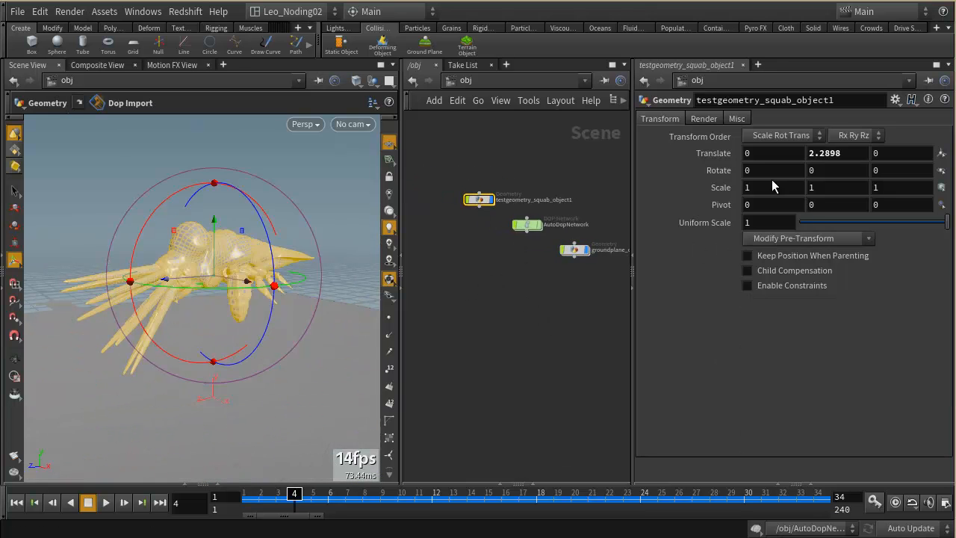
{"action": "left_click_drag", "start_coordinate": [161, 251], "coordinate": [252, 259]}
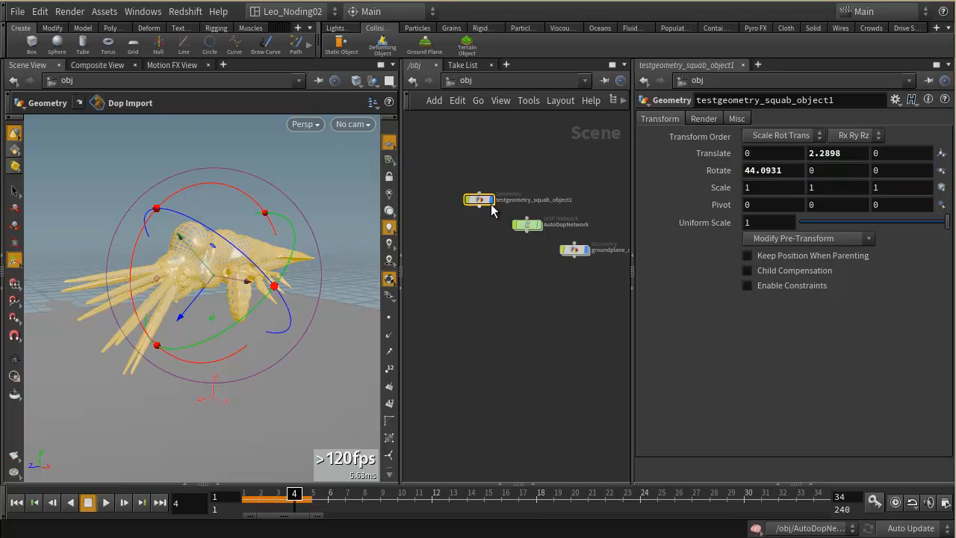
{"action": "left_click", "coordinate": [35, 502]}
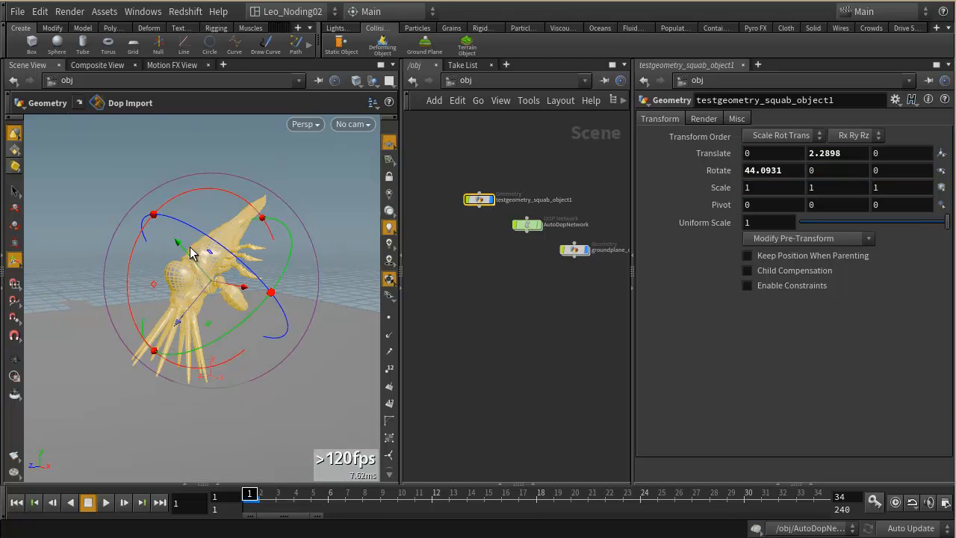
{"action": "key", "text": "m"}
{"action": "left_click_drag", "start_coordinate": [221, 238], "coordinate": [212, 142]}
Play the simulation with the tilted squab, stop it, and examine the falling squab up close.
{"action": "left_click", "coordinate": [105, 502]}
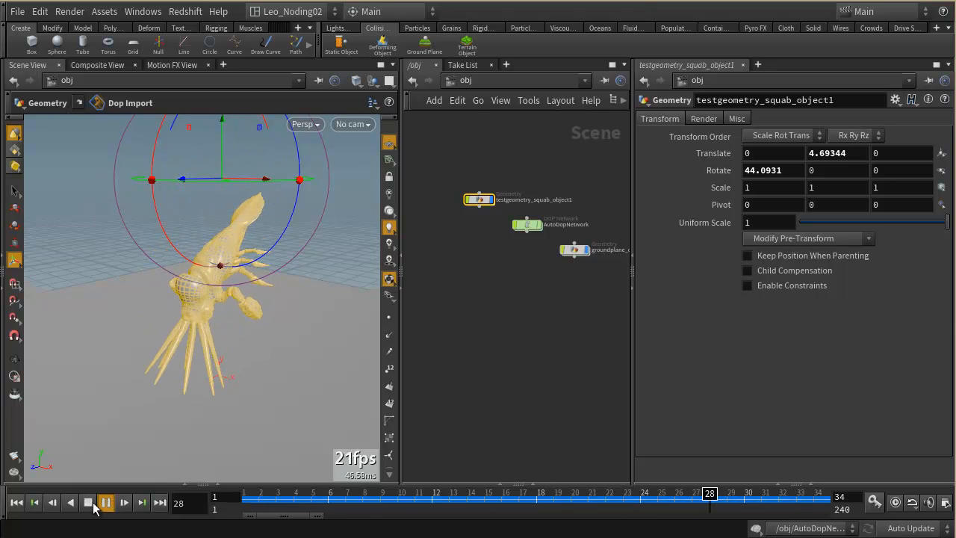
{"action": "left_click", "coordinate": [88, 502]}
{"action": "key", "text": "Escape"}
{"action": "left_click_drag", "start_coordinate": [267, 327], "coordinate": [198, 300]}
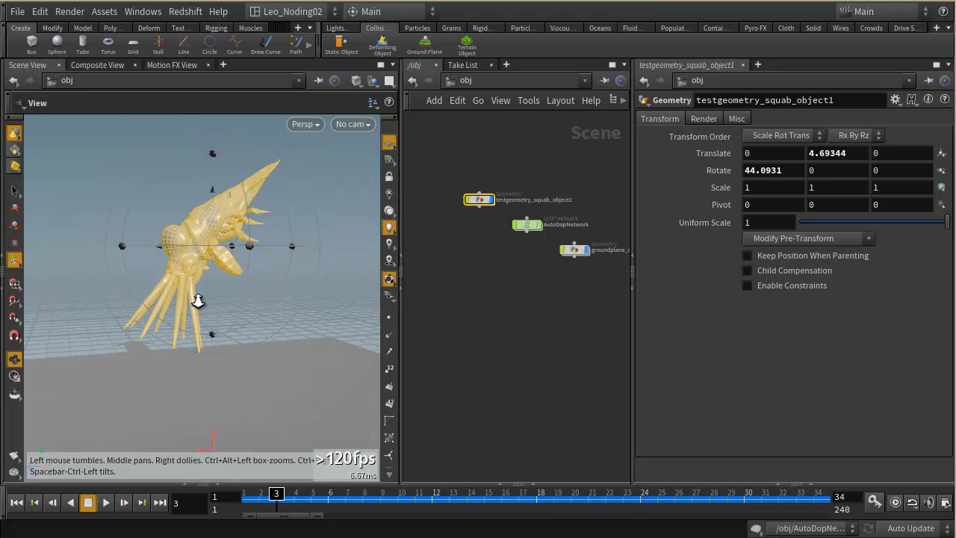
{"action": "right_click_drag", "start_coordinate": [198, 300], "coordinate": [297, 292]}
{"action": "middle_click_drag", "start_coordinate": [292, 284], "coordinate": [303, 319]}
{"action": "key", "text": "r"}
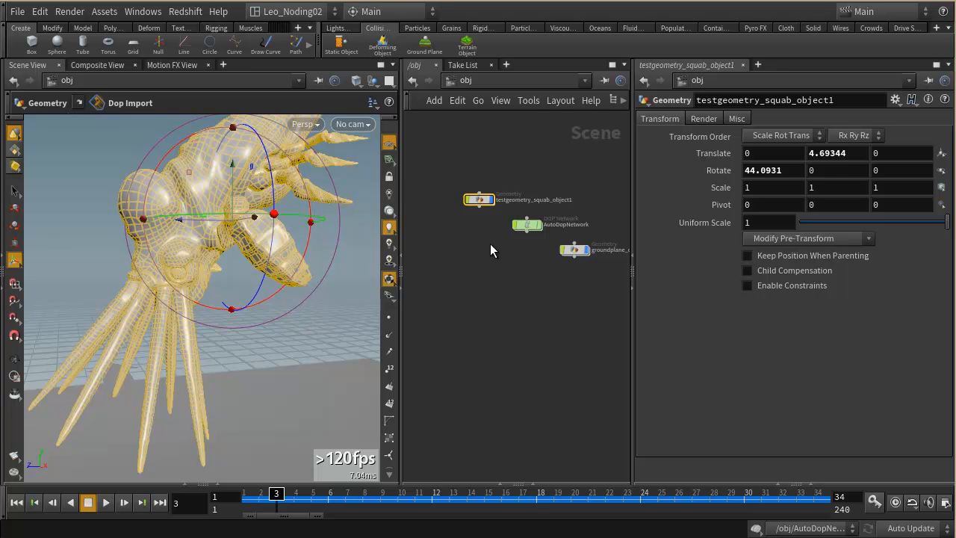
Open AutoDopNetwork, lay out its nodes, select and display the squab's RBD Packed Object, and rewind to frame 1.
{"action": "scroll", "coordinate": [534, 273], "scroll_direction": "up", "scroll_amount": 2}
{"action": "middle_click_drag", "start_coordinate": [534, 274], "coordinate": [519, 313]}
{"action": "double_click", "coordinate": [530, 269]}
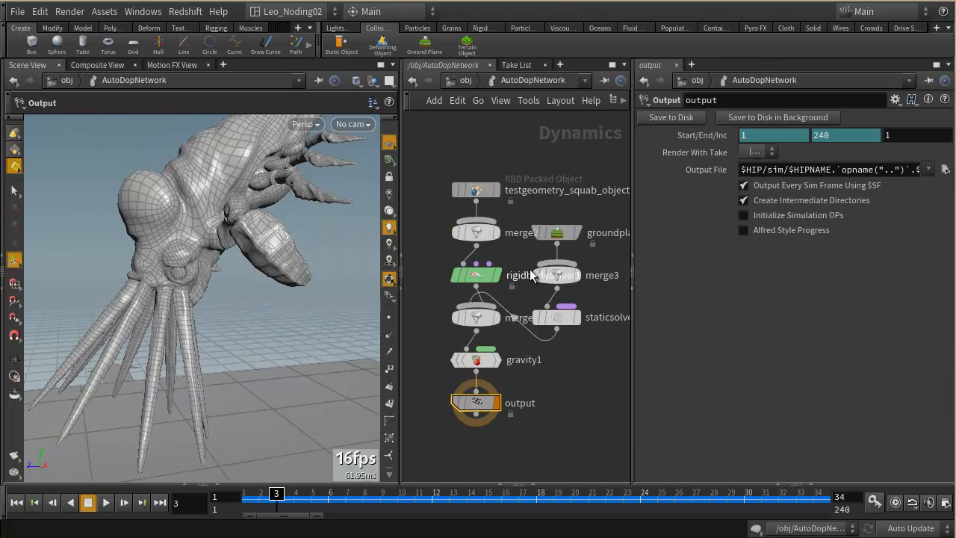
{"action": "key", "text": "l"}
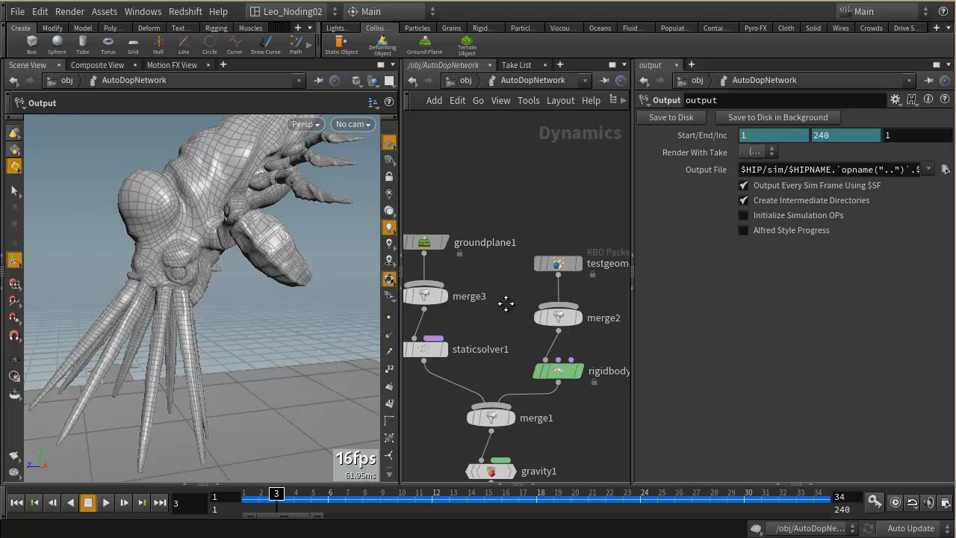
{"action": "left_click", "coordinate": [524, 261]}
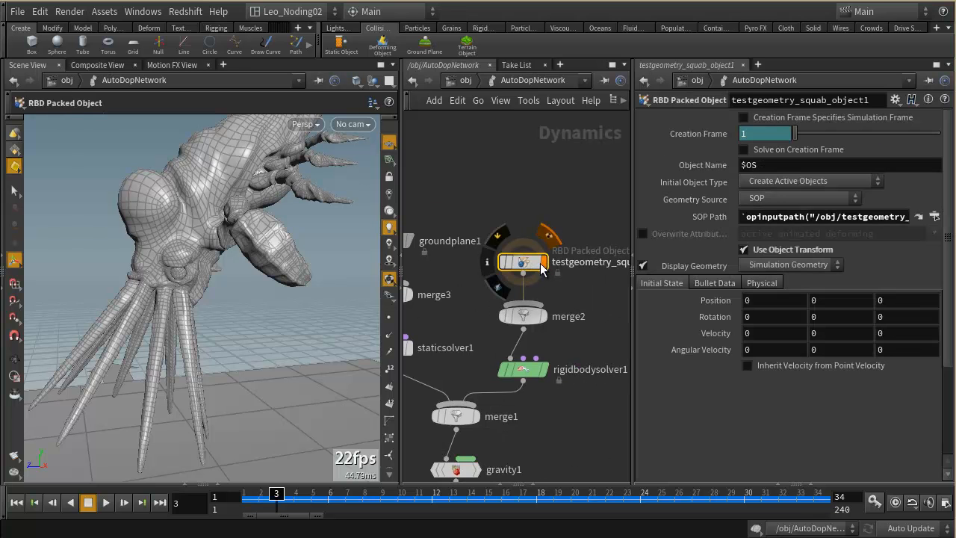
{"action": "left_click", "coordinate": [17, 502]}
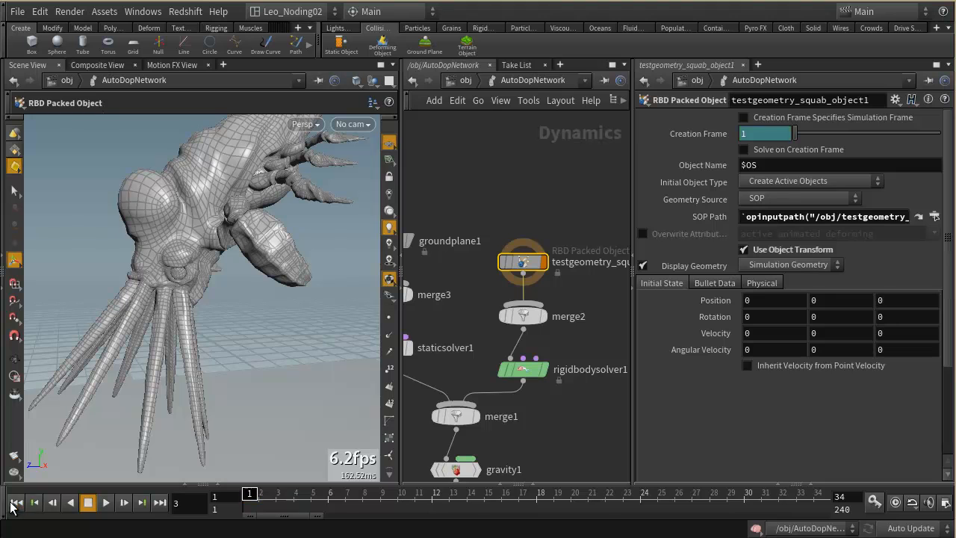
Show the squab's Bullet guide geometry, examine its convex hull, and briefly play the simulation.
{"action": "left_click", "coordinate": [722, 282]}
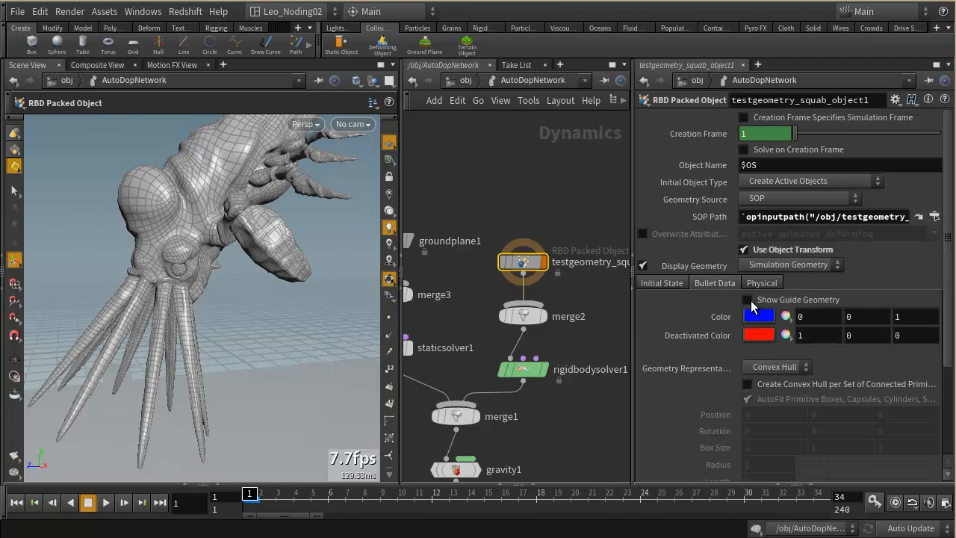
{"action": "left_click", "coordinate": [748, 300]}
{"action": "key", "text": "Escape"}
{"action": "left_click_drag", "start_coordinate": [251, 299], "coordinate": [256, 277]}
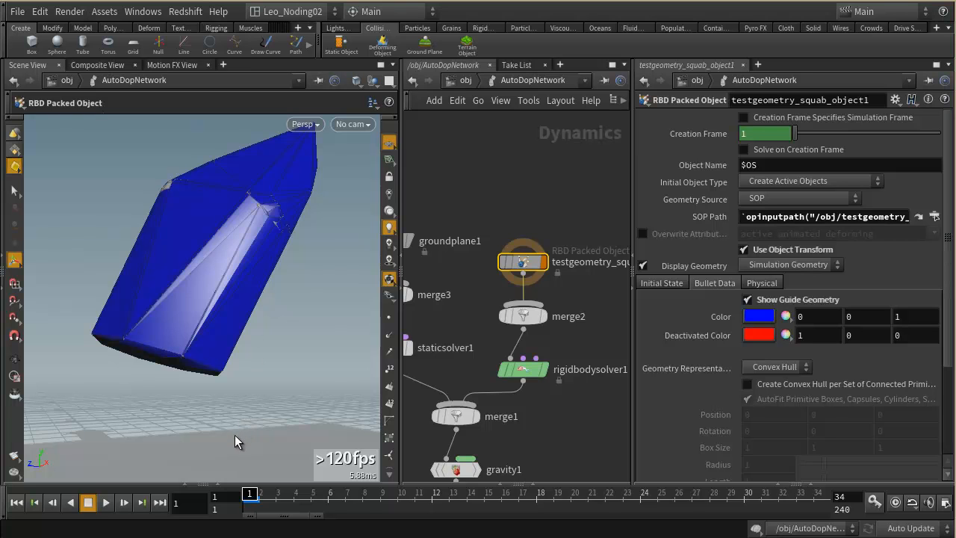
{"action": "left_click", "coordinate": [106, 503]}
{"action": "left_click", "coordinate": [88, 502]}
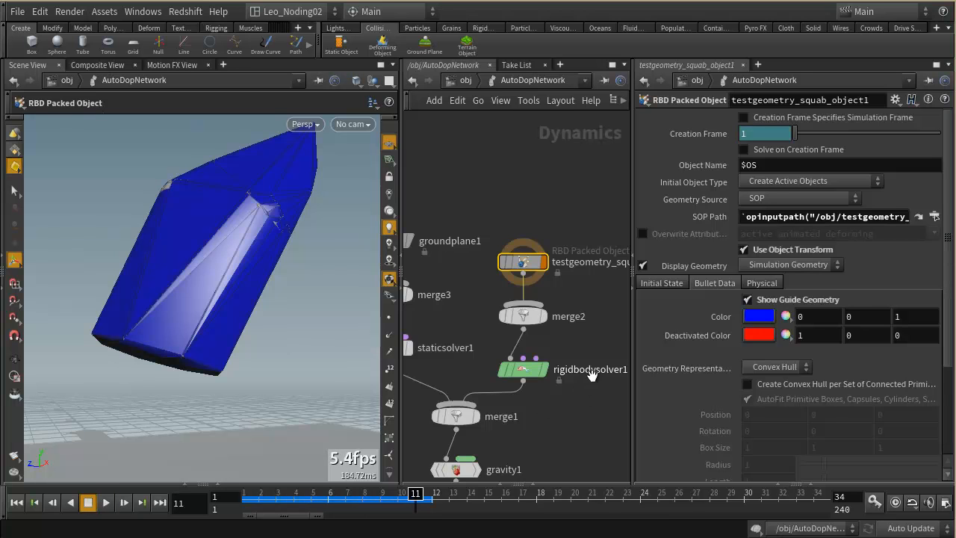
Display gravity1 in the dynamics network and play the simulation from frame 1.
{"action": "key", "text": "h"}
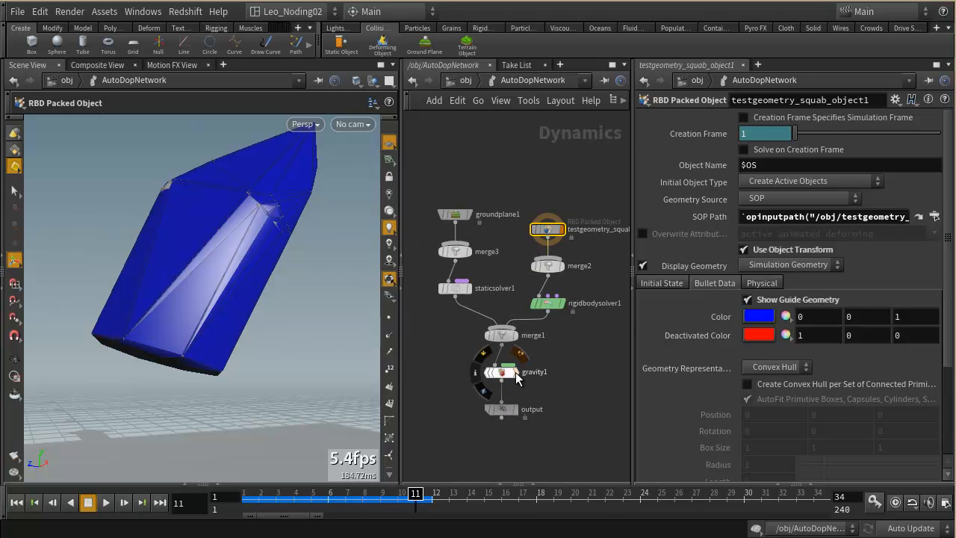
{"action": "left_click", "coordinate": [513, 372]}
{"action": "left_click", "coordinate": [16, 503]}
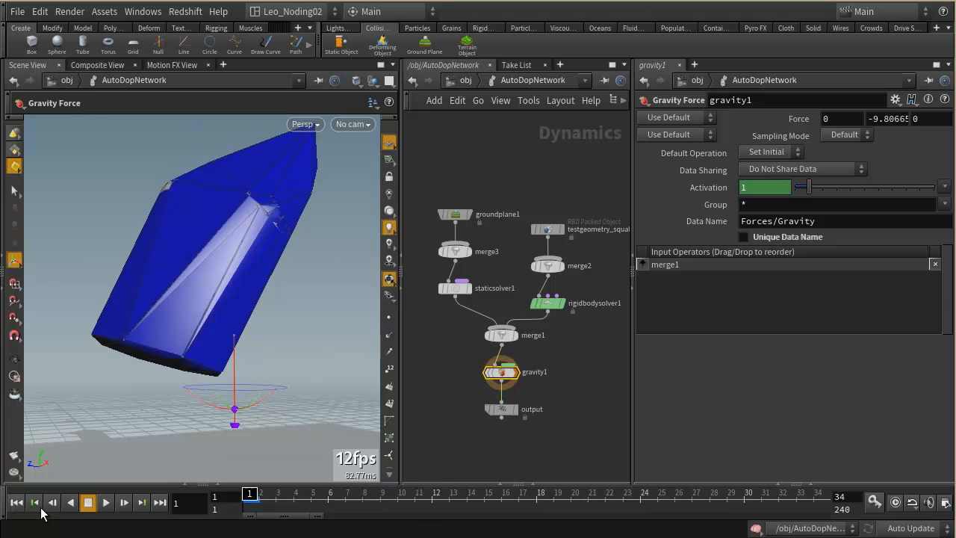
{"action": "left_click", "coordinate": [107, 503]}
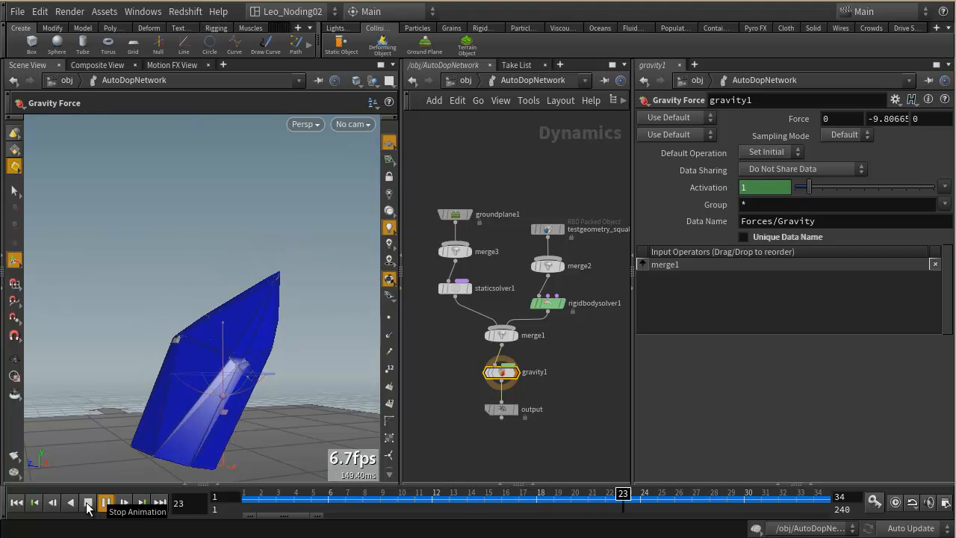
{"action": "left_click", "coordinate": [88, 504]}
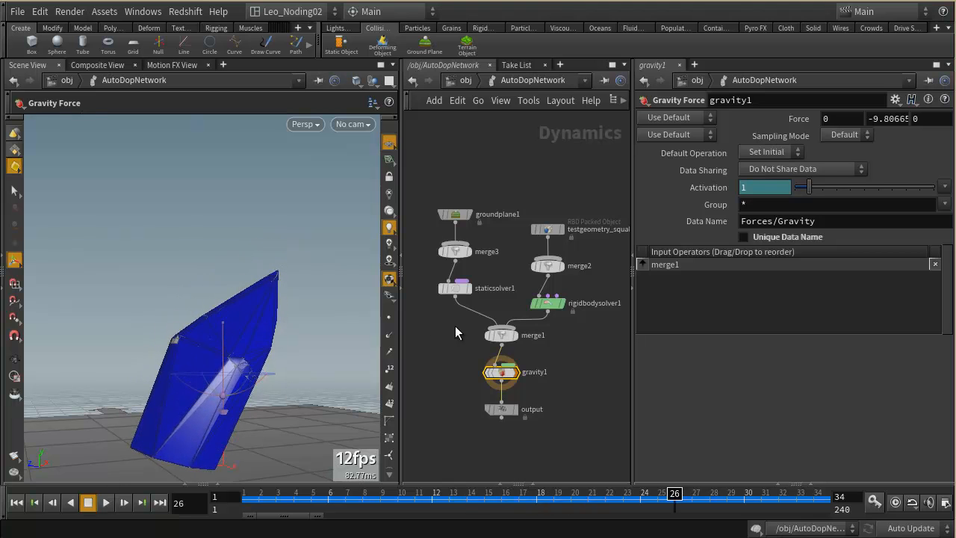
Hide the squab's Bullet guide geometry, return to the object level, and rewind to frame 1.
{"action": "left_click", "coordinate": [551, 229]}
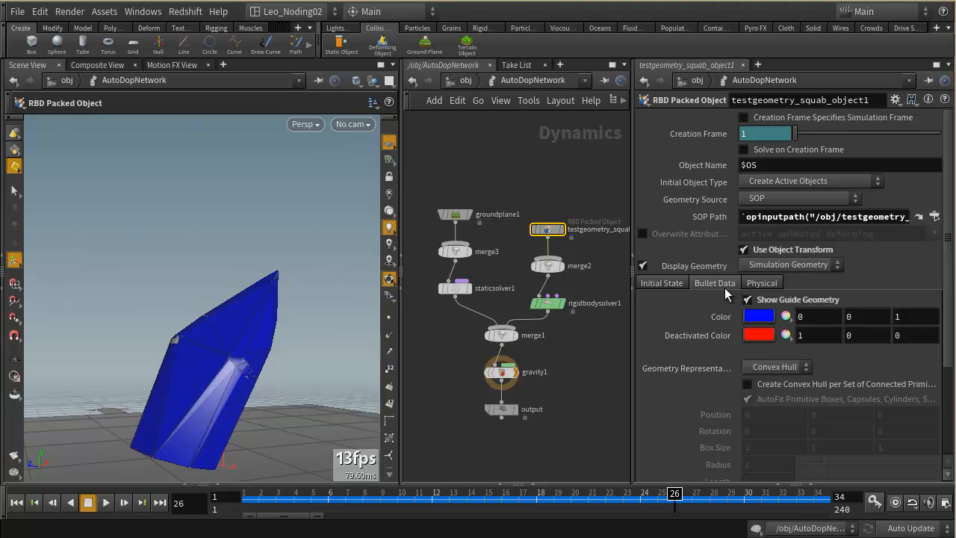
{"action": "left_click", "coordinate": [747, 299]}
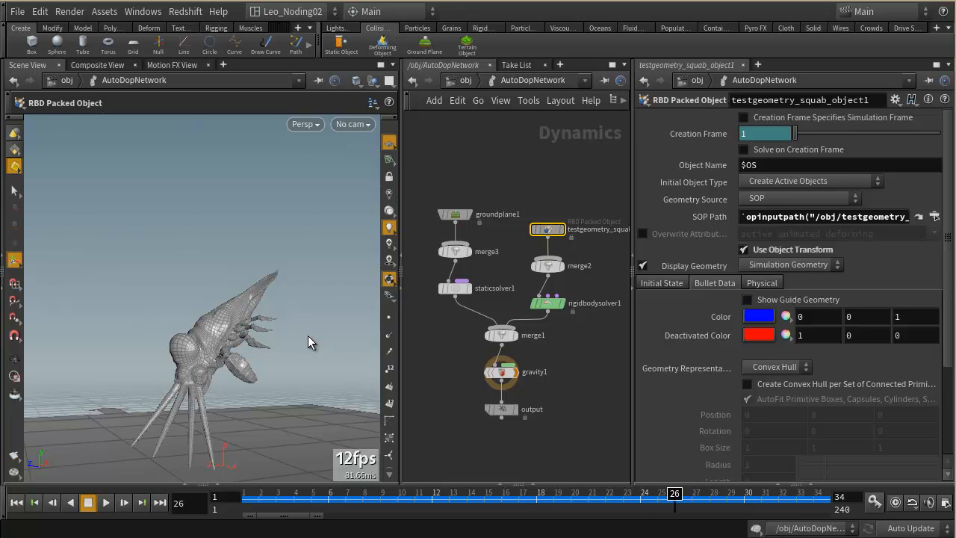
{"action": "left_click", "coordinate": [464, 79]}
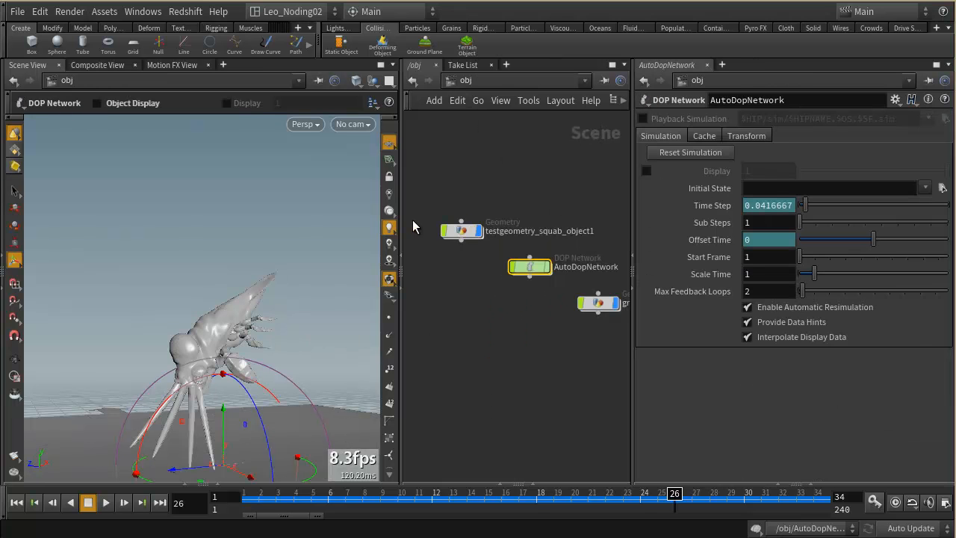
{"action": "left_click", "coordinate": [17, 502]}
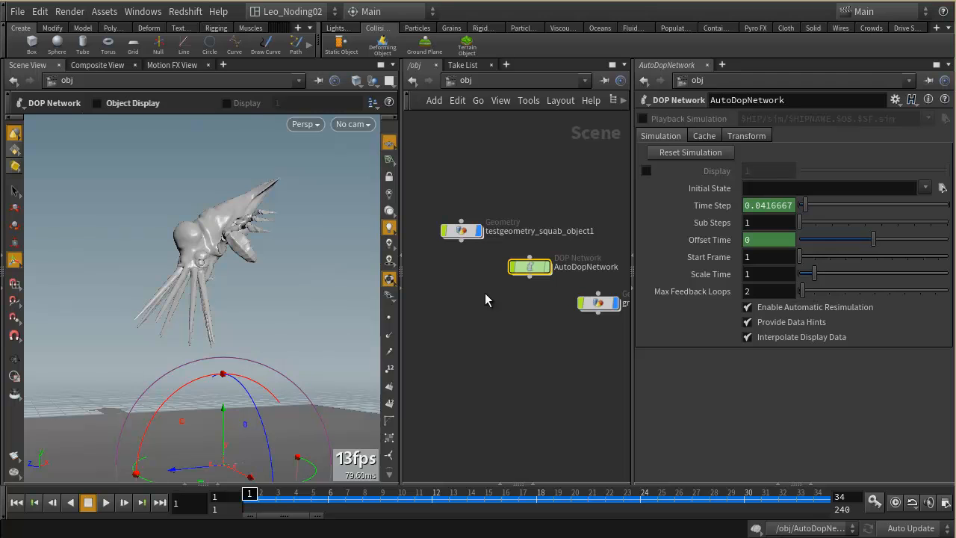
Rotate testgeometry_squab_object1 about -37 degrees around Z.
{"action": "left_click", "coordinate": [461, 230]}
{"action": "key", "text": "Escape"}
{"action": "key", "text": "r"}
{"action": "left_click_drag", "start_coordinate": [320, 224], "coordinate": [336, 292]}
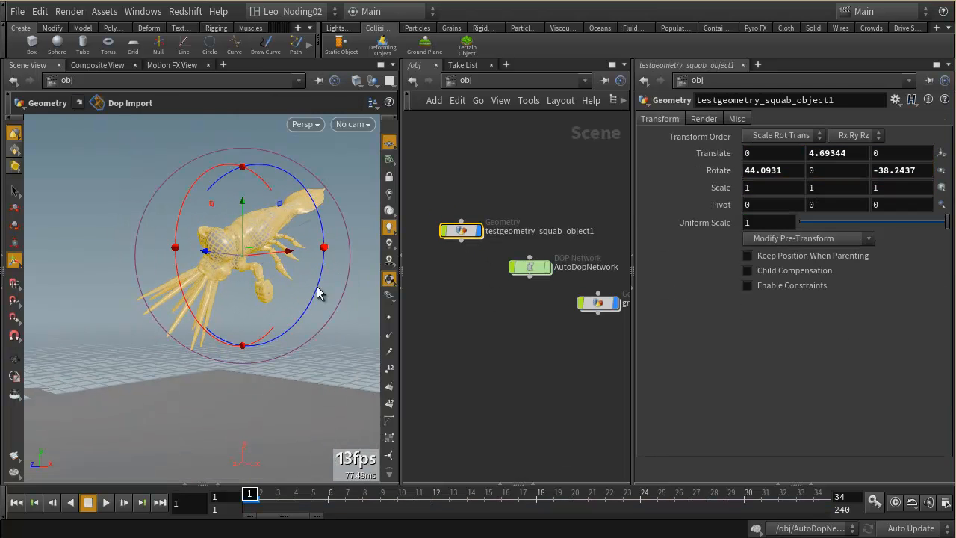
Play the simulation with the newly rotated squab, stop it, and view the landing from another angle.
{"action": "left_click", "coordinate": [106, 502]}
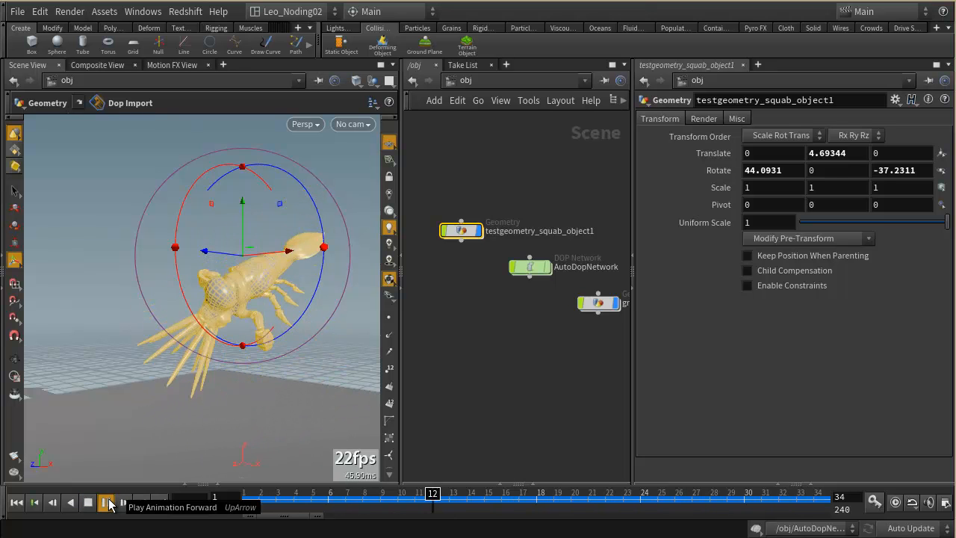
{"action": "left_click", "coordinate": [88, 502]}
{"action": "key", "text": "Escape"}
{"action": "left_click_drag", "start_coordinate": [181, 416], "coordinate": [188, 348]}
{"action": "key", "text": "Return"}
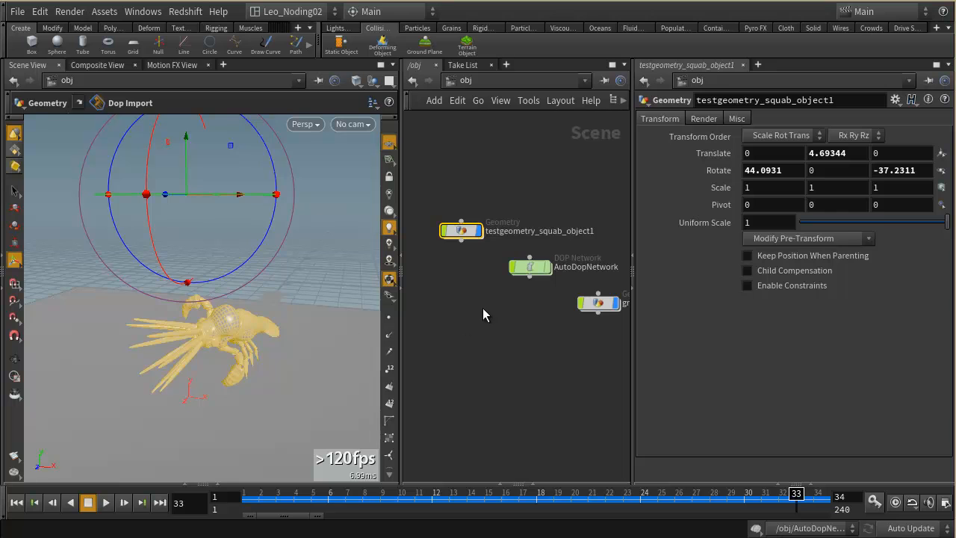
Open AutoDopNetwork, examine the squab near the ground at frame 24, and extend the playback range to frame 59.
{"action": "double_click", "coordinate": [530, 267]}
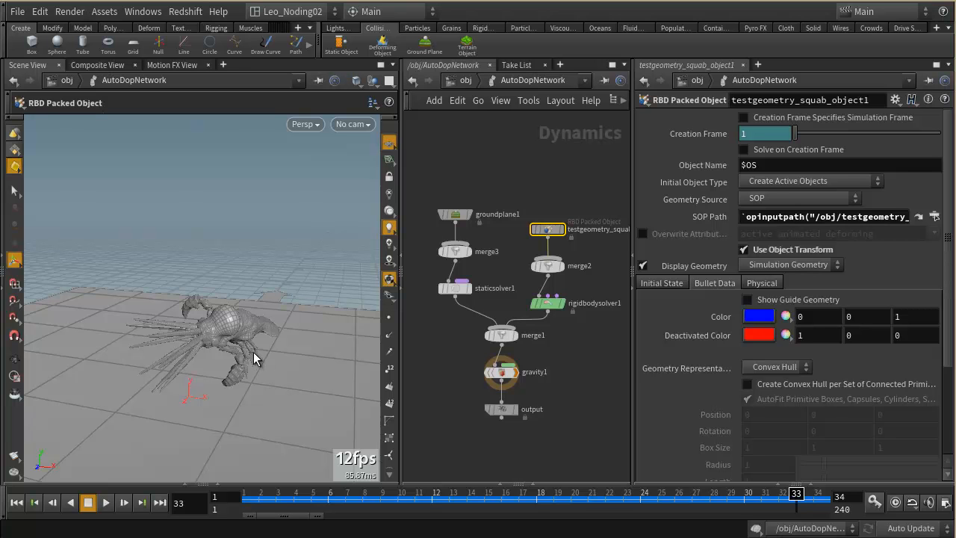
{"action": "key", "text": "Escape"}
{"action": "left_click_drag", "start_coordinate": [253, 351], "coordinate": [214, 372]}
{"action": "middle_click_drag", "start_coordinate": [214, 372], "coordinate": [199, 280]}
{"action": "right_click_drag", "start_coordinate": [199, 279], "coordinate": [261, 281]}
{"action": "left_click_drag", "start_coordinate": [262, 280], "coordinate": [264, 340]}
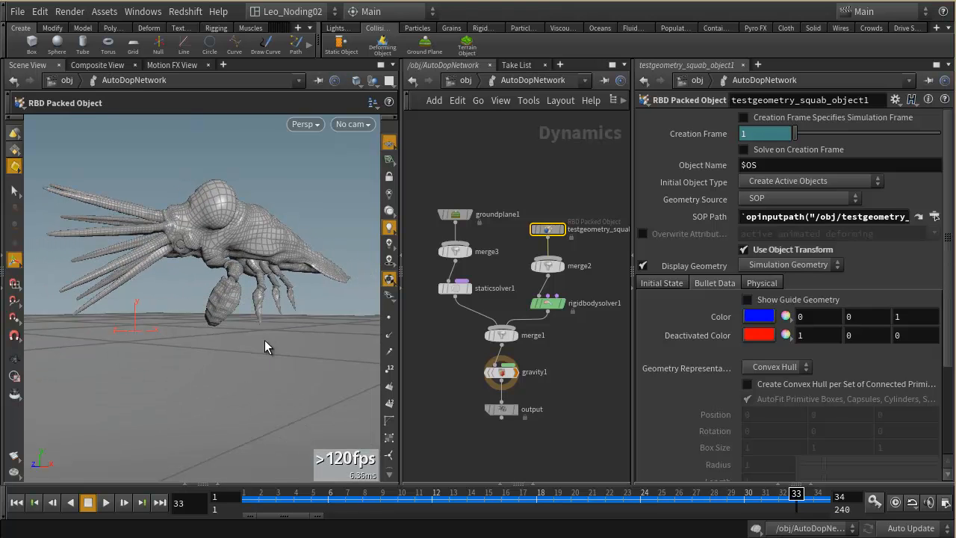
{"action": "left_click_drag", "start_coordinate": [247, 499], "coordinate": [640, 491]}
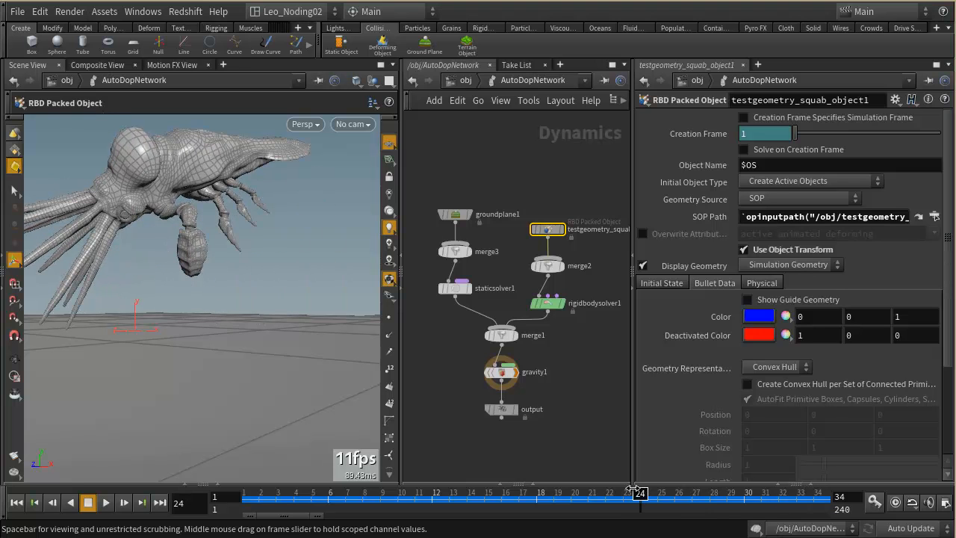
{"action": "left_click_drag", "start_coordinate": [325, 516], "coordinate": [380, 516]}
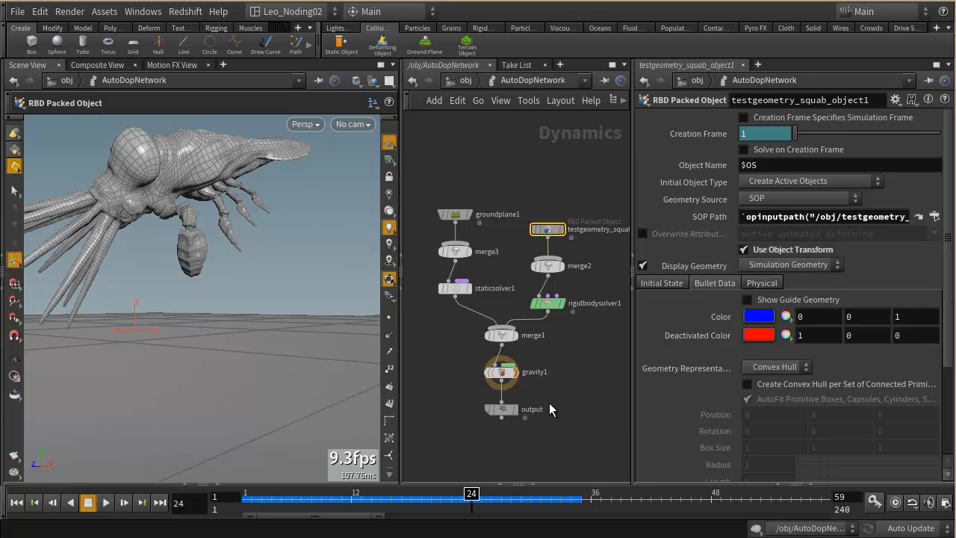
Show the squab's Bullet guide geometry and set its geometry representation to Concave.
{"action": "mouse_move", "coordinate": [555, 233]}
{"action": "left_click", "coordinate": [748, 300]}
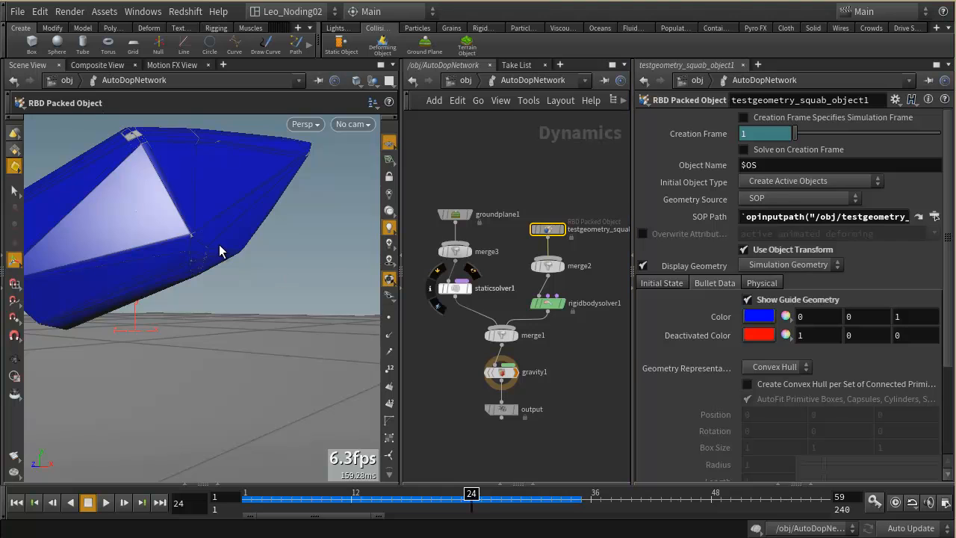
{"action": "left_click", "coordinate": [773, 367]}
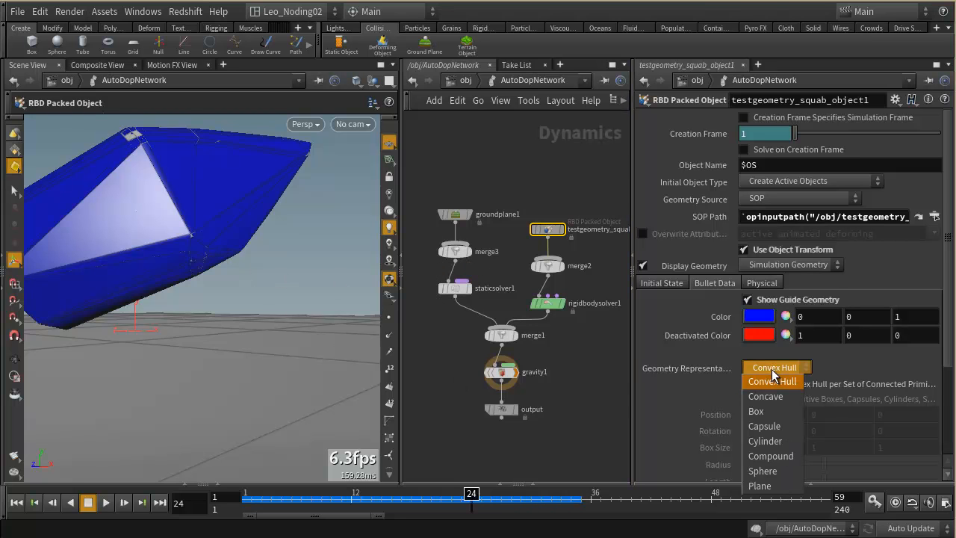
{"action": "left_click", "coordinate": [767, 398]}
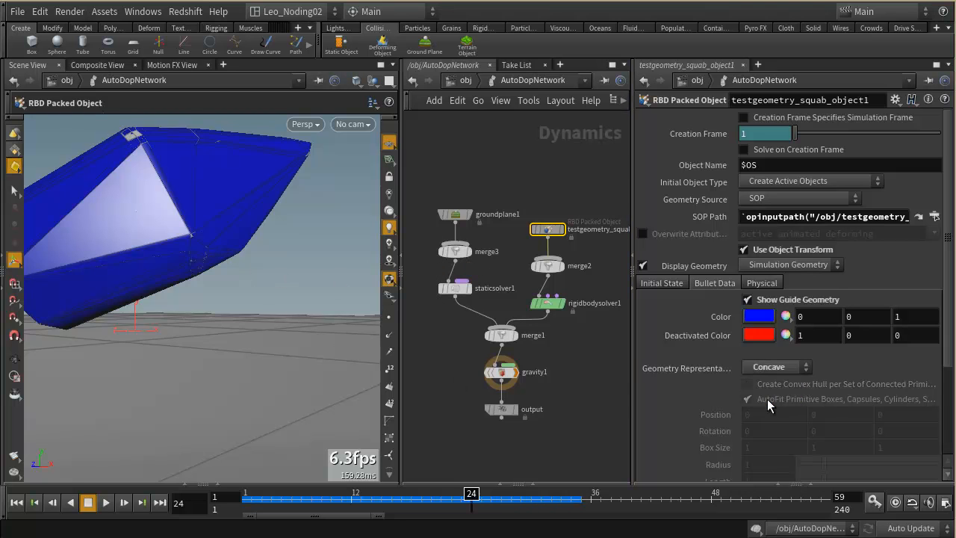
Refresh and then hide the squab's guide geometry, and review its physical and initial state parameters.
{"action": "left_click", "coordinate": [750, 299]}
{"action": "left_click", "coordinate": [750, 300]}
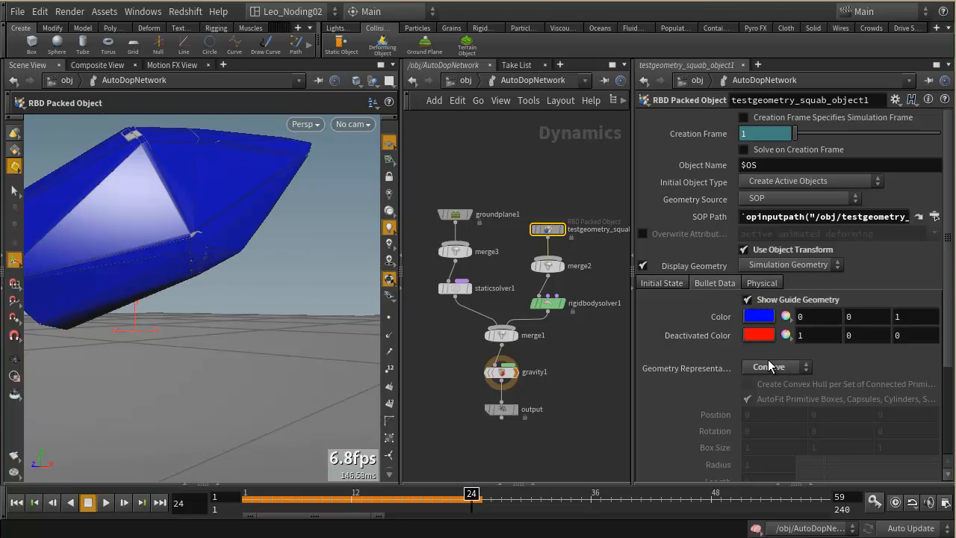
{"action": "left_click", "coordinate": [769, 367]}
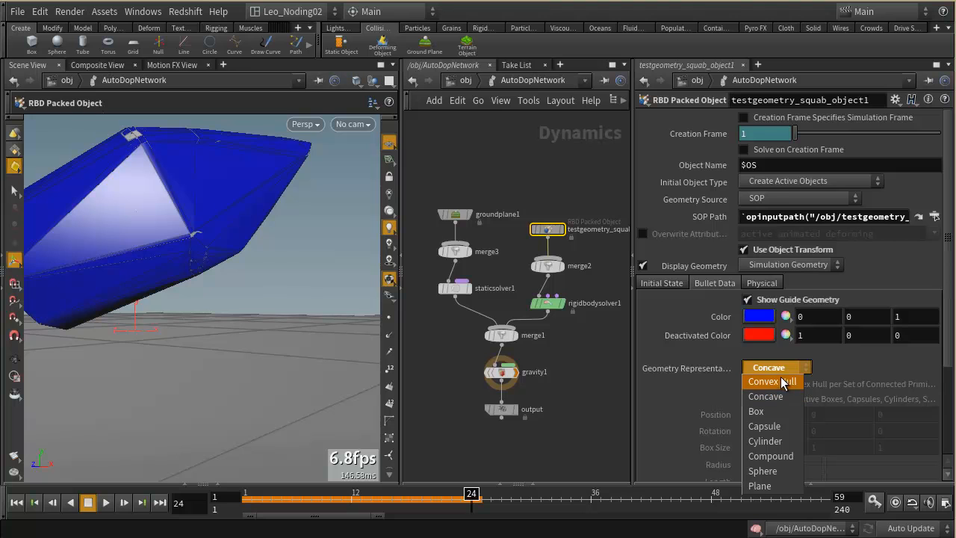
{"action": "left_click", "coordinate": [822, 365]}
{"action": "left_click", "coordinate": [745, 299]}
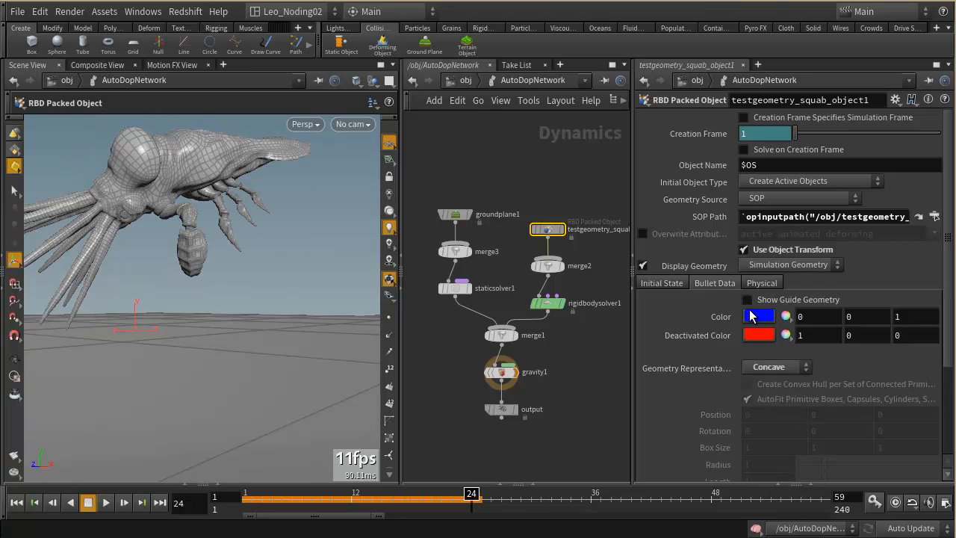
{"action": "left_click", "coordinate": [762, 283]}
{"action": "left_click", "coordinate": [665, 281]}
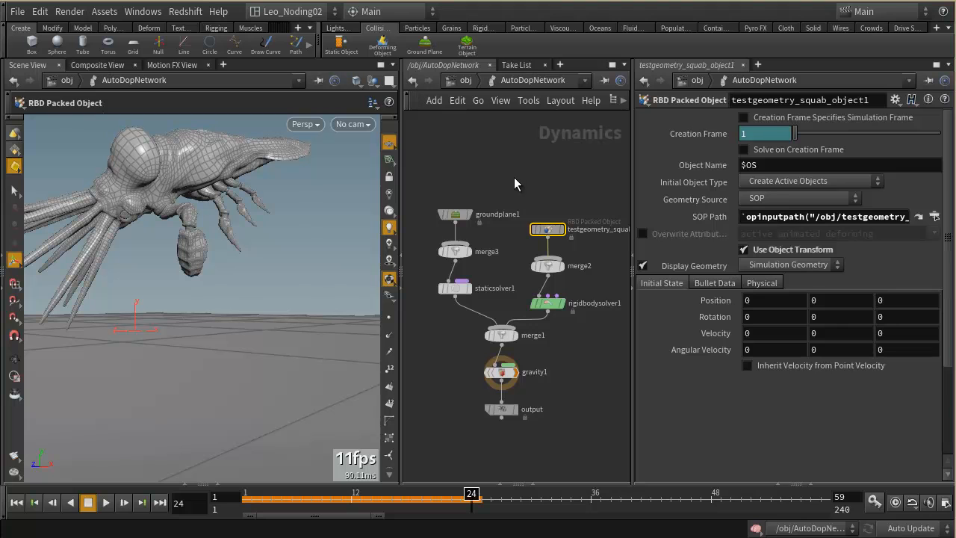
In the squab object's geometry network, turn off packed geometry creation on setup_packed_prims and bypass that node.
{"action": "left_click", "coordinate": [463, 81]}
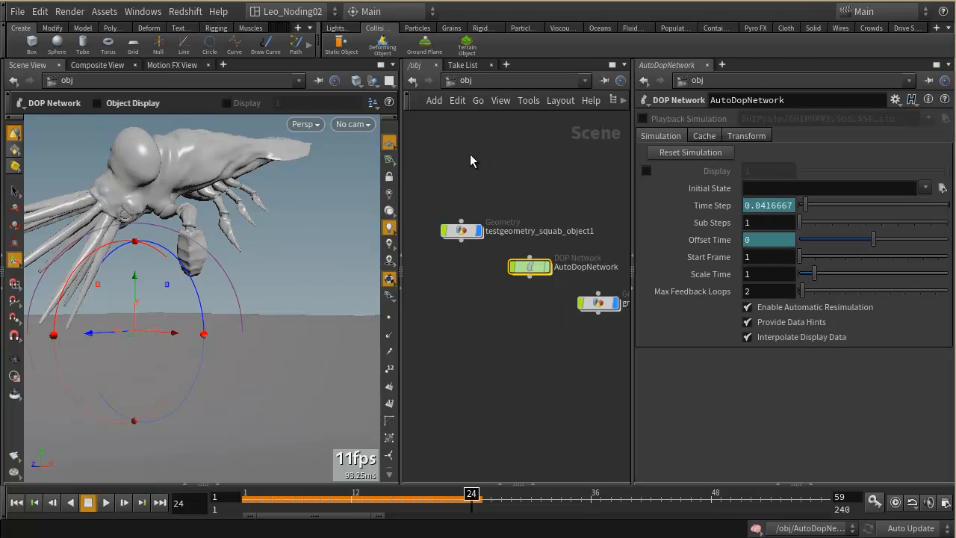
{"action": "double_click", "coordinate": [464, 233]}
{"action": "middle_click_drag", "start_coordinate": [478, 232], "coordinate": [533, 312]}
{"action": "scroll", "coordinate": [533, 290], "scroll_direction": "up", "scroll_amount": 2}
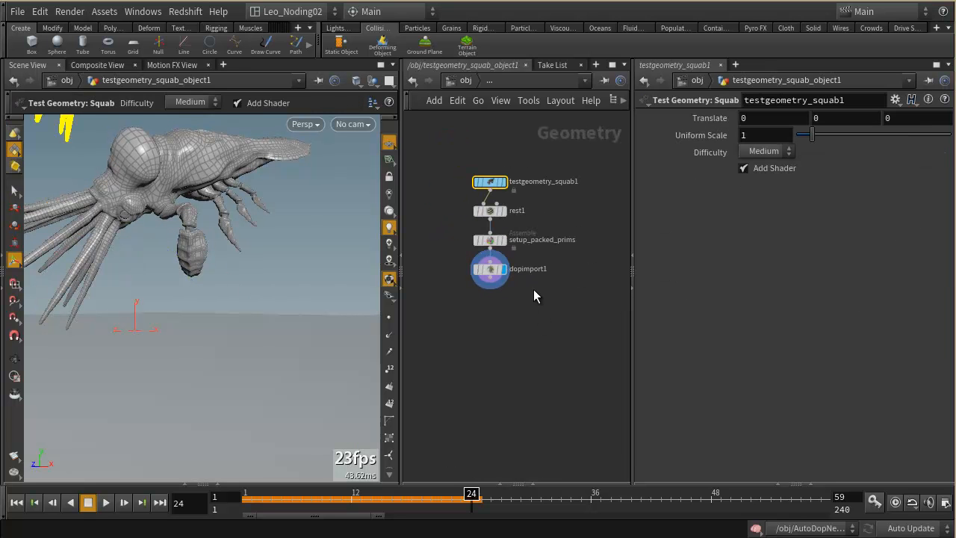
{"action": "scroll", "coordinate": [531, 295], "scroll_direction": "up", "scroll_amount": 1}
{"action": "scroll", "coordinate": [531, 303], "scroll_direction": "up", "scroll_amount": 1}
{"action": "left_click", "coordinate": [497, 293]}
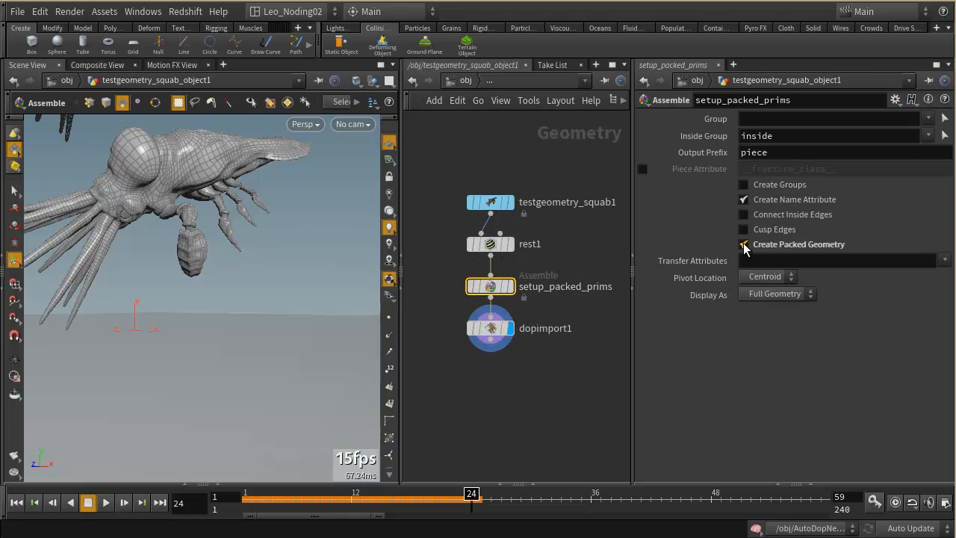
{"action": "left_click", "coordinate": [744, 245]}
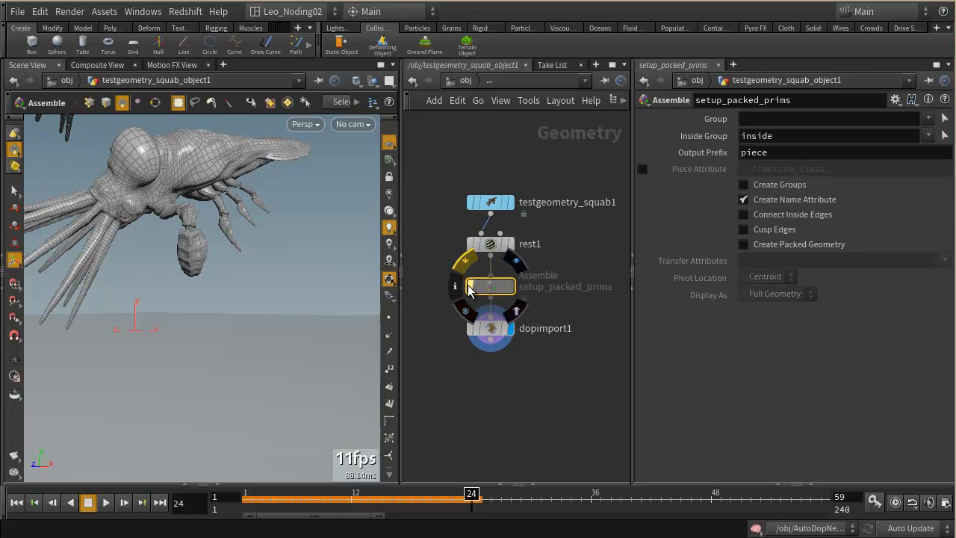
{"action": "left_click", "coordinate": [491, 330]}
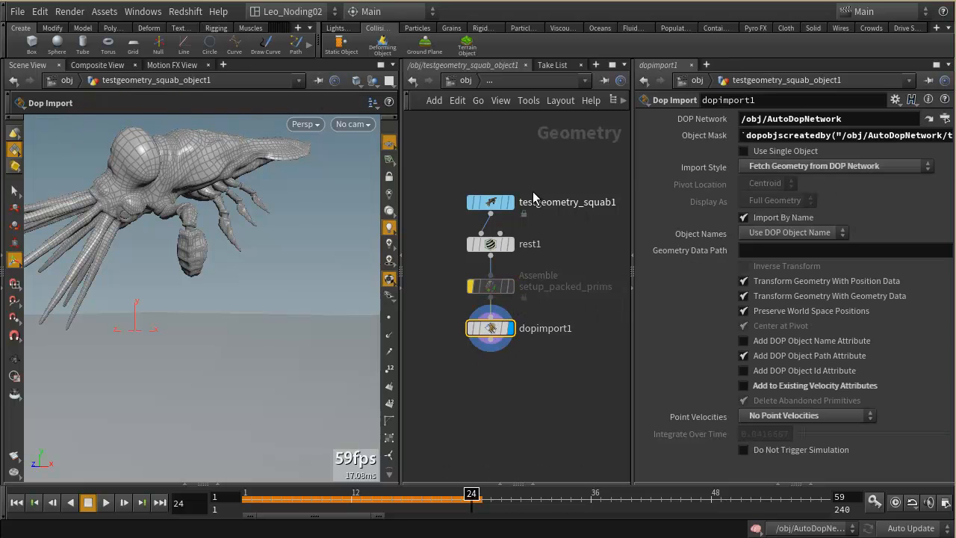
Rewind to frame 1, return to AutoDopNetwork, and move the squab's RBD Packed Object node higher above merge2.
{"action": "left_click", "coordinate": [16, 503]}
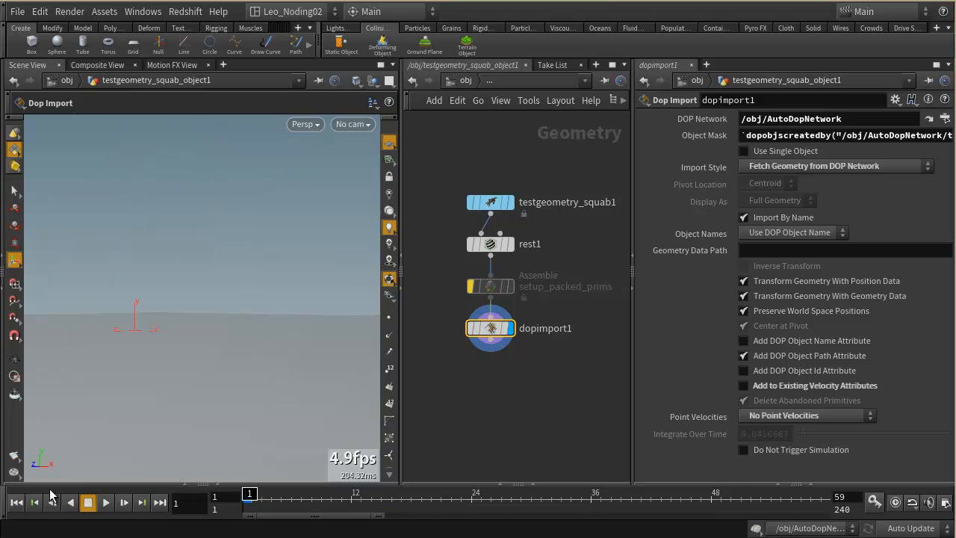
{"action": "left_click", "coordinate": [460, 80]}
{"action": "double_click", "coordinate": [532, 267]}
{"action": "middle_click_drag", "start_coordinate": [594, 267], "coordinate": [515, 333]}
{"action": "left_click_drag", "start_coordinate": [464, 302], "coordinate": [485, 233]}
{"action": "key", "text": "Tab"}
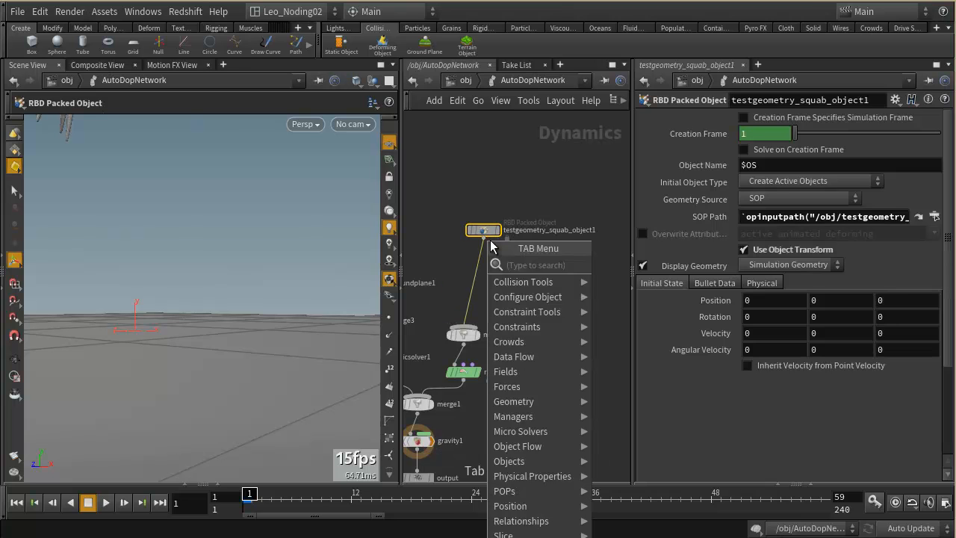
{"action": "type", "text": "rig"}
{"action": "key", "text": "Escape"}
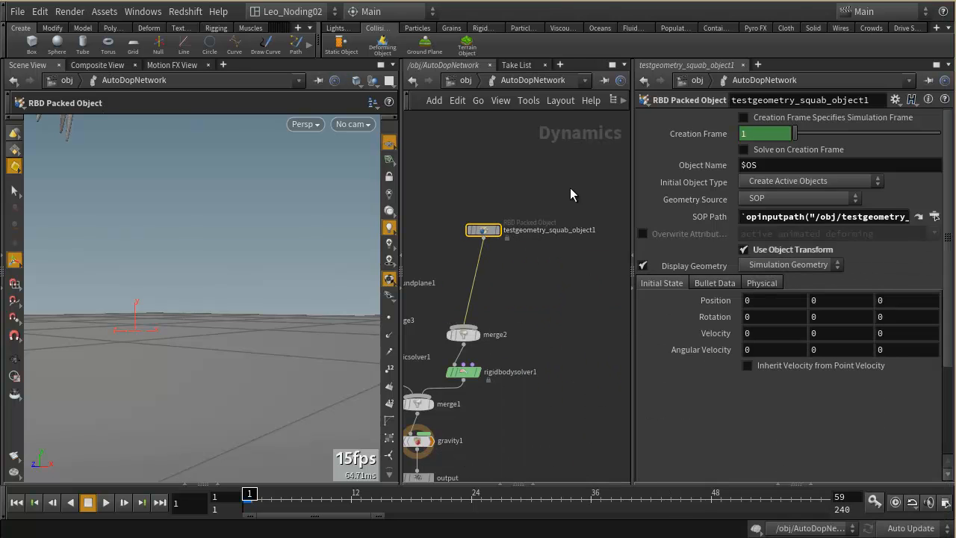
Add an RBD Object node beside the squab's packed object, feeding into merge2.
{"action": "key", "text": "Tab"}
{"action": "type", "text": "rb"}
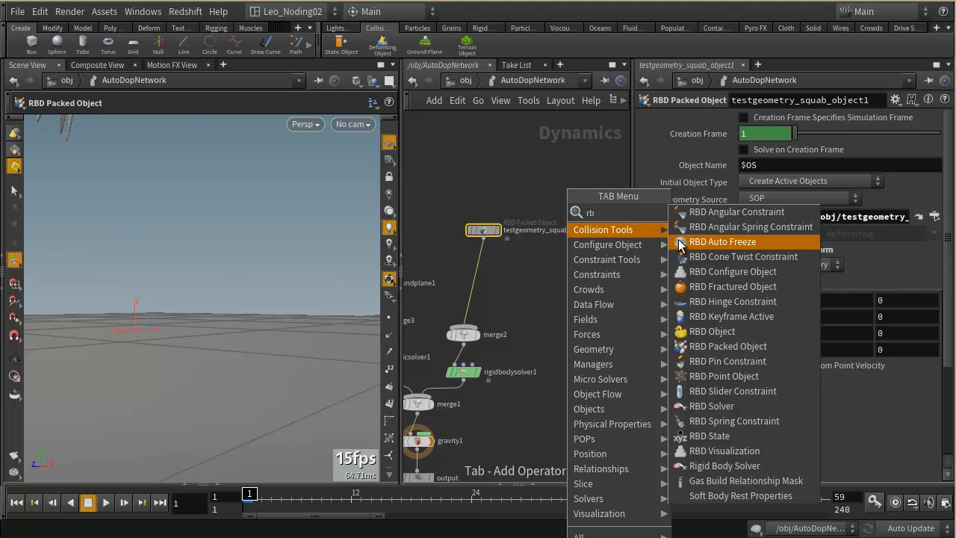
{"action": "type", "text": "d"}
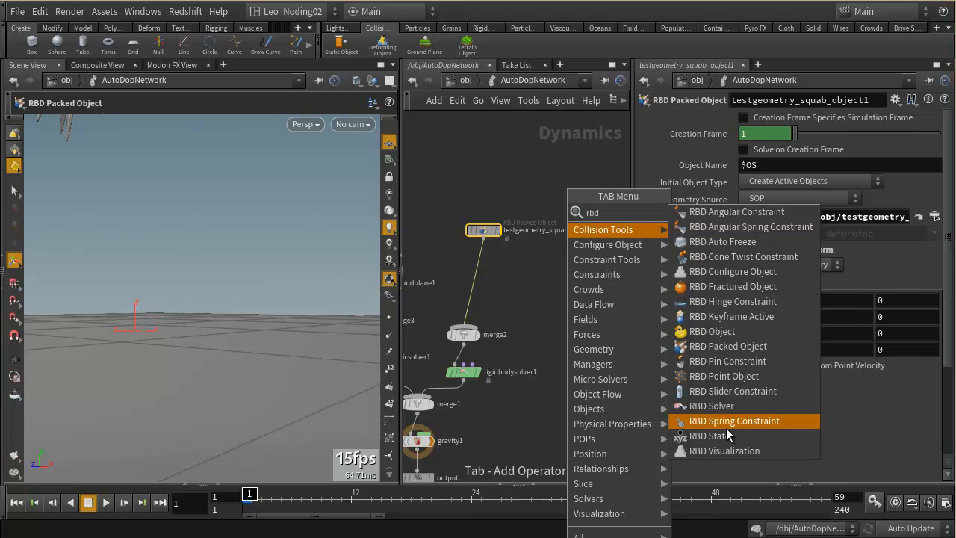
{"action": "left_click", "coordinate": [725, 334]}
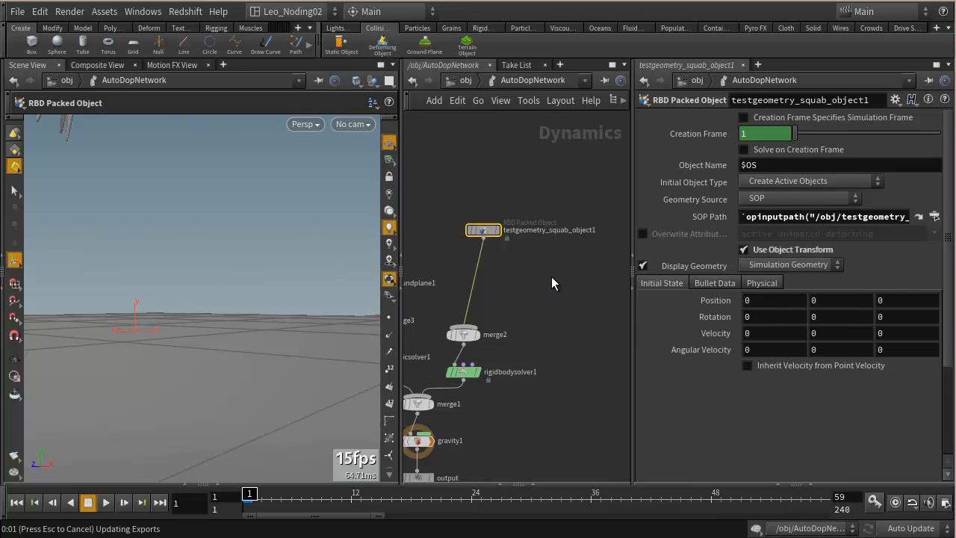
{"action": "left_click", "coordinate": [552, 277]}
{"action": "left_click", "coordinate": [552, 276]}
{"action": "left_click", "coordinate": [478, 315]}
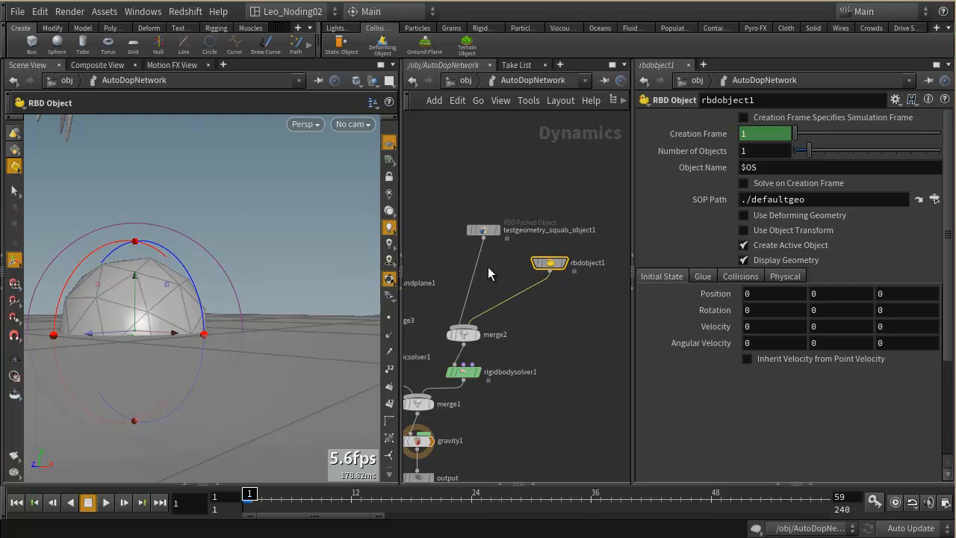
Delete merge2 and wire rbdobject1 directly into the first input of rigidbodysolver1.
{"action": "left_click", "coordinate": [463, 333]}
{"action": "key", "text": "Delete"}
{"action": "left_click", "coordinate": [551, 271]}
{"action": "left_click", "coordinate": [455, 365]}
{"action": "left_click_drag", "start_coordinate": [550, 262], "coordinate": [526, 262]}
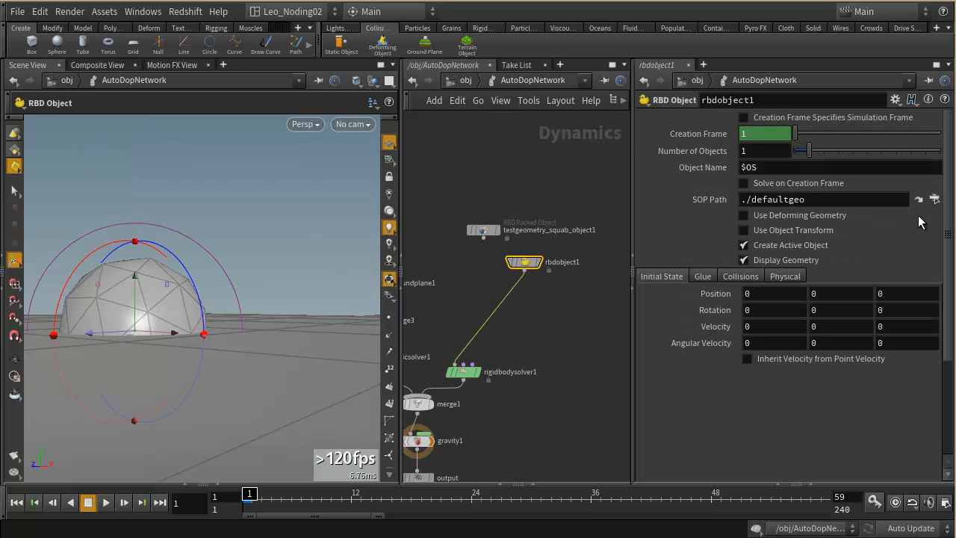
Set rbdobject1's SOP path to dopimport1 inside testgeometry_squab_object1.
{"action": "left_click", "coordinate": [935, 199]}
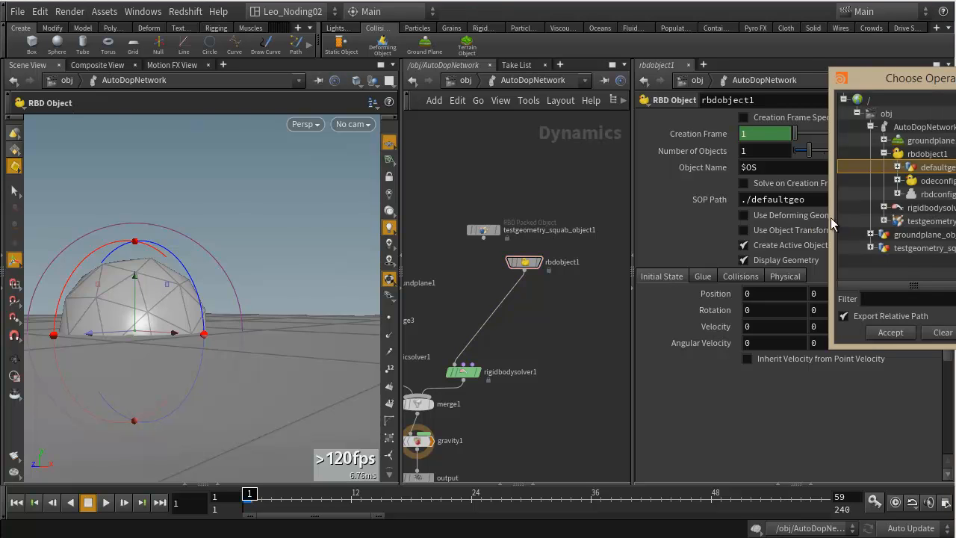
{"action": "left_click", "coordinate": [871, 248]}
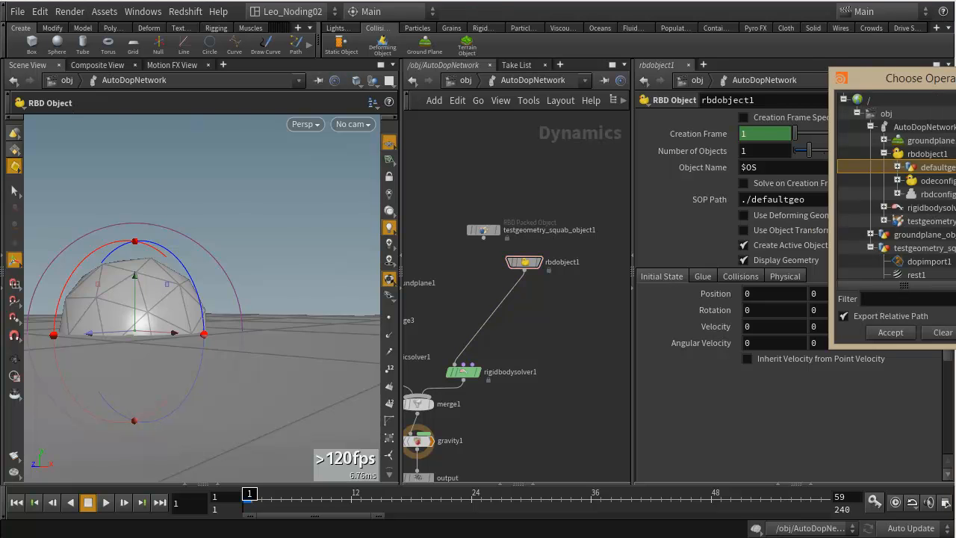
{"action": "scroll", "coordinate": [945, 244], "scroll_direction": "down", "scroll_amount": 1}
{"action": "left_click", "coordinate": [930, 233]}
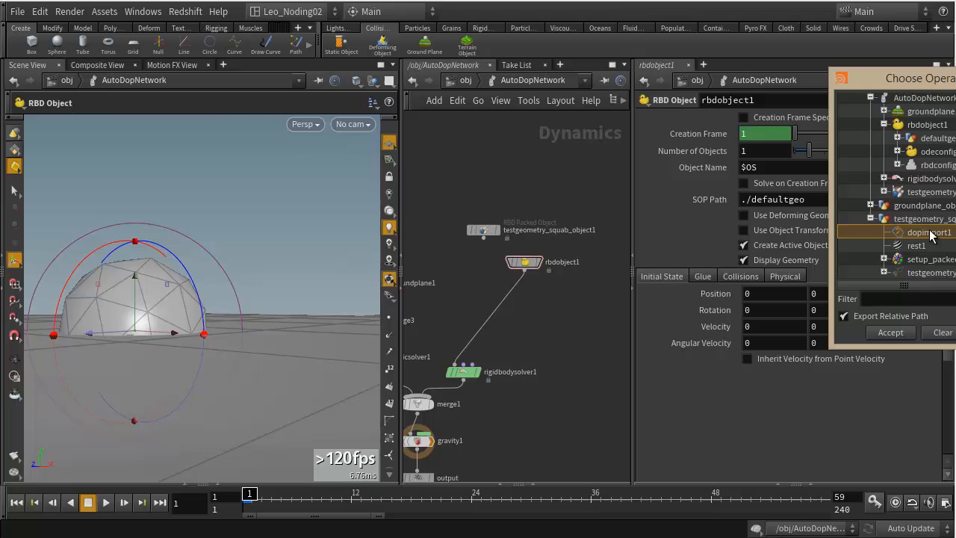
{"action": "left_click", "coordinate": [890, 332]}
Examine the RBD object's geometry in the scene and check which node its SOP path references.
{"action": "left_click_drag", "start_coordinate": [209, 241], "coordinate": [225, 251], "text": "alt"}
{"action": "right_click_drag", "start_coordinate": [250, 386], "coordinate": [109, 218], "text": "alt"}
{"action": "left_click_drag", "start_coordinate": [109, 218], "coordinate": [226, 209], "text": "alt"}
{"action": "middle_click_drag", "start_coordinate": [226, 248], "coordinate": [229, 374], "text": "alt"}
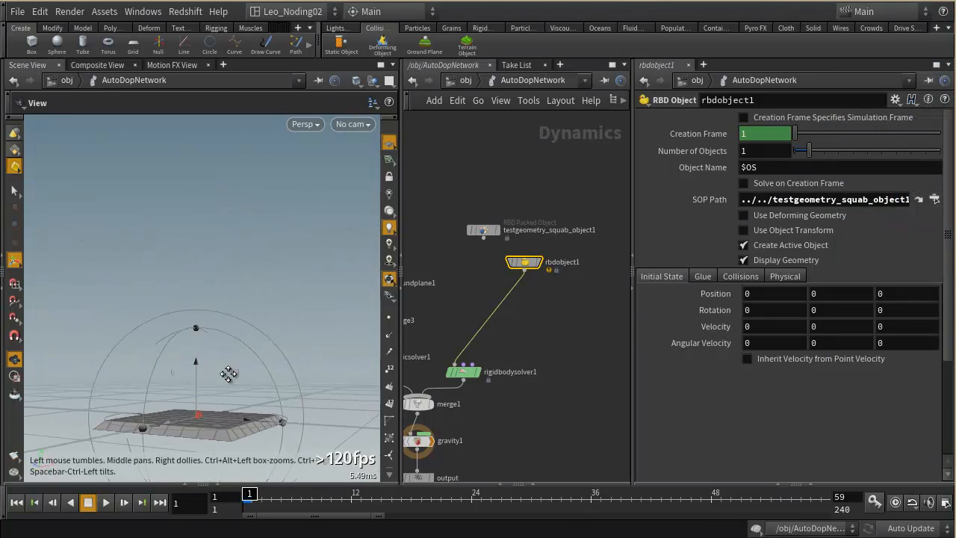
{"action": "left_click", "coordinate": [838, 202]}
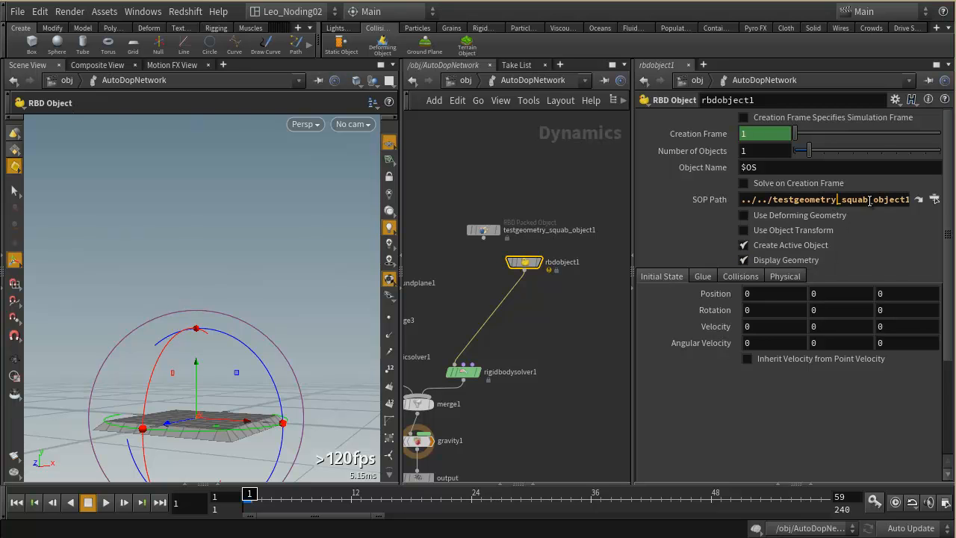
{"action": "left_click", "coordinate": [934, 200]}
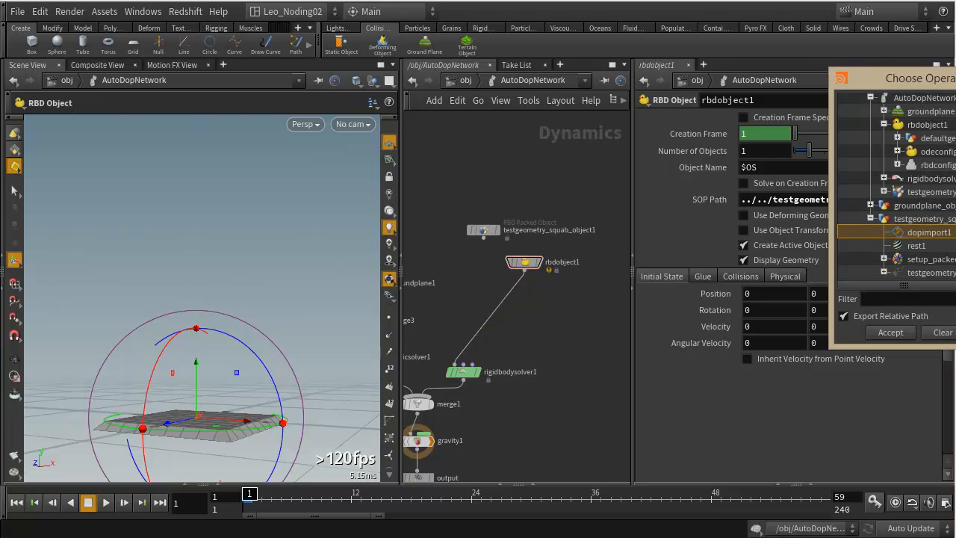
{"action": "key", "text": "Escape"}
Insert a Null node between setup_packed_prims and dopimport1 in the squab's geometry network, and return to rbdobject1 in AutoDopNetwork.
{"action": "left_click", "coordinate": [916, 202]}
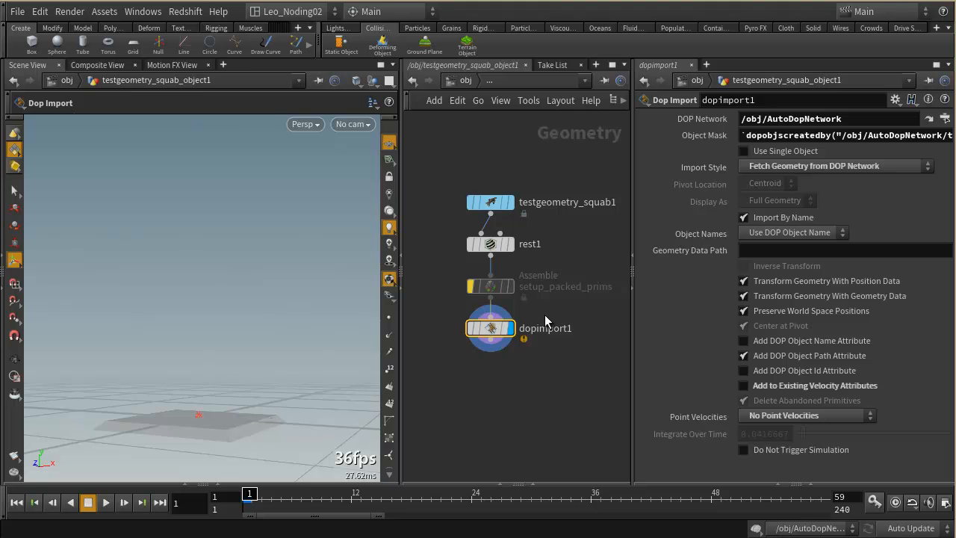
{"action": "left_click_drag", "start_coordinate": [490, 328], "coordinate": [490, 364]}
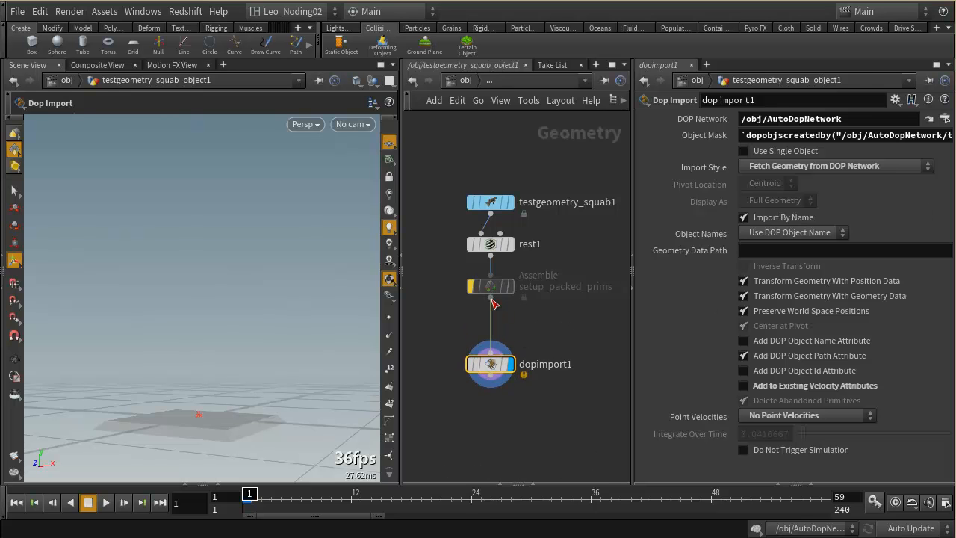
{"action": "key", "text": "Tab"}
{"action": "type", "text": "null"}
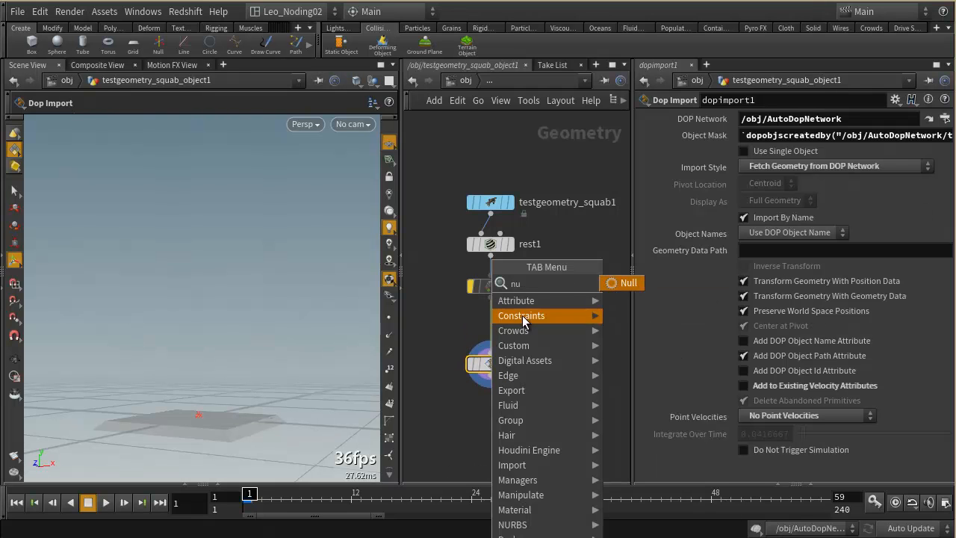
{"action": "key", "text": "Return"}
{"action": "left_click", "coordinate": [499, 330]}
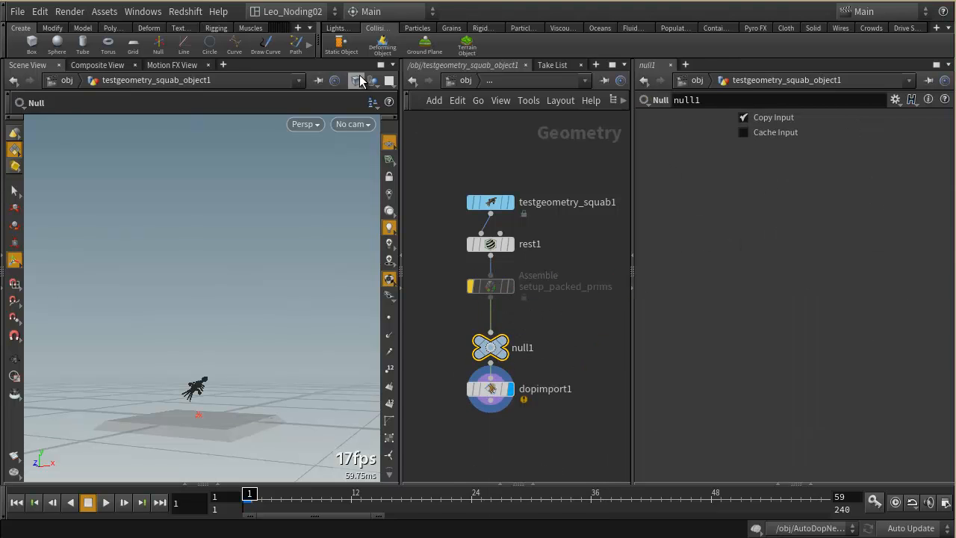
{"action": "left_click", "coordinate": [414, 80]}
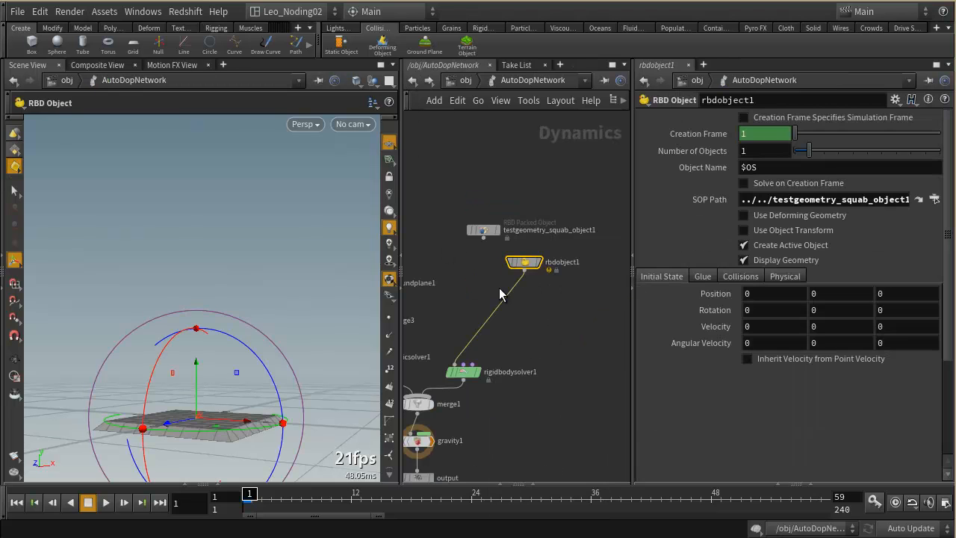
Set rbdobject1's SOP path to null1 inside testgeometry_squab_object1.
{"action": "left_click", "coordinate": [935, 199]}
{"action": "left_click", "coordinate": [927, 233]}
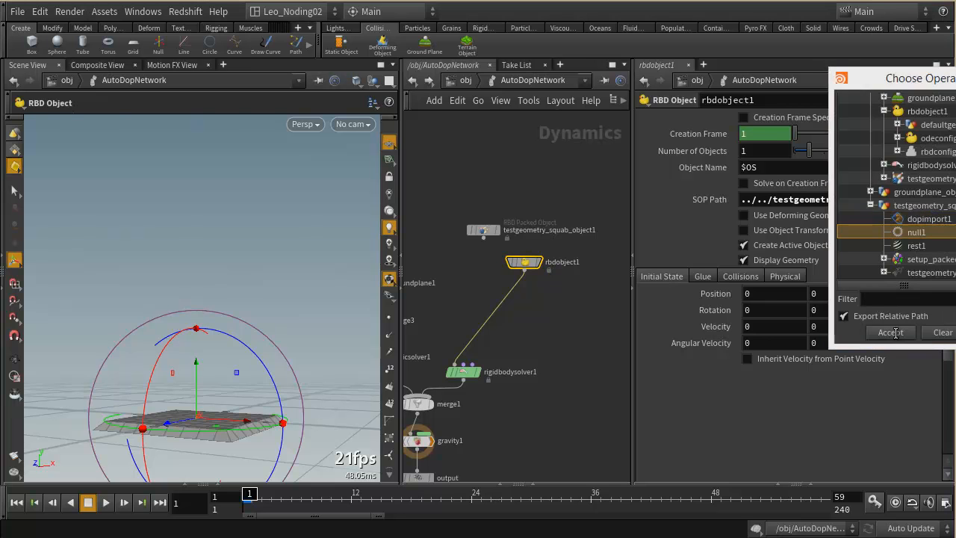
{"action": "left_click", "coordinate": [891, 332]}
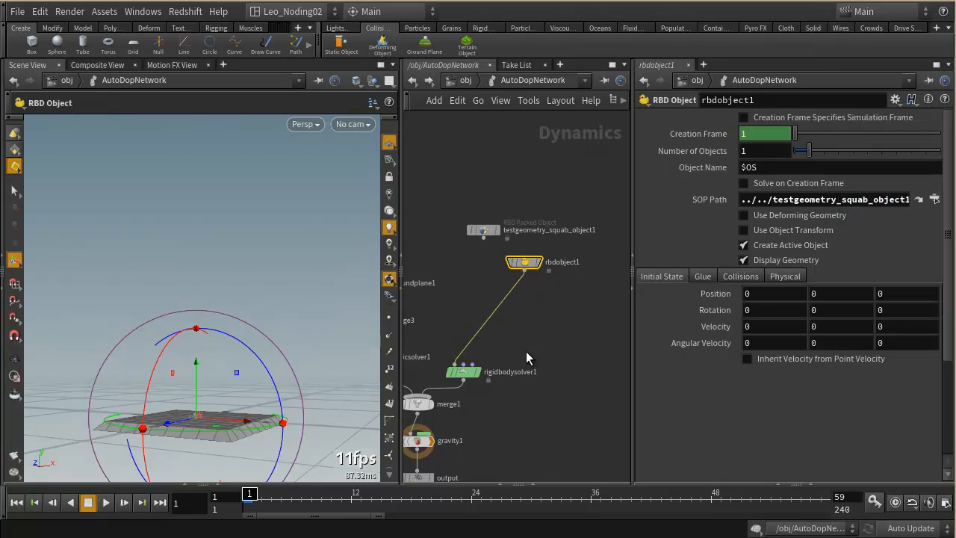
{"action": "key", "text": "h"}
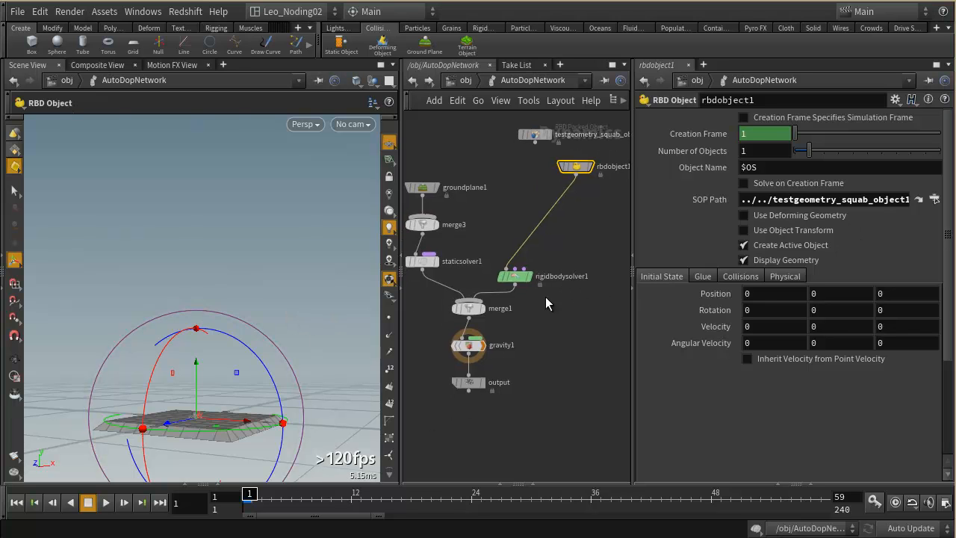
Enable Use Object Transform on rbdobject1 and view the squab up close above the ground plane.
{"action": "left_click", "coordinate": [748, 230]}
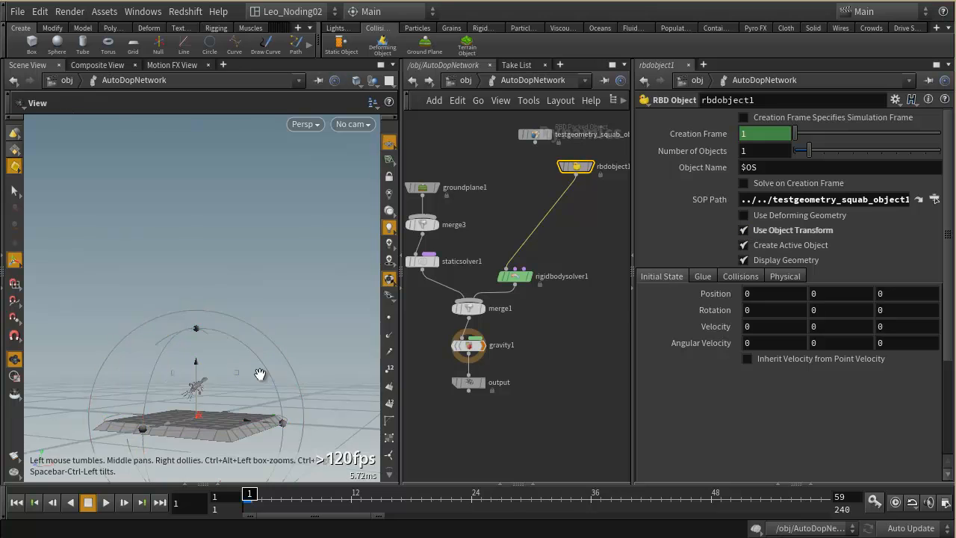
{"action": "right_click_drag", "start_coordinate": [216, 356], "coordinate": [272, 407], "text": "alt"}
{"action": "middle_click_drag", "start_coordinate": [208, 430], "coordinate": [210, 230], "text": "alt"}
{"action": "right_click_drag", "start_coordinate": [210, 231], "coordinate": [235, 292], "text": "alt"}
{"action": "middle_click_drag", "start_coordinate": [235, 292], "coordinate": [251, 348], "text": "alt"}
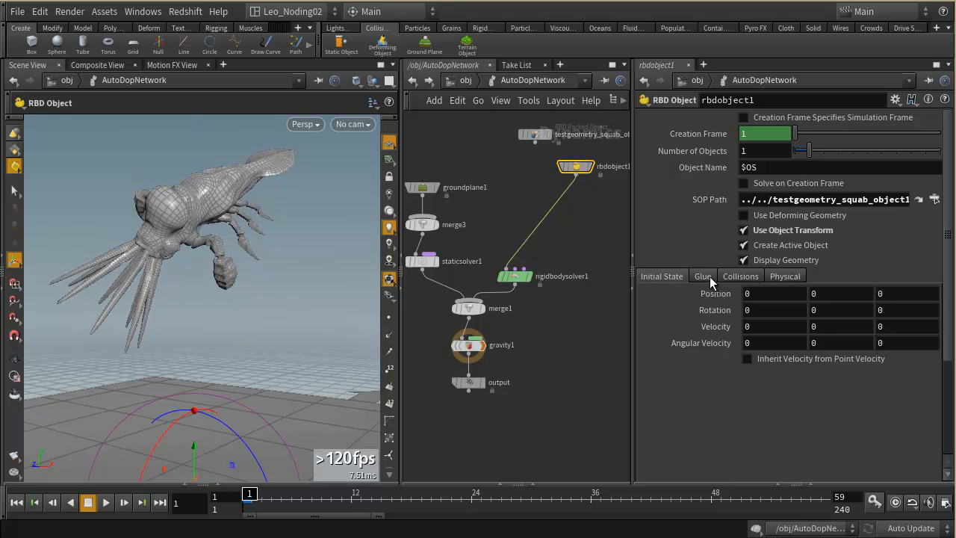
Show the volume Collision Guide in rbdobject1's RBD Solver collision settings and inspect it against the squab's surface.
{"action": "left_click", "coordinate": [735, 277]}
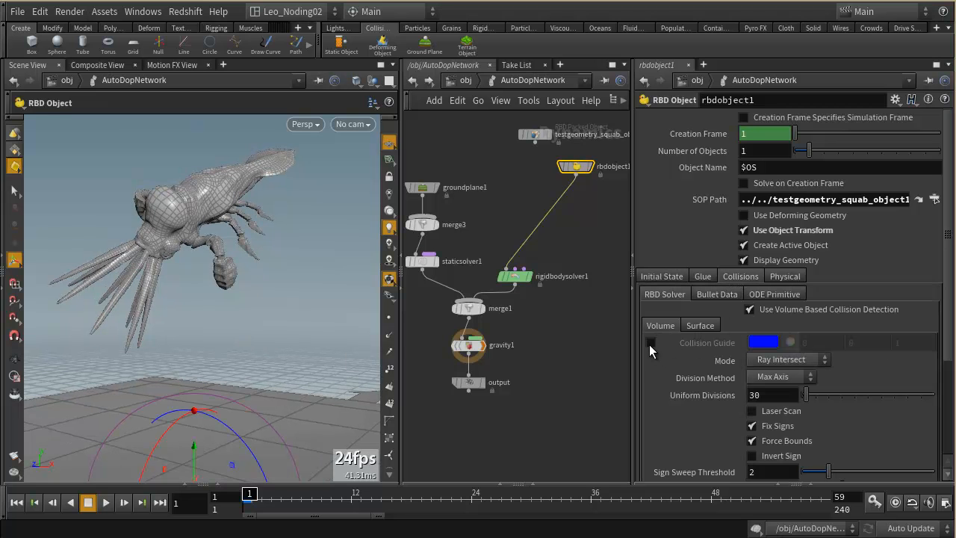
{"action": "left_click", "coordinate": [649, 343]}
{"action": "left_click_drag", "start_coordinate": [233, 290], "coordinate": [186, 261], "text": "alt"}
{"action": "middle_click_drag", "start_coordinate": [175, 241], "coordinate": [208, 277], "text": "alt"}
{"action": "right_click_drag", "start_coordinate": [208, 278], "coordinate": [285, 260], "text": "alt"}
{"action": "left_click_drag", "start_coordinate": [285, 260], "coordinate": [241, 256], "text": "alt"}
{"action": "middle_click_drag", "start_coordinate": [241, 256], "coordinate": [269, 336], "text": "alt"}
{"action": "right_click_drag", "start_coordinate": [269, 335], "coordinate": [236, 324], "text": "alt"}
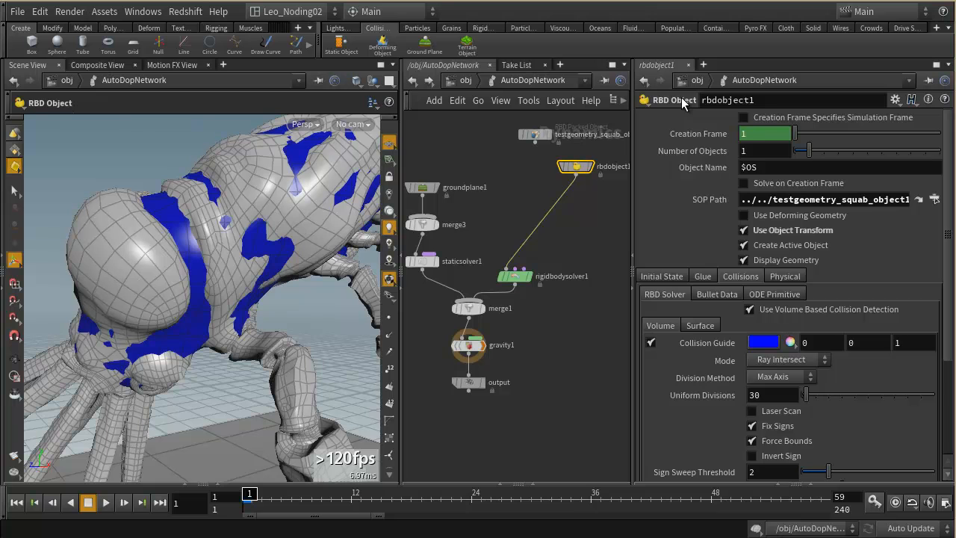
{"action": "right_click_drag", "start_coordinate": [264, 259], "coordinate": [227, 268], "text": "alt"}
{"action": "right_click_drag", "start_coordinate": [282, 311], "coordinate": [221, 366], "text": "alt"}
{"action": "middle_click_drag", "start_coordinate": [221, 366], "coordinate": [215, 298], "text": "alt"}
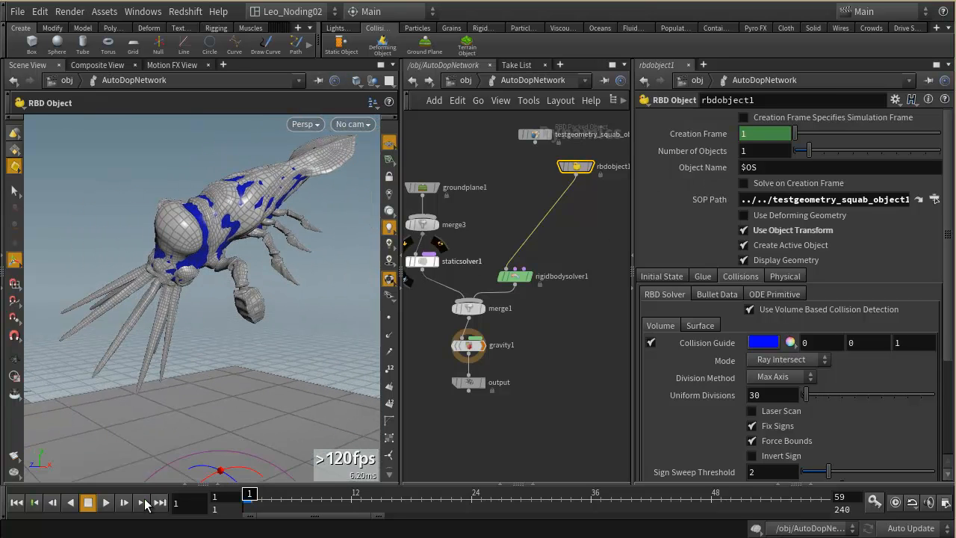
Play the simulation to watch the squab hit the ground, and stop playback.
{"action": "right_click_drag", "start_coordinate": [309, 292], "coordinate": [278, 370], "text": "alt"}
{"action": "middle_click_drag", "start_coordinate": [279, 370], "coordinate": [259, 325], "text": "alt"}
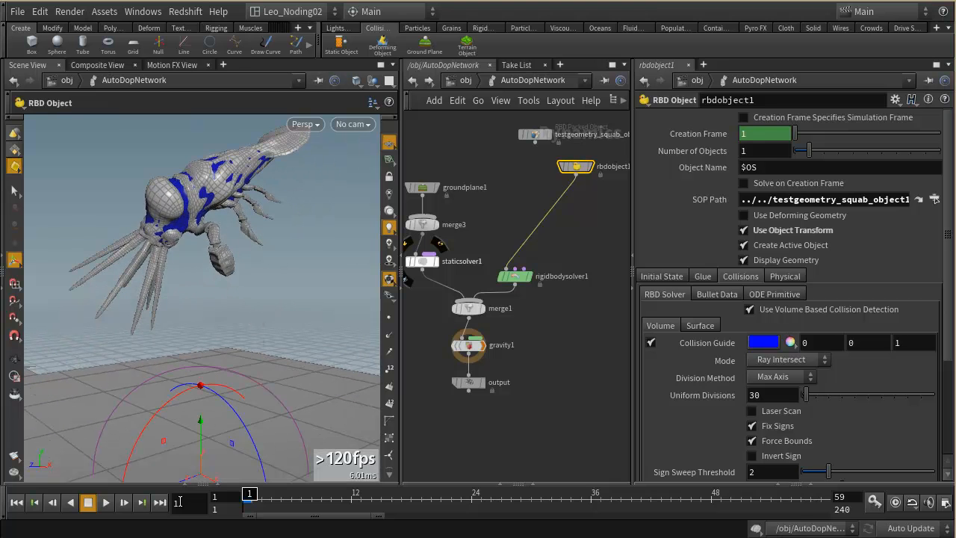
{"action": "left_click", "coordinate": [107, 503]}
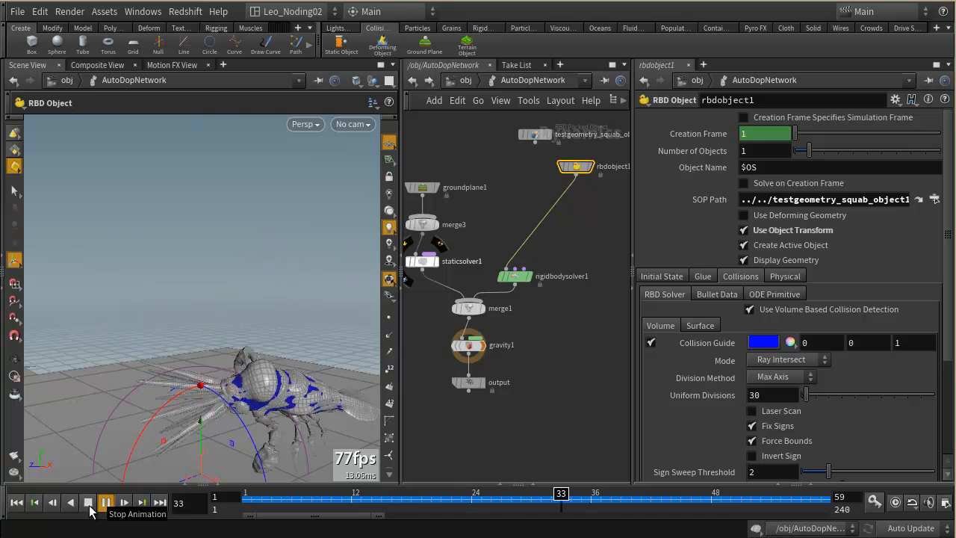
{"action": "left_click", "coordinate": [88, 504]}
Display the squab in wireframe to inspect its collision guide, and reposition the rbdobject1 node just above rigidbodysolver1.
{"action": "left_click_drag", "start_coordinate": [336, 335], "coordinate": [217, 262], "text": "alt"}
{"action": "right_click_drag", "start_coordinate": [217, 263], "coordinate": [319, 293], "text": "alt"}
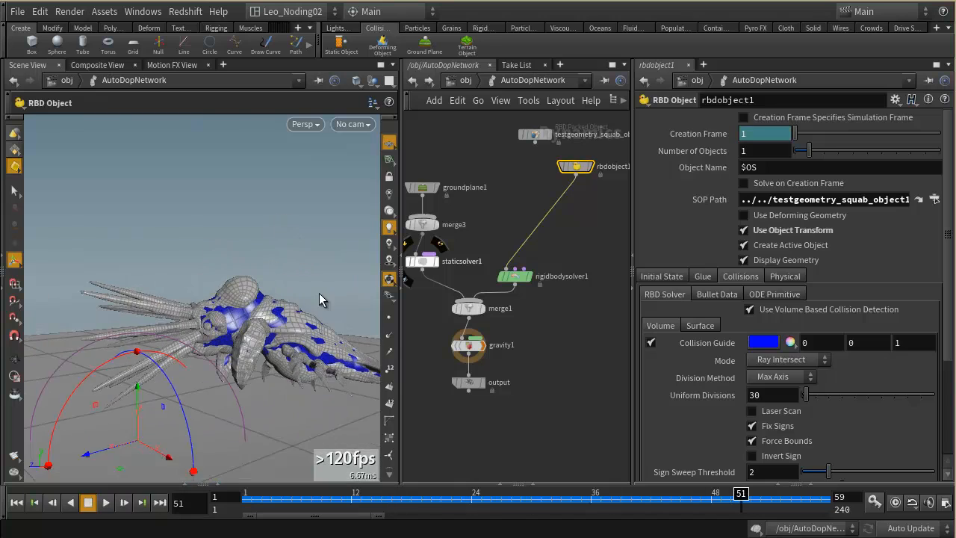
{"action": "key", "text": "w"}
{"action": "left_click_drag", "start_coordinate": [240, 296], "coordinate": [224, 318], "text": "alt"}
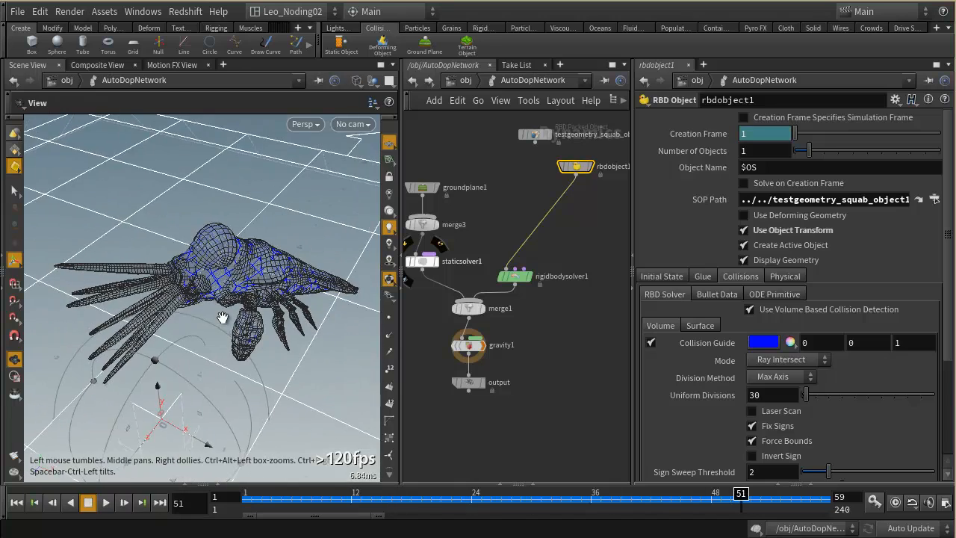
{"action": "left_click_drag", "start_coordinate": [575, 168], "coordinate": [501, 212]}
{"action": "key", "text": "Escape"}
{"action": "scroll", "coordinate": [318, 346], "scroll_direction": "up", "scroll_amount": 5}
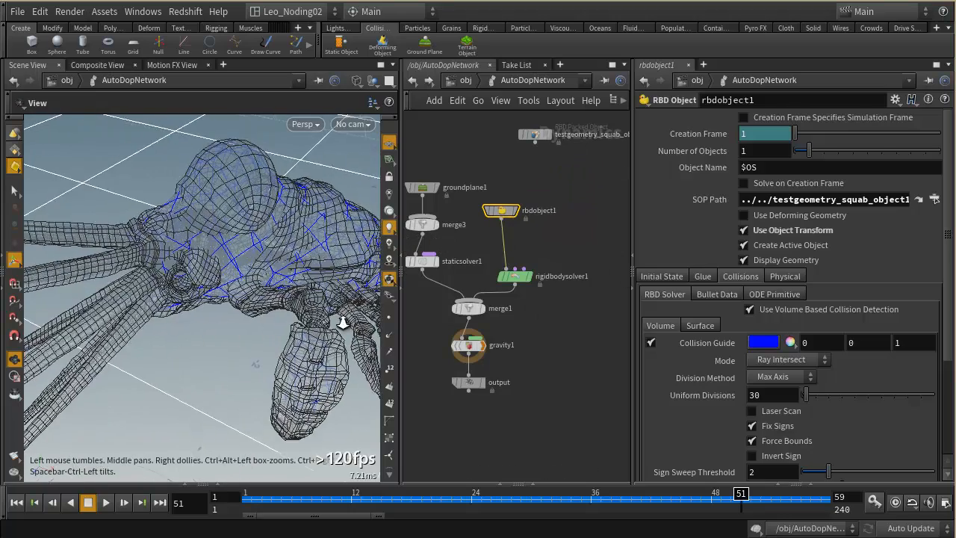
{"action": "left_click_drag", "start_coordinate": [317, 346], "coordinate": [257, 313]}
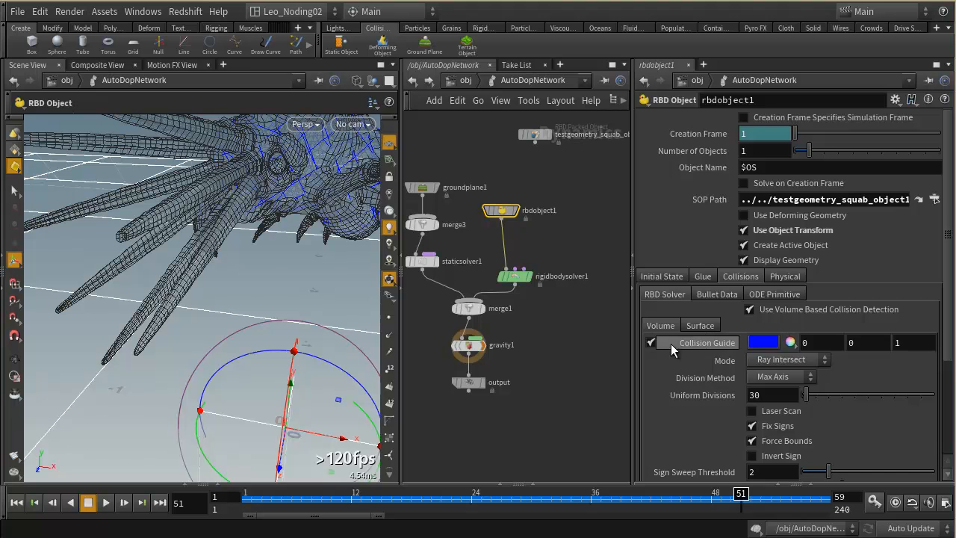
Show rbdobject1's Bullet guide geometry and disable Use Volume Based Collision Detection.
{"action": "left_click", "coordinate": [720, 293]}
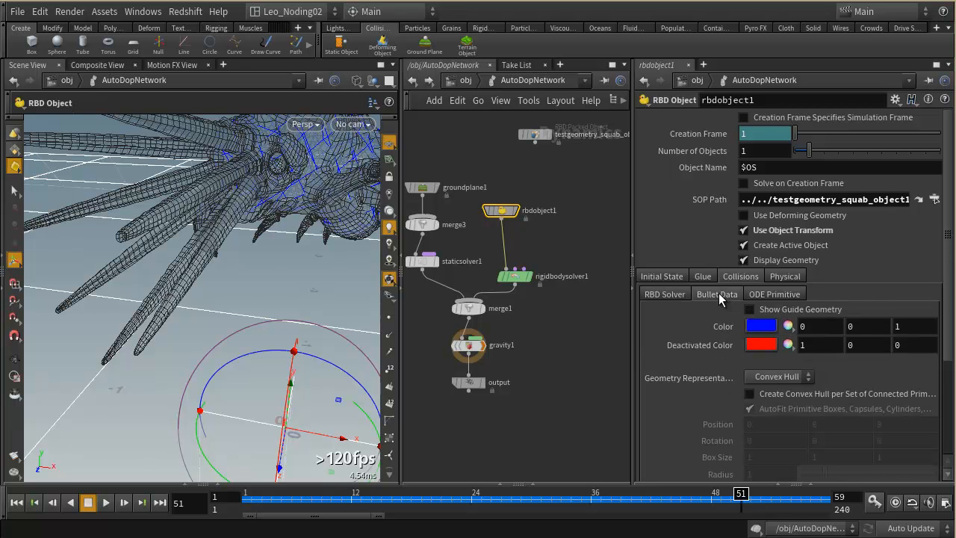
{"action": "left_click", "coordinate": [750, 309]}
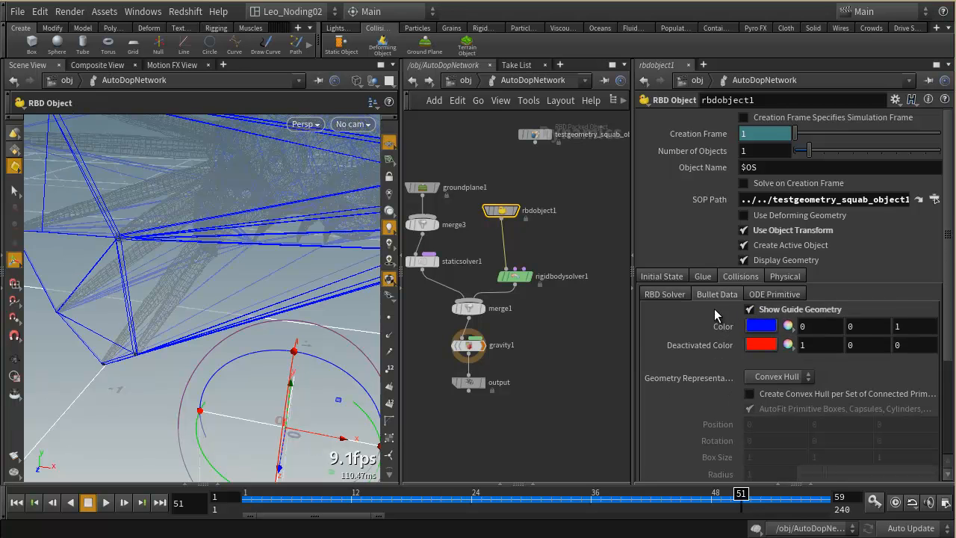
{"action": "left_click", "coordinate": [671, 293]}
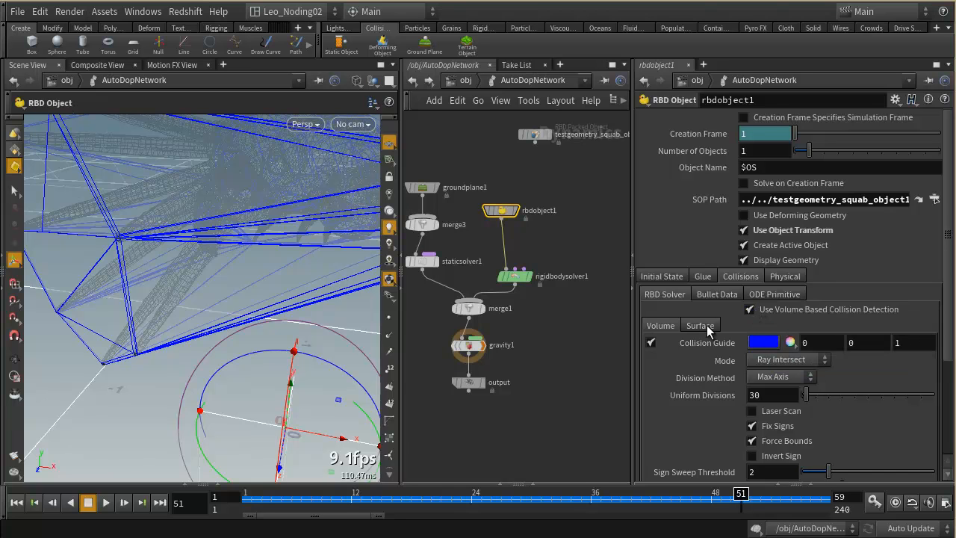
{"action": "left_click", "coordinate": [751, 309]}
{"action": "left_click", "coordinate": [701, 326]}
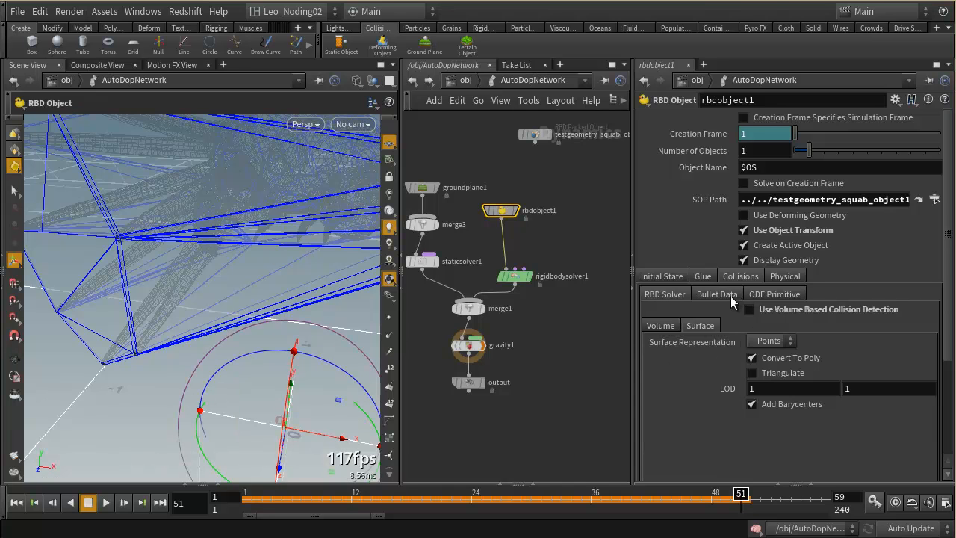
Set the Bullet geometry representation of rbdobject1 to Concave and review its RBD Solver collision settings.
{"action": "left_click", "coordinate": [731, 297]}
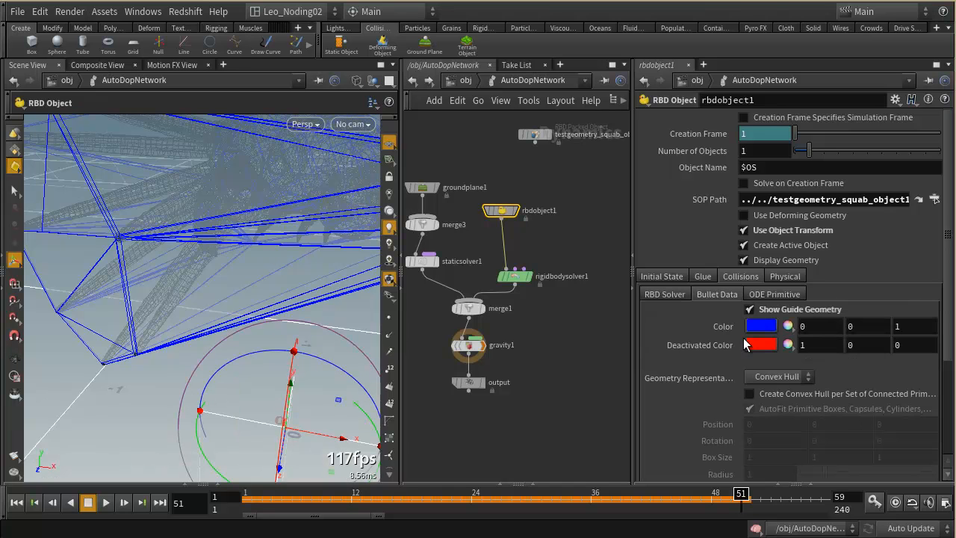
{"action": "left_click", "coordinate": [773, 372]}
{"action": "left_click", "coordinate": [770, 396]}
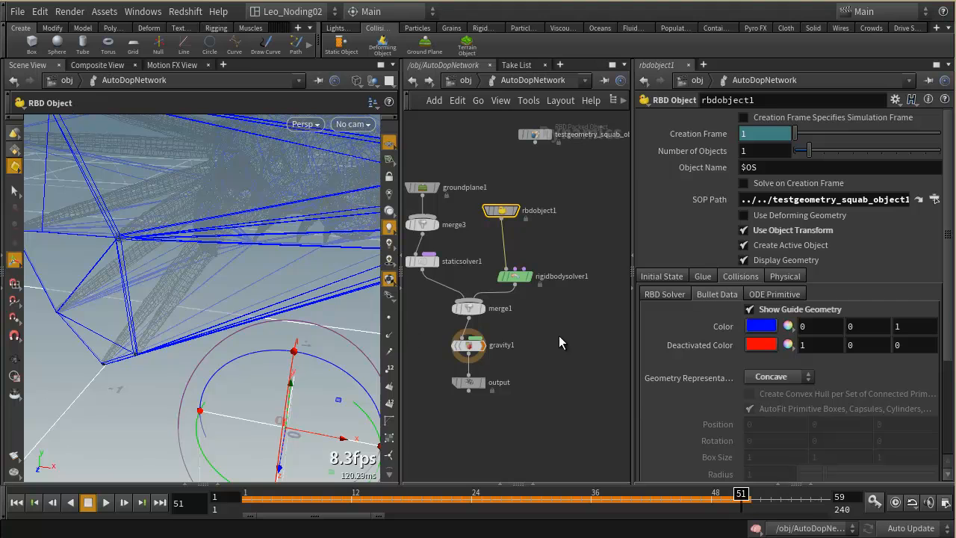
{"action": "left_click", "coordinate": [667, 294]}
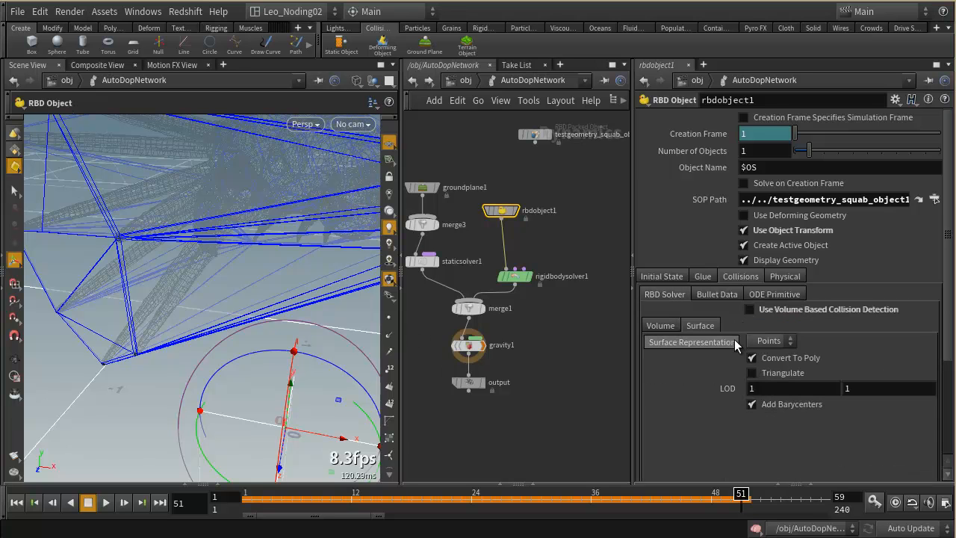
{"action": "left_click", "coordinate": [662, 325]}
{"action": "left_click", "coordinate": [718, 293]}
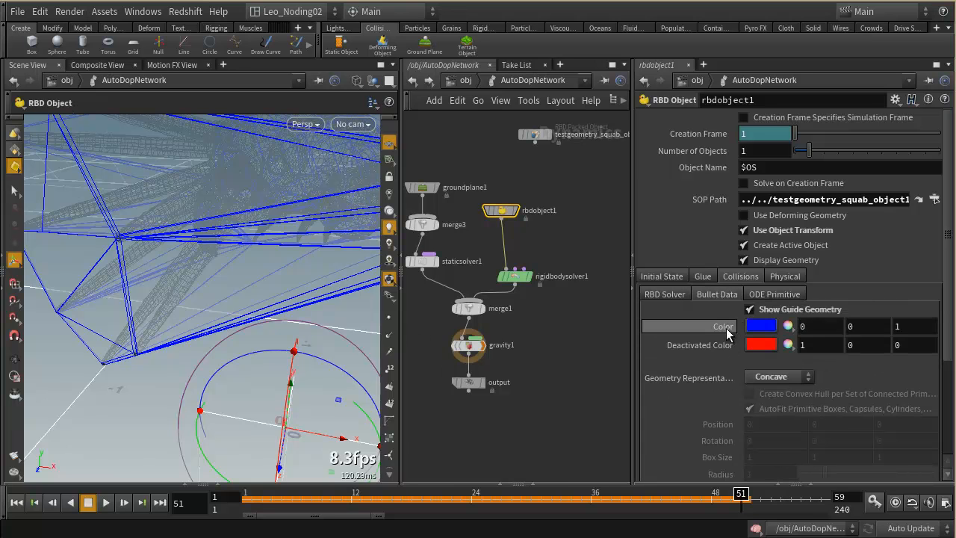
Return to frame 1 and examine the concave guide geometry around the squab.
{"action": "key", "text": "space+h"}
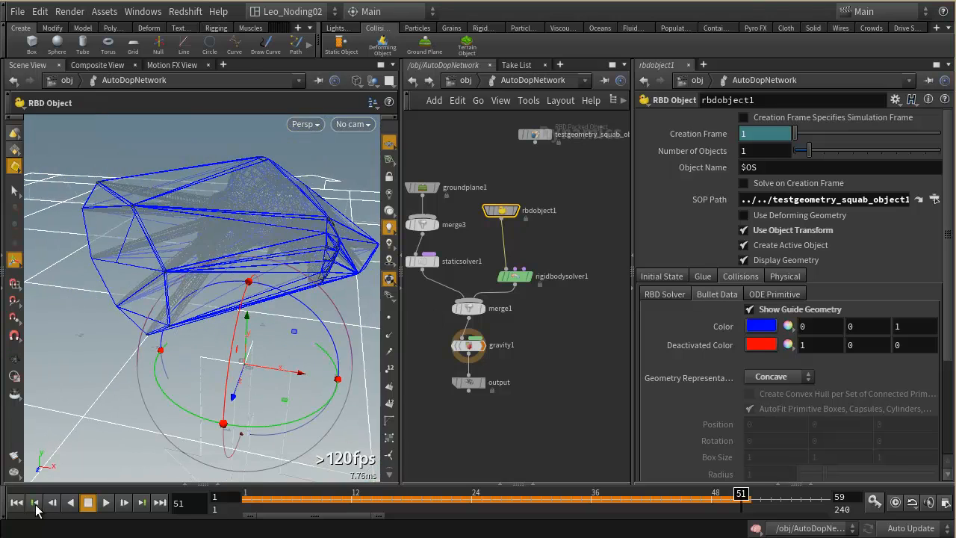
{"action": "left_click", "coordinate": [21, 504]}
{"action": "key", "text": "space"}
{"action": "left_click_drag", "start_coordinate": [244, 352], "coordinate": [141, 322]}
{"action": "left_click_drag", "start_coordinate": [274, 220], "coordinate": [100, 278]}
{"action": "right_click_drag", "start_coordinate": [100, 278], "coordinate": [212, 309]}
{"action": "left_click_drag", "start_coordinate": [112, 281], "coordinate": [209, 245]}
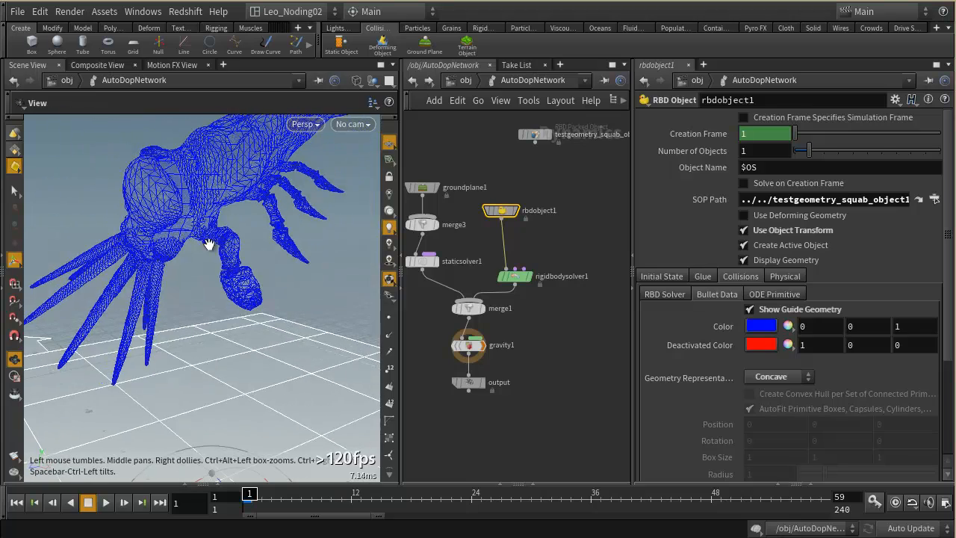
{"action": "key", "text": "Return"}
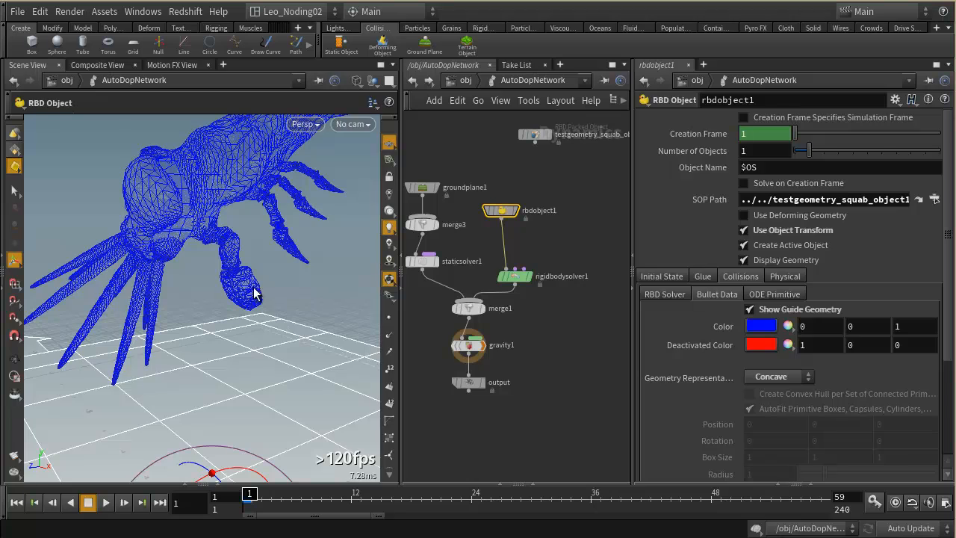
Play the simulation with the concave collision shape, stop it, and examine the squab's contact with the ground.
{"action": "left_click", "coordinate": [105, 503]}
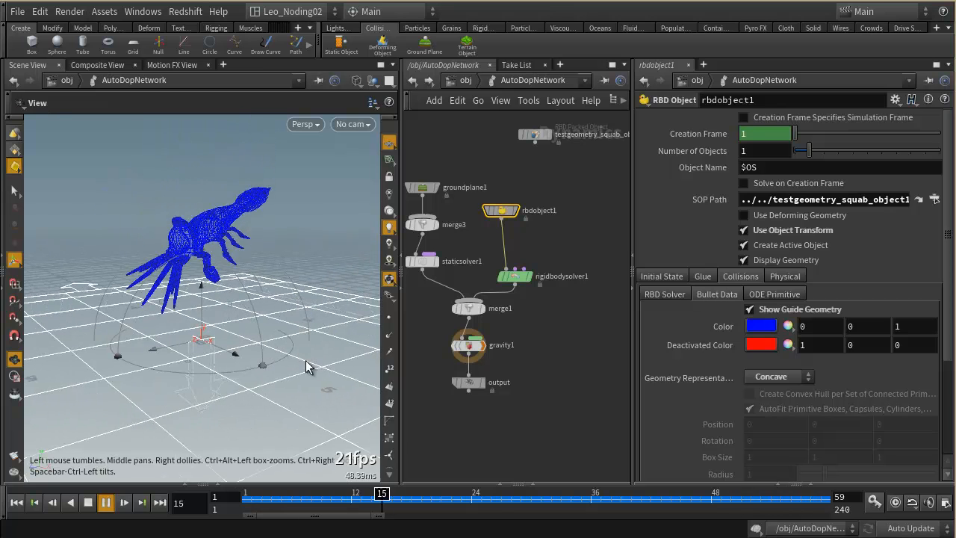
{"action": "key", "text": "Return"}
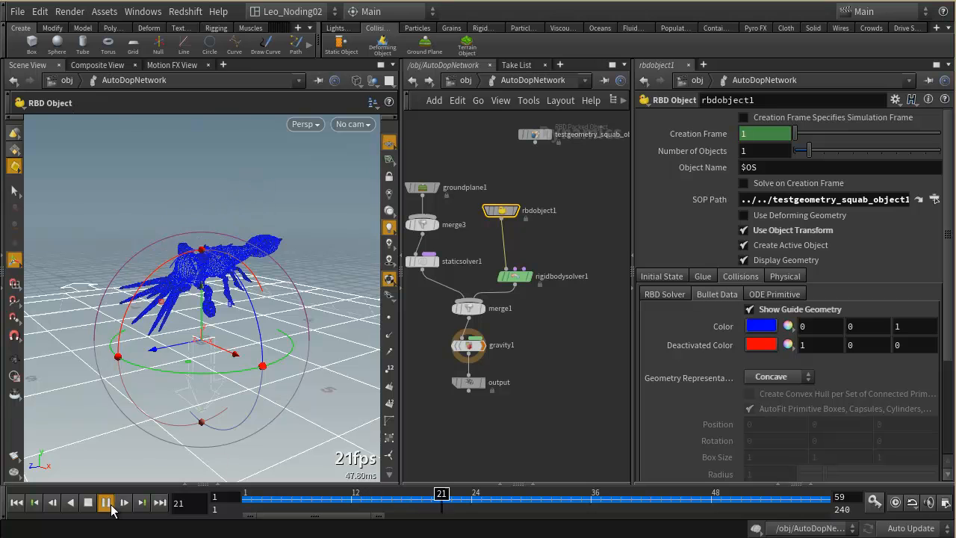
{"action": "left_click", "coordinate": [88, 503]}
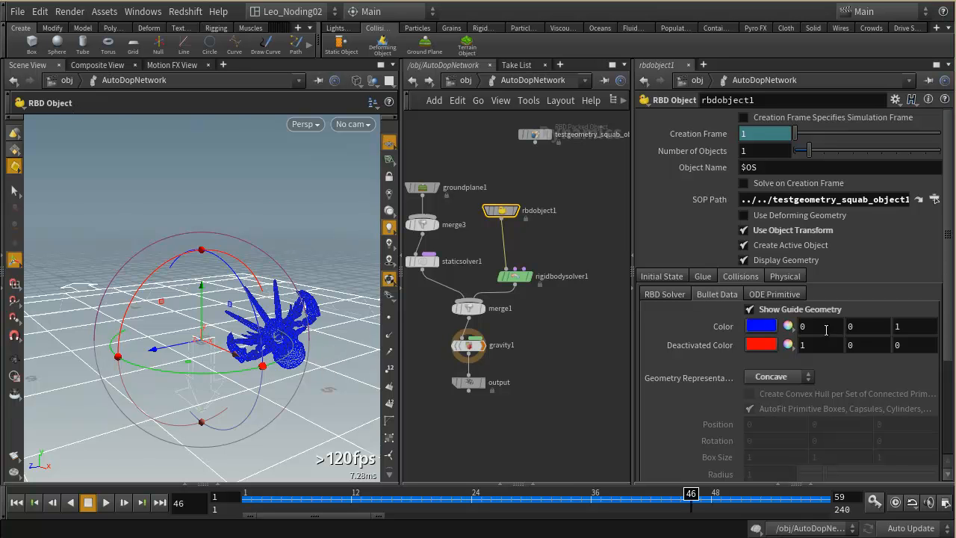
{"action": "left_click_drag", "start_coordinate": [228, 371], "coordinate": [203, 317], "text": "alt"}
{"action": "right_click_drag", "start_coordinate": [203, 317], "coordinate": [277, 314], "text": "alt"}
{"action": "middle_click_drag", "start_coordinate": [247, 318], "coordinate": [250, 322], "text": "alt"}
{"action": "mouse_move", "coordinate": [250, 322]}
{"action": "left_mouse_down", "text": "alt"}
{"action": "mouse_move", "coordinate": [264, 318]}
{"action": "mouse_move", "coordinate": [256, 319]}
{"action": "left_mouse_up", "text": "alt"}
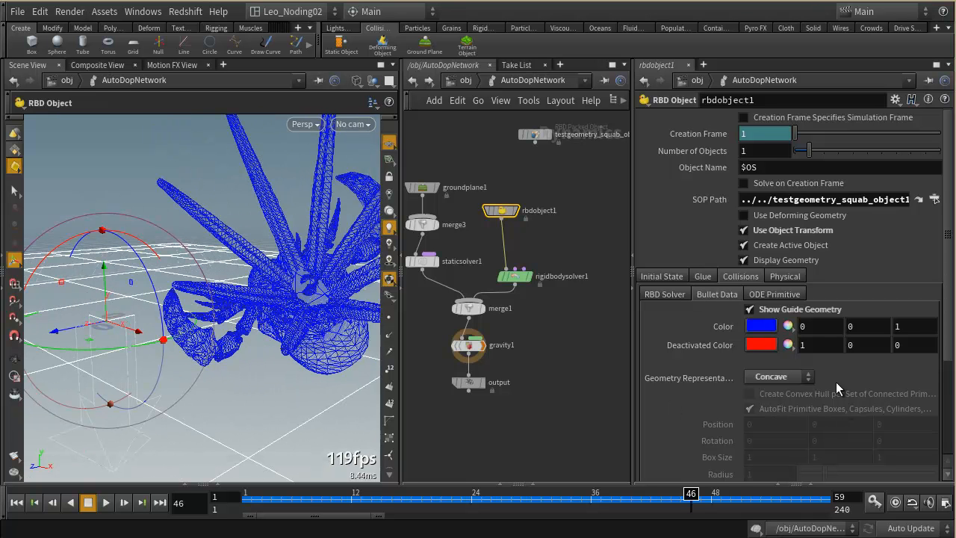
Set rbdobject1's Bullet geometry representation to Convex Hull and view the hull around the squab at frame 1.
{"action": "left_click", "coordinate": [776, 382]}
{"action": "left_click", "coordinate": [776, 394]}
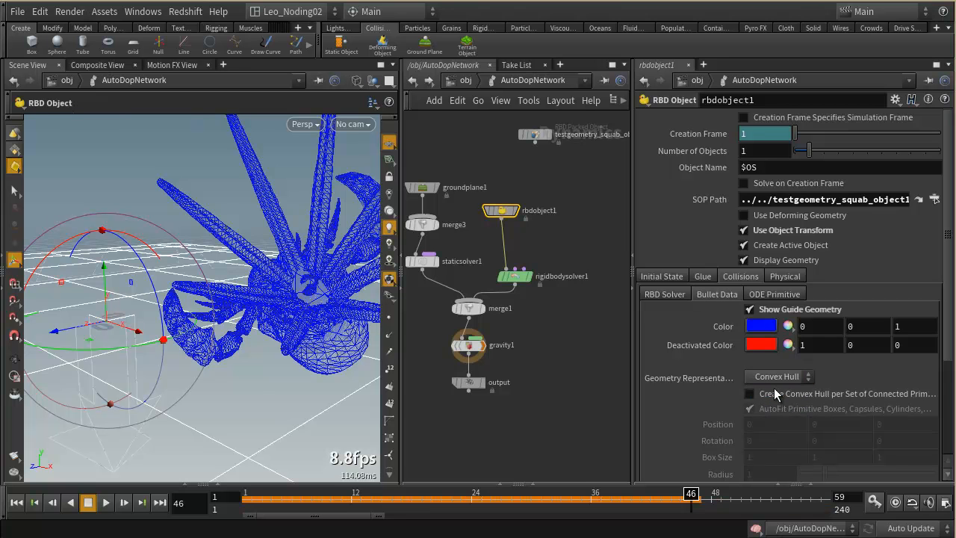
{"action": "left_click", "coordinate": [16, 502]}
{"action": "left_click_drag", "start_coordinate": [280, 288], "coordinate": [228, 291], "text": "alt"}
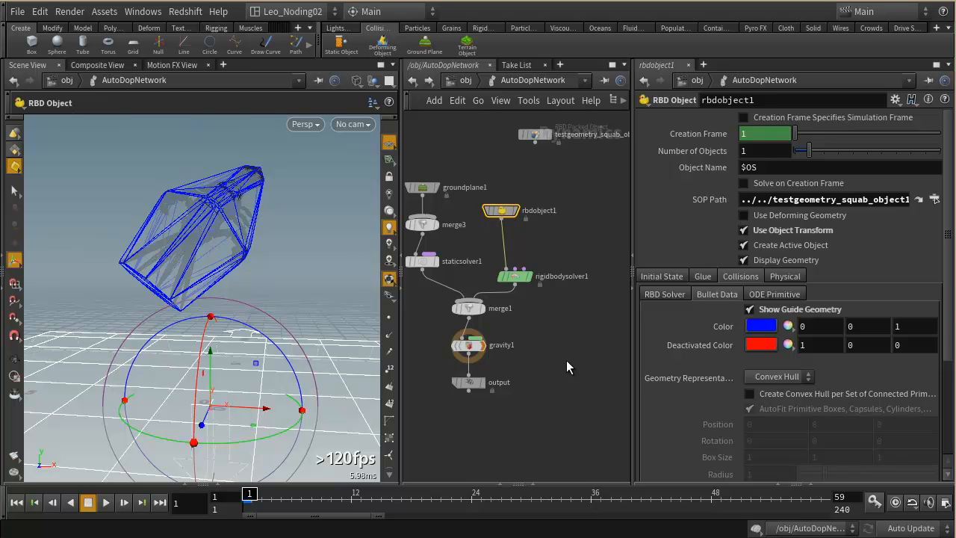
{"action": "right_click_drag", "start_coordinate": [311, 278], "coordinate": [251, 277]}
{"action": "left_click_drag", "start_coordinate": [273, 276], "coordinate": [261, 288]}
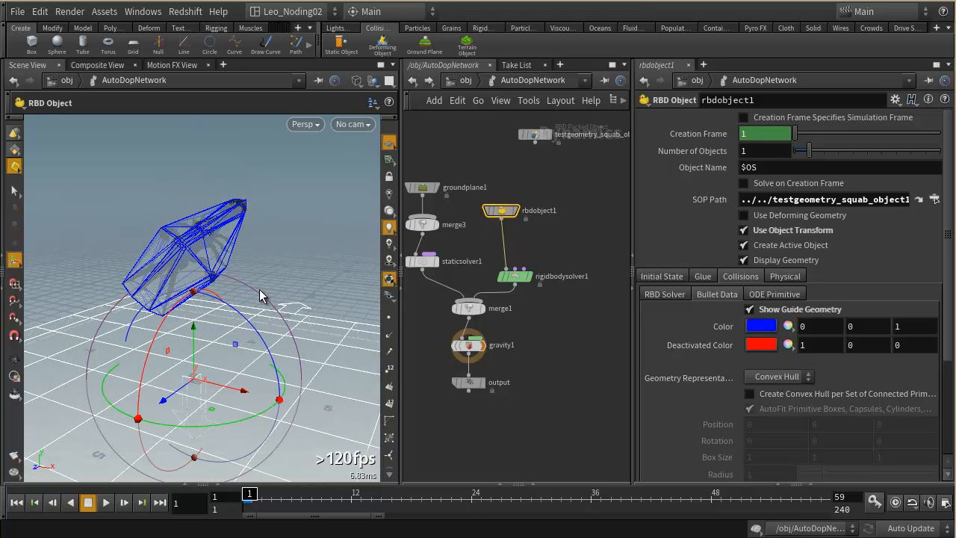